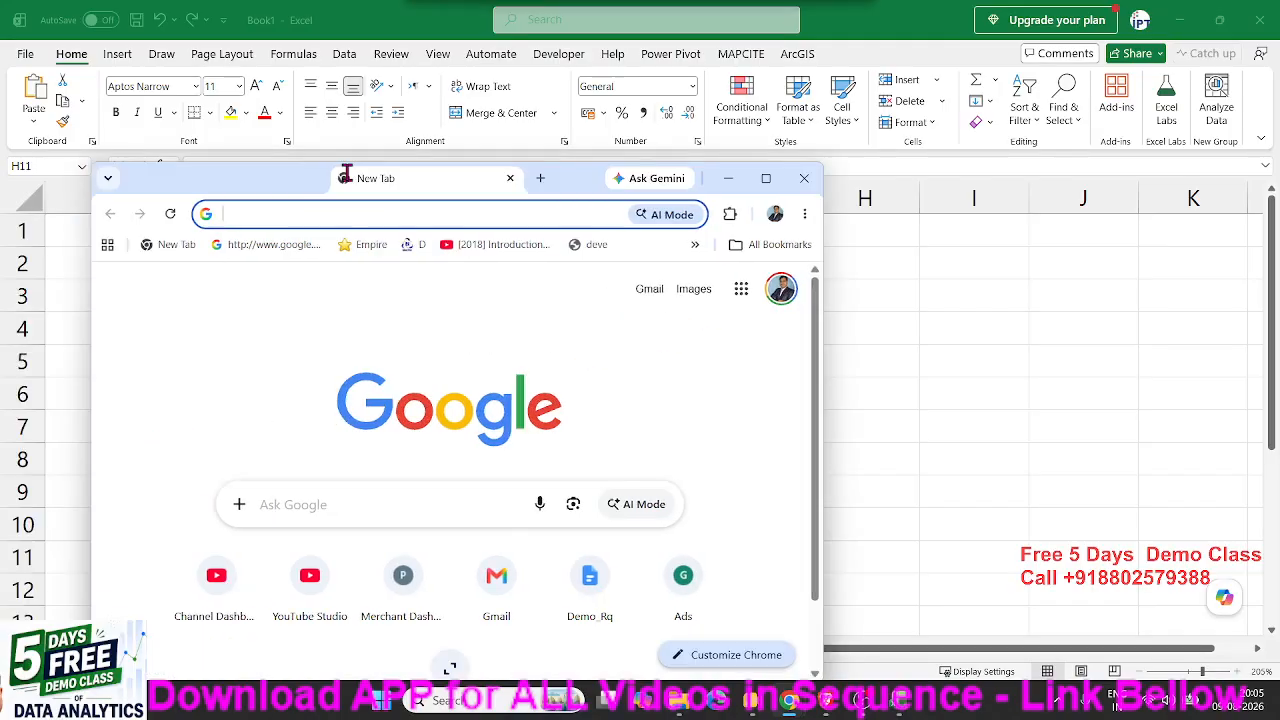
# - Maximize the browser window and open the website ds.iptindia.com
pyautogui.click(874, 148)
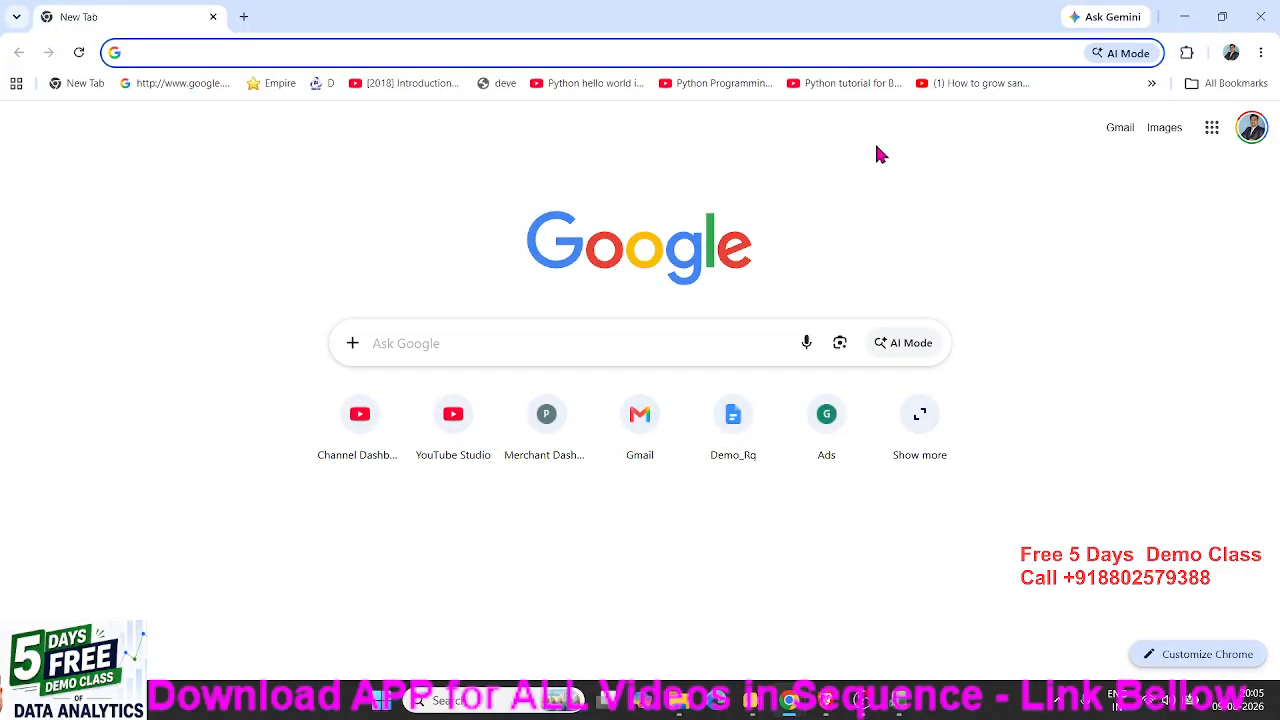
pyautogui.write('ds')
pyautogui.press('Return')
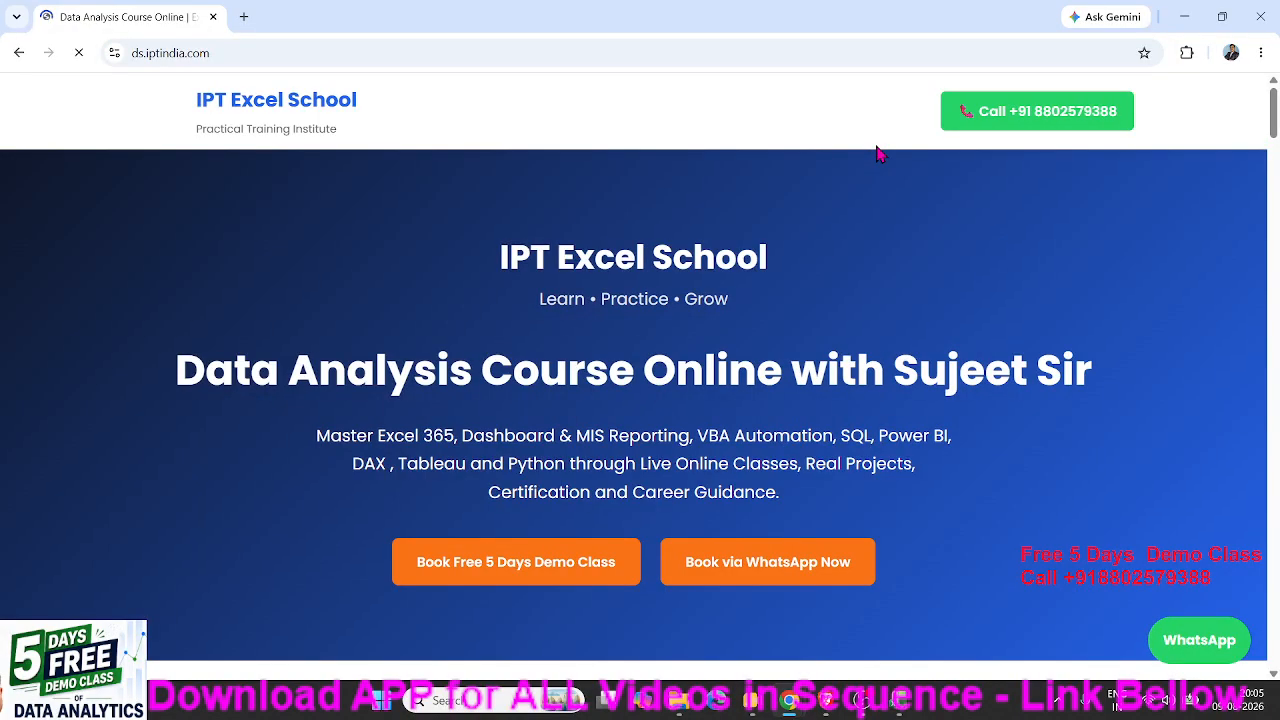
# - Examine the home page's new batch banner, including its start date, free demo class offer and seven-course program
pyautogui.scroll(-5, 654, 448)
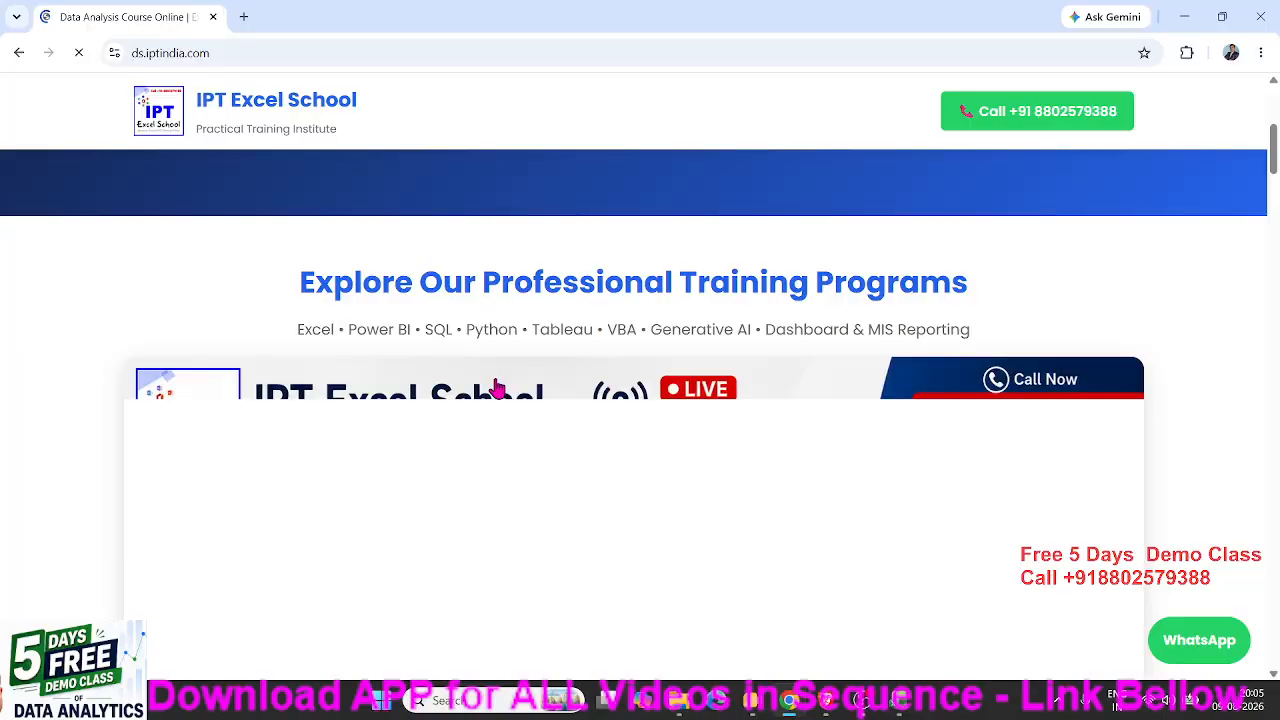
pyautogui.scroll(-2, 497, 388)
pyautogui.scroll(6, 497, 388)
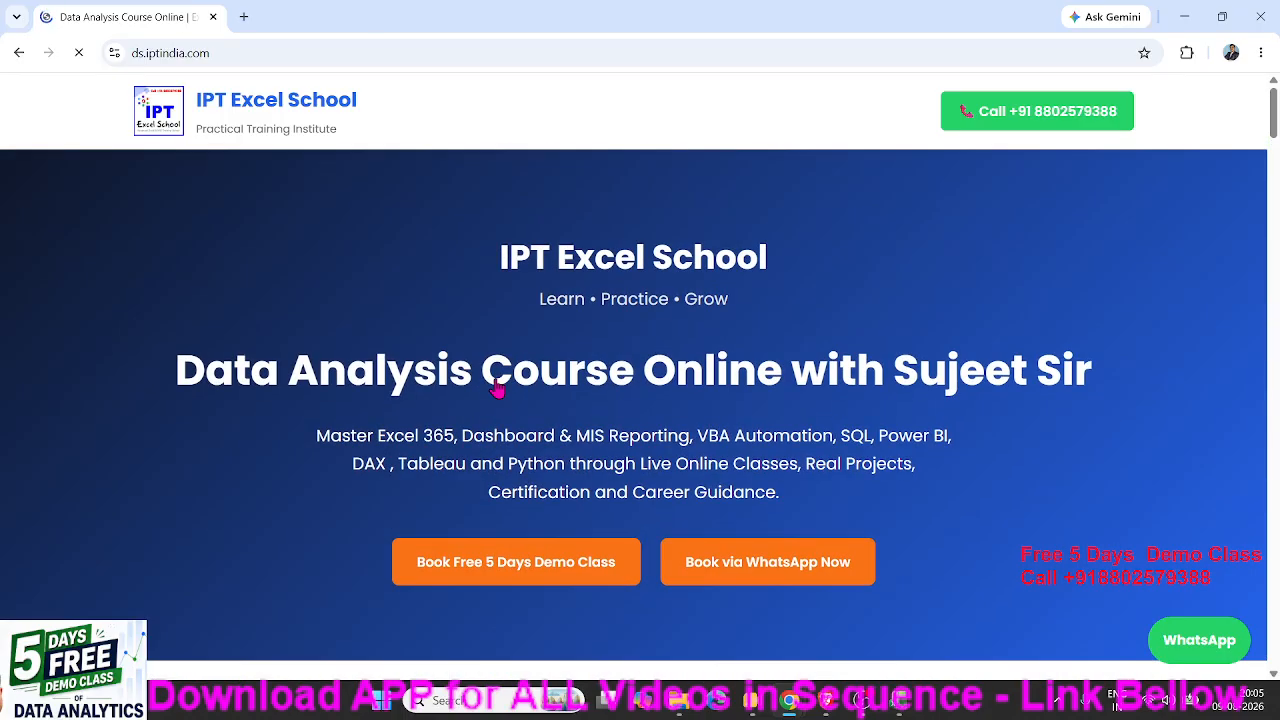
pyautogui.scroll(-7, 588, 462)
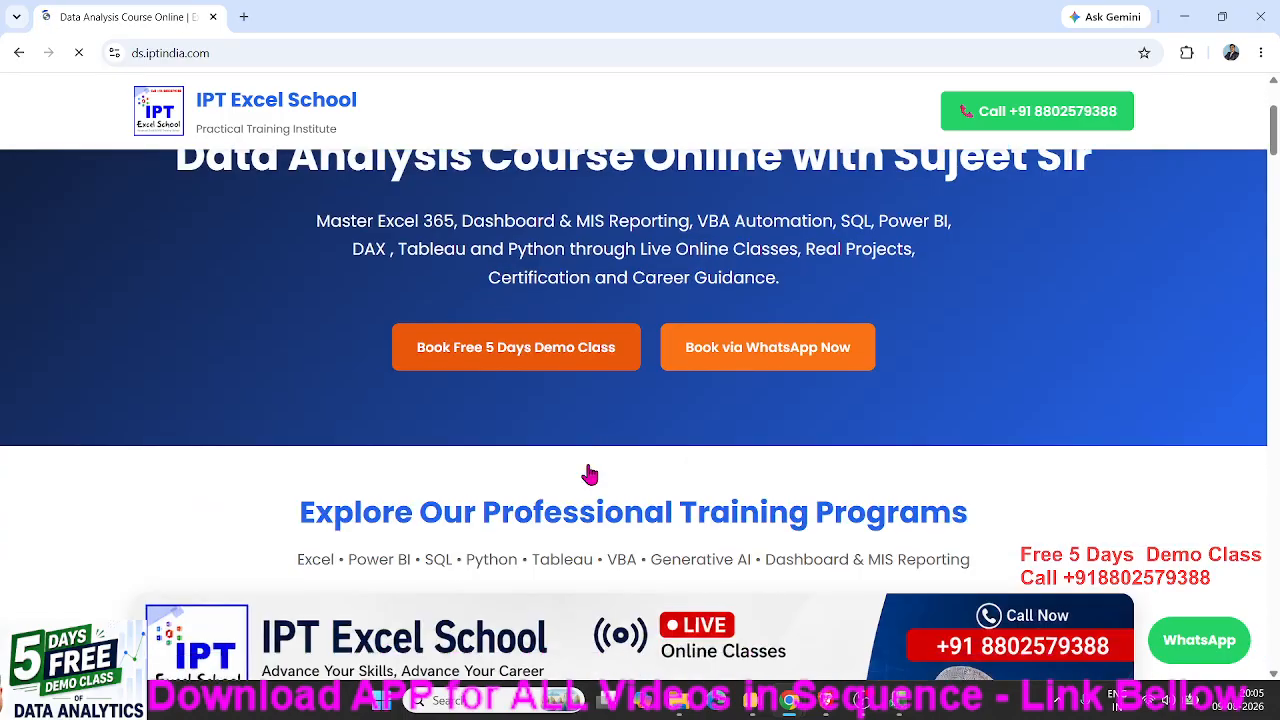
pyautogui.scroll(-3, 586, 471)
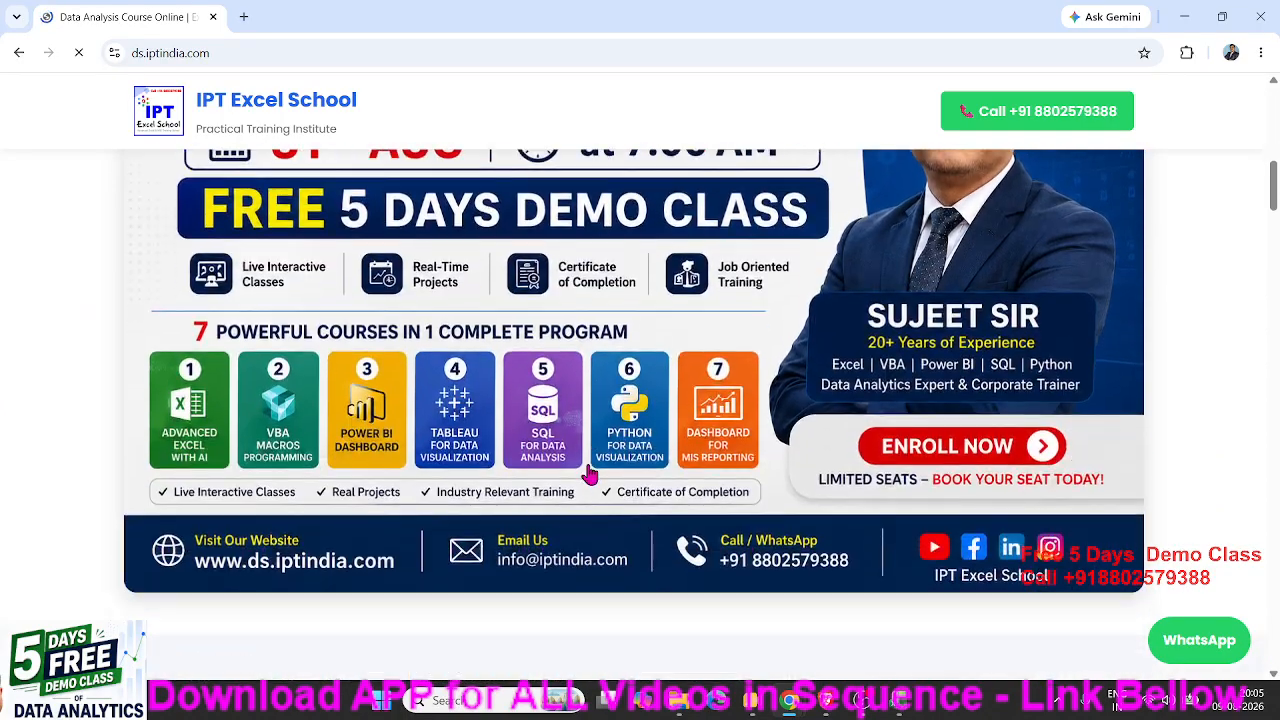
pyautogui.scroll(2, 270, 560)
pyautogui.scroll(1, 232, 540)
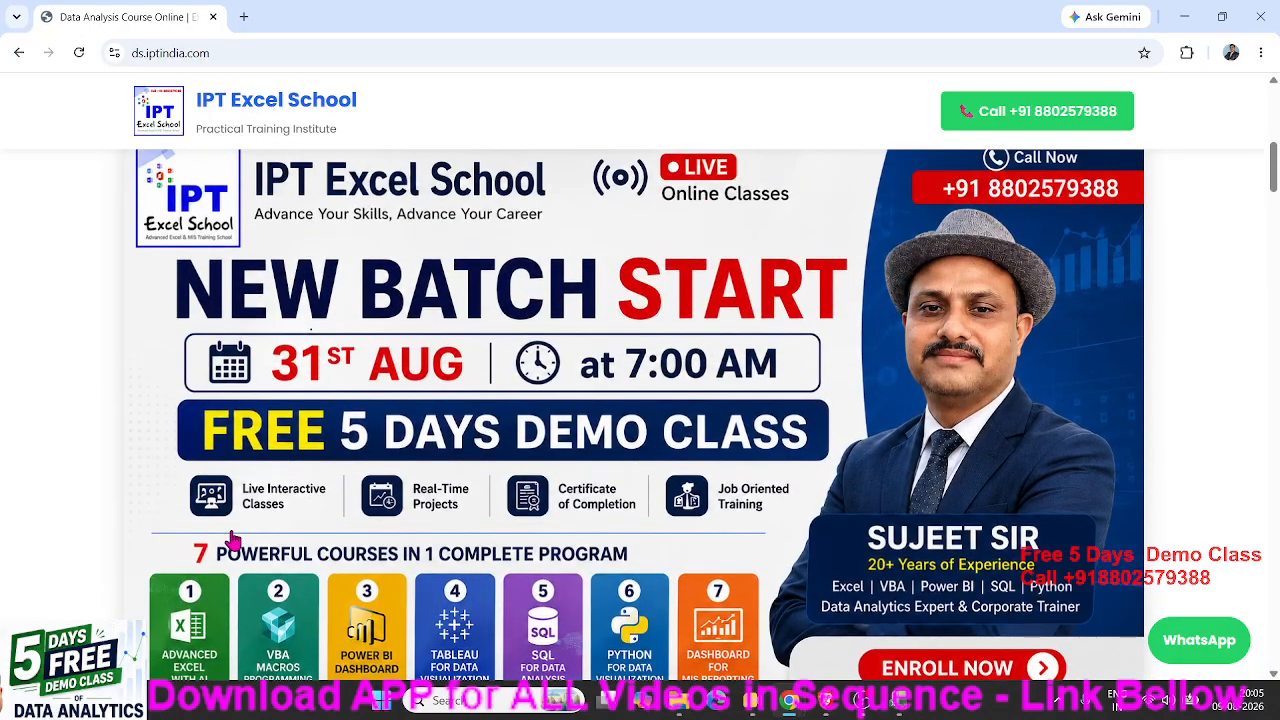
pyautogui.scroll(-3, 232, 540)
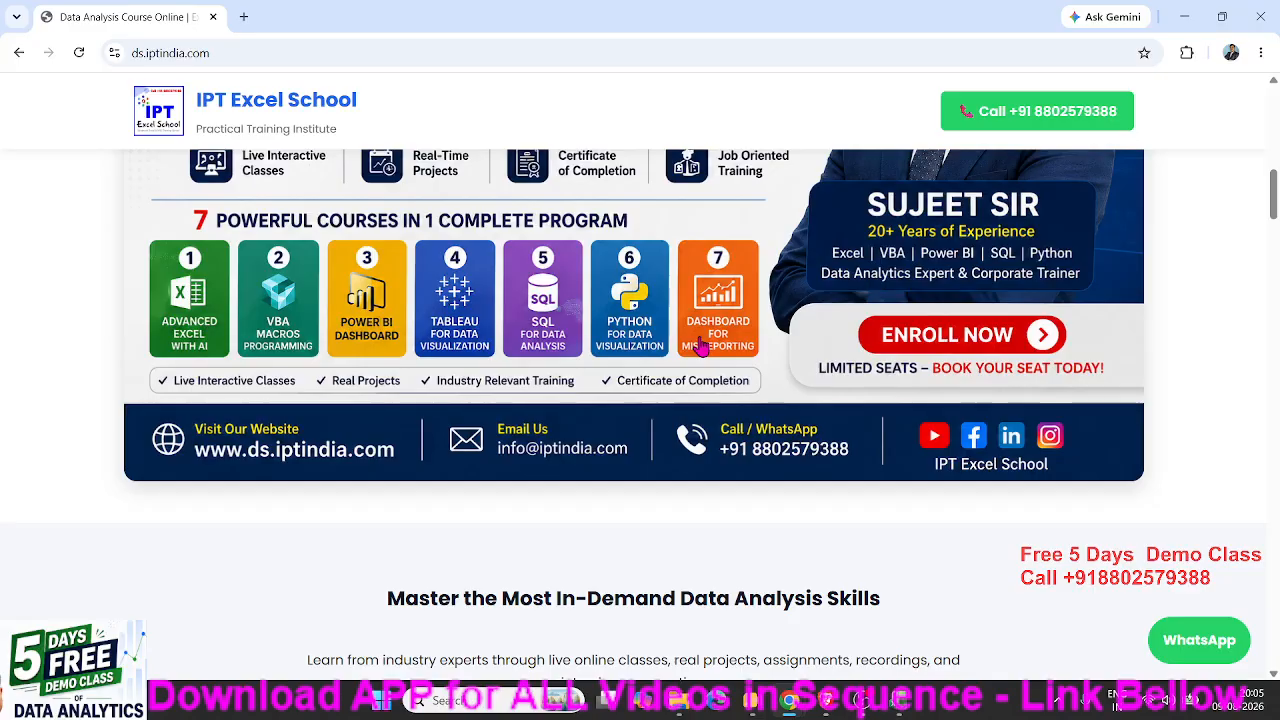
pyautogui.scroll(1, 700, 345)
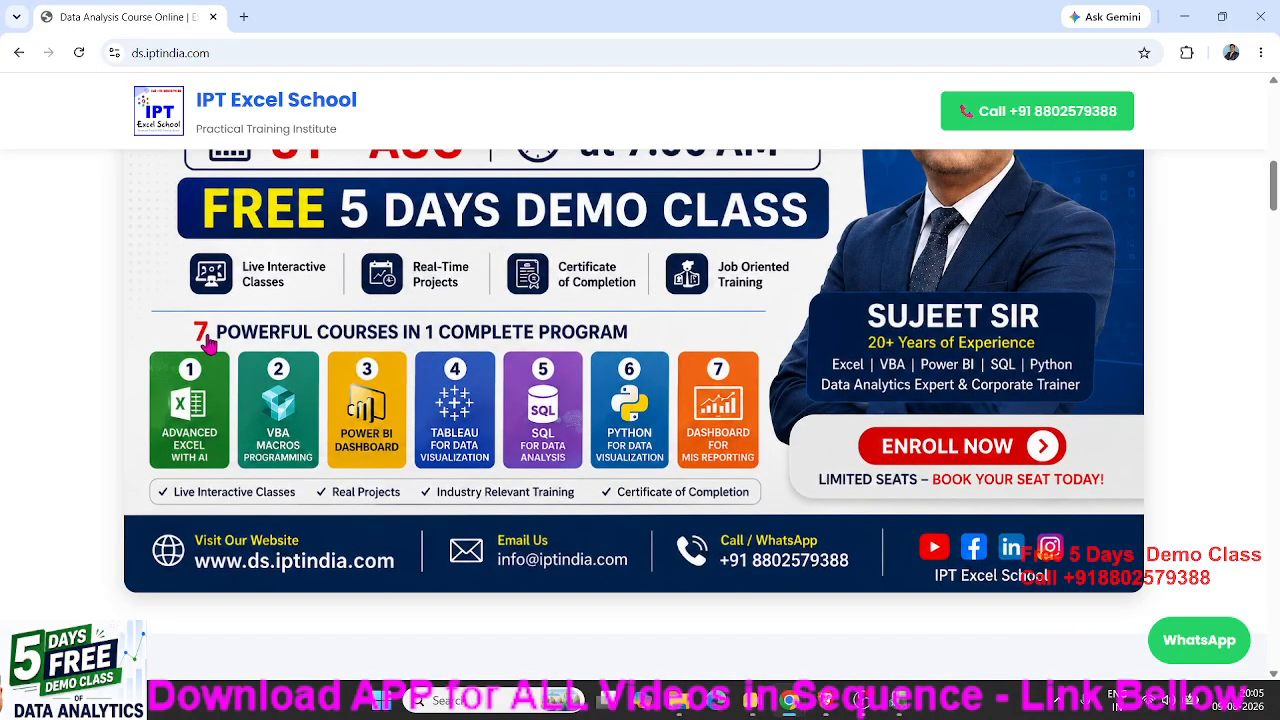
pyautogui.scroll(2, 400, 450)
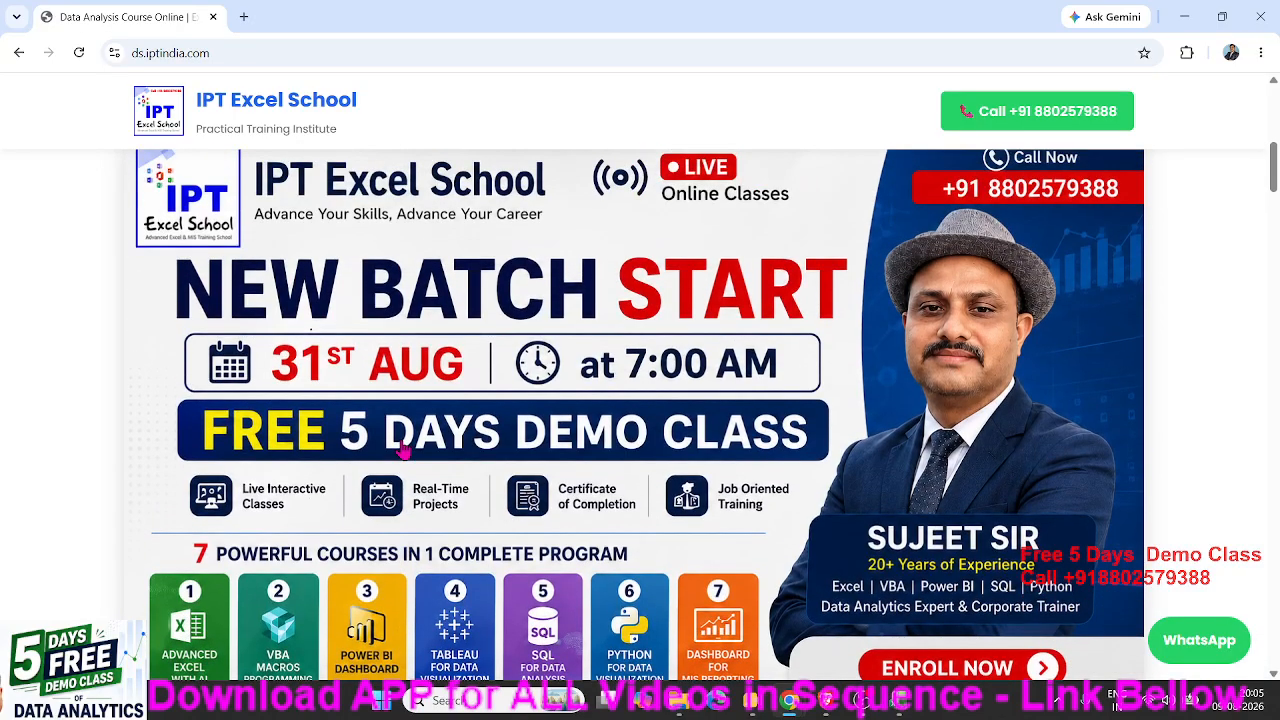
pyautogui.scroll(1, 400, 450)
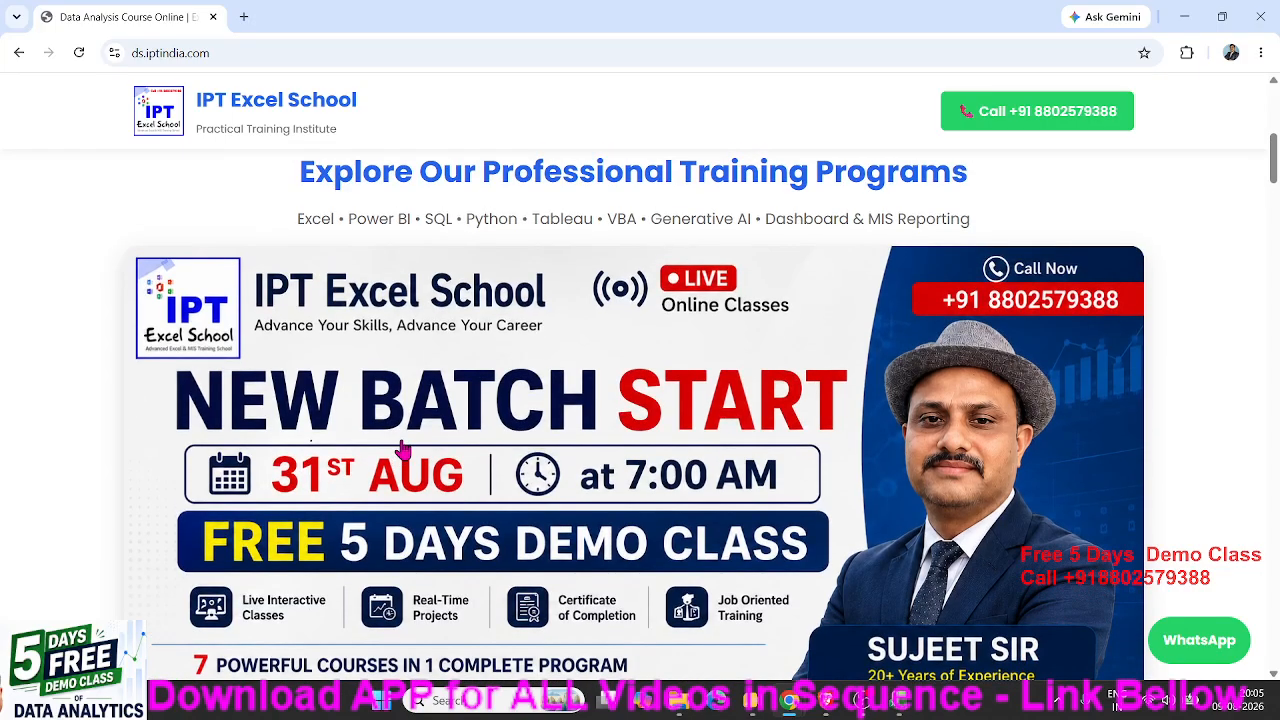
# - Find the course cards and read the Advanced Excel 365 description, highlighting its dashboard, pivot, Power Query and formula terms
pyautogui.scroll(-10, 403, 450)
pyautogui.scroll(-1, 197, 362)
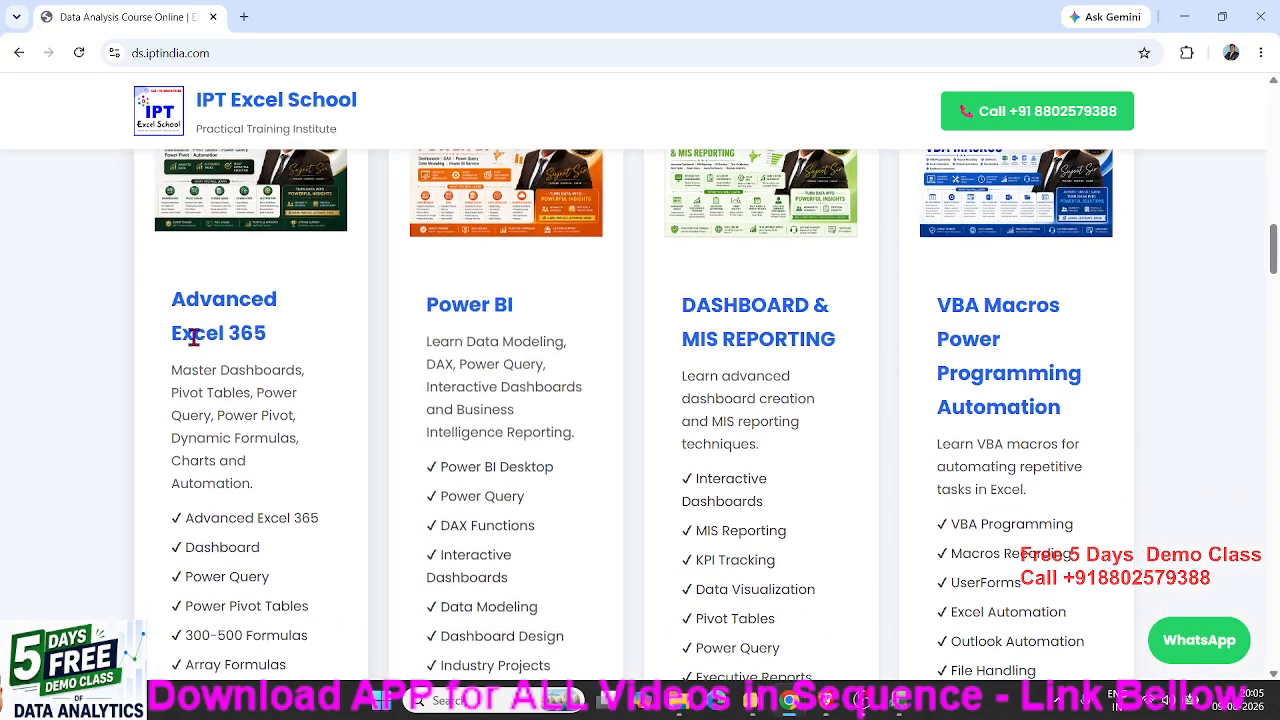
pyautogui.scroll(-1, 191, 306)
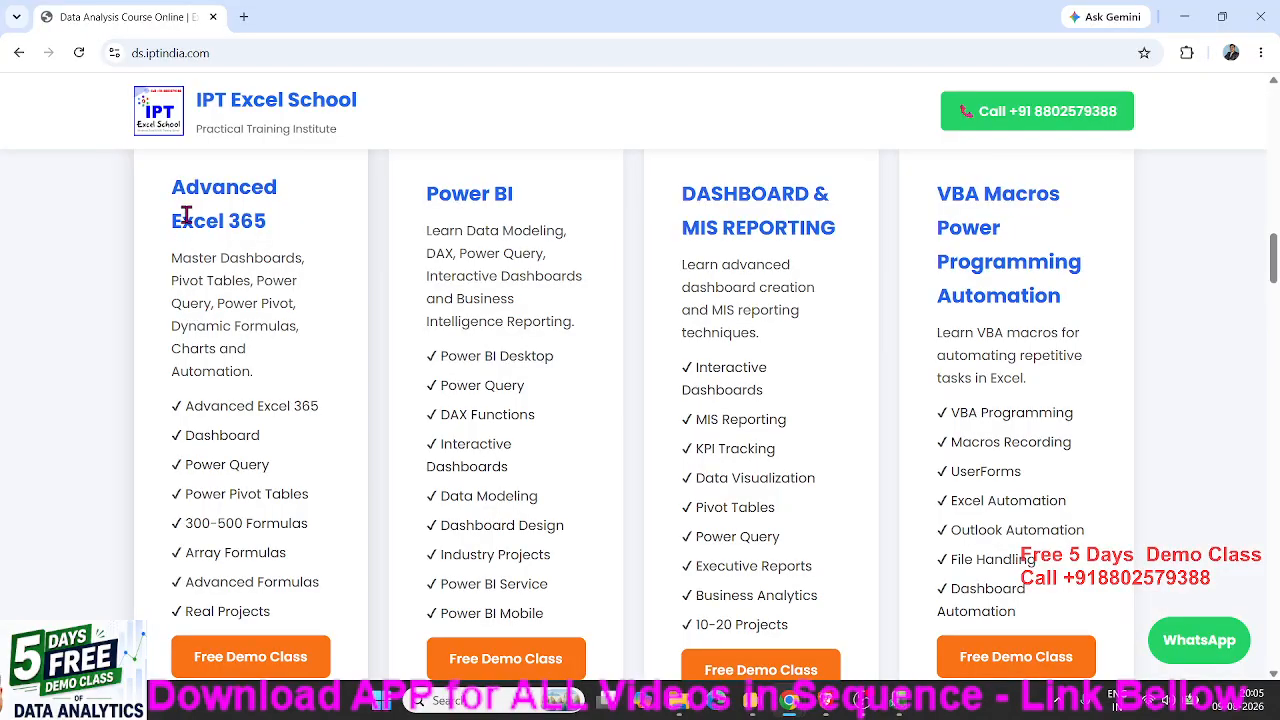
pyautogui.doubleClick(197, 262)
pyautogui.click(228, 296)
pyautogui.doubleClick(245, 262)
pyautogui.click(229, 277)
pyautogui.doubleClick(246, 283)
pyautogui.doubleClick(282, 281)
pyautogui.click(258, 306)
pyautogui.doubleClick(246, 324)
pyautogui.scroll(-1, 240, 328)
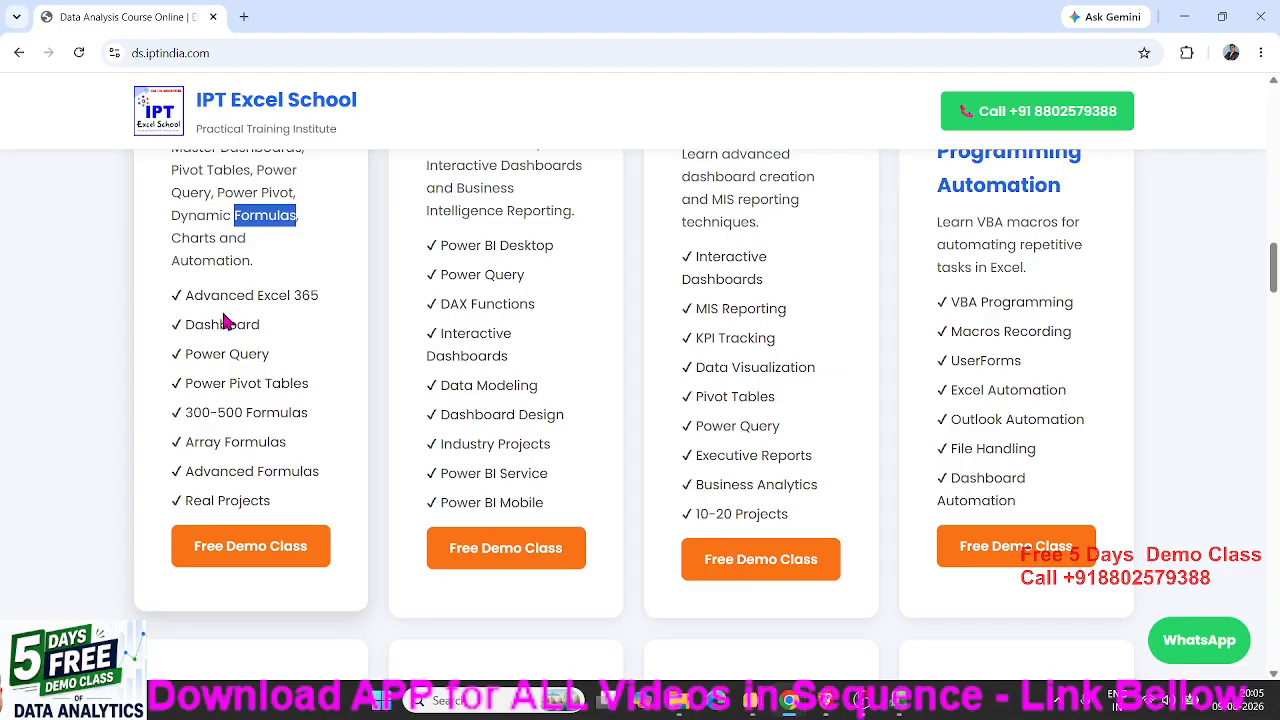
# - Go through the Advanced Excel 365 topic checklist from Advanced Excel 365 to Advanced Formulas, highlighting entries along the way
pyautogui.tripleClick(220, 300)
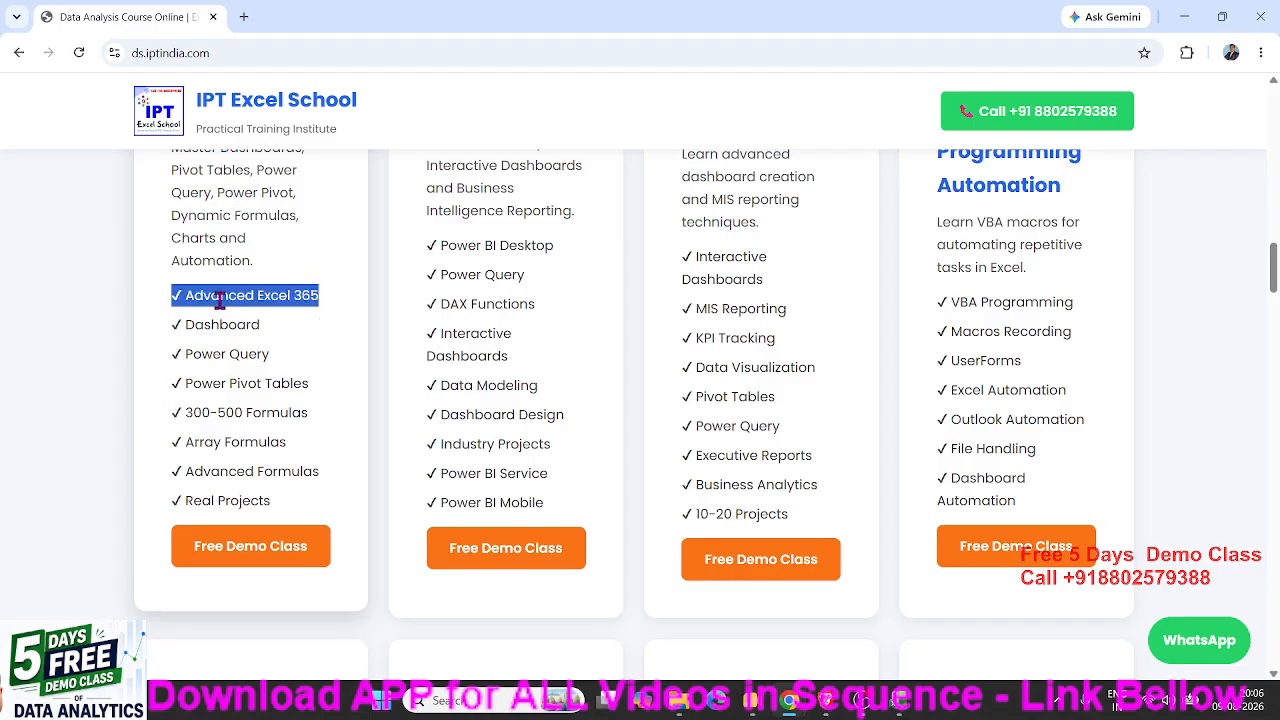
pyautogui.doubleClick(218, 324)
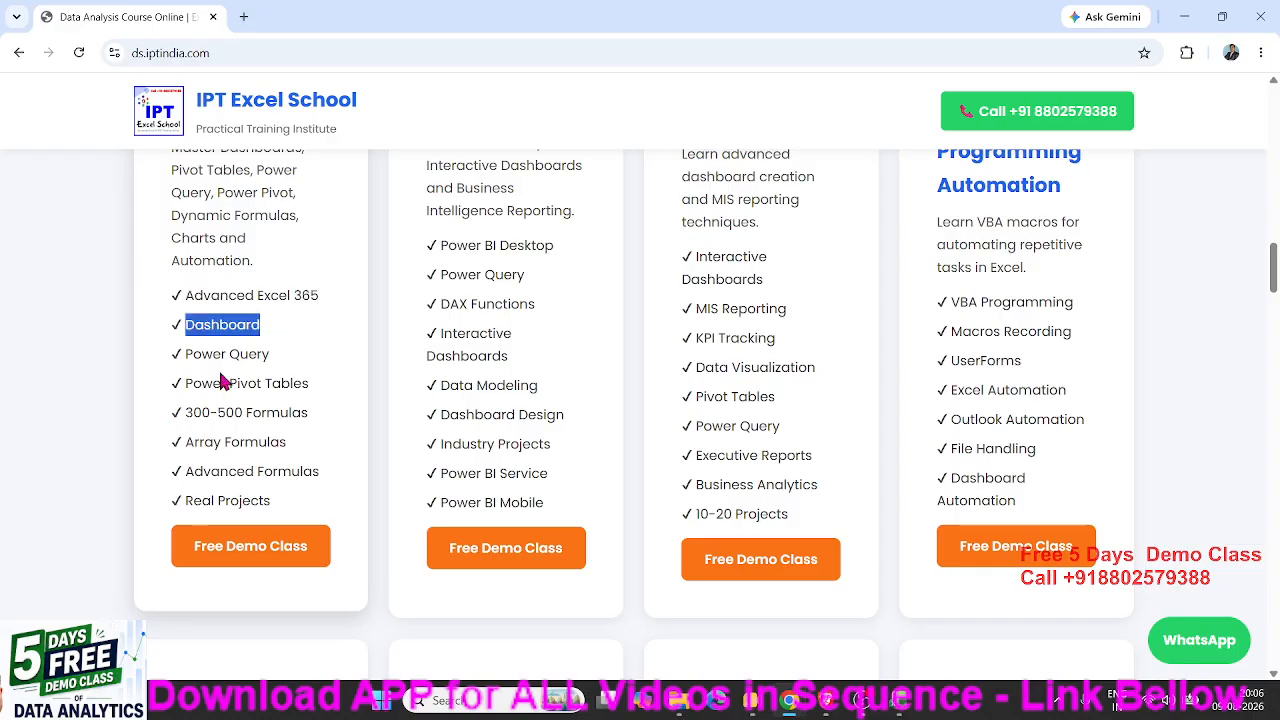
pyautogui.doubleClick(212, 355)
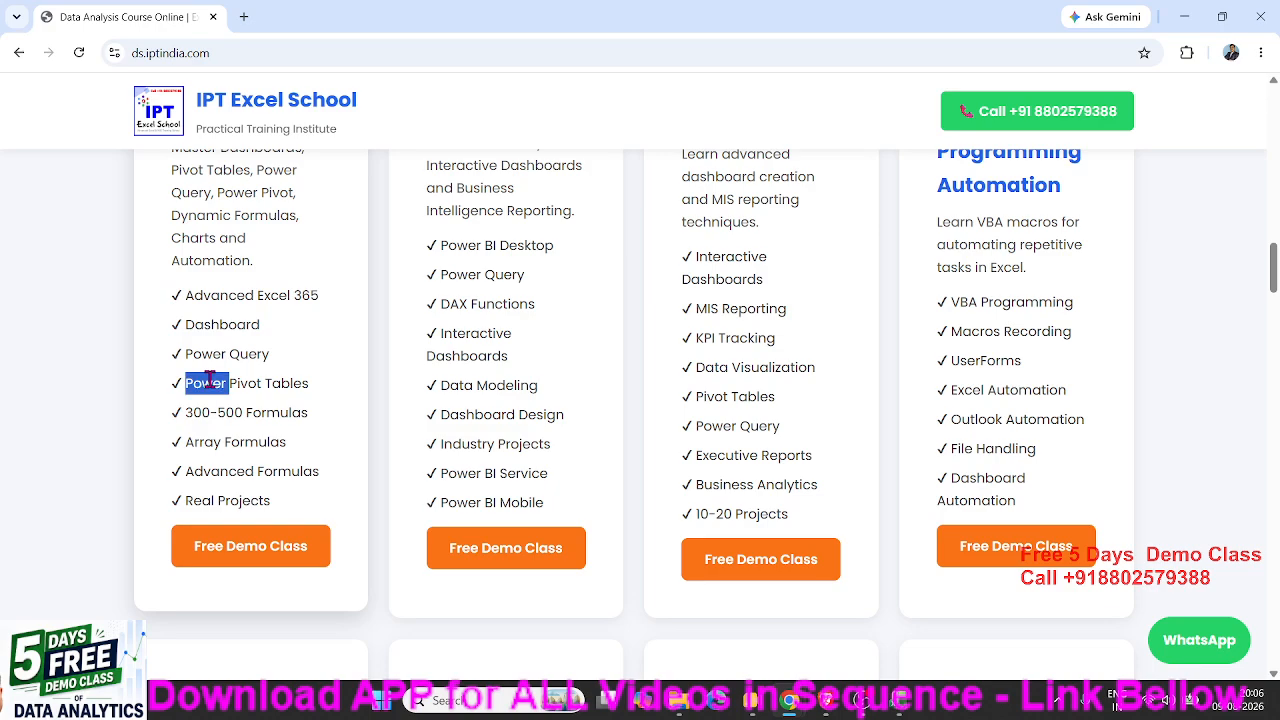
pyautogui.tripleClick(210, 384)
pyautogui.moveTo(193, 413); pyautogui.dragTo(236, 413)
pyautogui.doubleClick(237, 449)
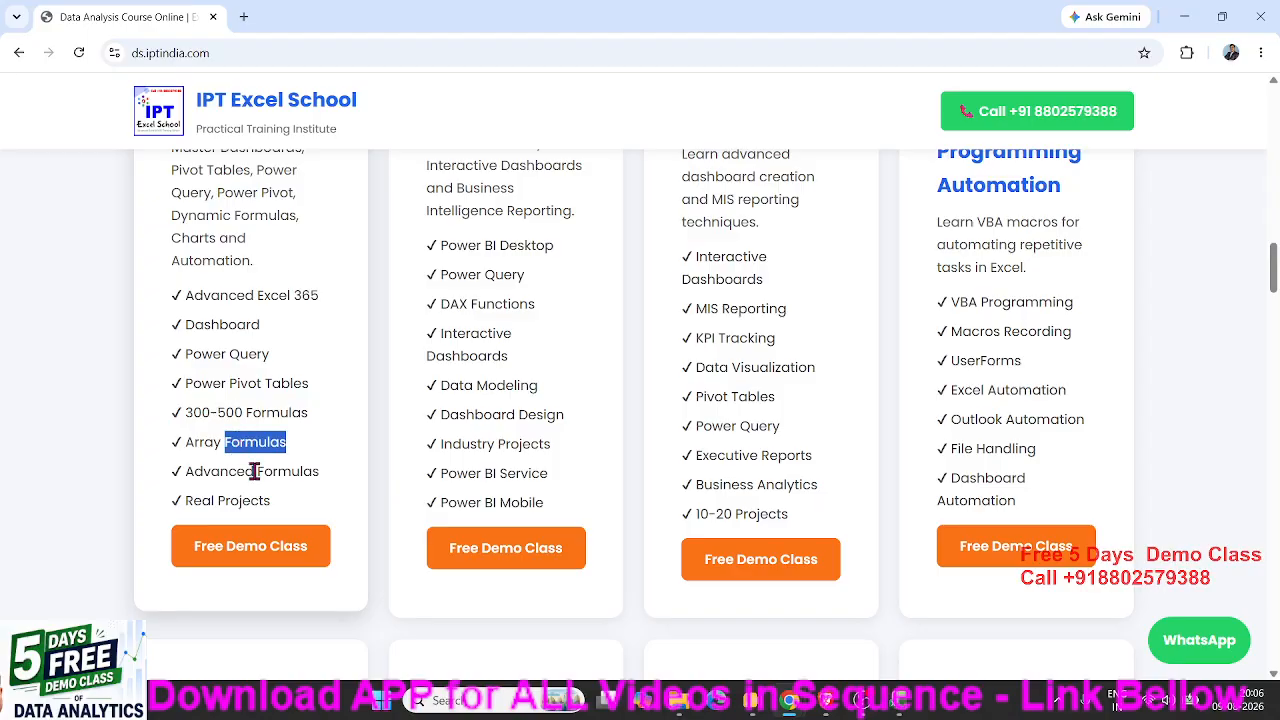
pyautogui.click(254, 471)
# - Review the Power BI course topics and highlight the Dashboard & MIS Reporting card heading
pyautogui.scroll(3, 249, 475)
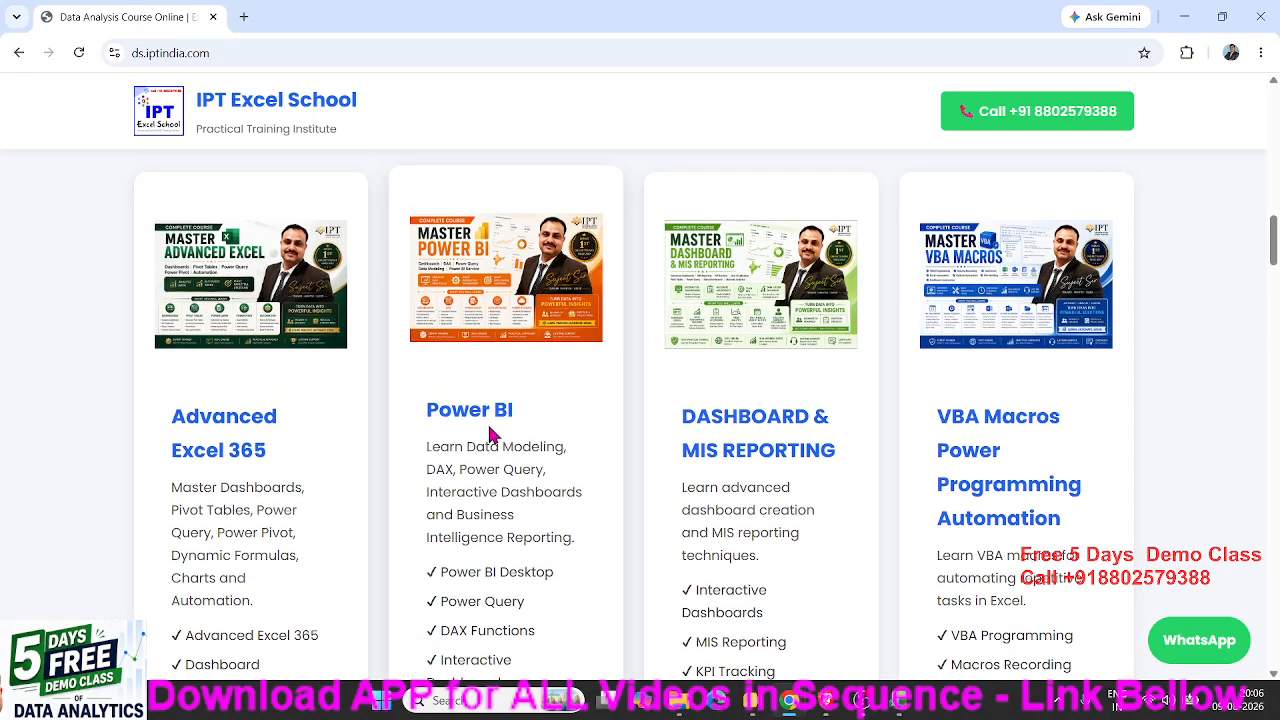
pyautogui.scroll(-1, 490, 433)
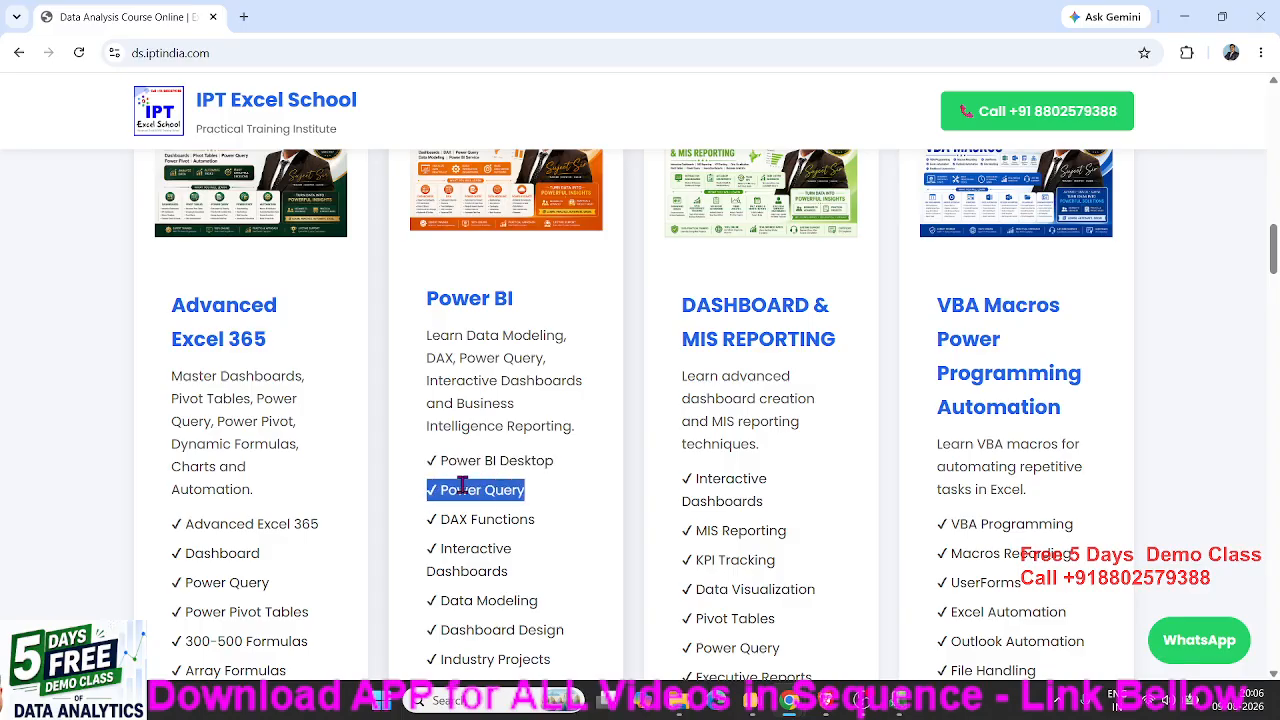
pyautogui.scroll(-1, 460, 515)
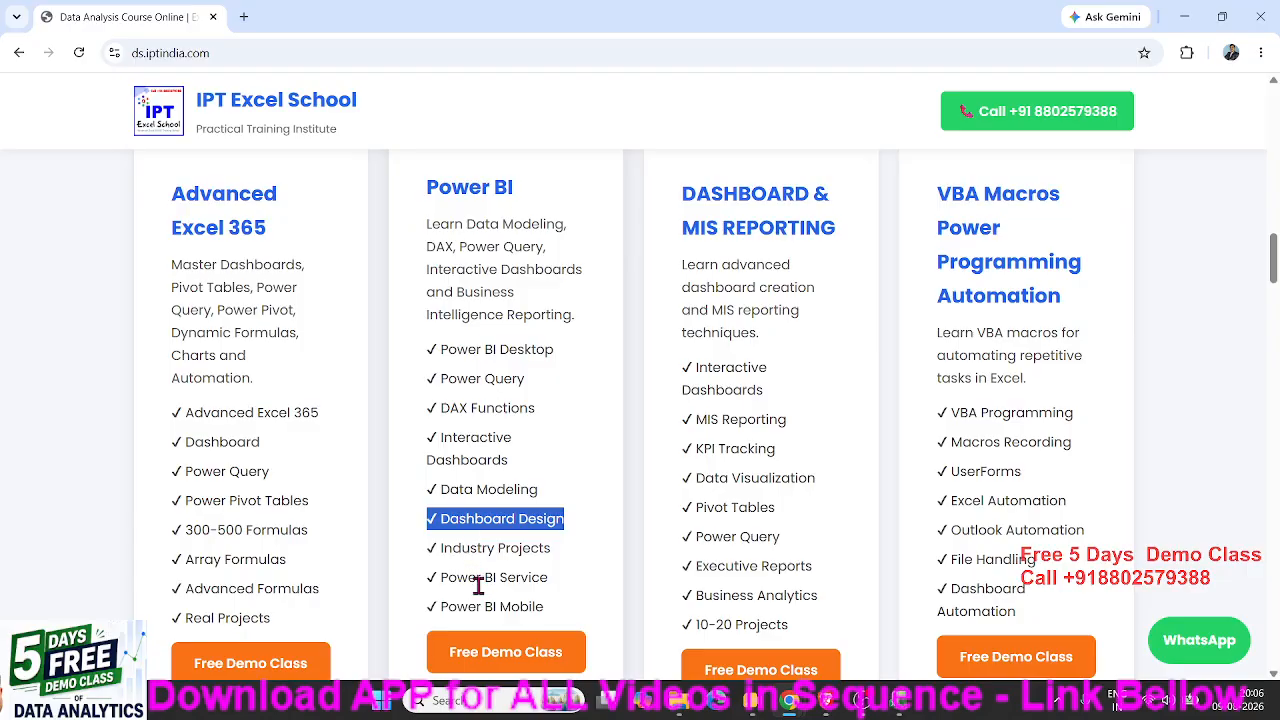
pyautogui.scroll(2, 480, 523)
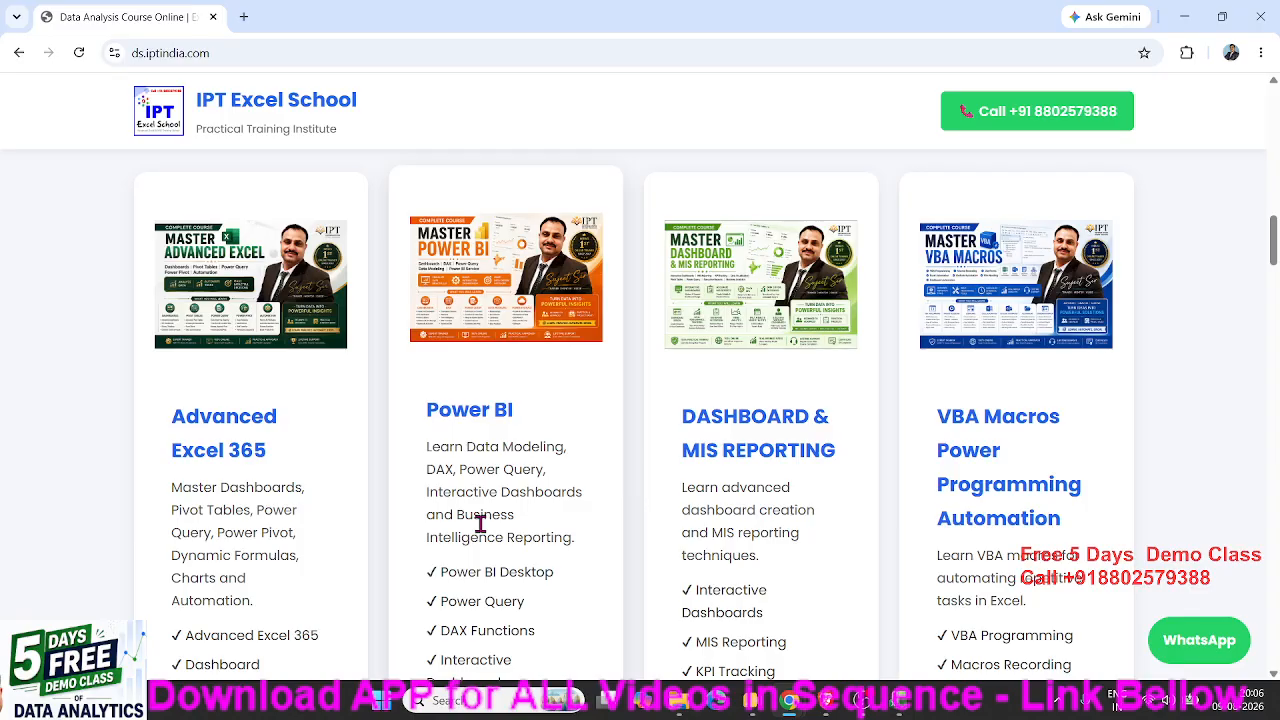
pyautogui.tripleClick(748, 418)
# - Switch to Excel and open the recent workbook "6.2025–2026 Commercial Sales & Call Center Operations Dashboard" from the H: DSVD folder
pyautogui.click(900, 700)
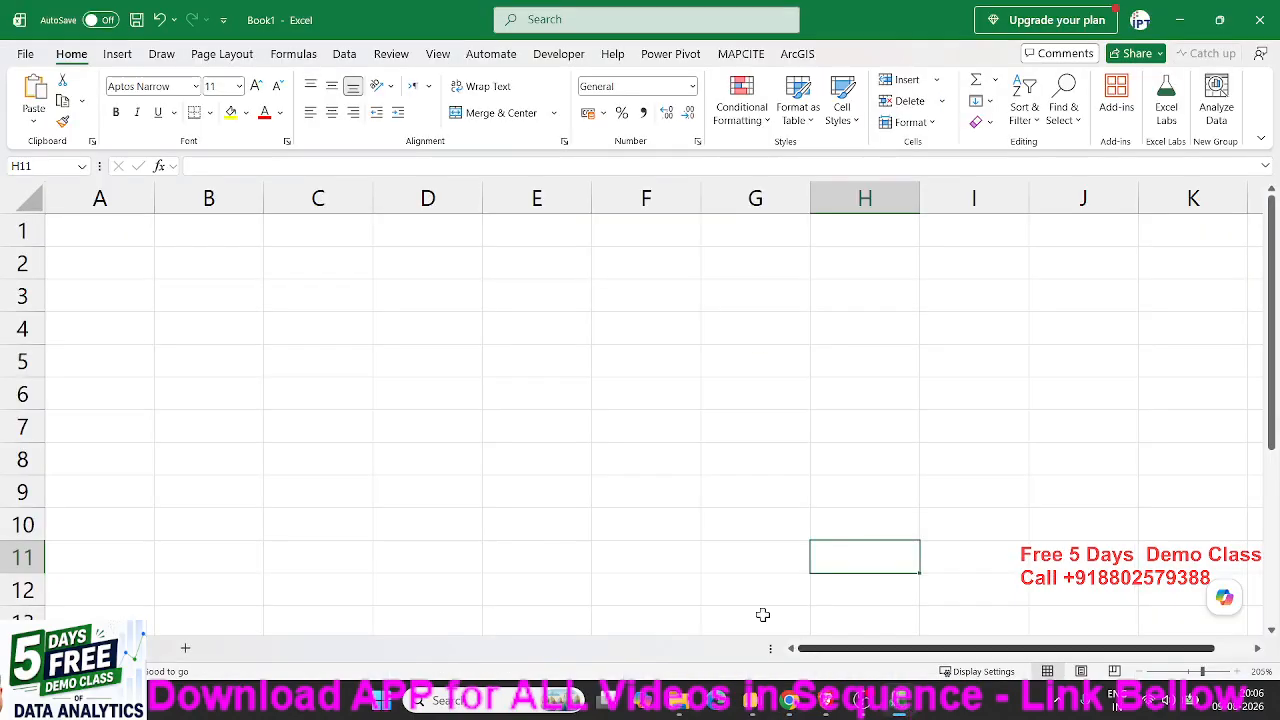
pyautogui.click(25, 54)
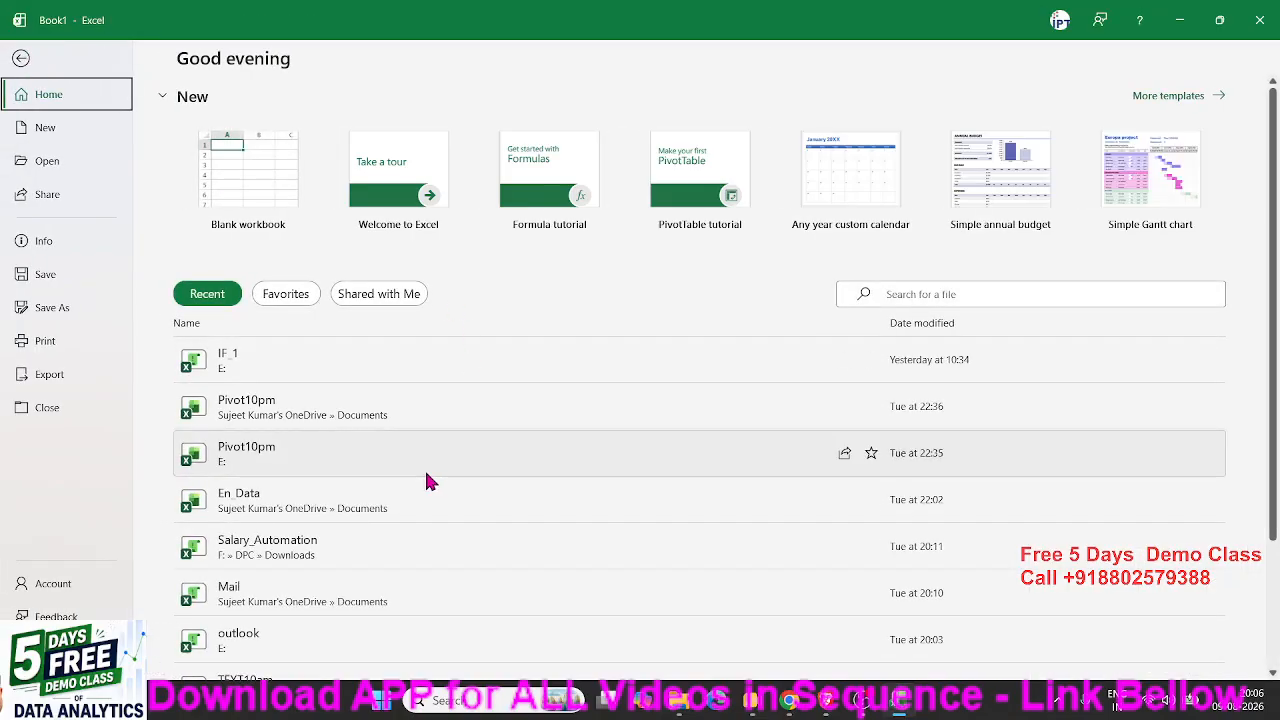
pyautogui.scroll(-3, 427, 478)
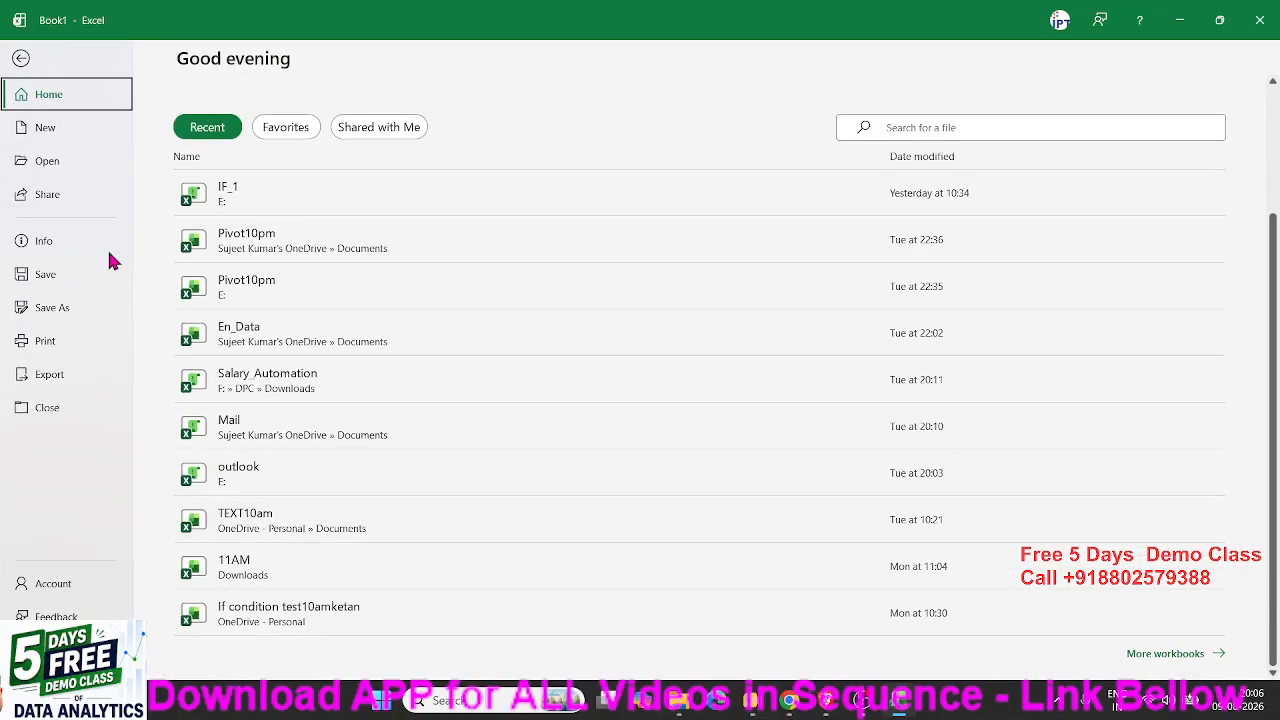
pyautogui.click(47, 162)
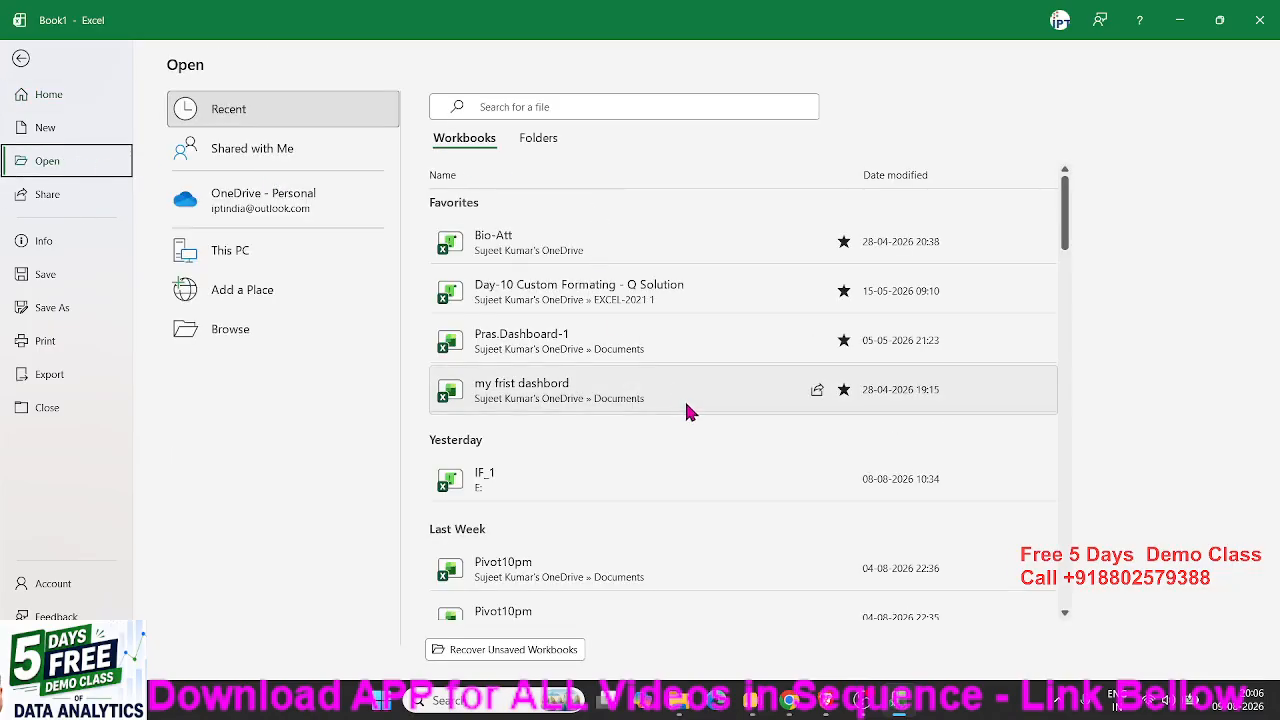
pyautogui.scroll(-3, 701, 426)
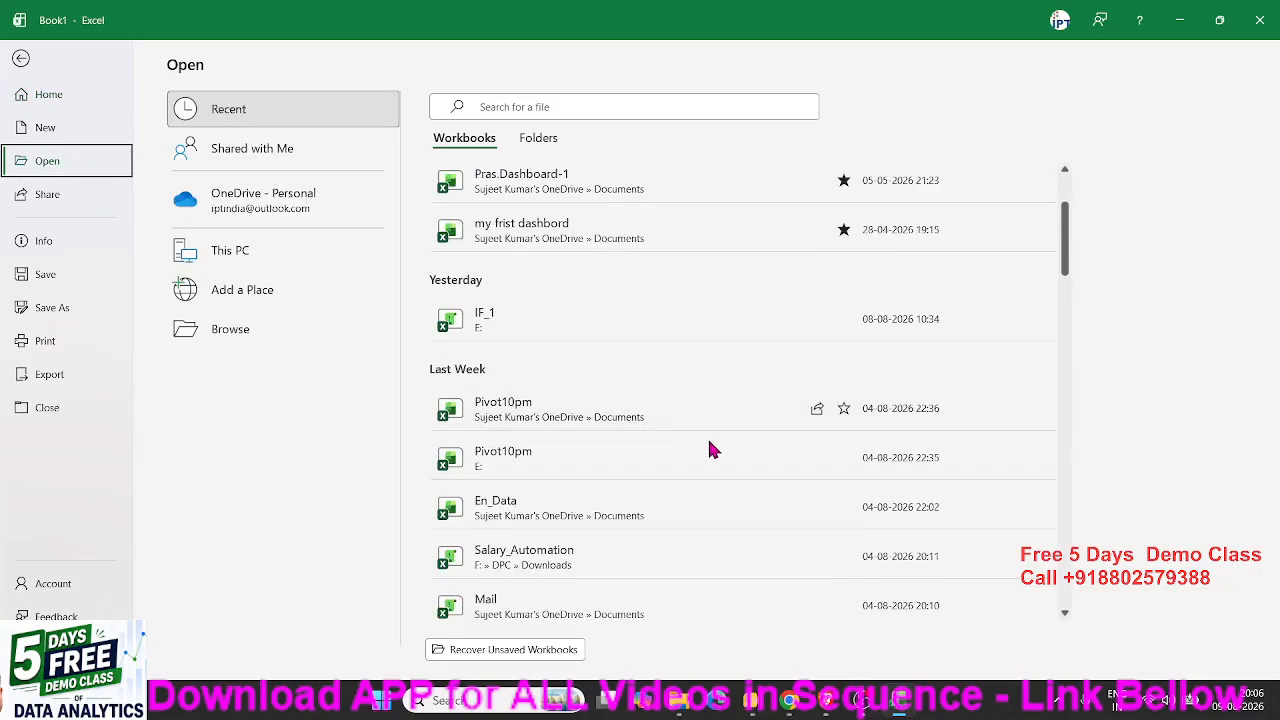
pyautogui.scroll(-6, 700, 486)
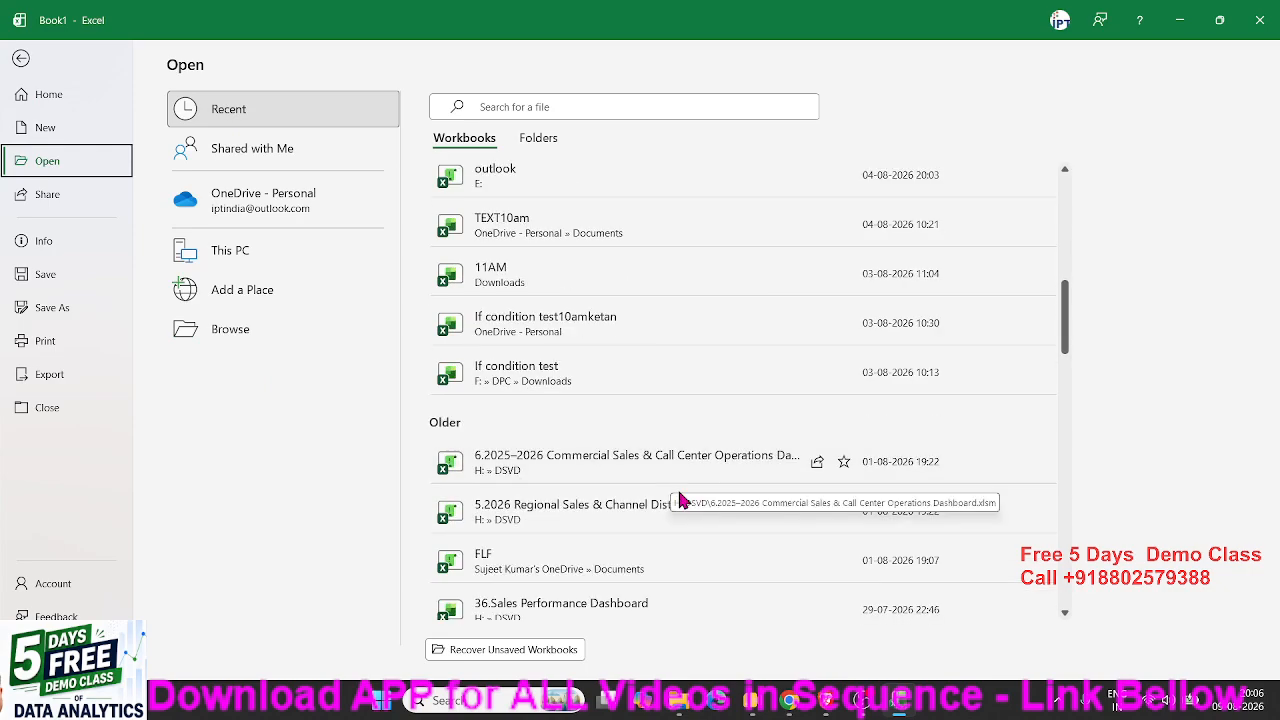
pyautogui.click(648, 467)
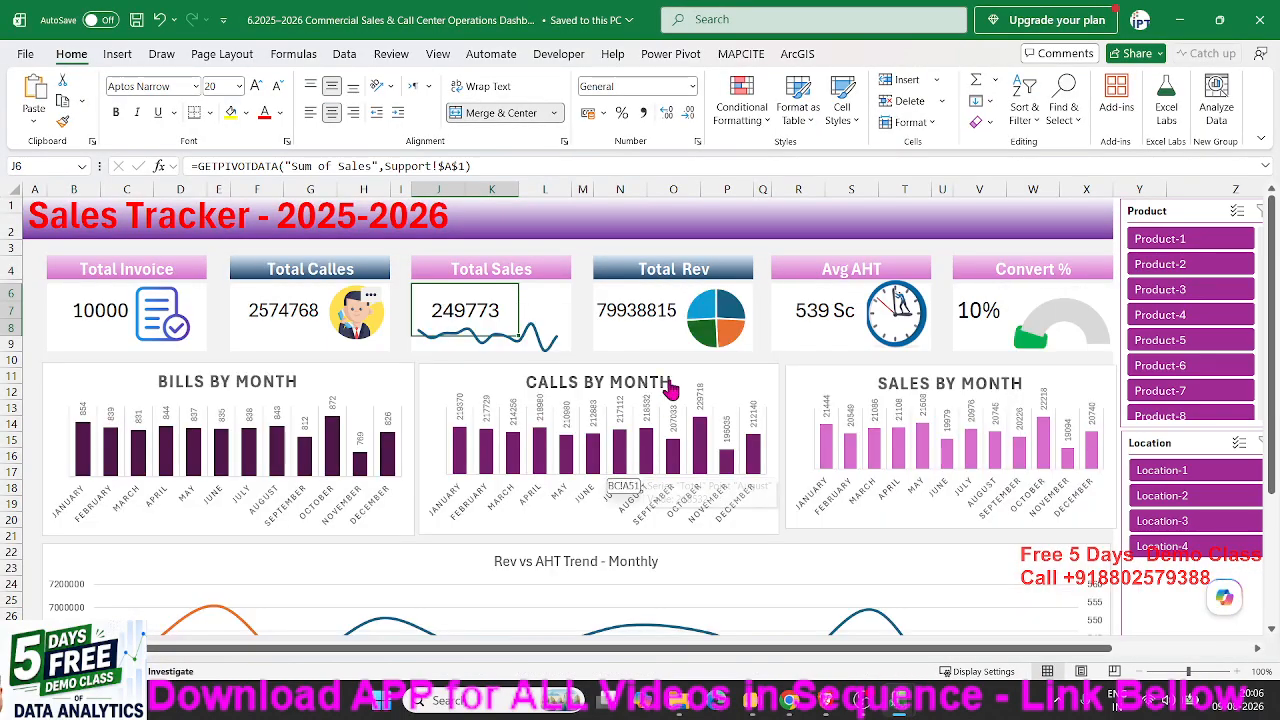
# - Look over the Sales Tracker - 2025-2026 dashboard, from its KPI cards and monthly charts to the Rev vs AHT trend
pyautogui.scroll(-2, 663, 391)
pyautogui.scroll(-6, 660, 390)
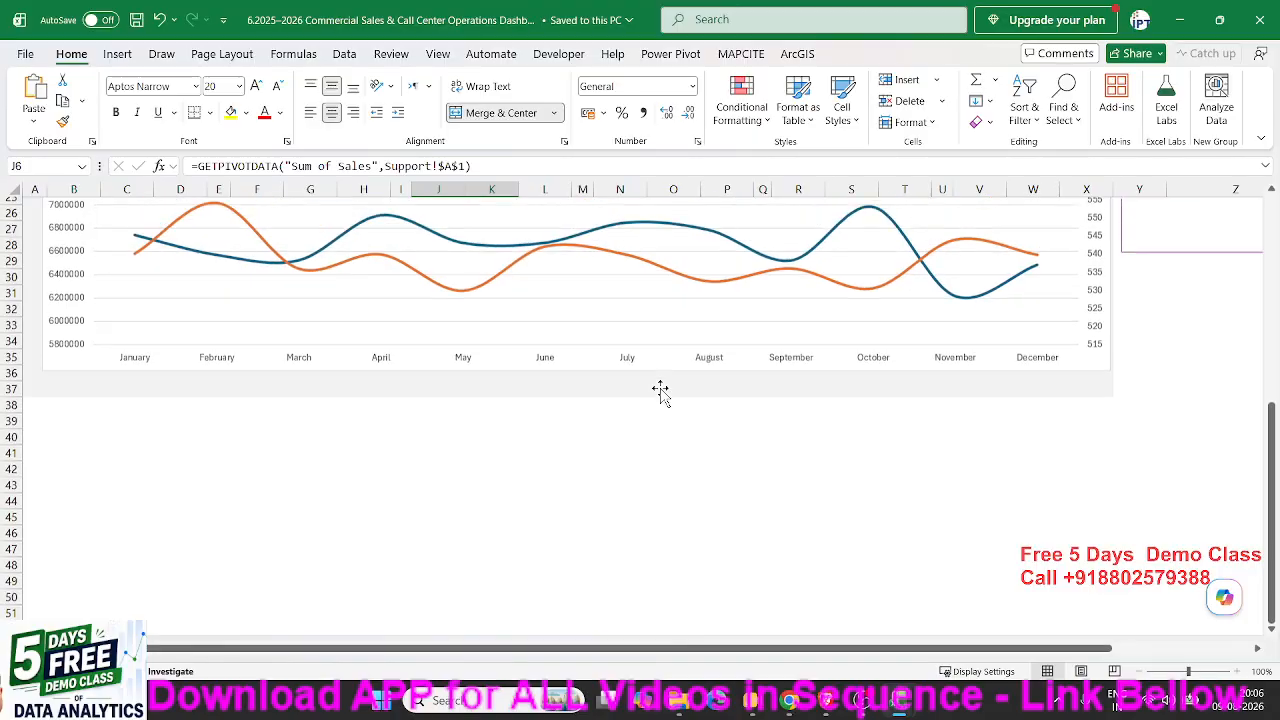
pyautogui.scroll(9, 660, 390)
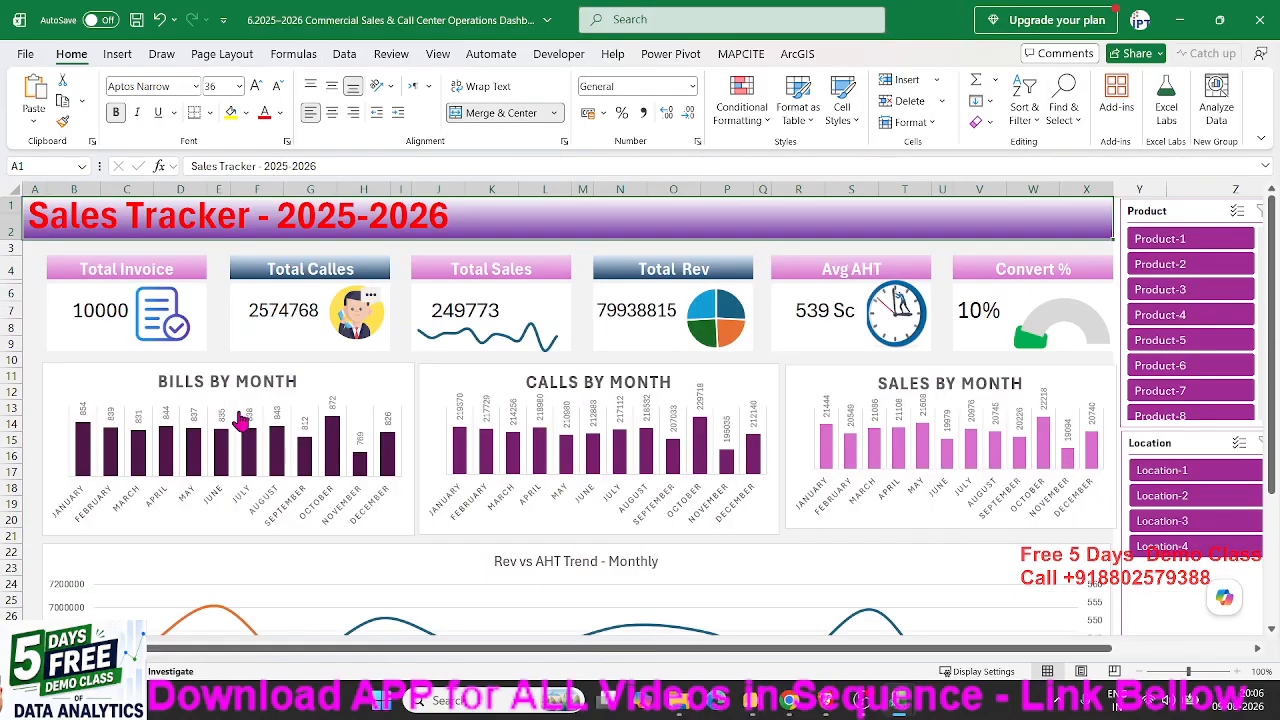
pyautogui.scroll(-9, 240, 418)
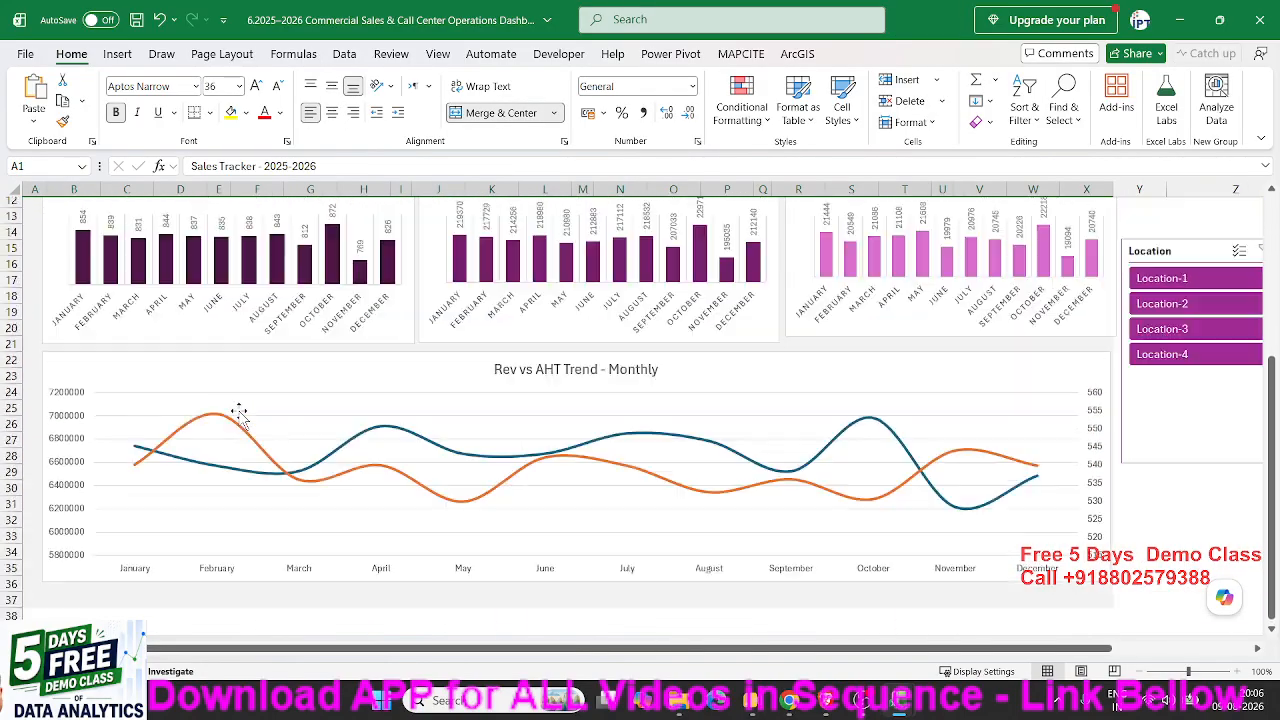
pyautogui.scroll(9, 240, 418)
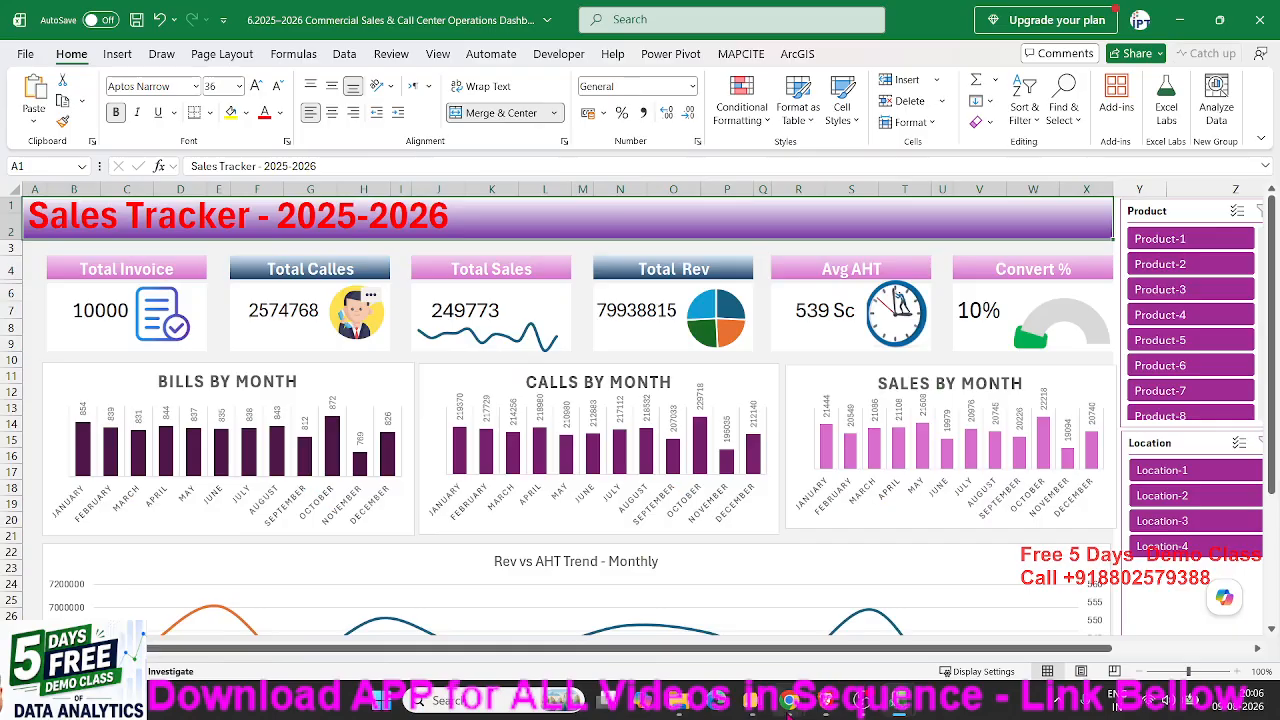
# - Switch back to the course website in Chrome and review the topics of the Dashboard & MIS Reporting course
pyautogui.moveTo(789, 700)
pyautogui.click(912, 660)
pyautogui.scroll(-2, 749, 503)
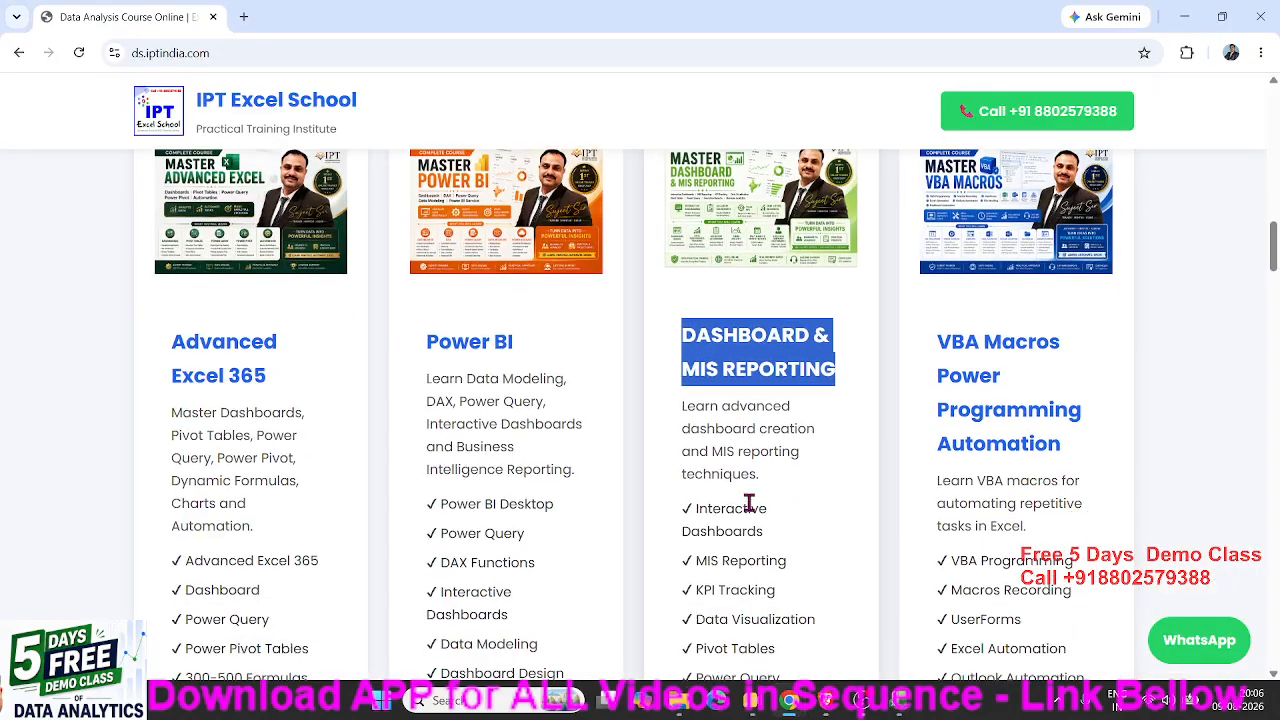
pyautogui.scroll(1, 749, 503)
pyautogui.scroll(-1, 749, 503)
pyautogui.scroll(1, 749, 503)
pyautogui.scroll(-1, 749, 503)
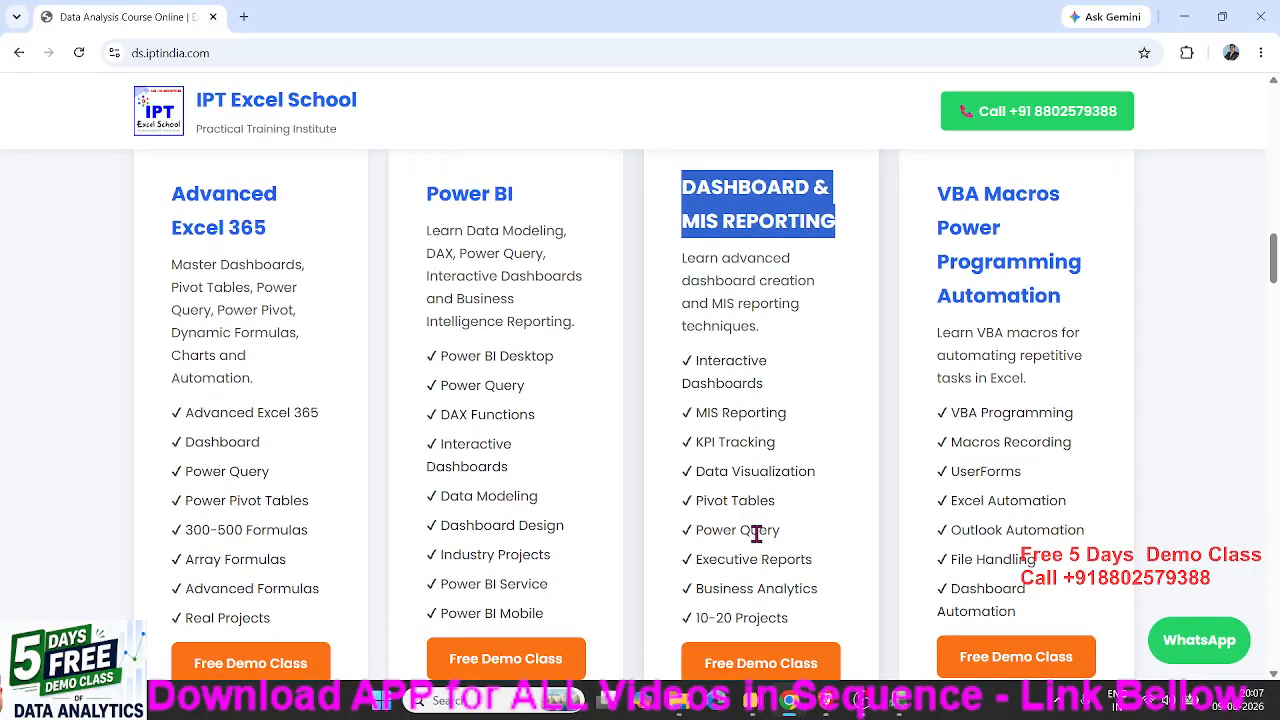
# - Highlight the VBA Macros Power Programming Automation card heading, look over its topics, and highlight the Advanced Excel 365 heading
pyautogui.scroll(2, 757, 535)
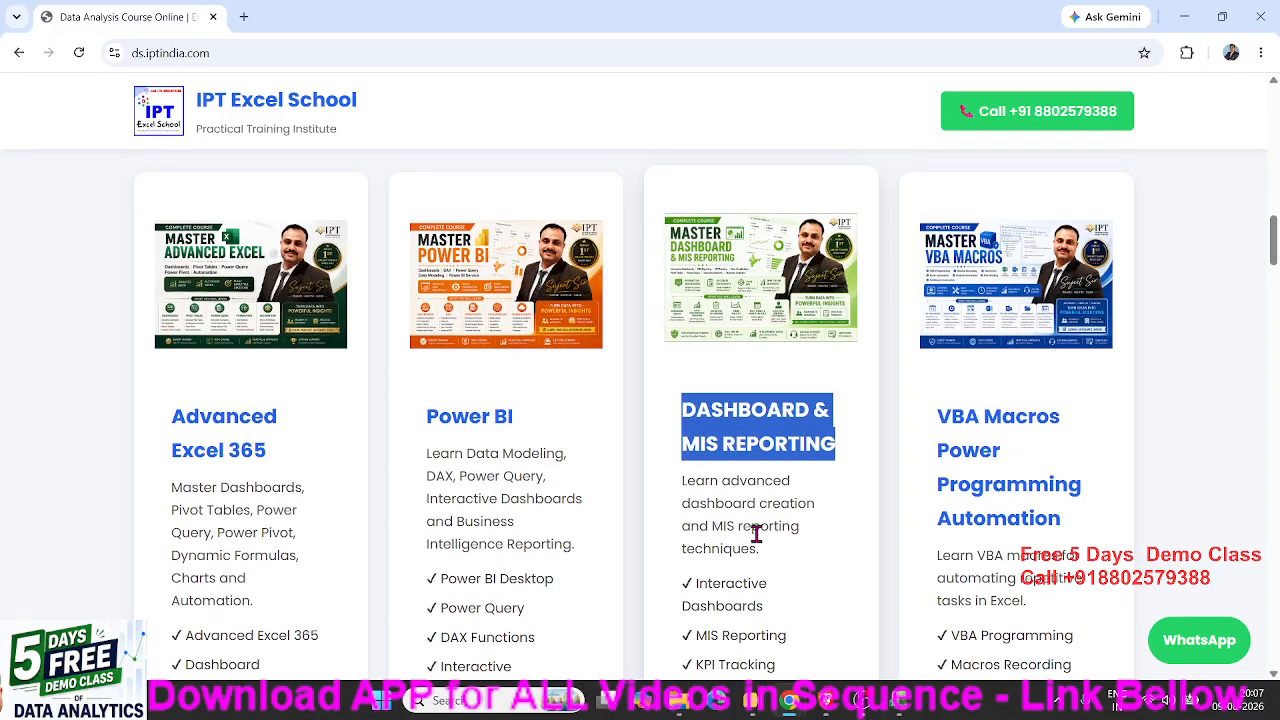
pyautogui.tripleClick(960, 410)
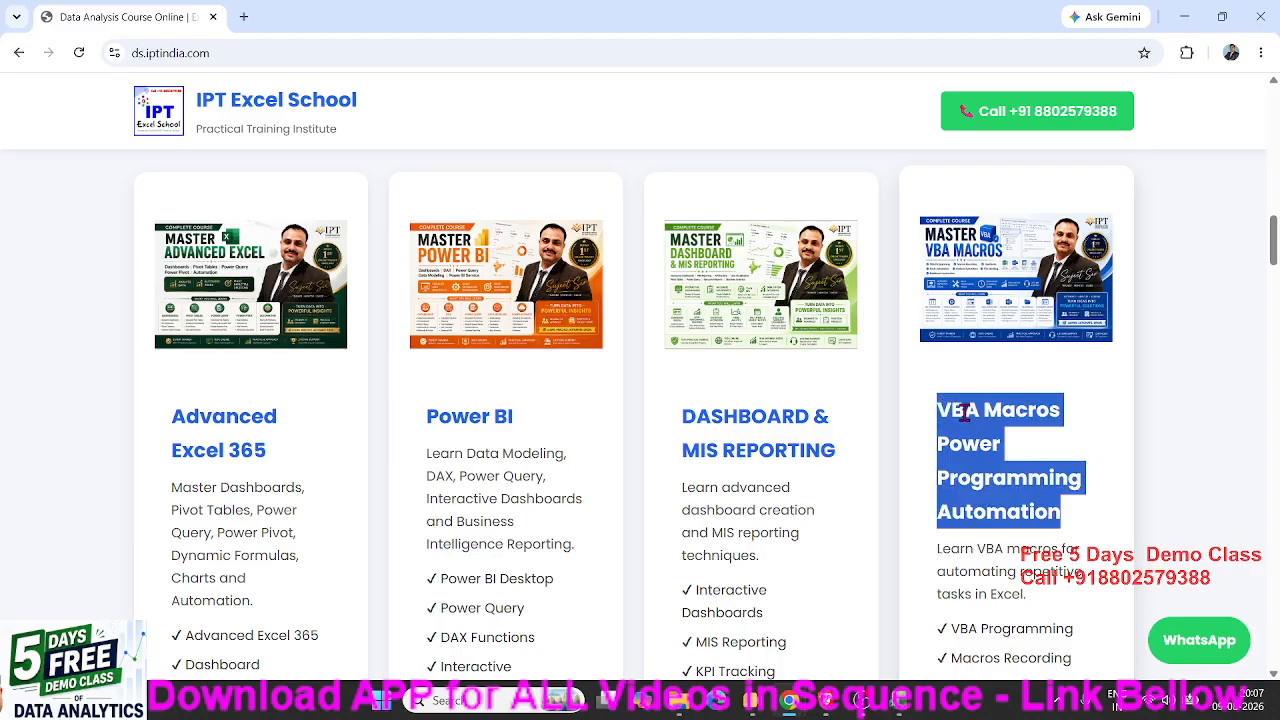
pyautogui.scroll(-1, 967, 436)
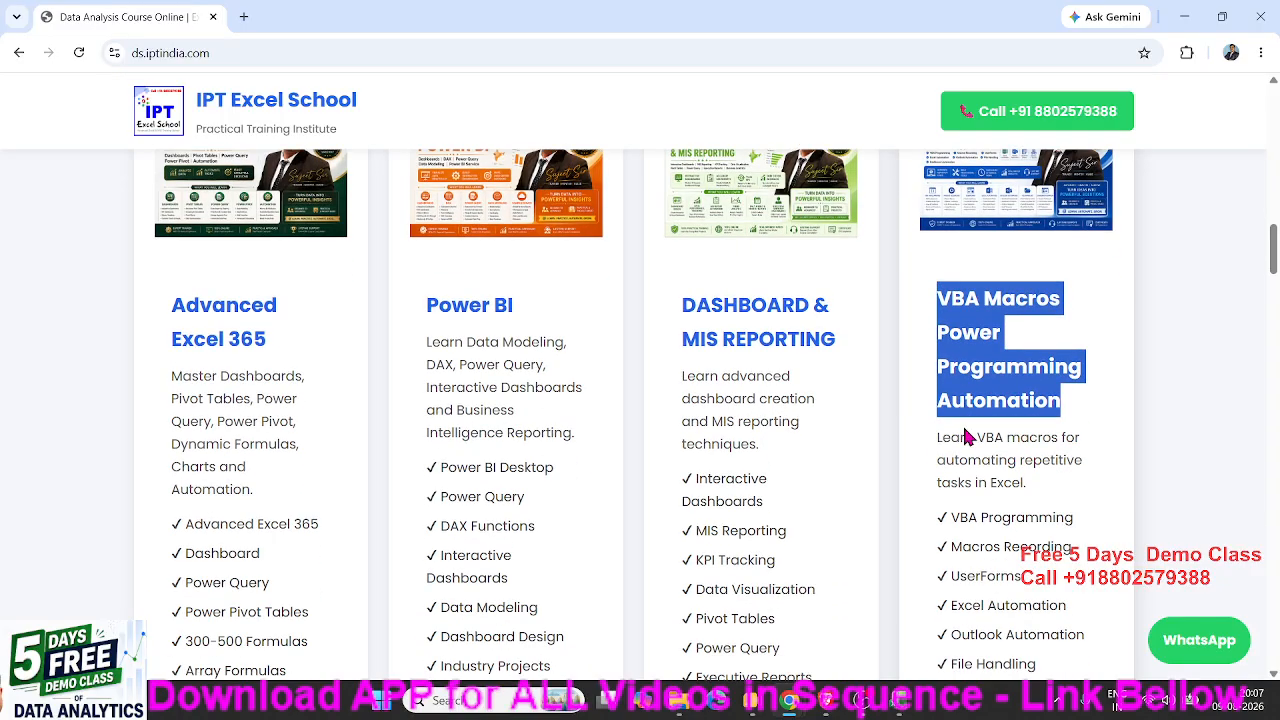
pyautogui.moveTo(900, 708)
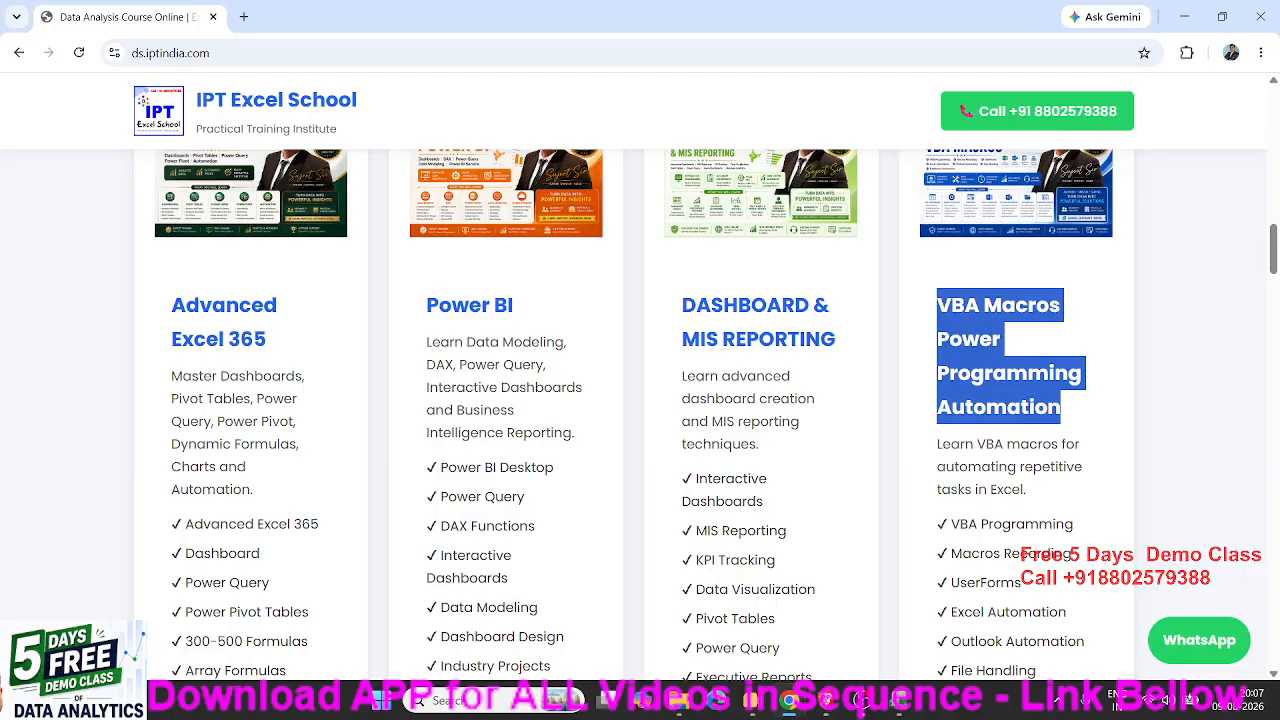
pyautogui.tripleClick(227, 333)
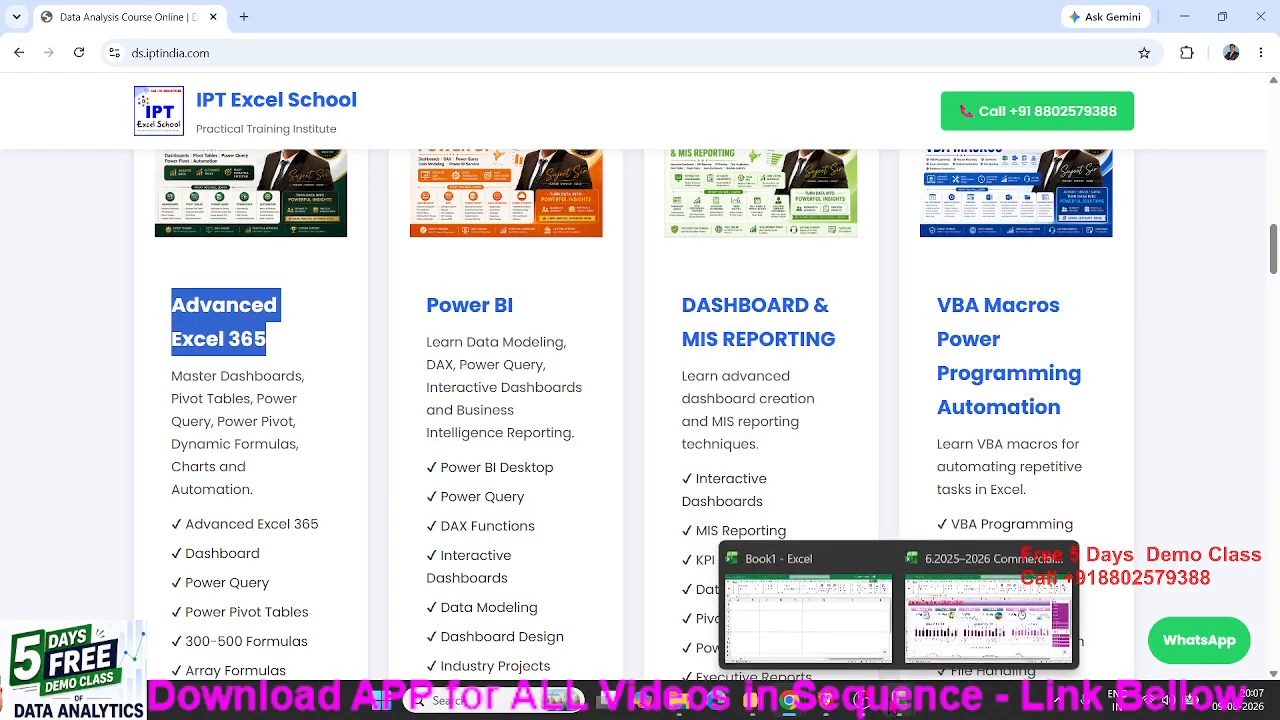
# - Switch to the blank Book1 workbook in Excel, look at the empty sheet around B3 and C4, and return to the course website
pyautogui.click(828, 645)
pyautogui.click(160, 293)
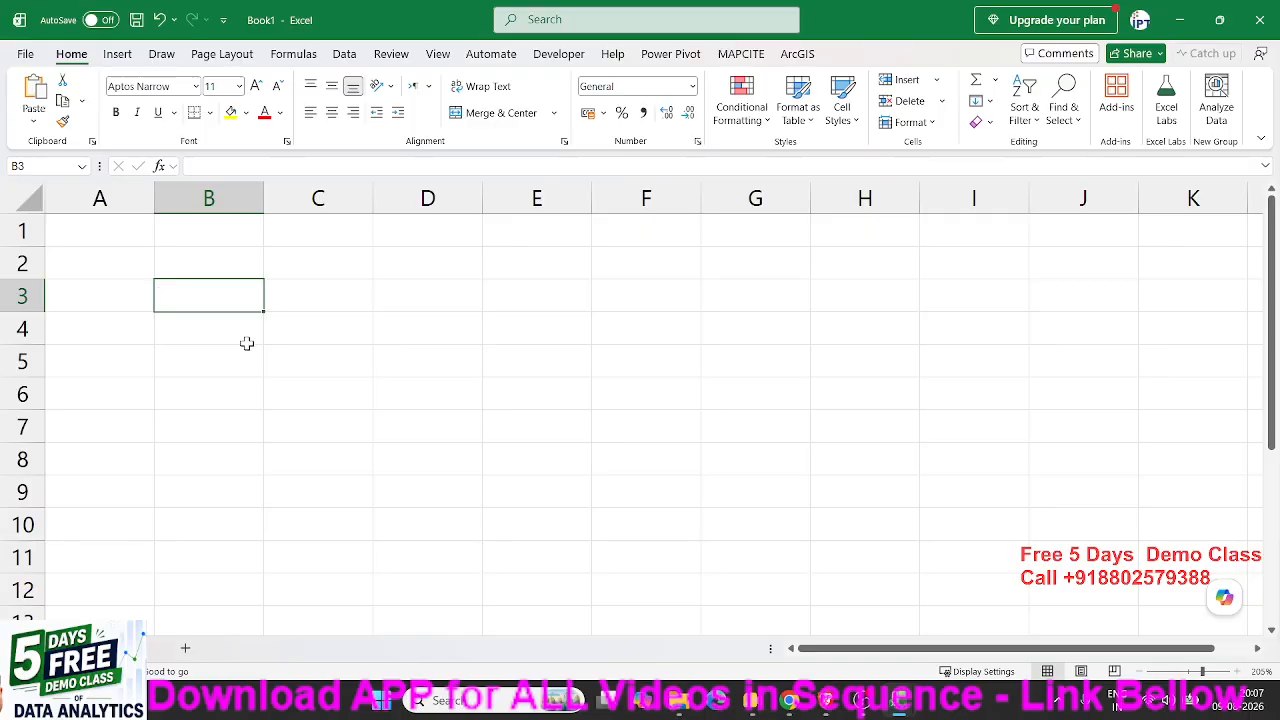
pyautogui.click(277, 329)
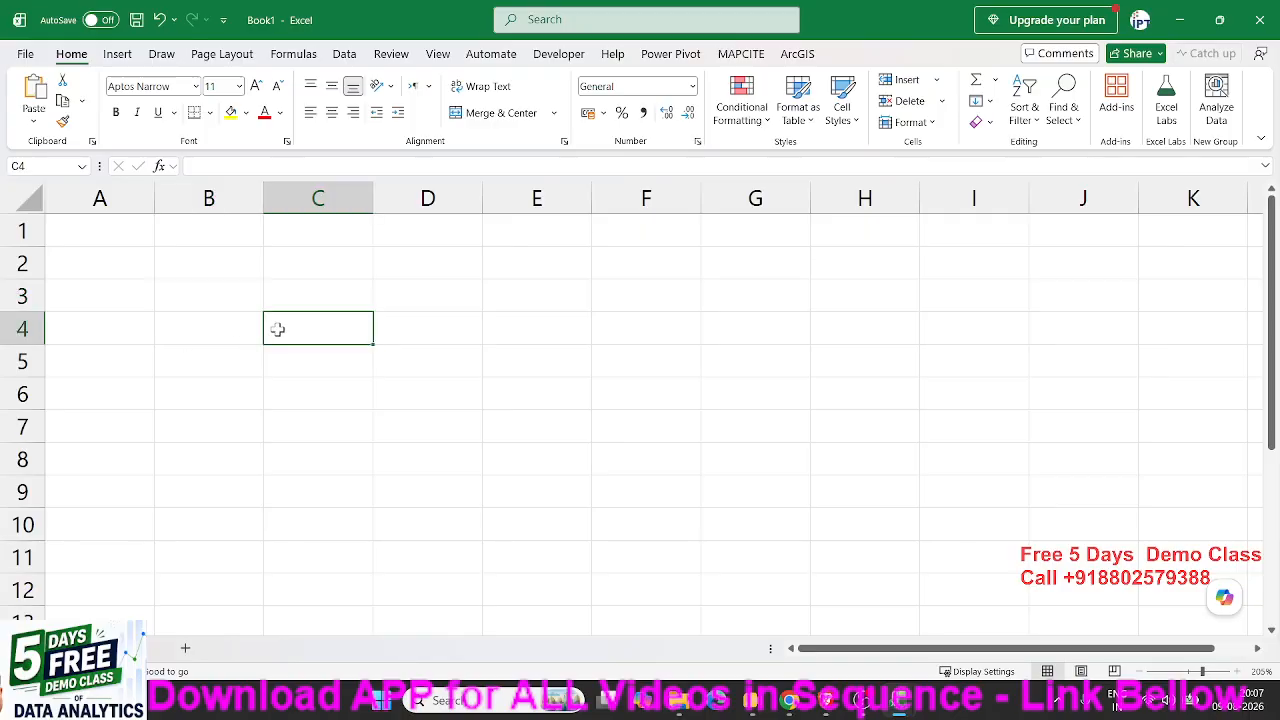
pyautogui.click(252, 302)
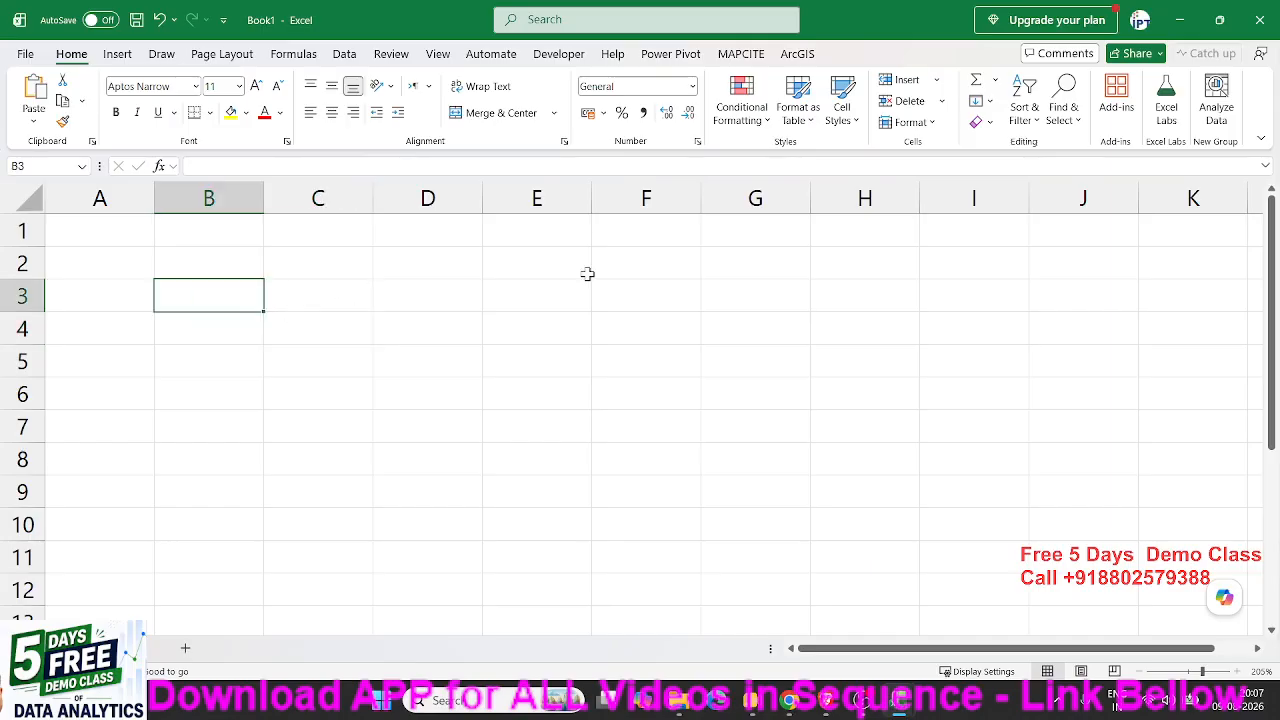
pyautogui.click(1186, 26)
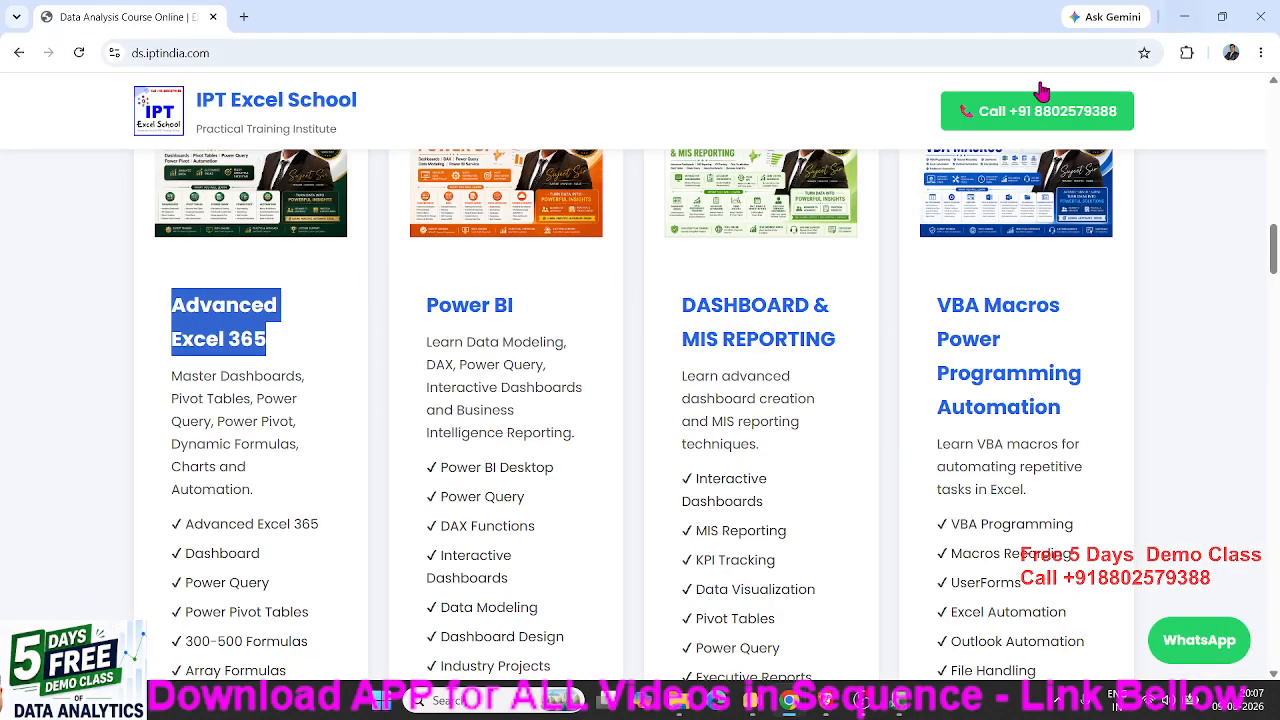
# - Review the Tableau course topics and the New Batch Start banner with its seven-course program on the website
pyautogui.scroll(-8, 977, 364)
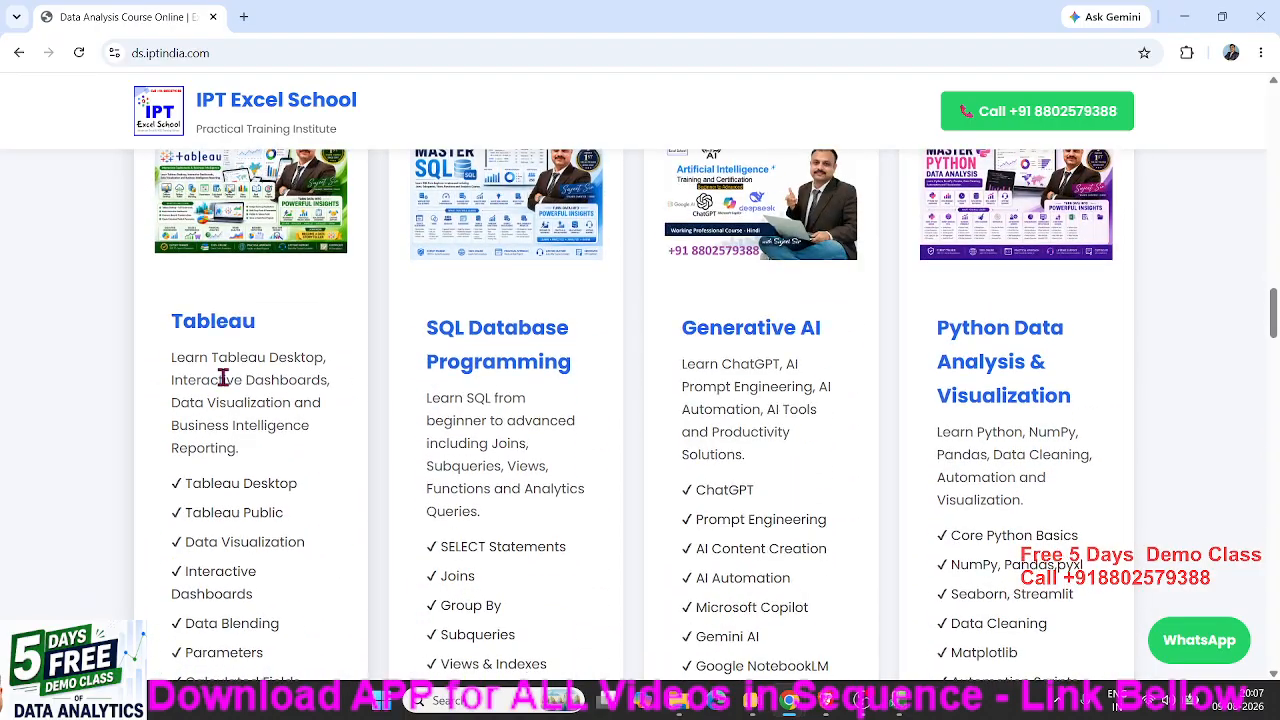
pyautogui.scroll(2, 222, 378)
pyautogui.scroll(-4, 240, 400)
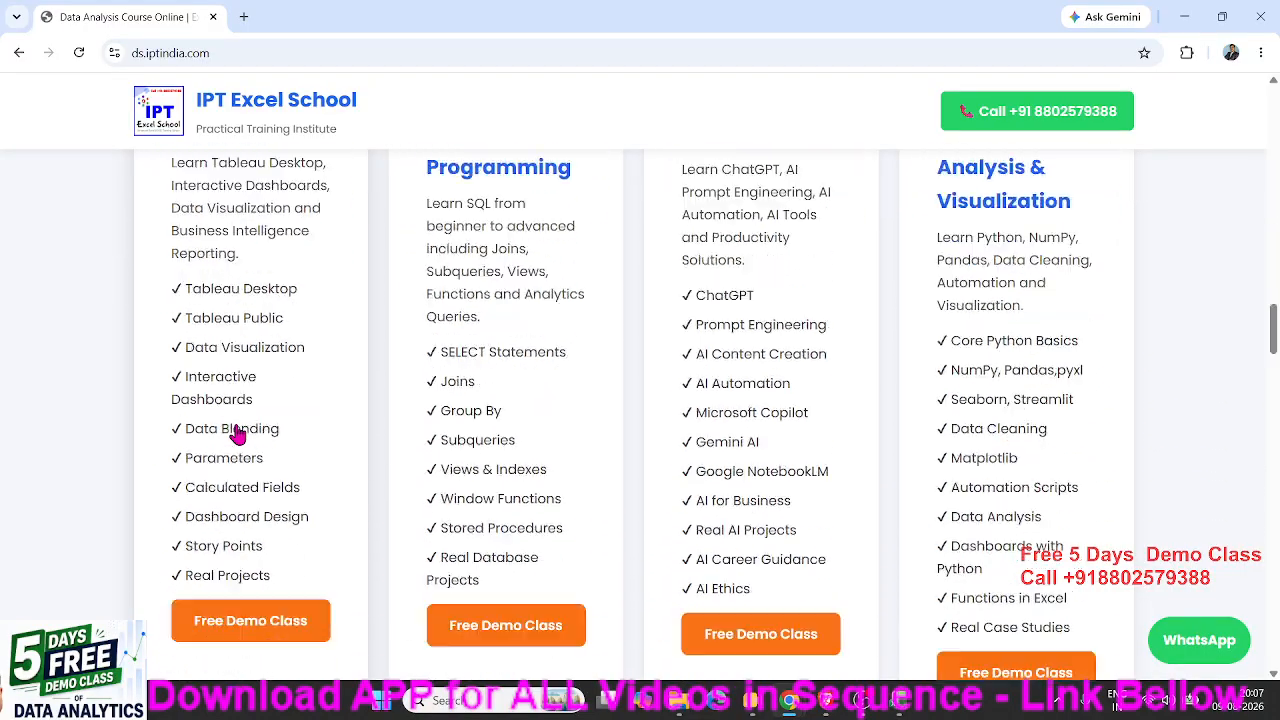
pyautogui.scroll(3, 236, 425)
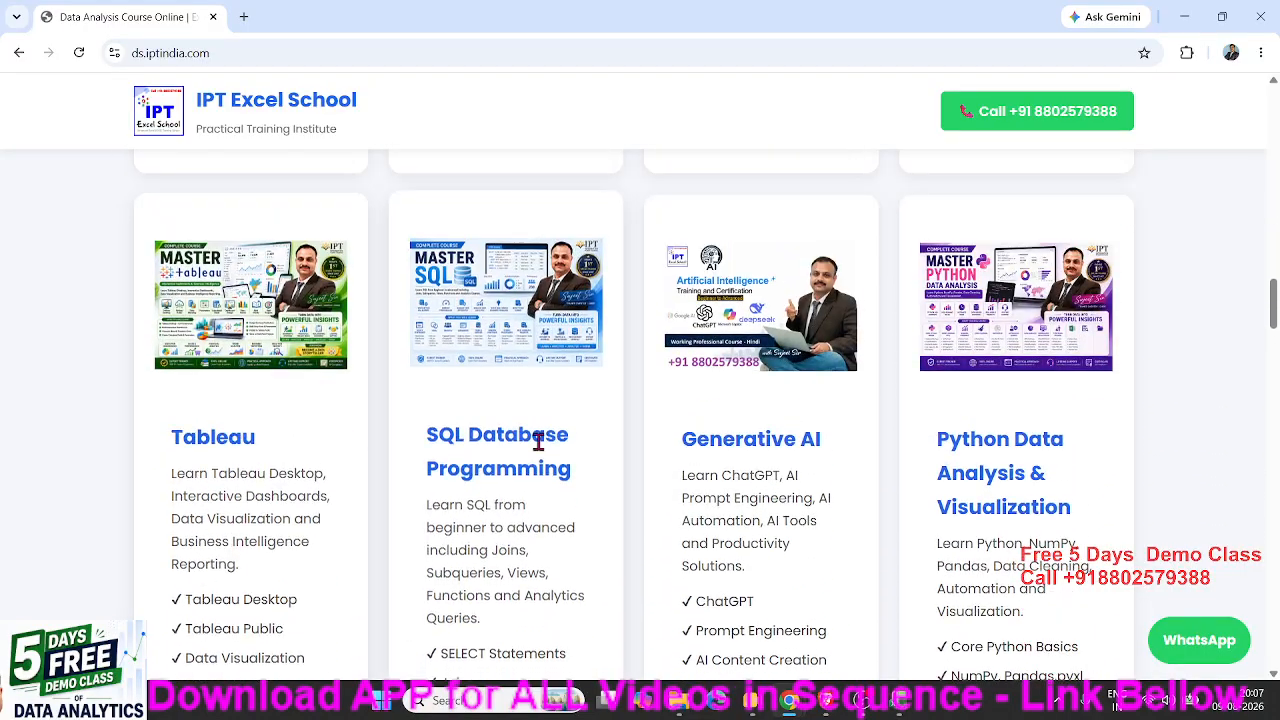
pyautogui.scroll(12, 538, 455)
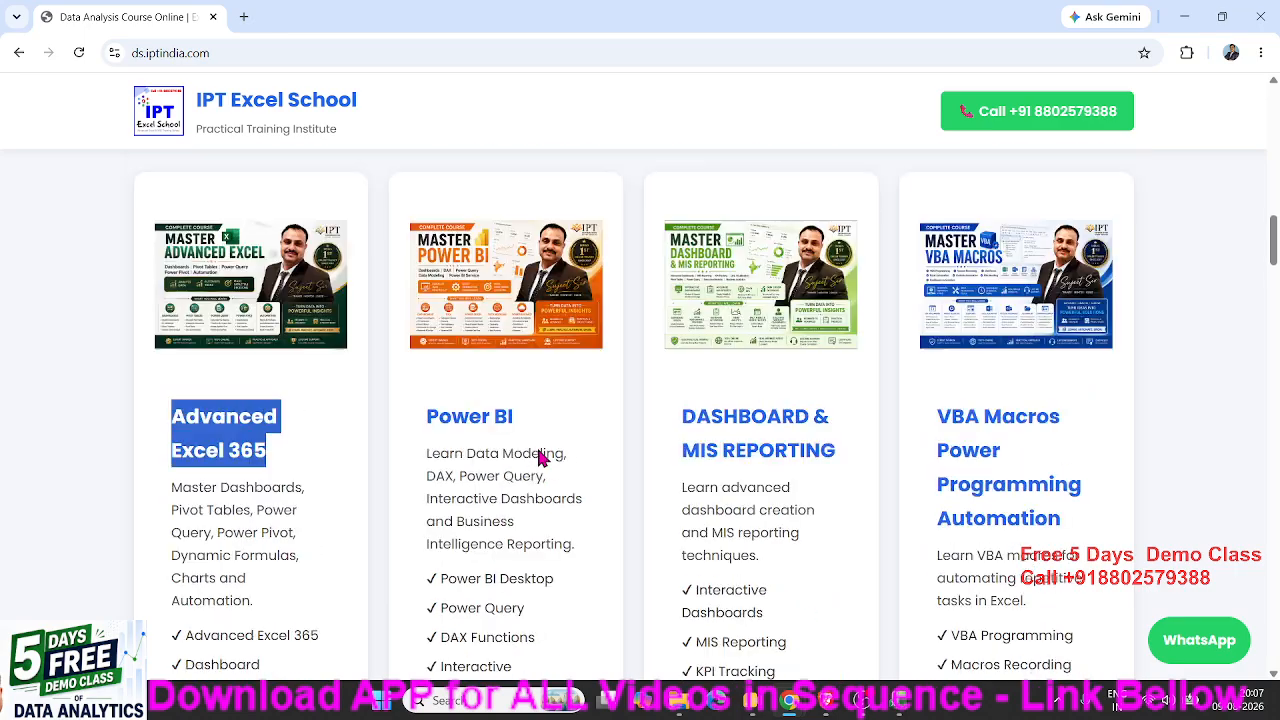
pyautogui.scroll(2, 538, 455)
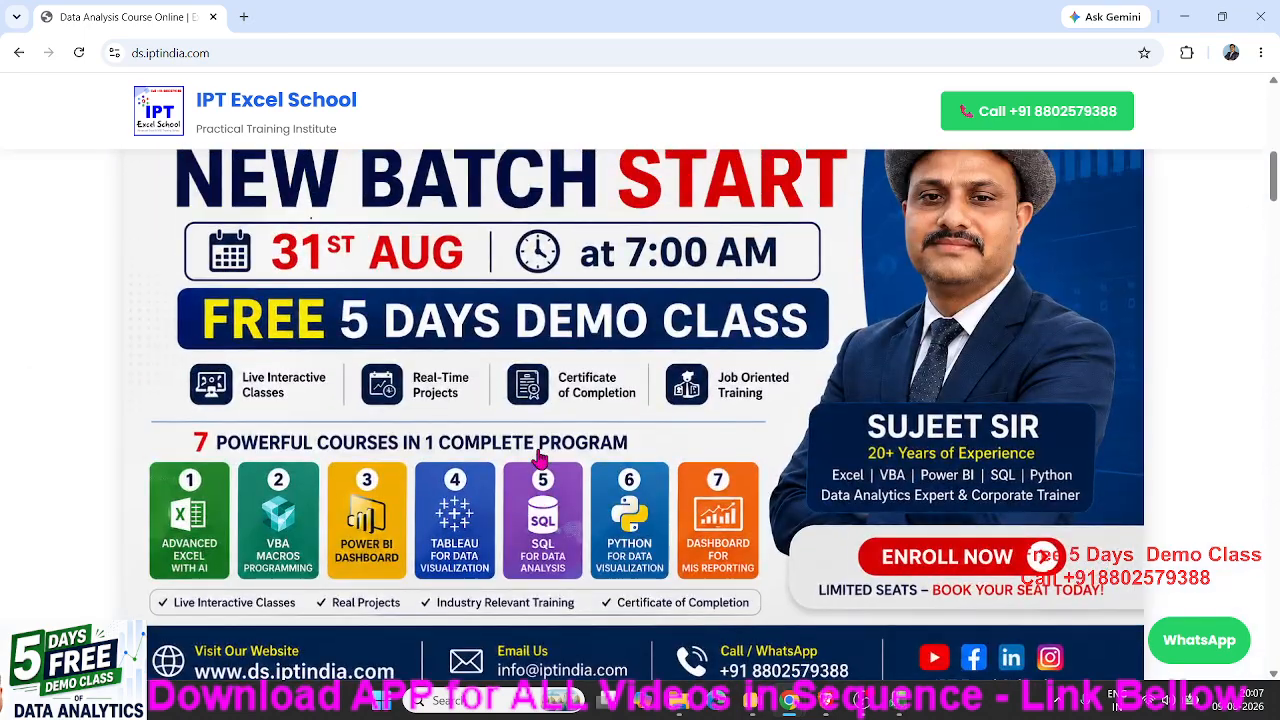
pyautogui.scroll(1, 540, 457)
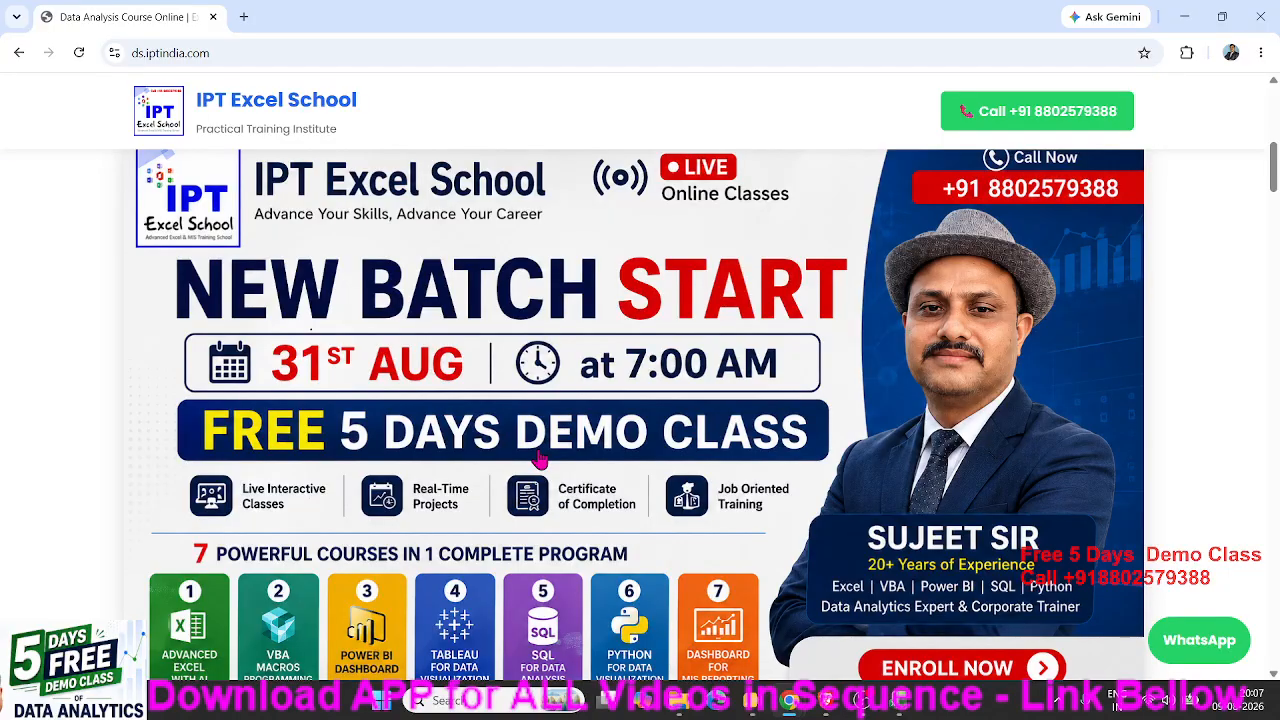
# - Review the SQL Database Programming, Generative AI and Python Data Analysis course cards, and return to the page's opening section
pyautogui.scroll(-15, 538, 457)
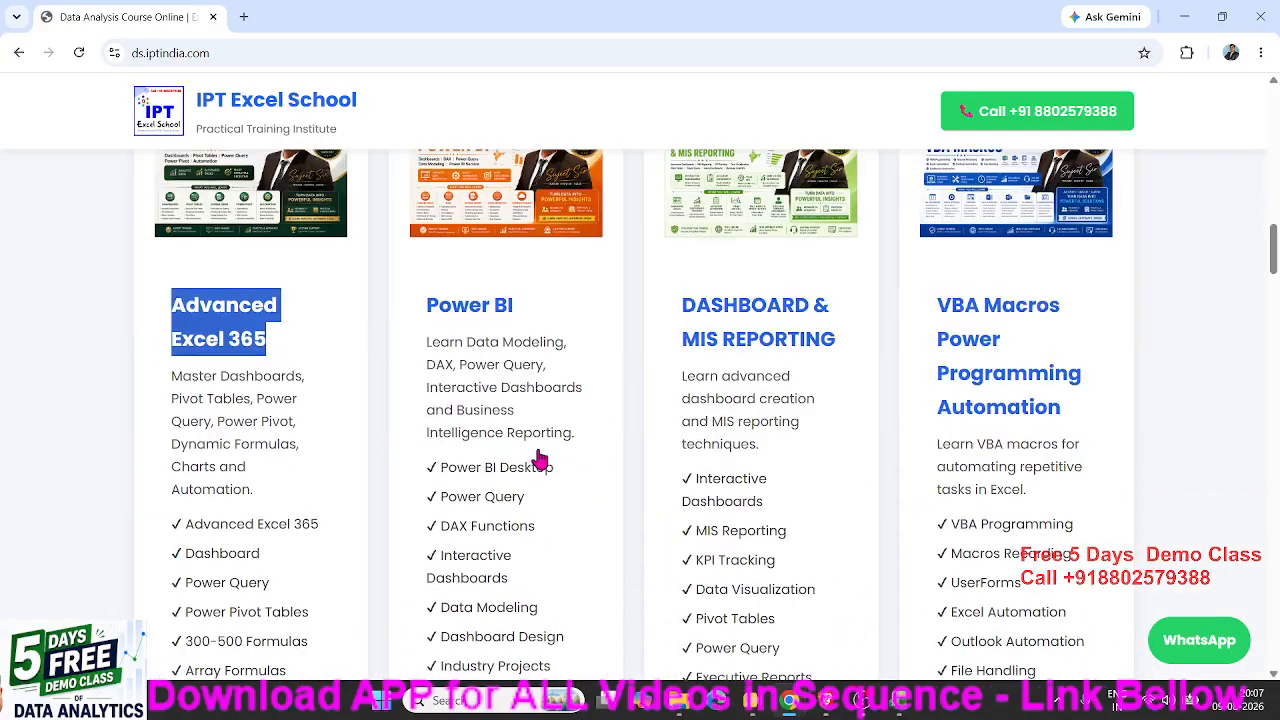
pyautogui.scroll(-1, 538, 457)
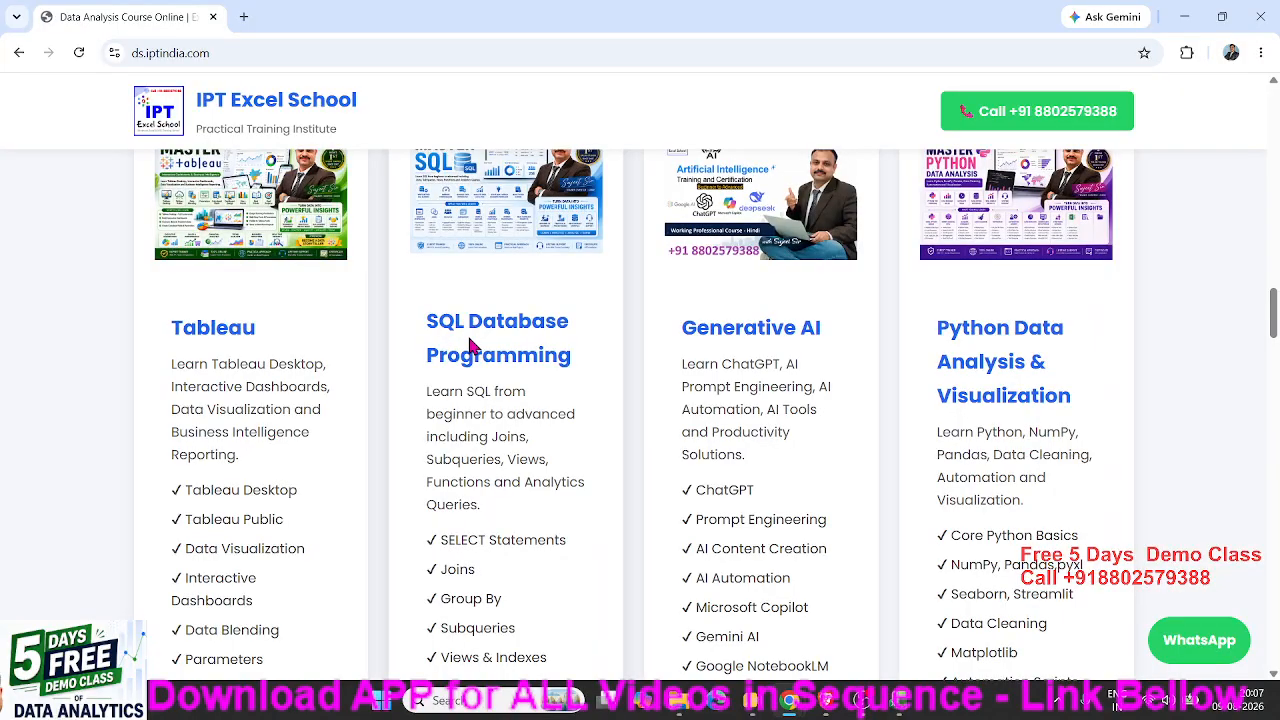
pyautogui.scroll(1, 472, 345)
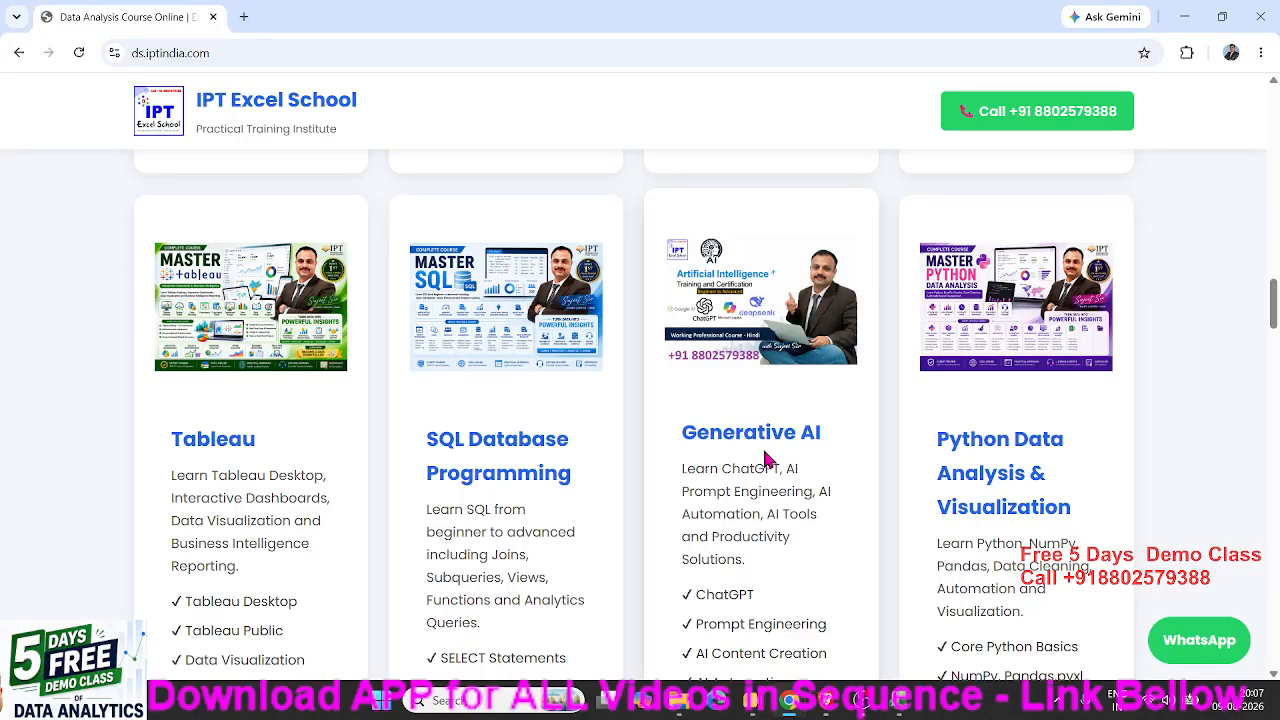
pyautogui.scroll(-5, 949, 451)
pyautogui.scroll(2, 950, 455)
pyautogui.scroll(3, 950, 455)
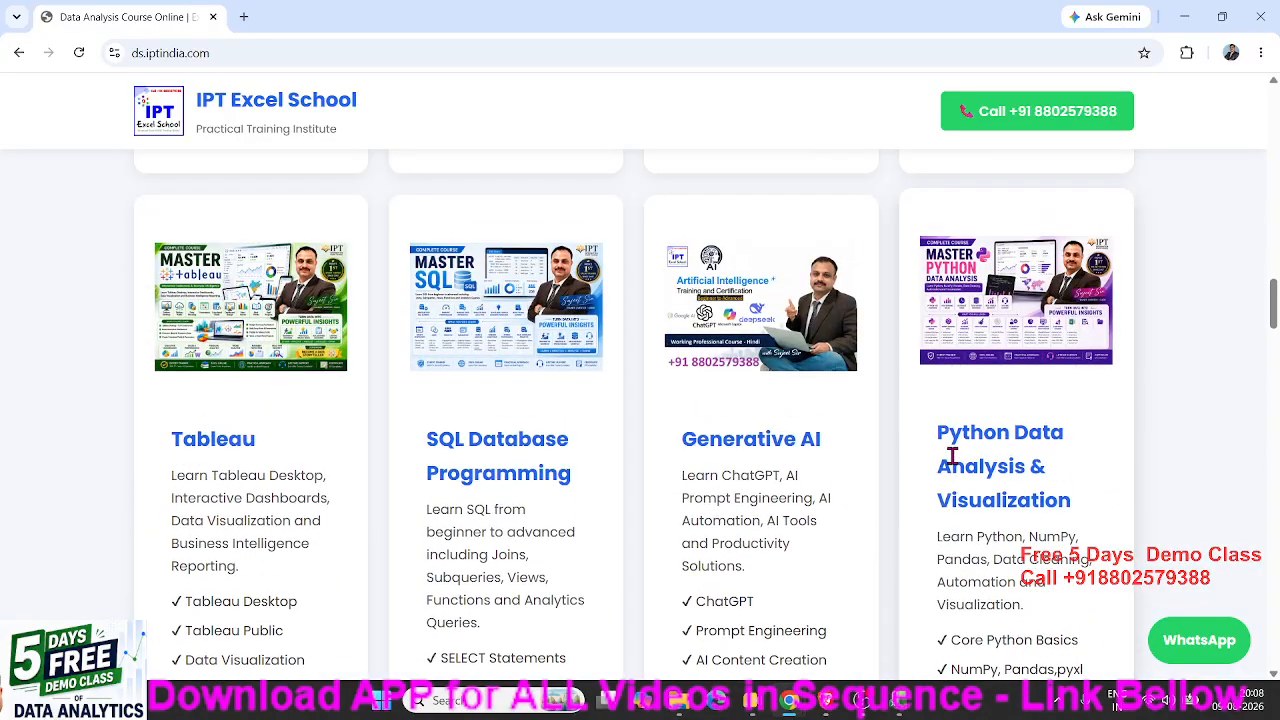
pyautogui.scroll(12, 952, 455)
pyautogui.scroll(10, 957, 467)
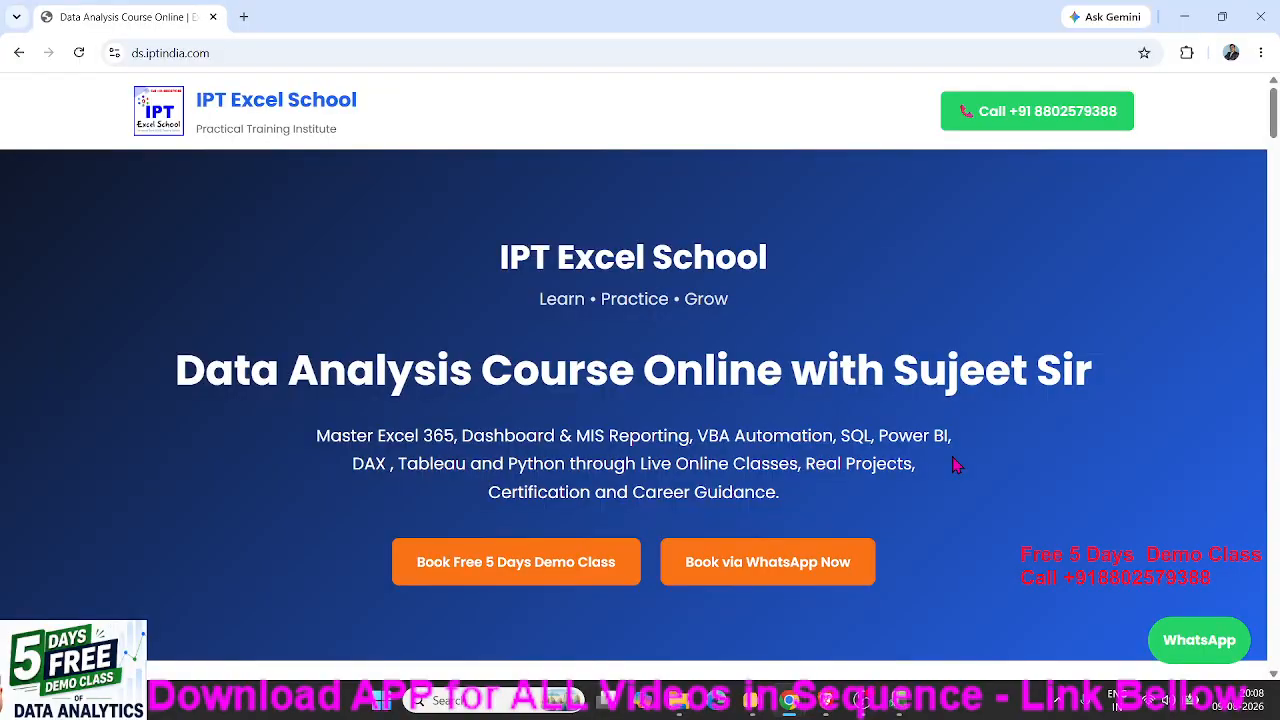
# - Switch to the blank Book1 workbook in Excel and magnify the worksheet to 325%
pyautogui.moveTo(900, 700)
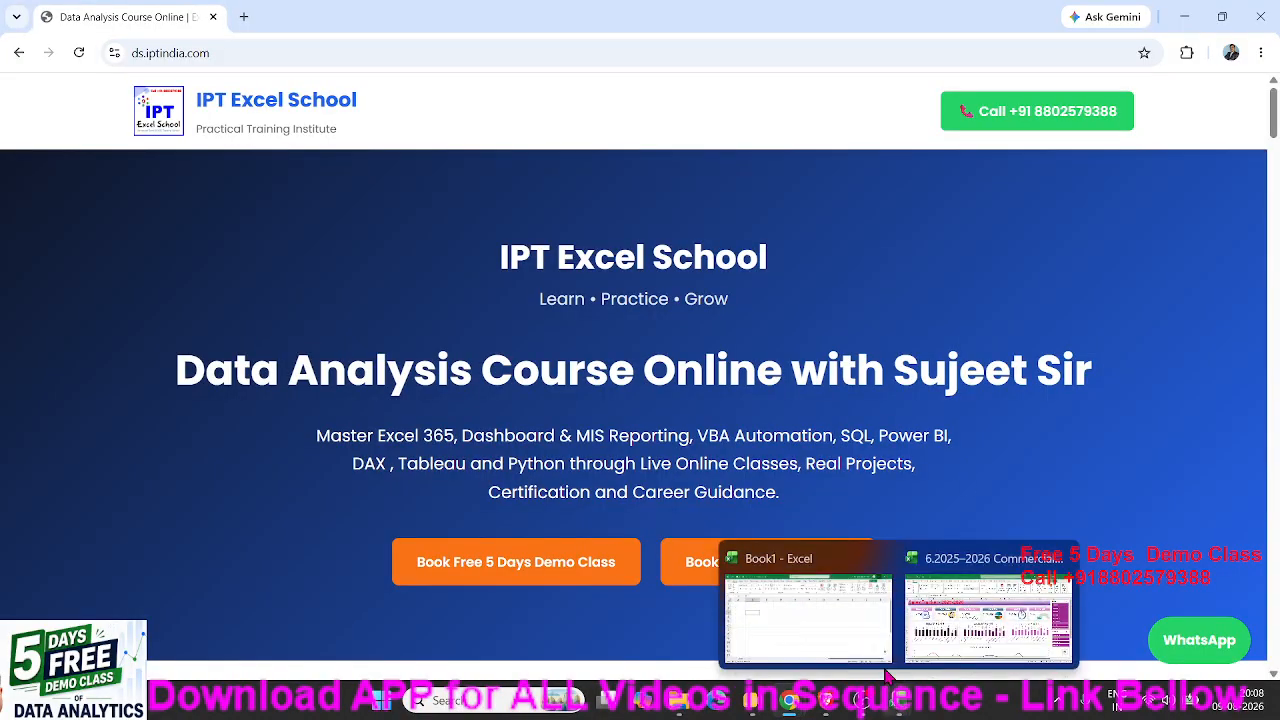
pyautogui.click(868, 638)
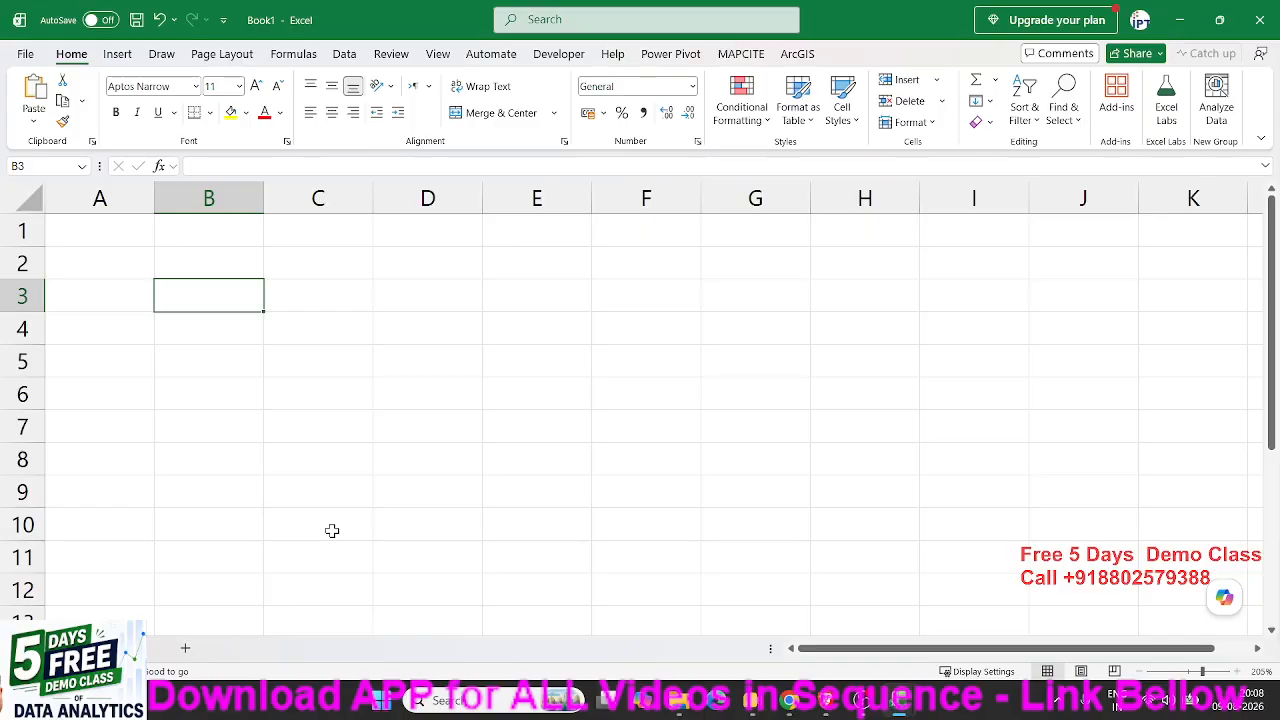
pyautogui.click(240, 394)
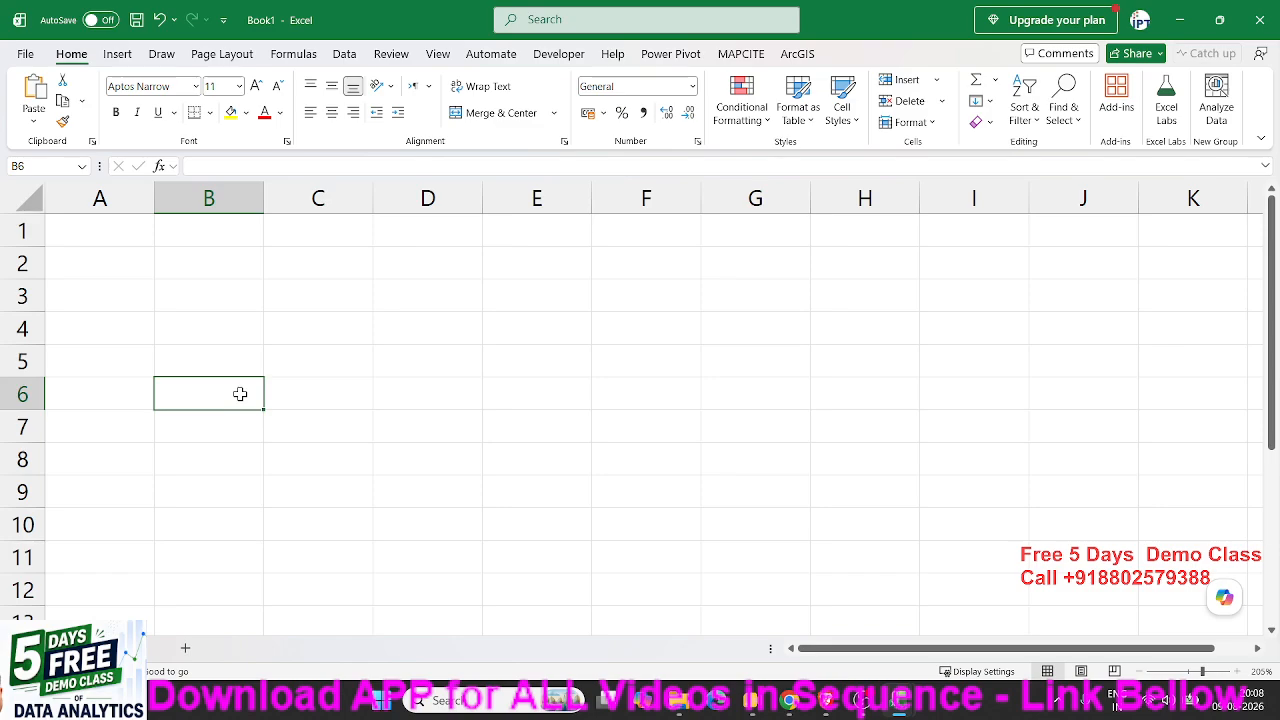
pyautogui.keyDown('ctrl'); pyautogui.scroll(8, 240, 394); pyautogui.keyUp('ctrl')
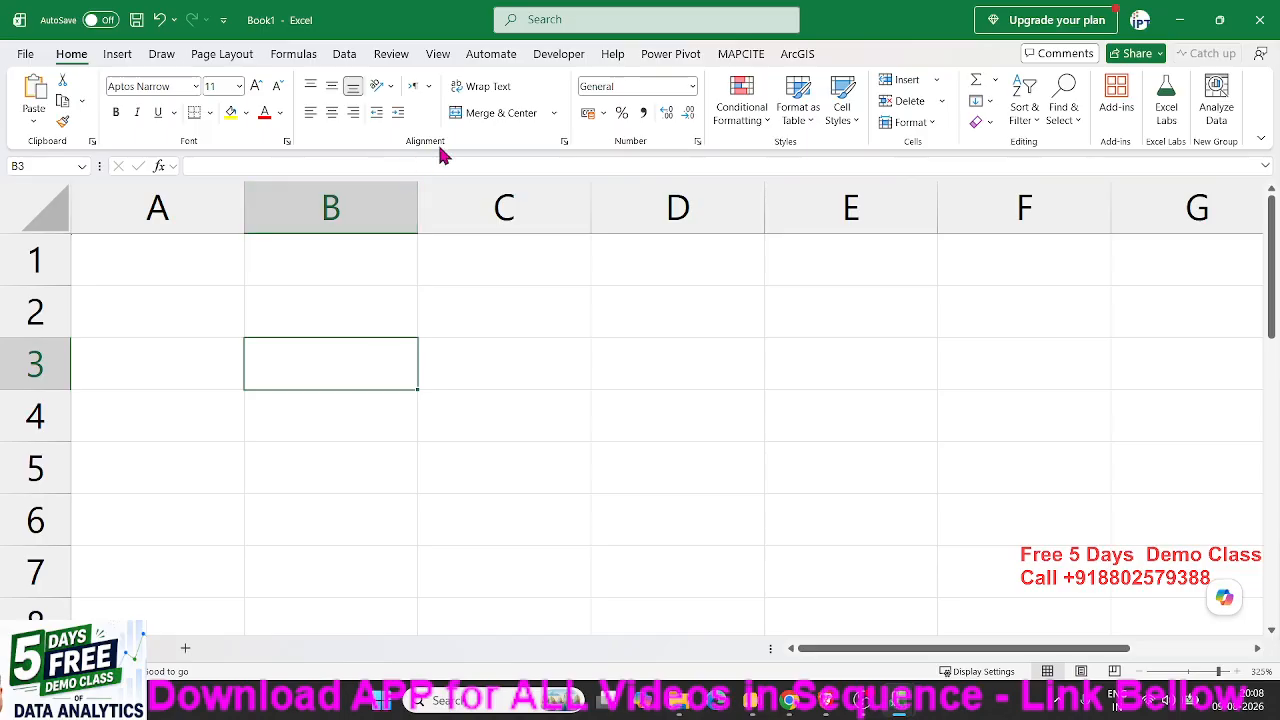
# - Look over the Office Scripts gallery and the Get & Transform Data commands available for the sheet
pyautogui.click(485, 62)
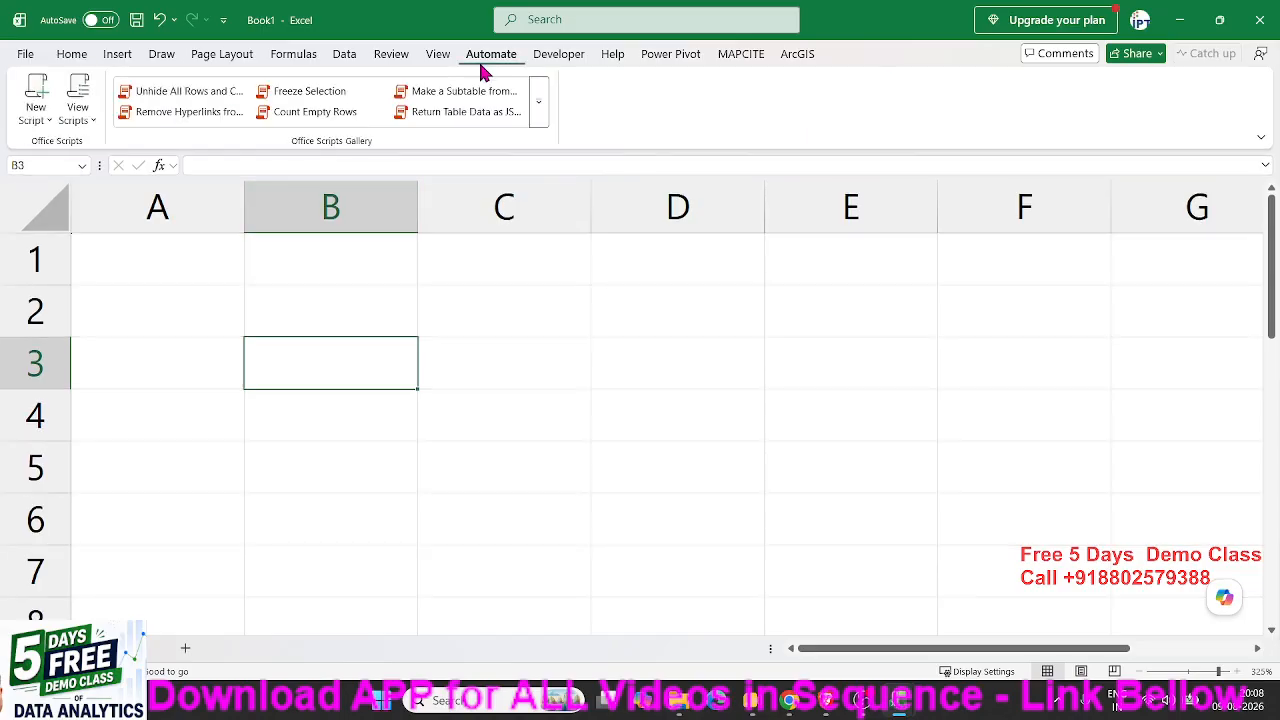
pyautogui.click(334, 56)
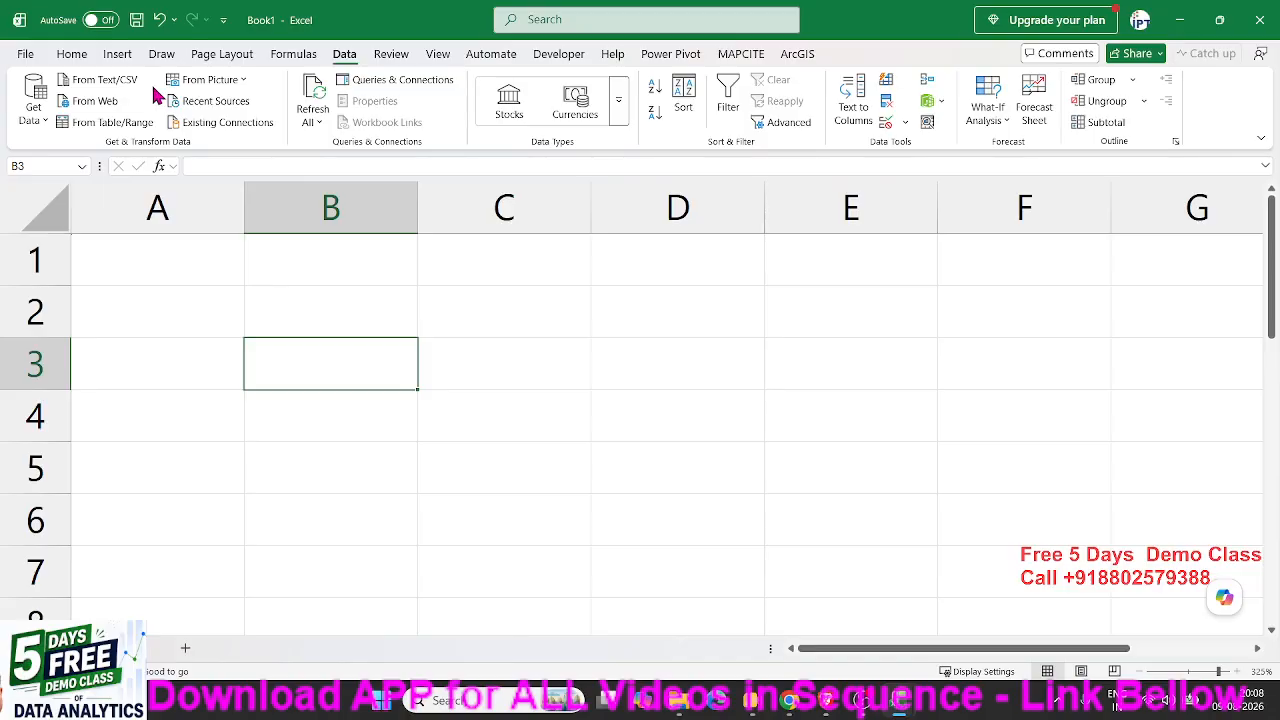
pyautogui.click(240, 300)
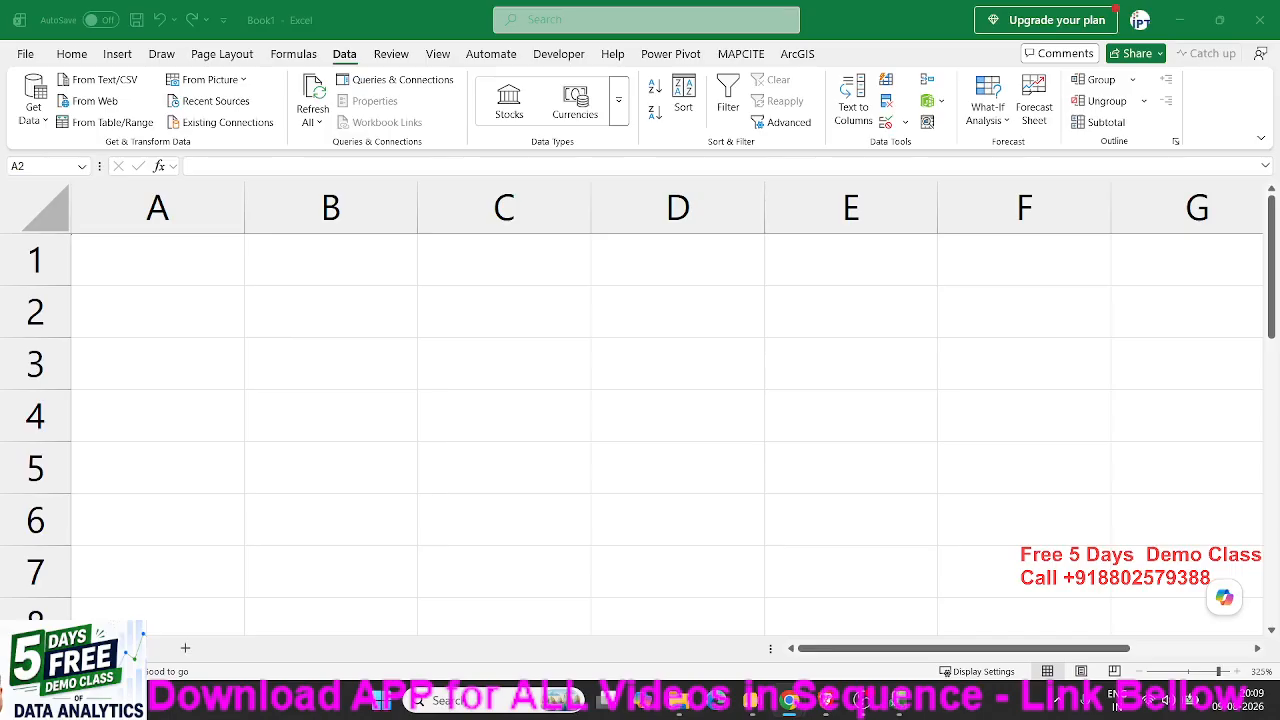
# - Enter 20 in cell B2 and 30 in cell F2
pyautogui.press('F2')
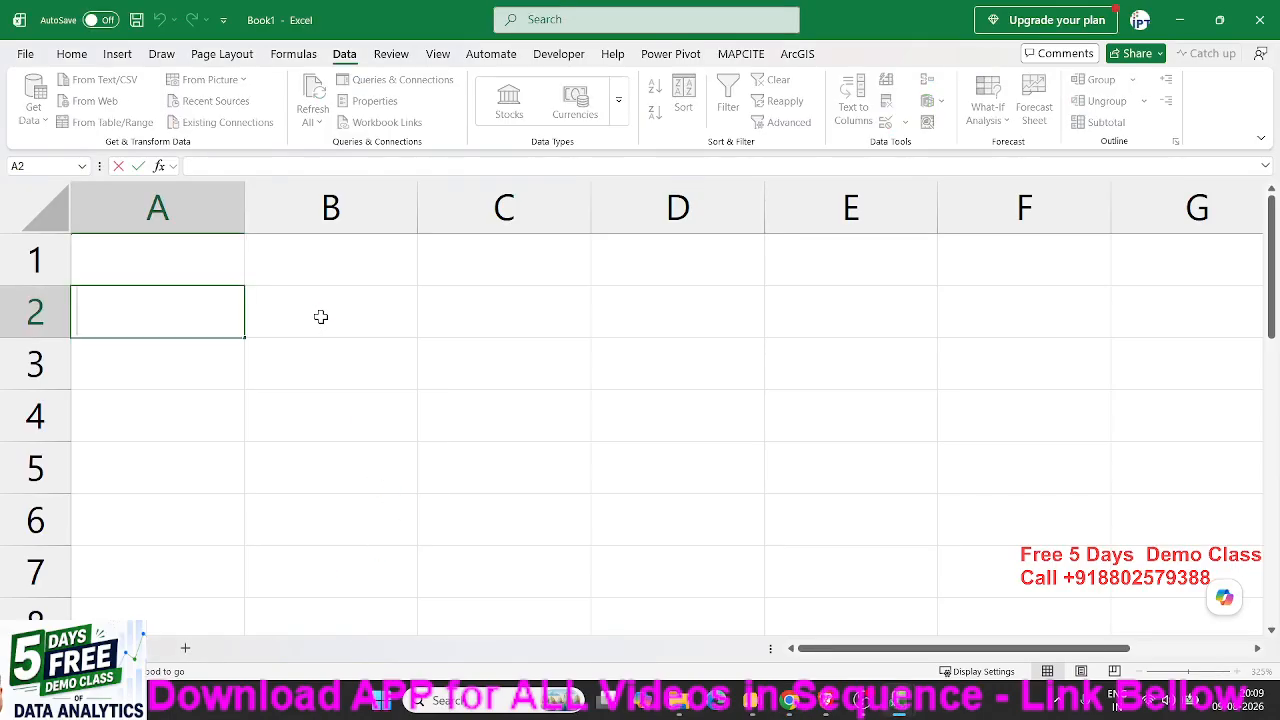
pyautogui.click(321, 317)
pyautogui.write('20')
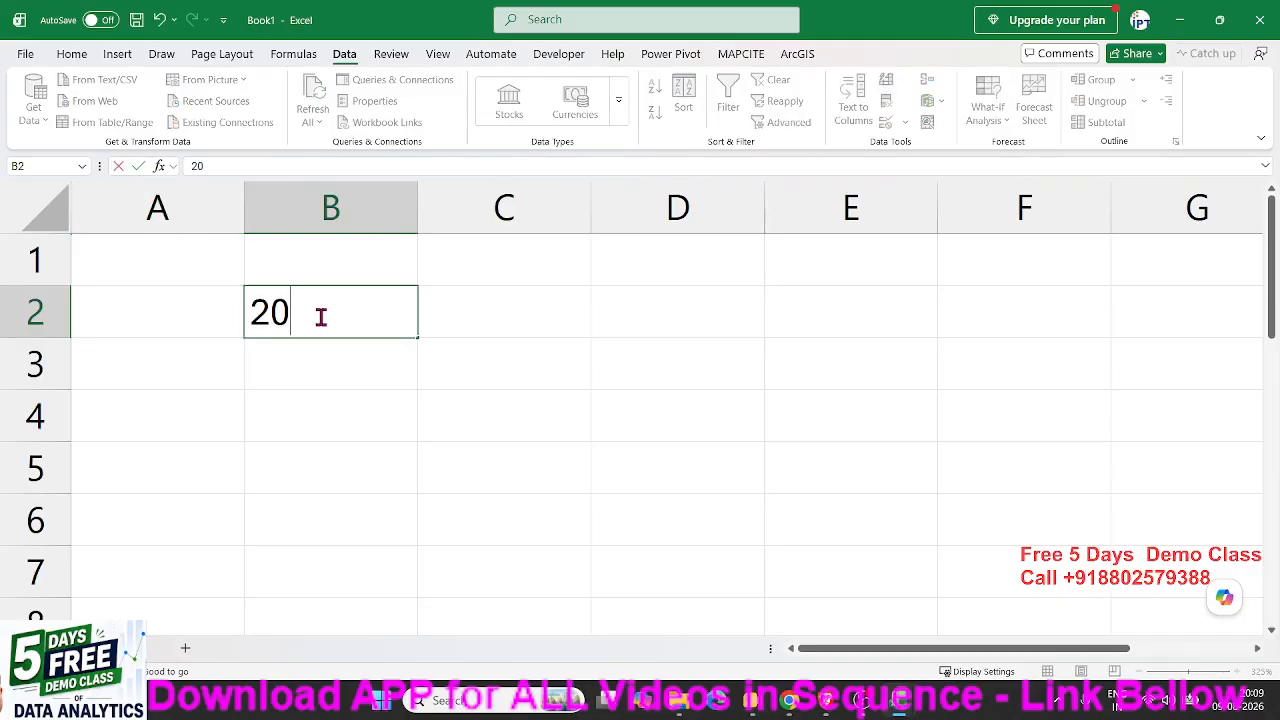
pyautogui.press('Return')
pyautogui.click(949, 309)
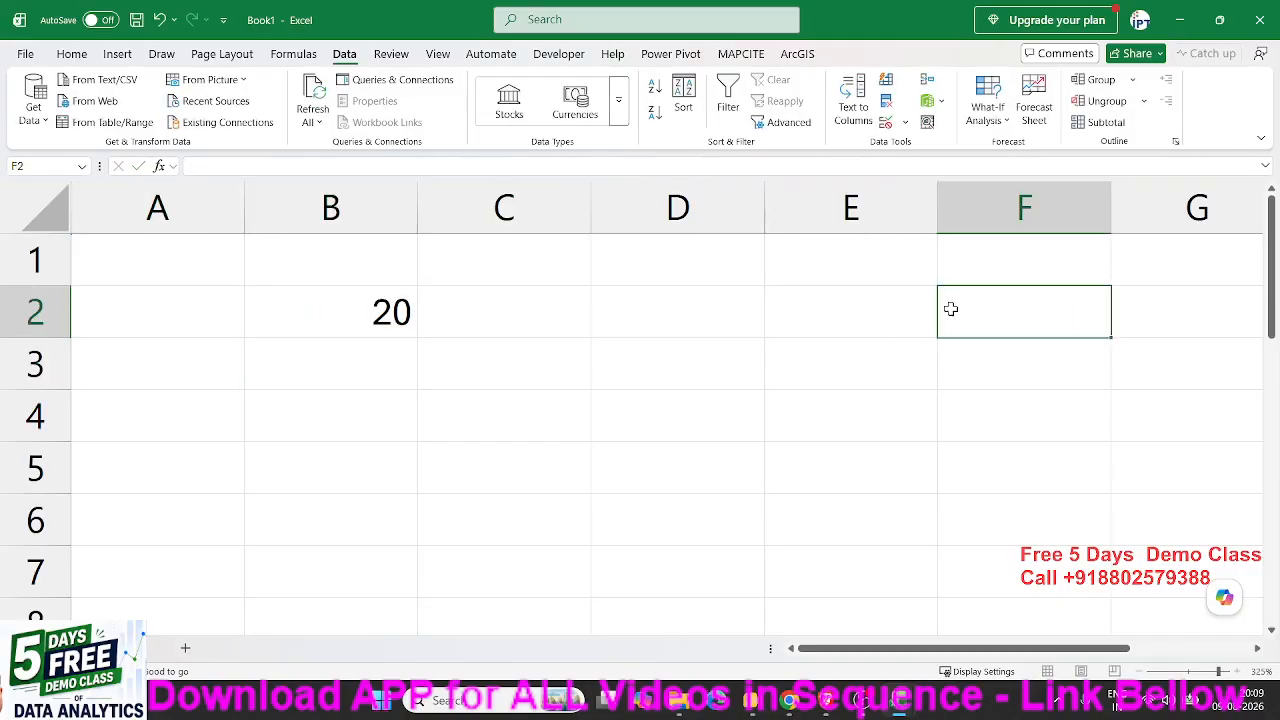
pyautogui.write('30')
pyautogui.press('Return')
# - Copy cell B2, paste it over cell F2, and undo the paste
pyautogui.click(306, 311)
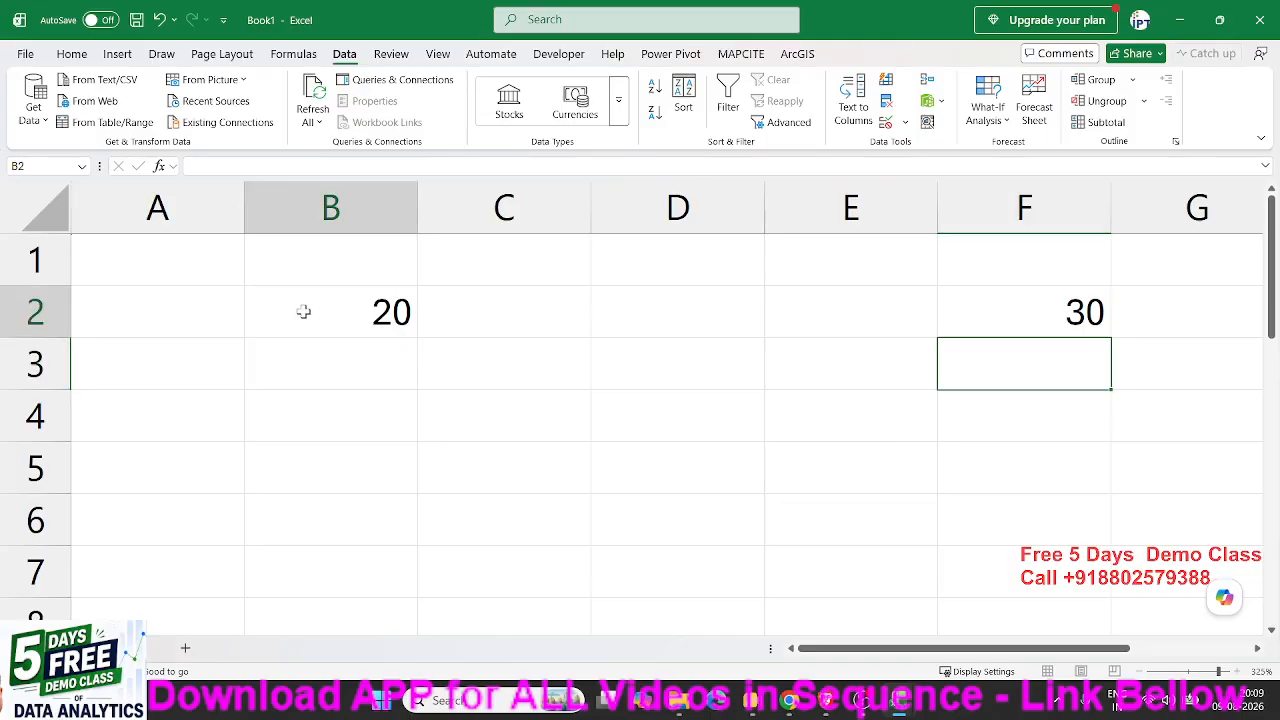
pyautogui.hotkey('ctrl', 'c')
pyautogui.click(993, 334)
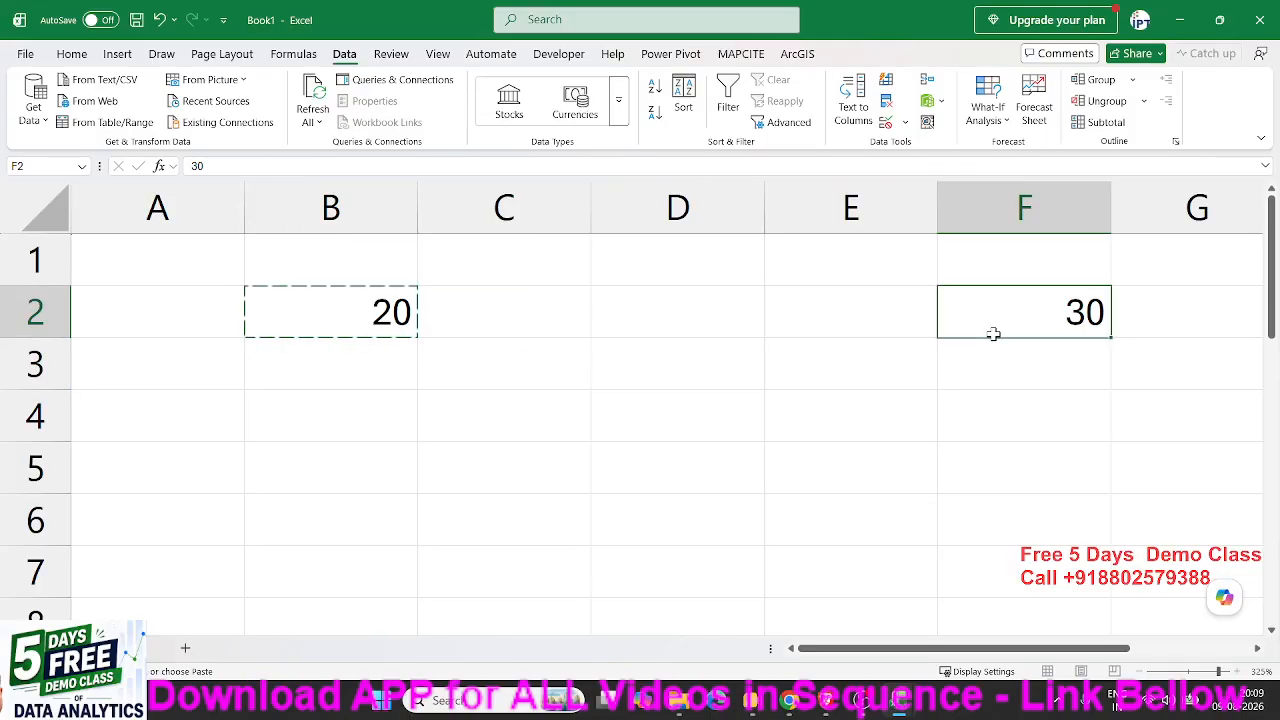
pyautogui.hotkey('ctrl', 'v')
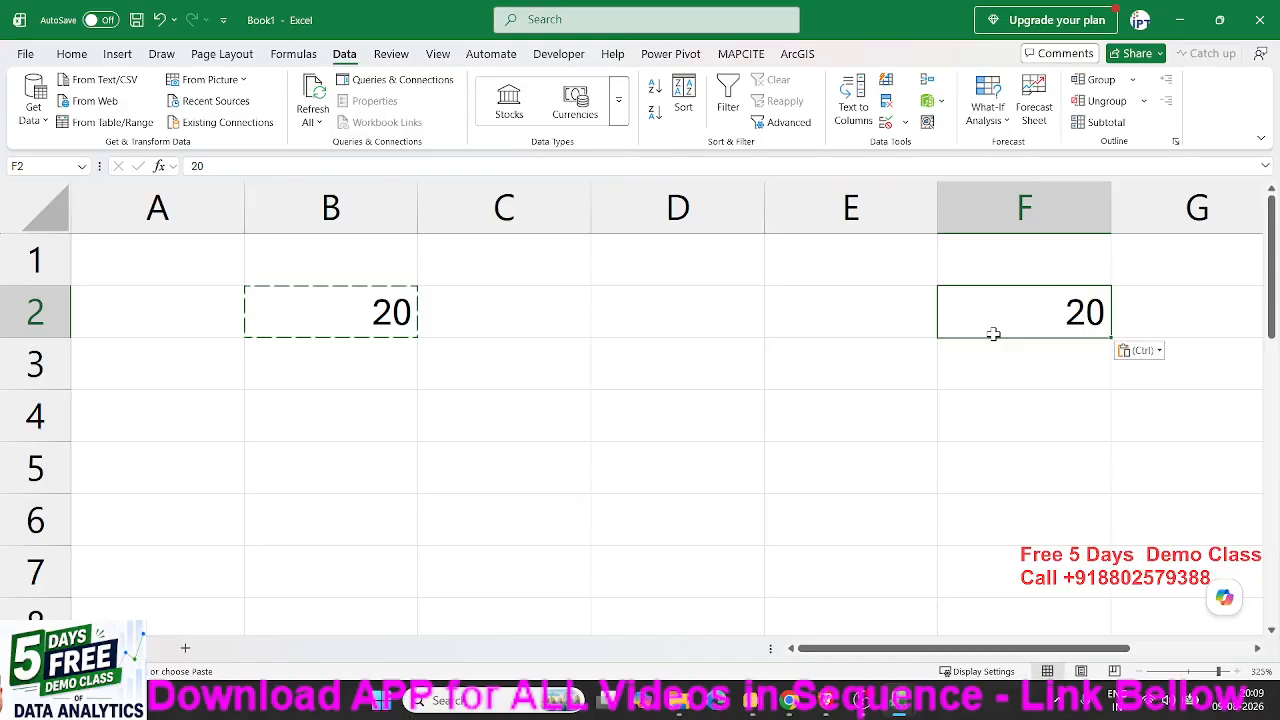
pyautogui.hotkey('ctrl', 'z')
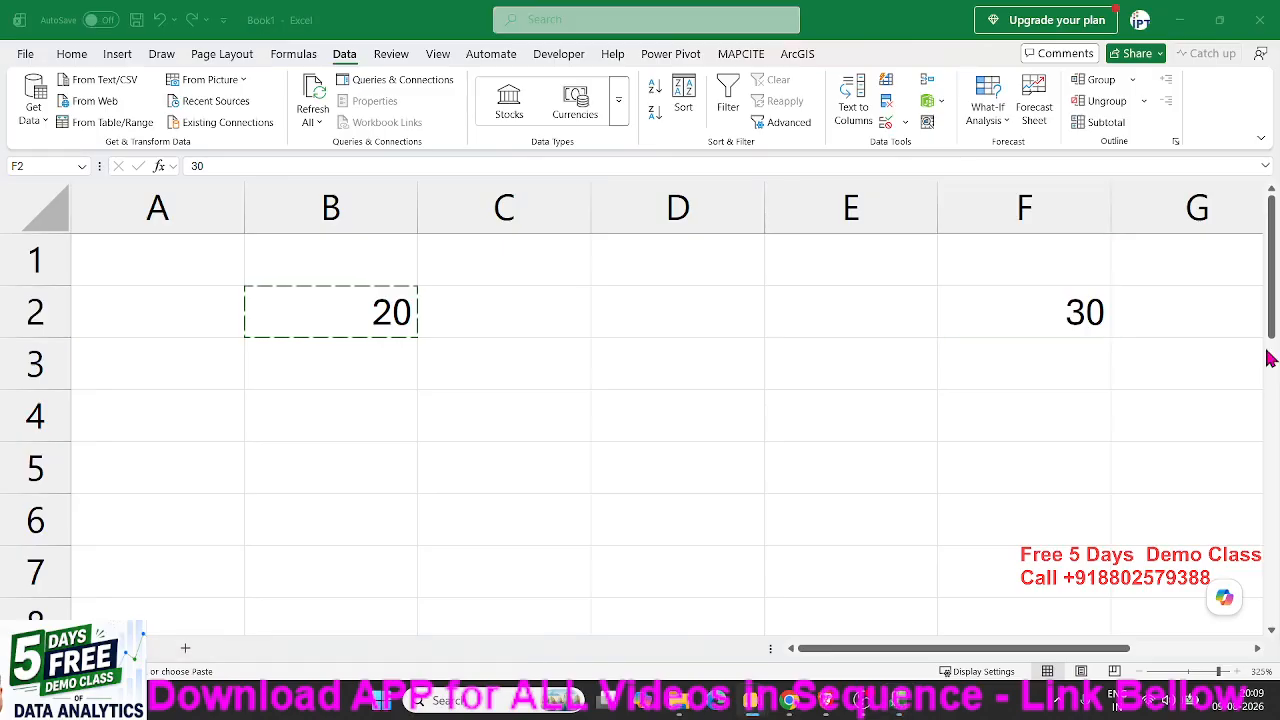
# - Paste the copied value of B2 onto cell F2 using Paste Special with the Add operation
pyautogui.click(994, 336)
pyautogui.rightClick(993, 322)
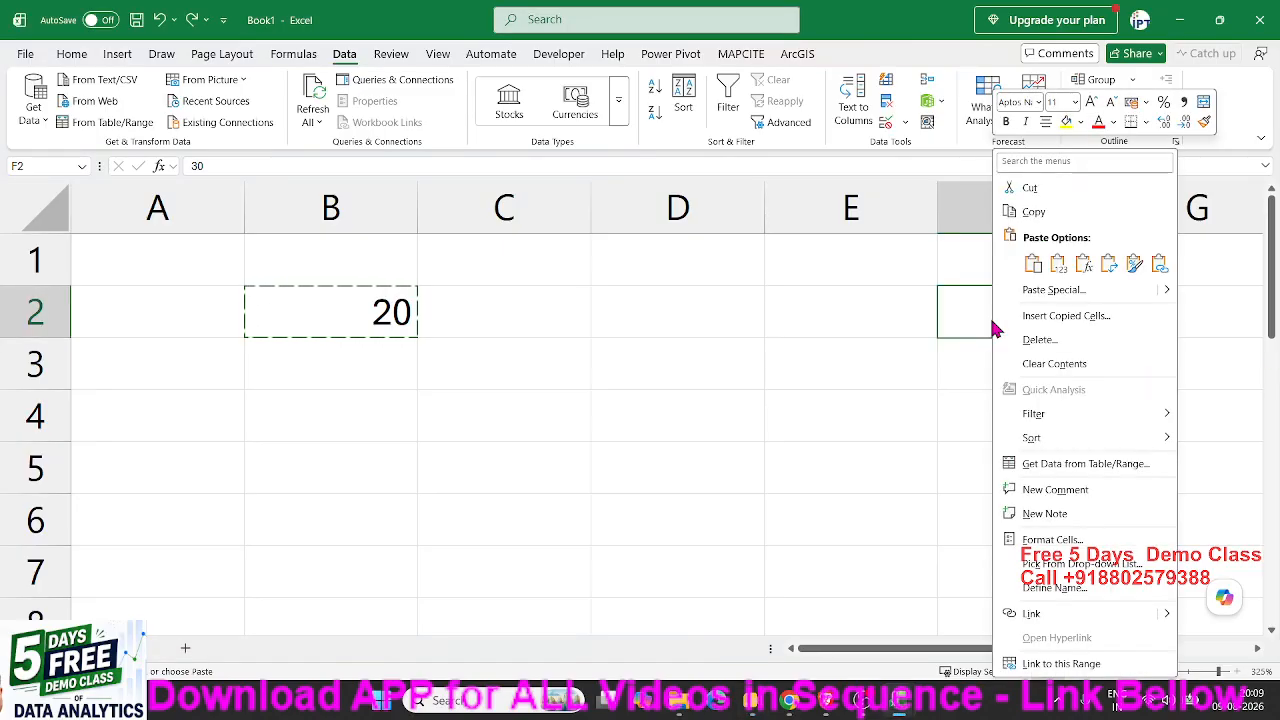
pyautogui.click(1049, 292)
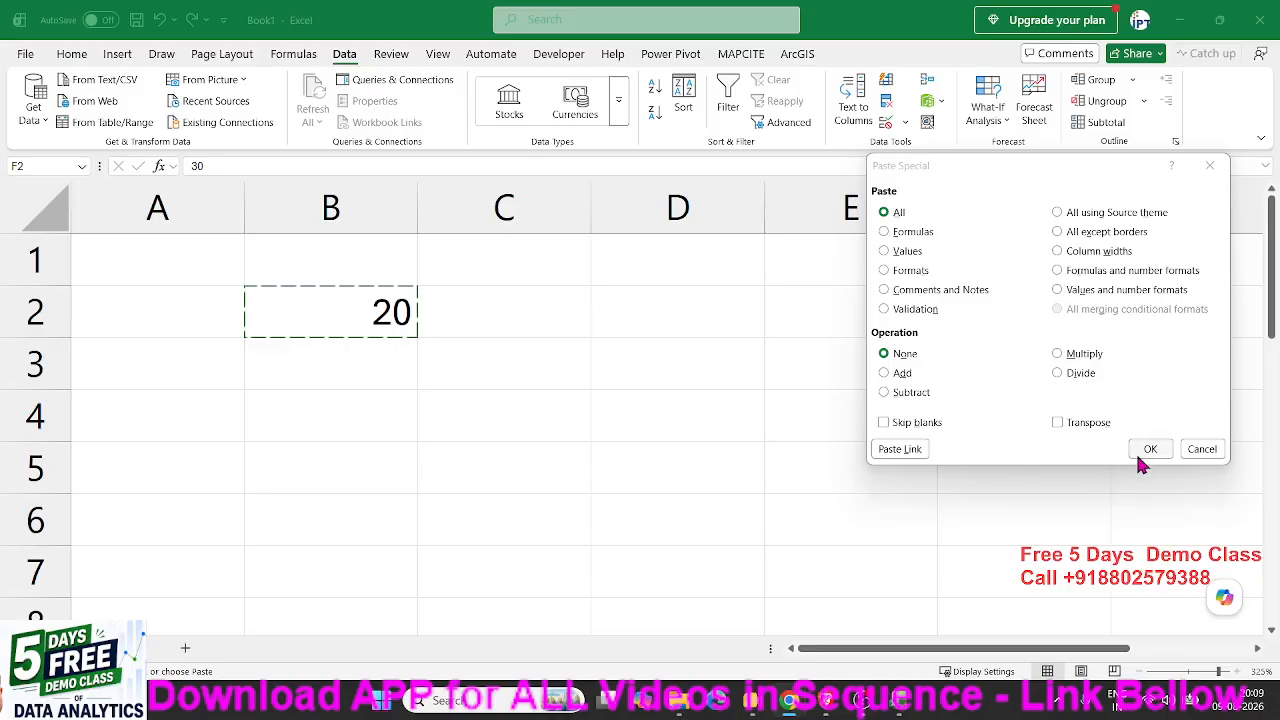
pyautogui.moveTo(920, 177); pyautogui.dragTo(563, 317)
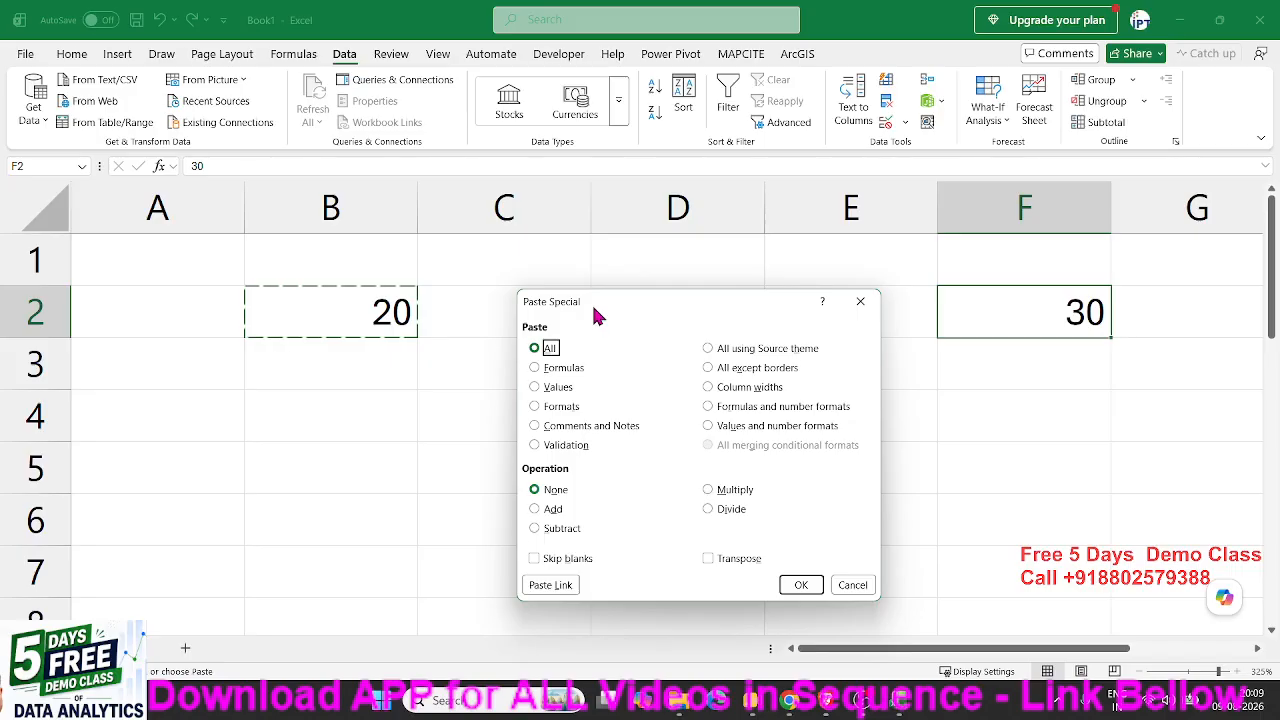
pyautogui.moveTo(597, 317); pyautogui.dragTo(581, 266)
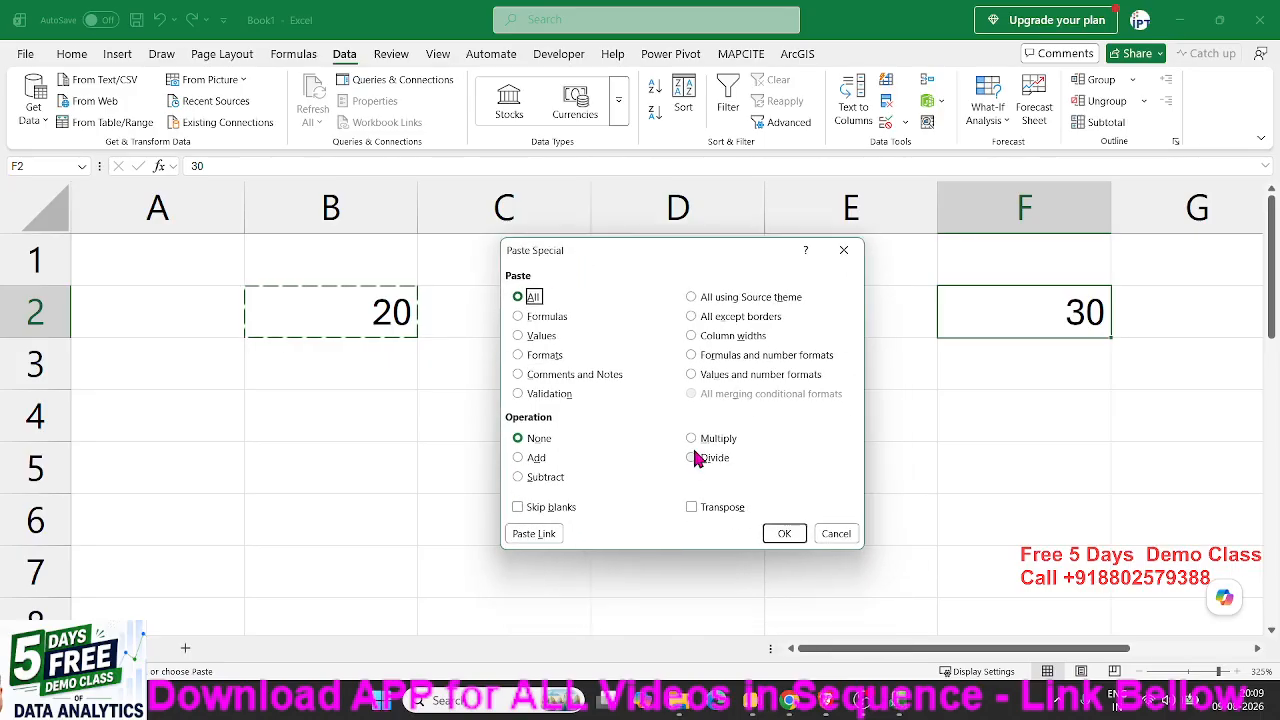
pyautogui.click(535, 446)
pyautogui.click(537, 460)
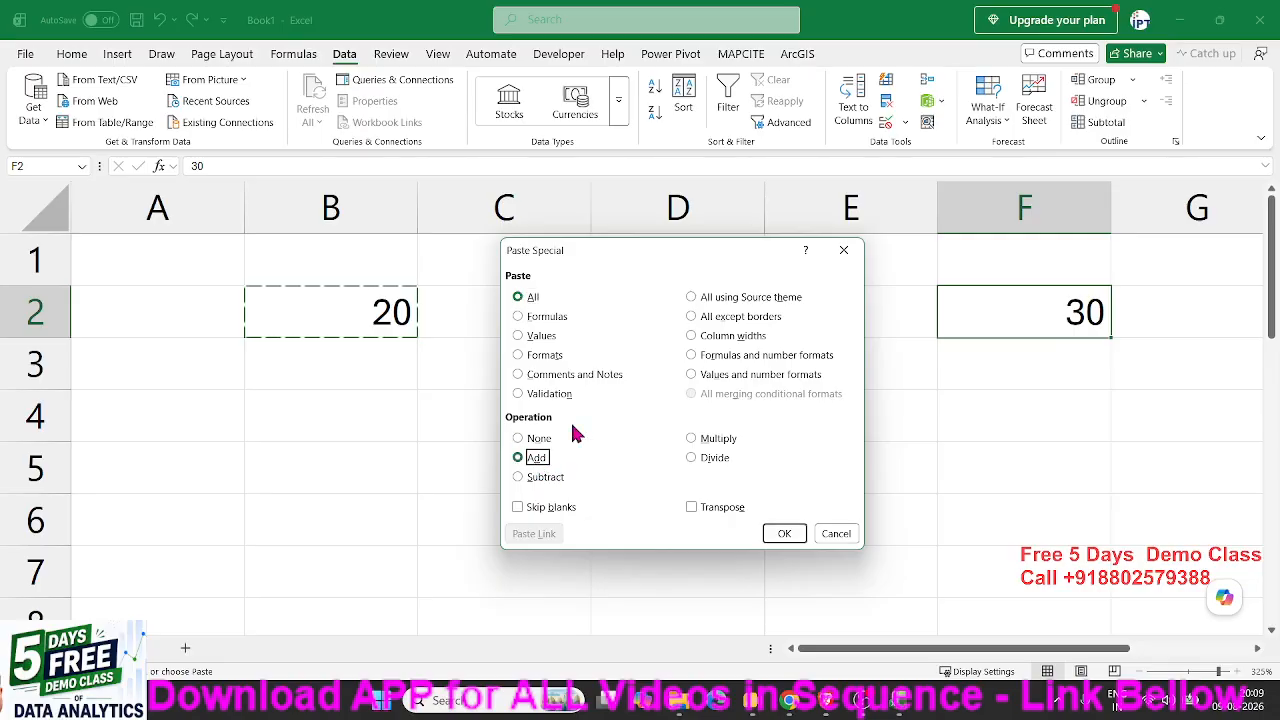
pyautogui.moveTo(601, 245); pyautogui.dragTo(581, 316)
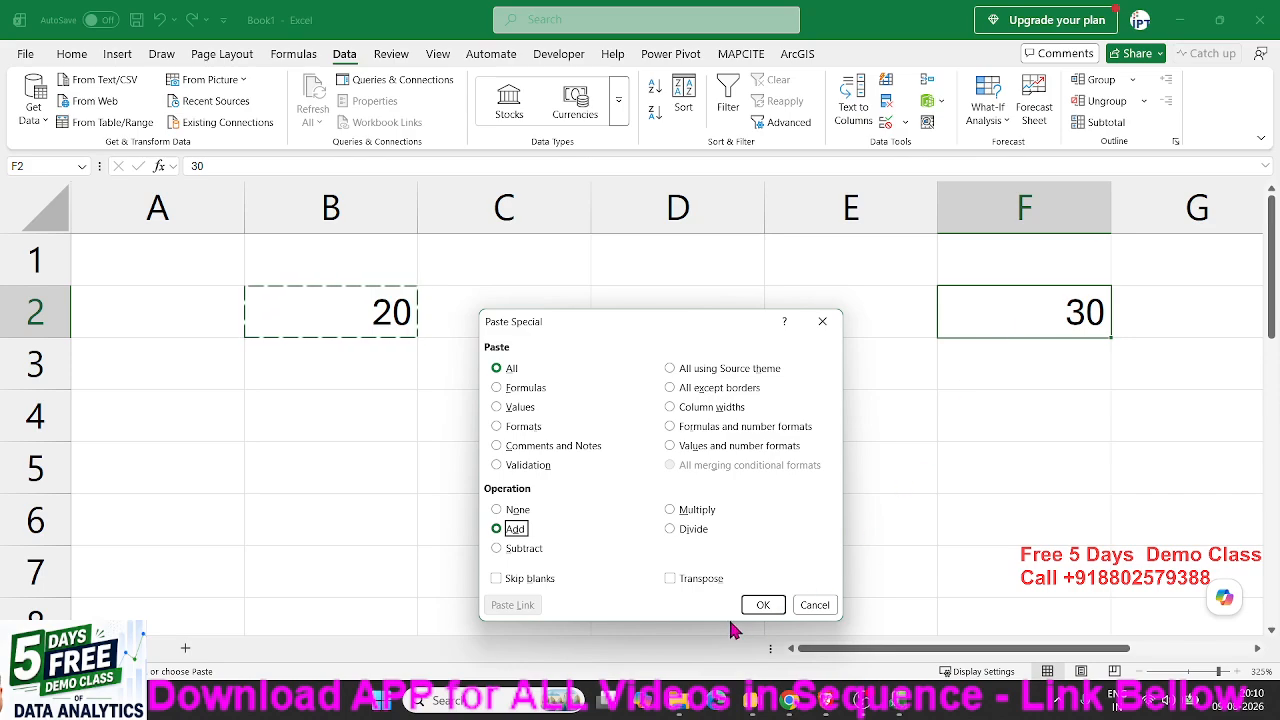
pyautogui.click(765, 605)
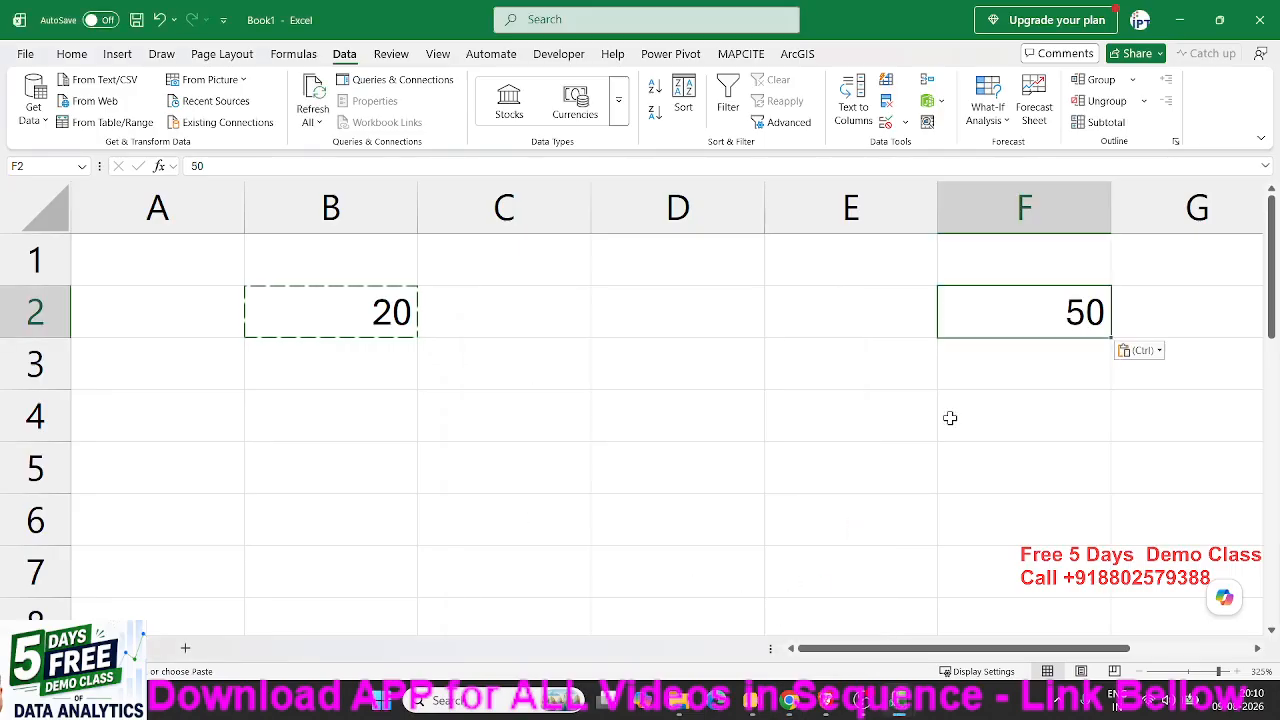
# - Paste the copied value of B2 onto cell F2 again using Paste Special with the Multiply operation
pyautogui.rightClick(972, 322)
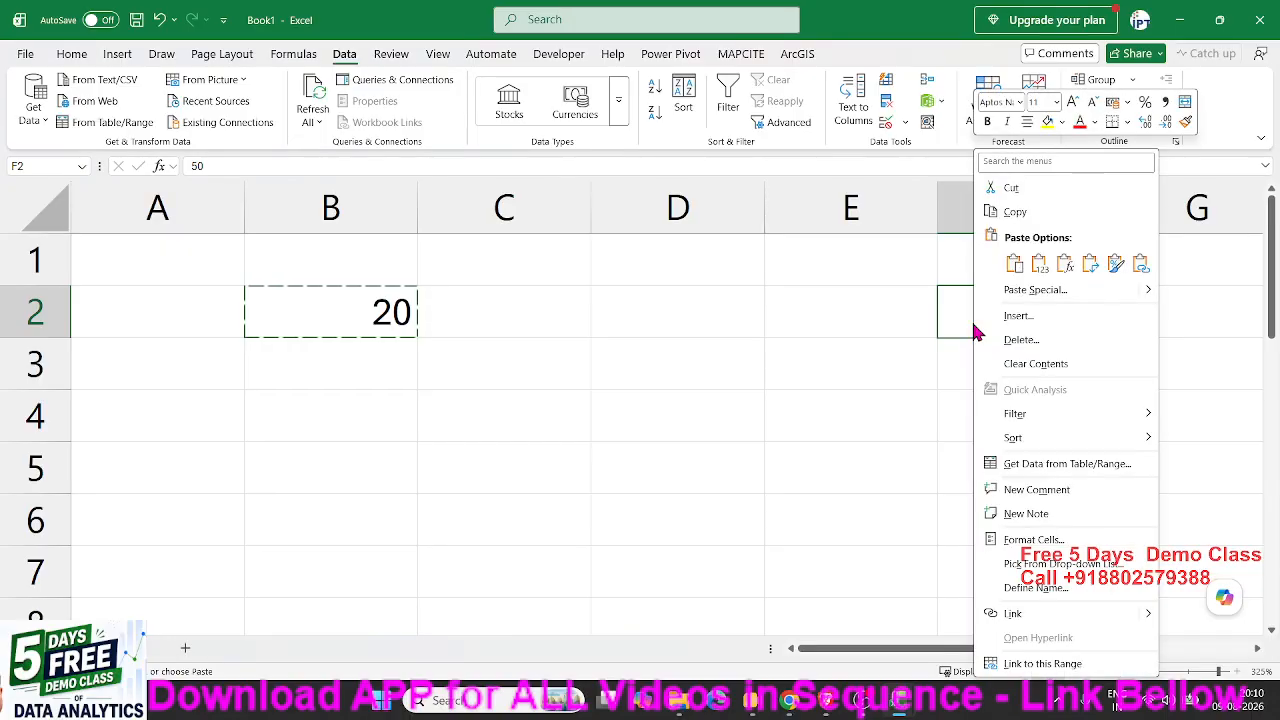
pyautogui.click(1040, 292)
pyautogui.moveTo(950, 183); pyautogui.dragTo(593, 275)
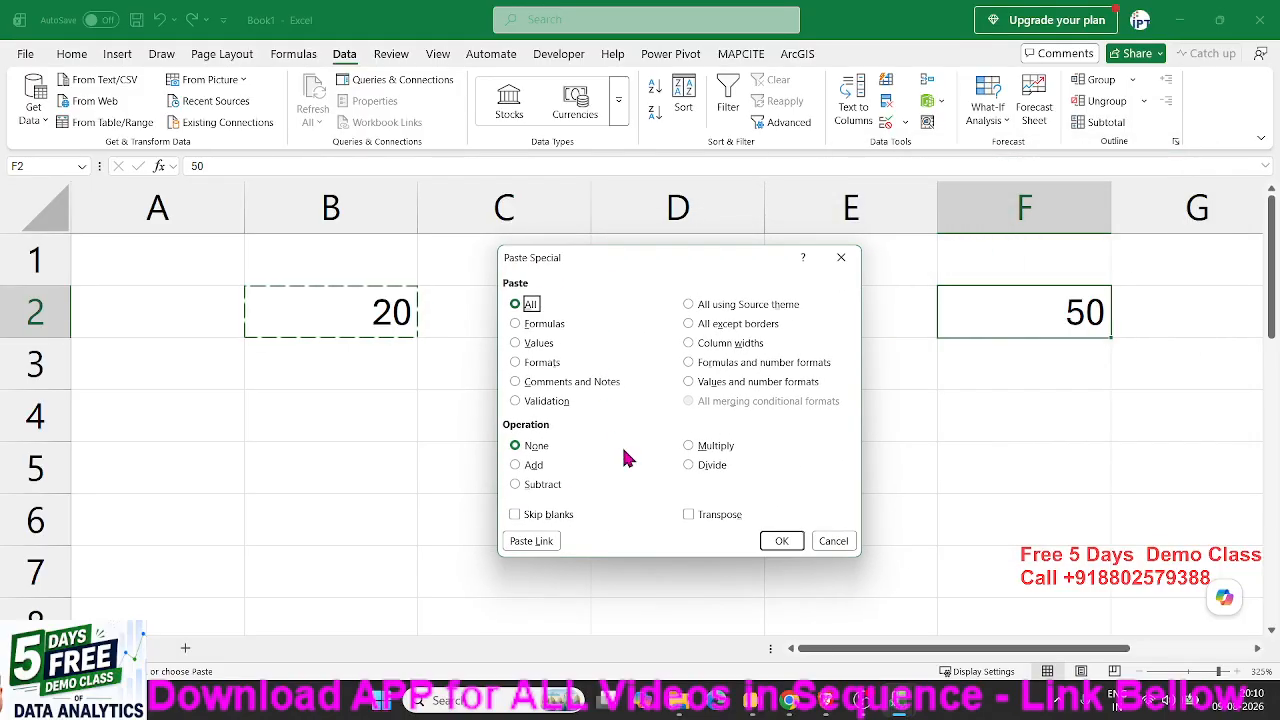
pyautogui.click(706, 447)
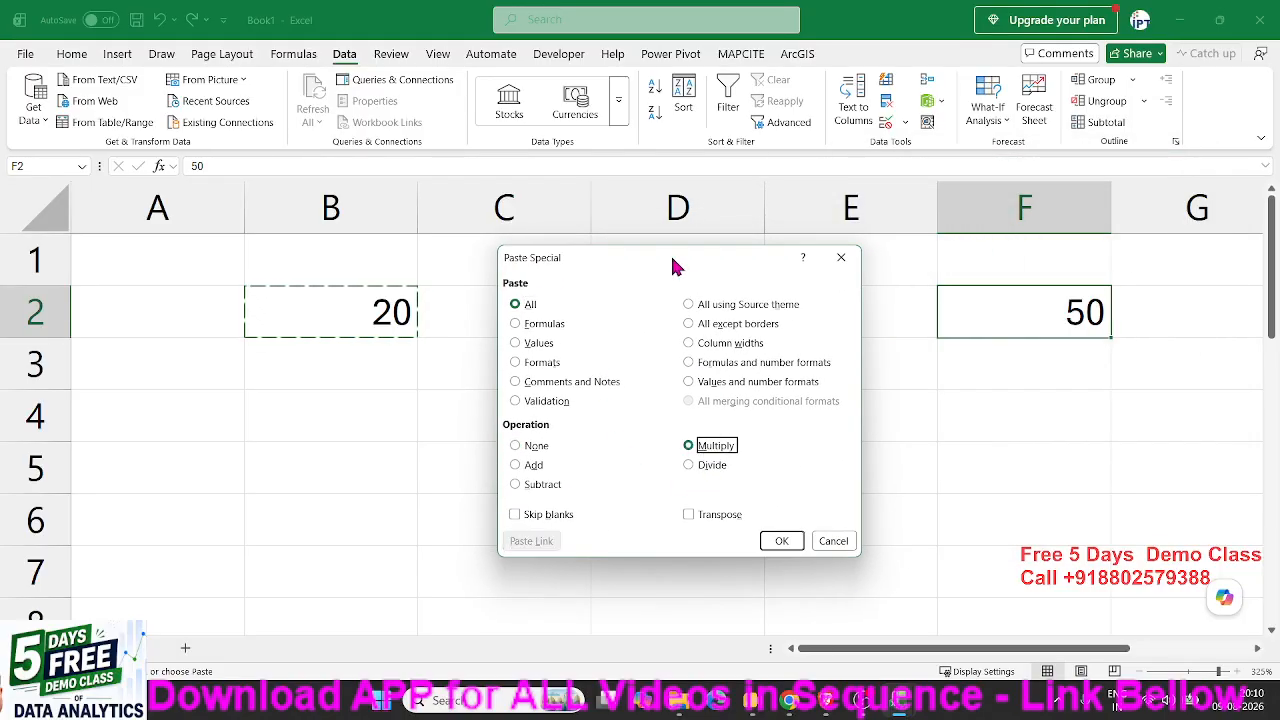
pyautogui.moveTo(678, 263); pyautogui.dragTo(638, 336)
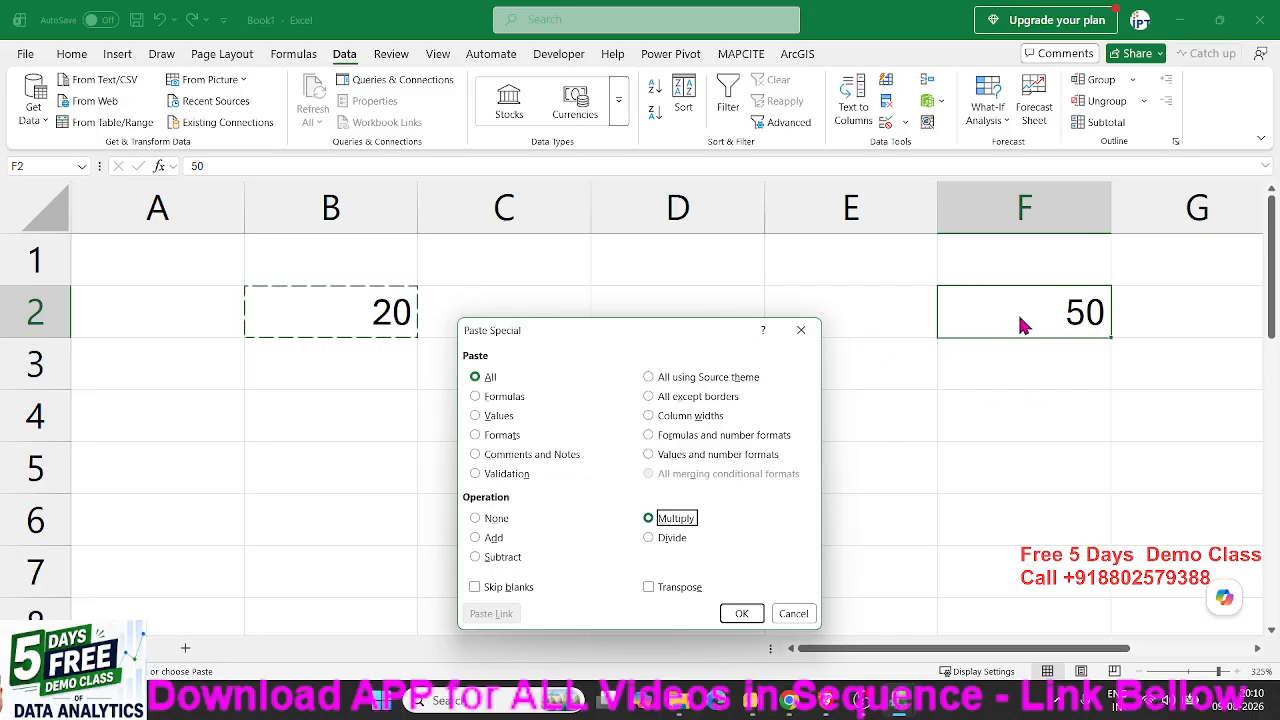
pyautogui.click(748, 614)
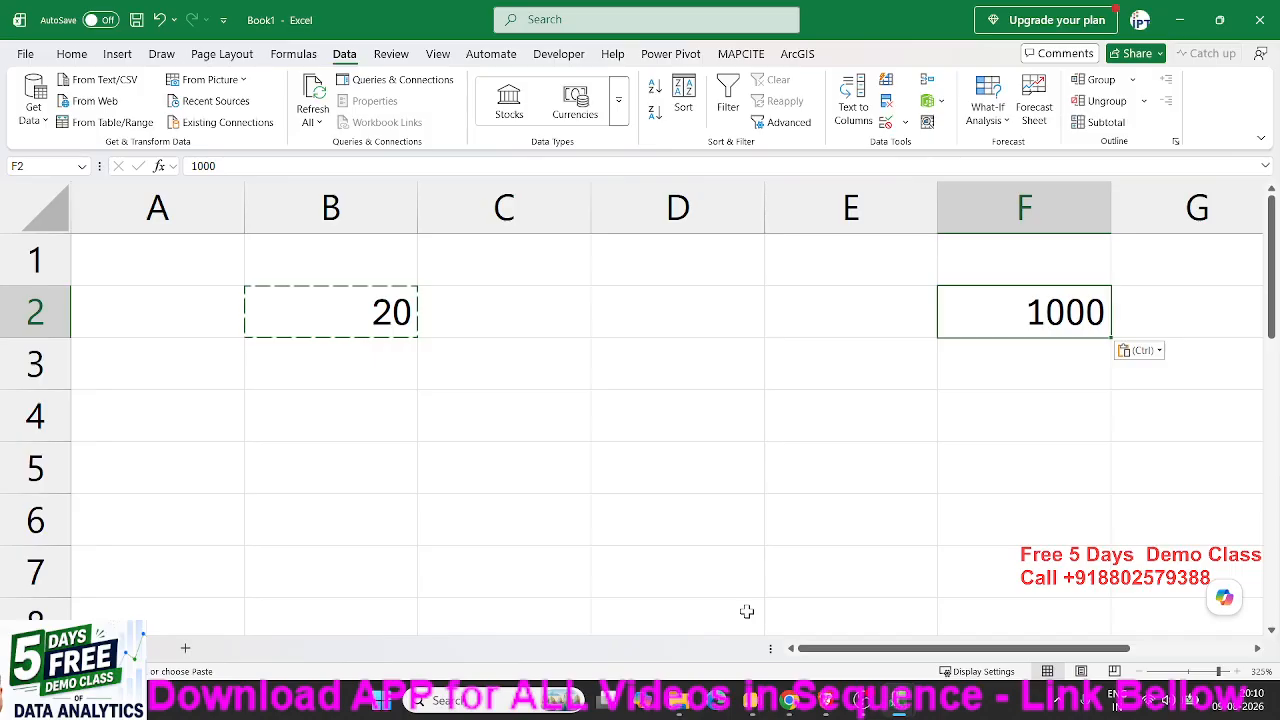
pyautogui.click(516, 378)
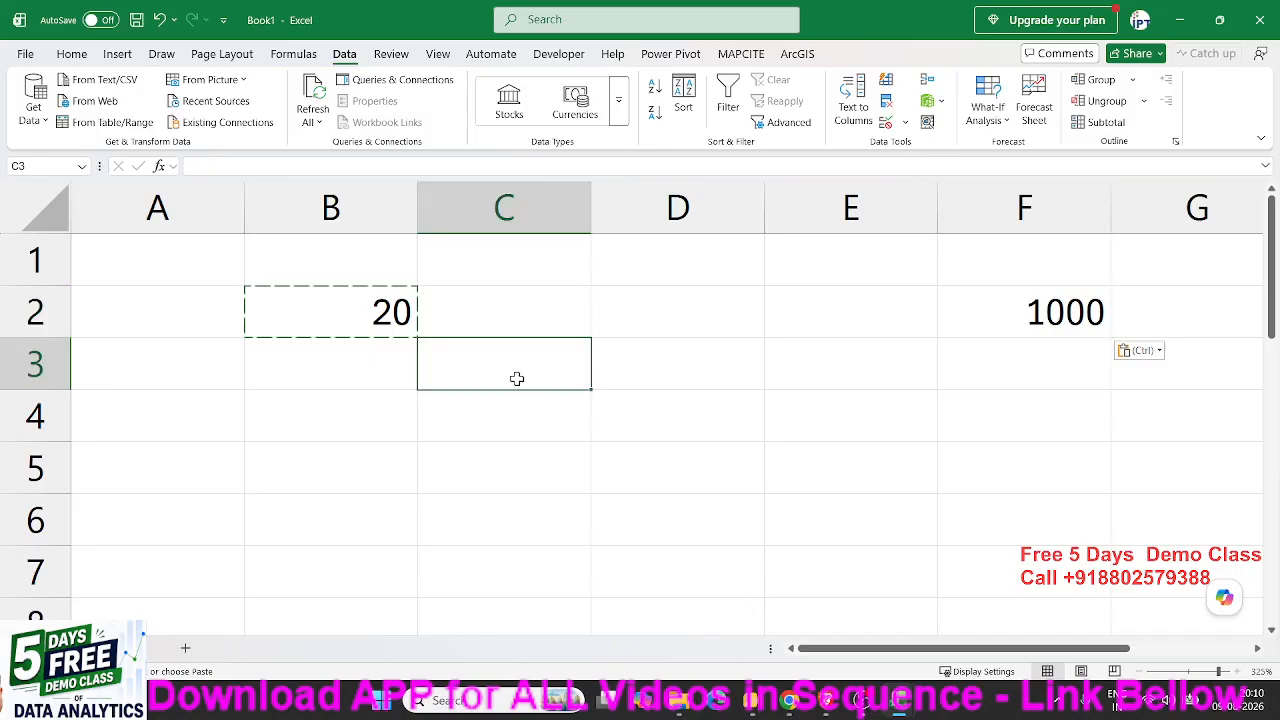
pyautogui.click(28, 54)
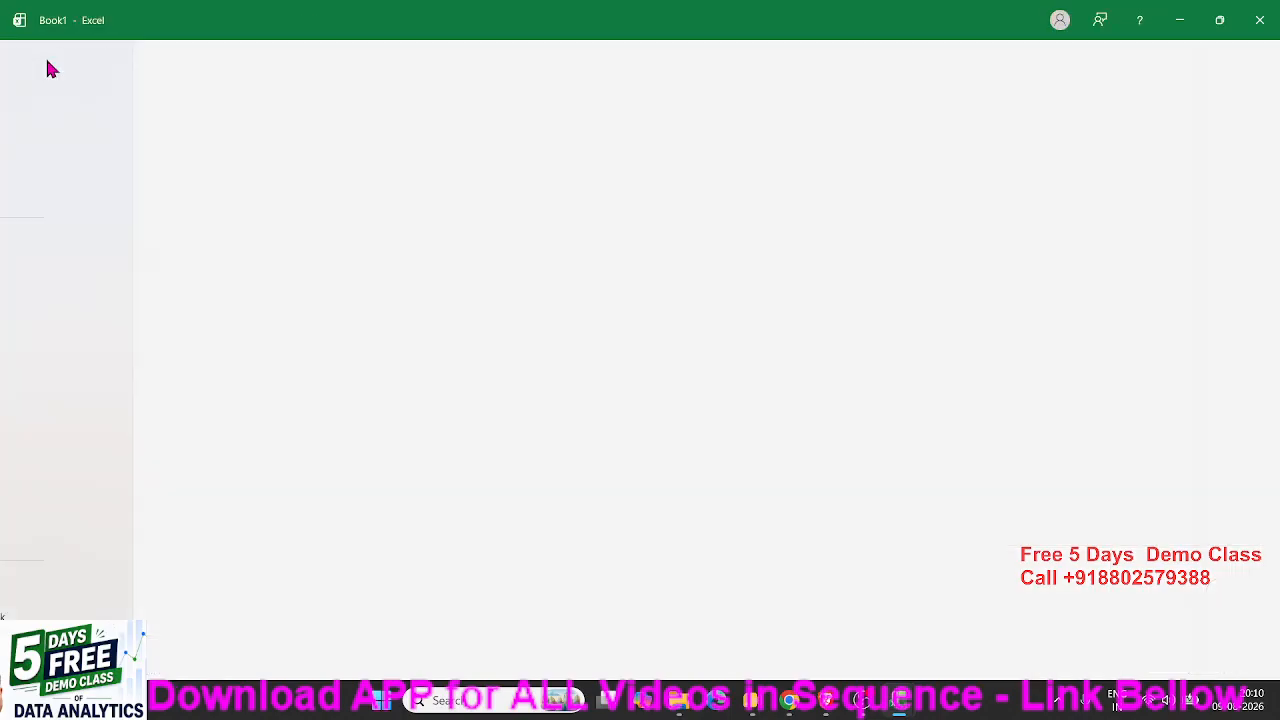
pyautogui.click(22, 58)
pyautogui.click(71, 54)
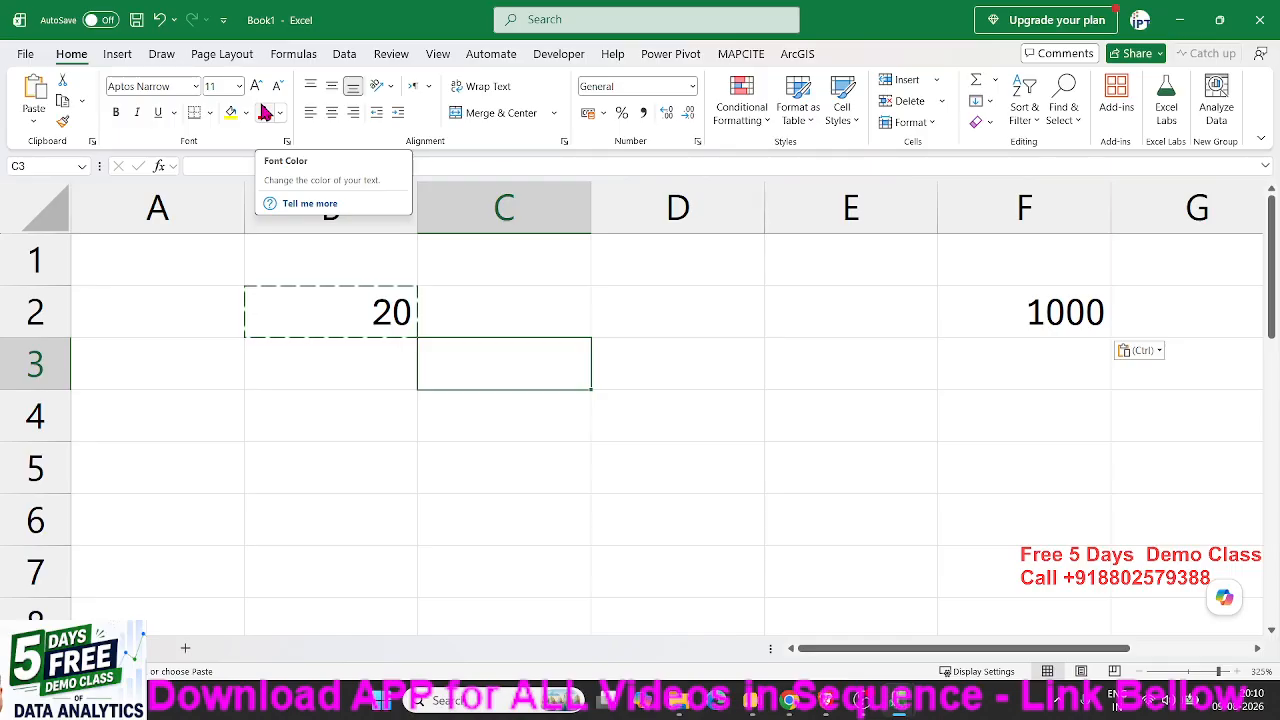
# - Add a new worksheet and enter 20% in cell A1 and 20 in cell B1
pyautogui.click(185, 649)
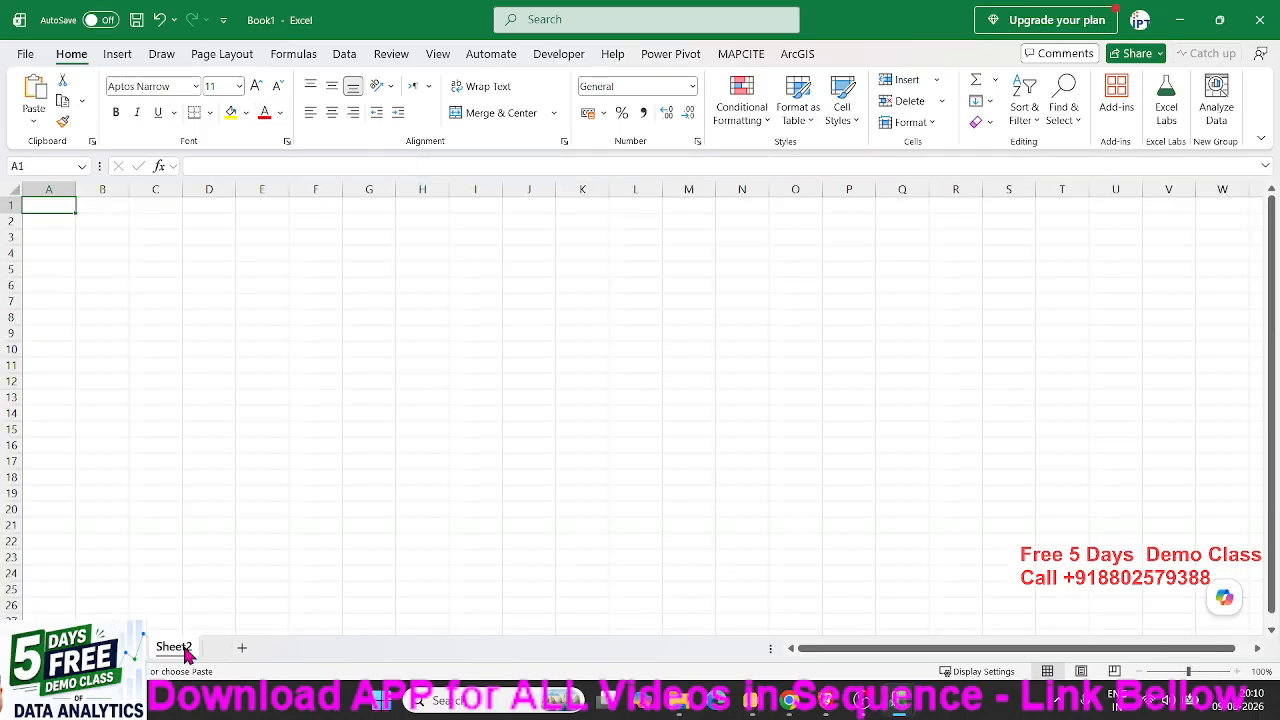
pyautogui.keyDown('ctrl'); pyautogui.scroll(7, 233, 570); pyautogui.keyUp('ctrl')
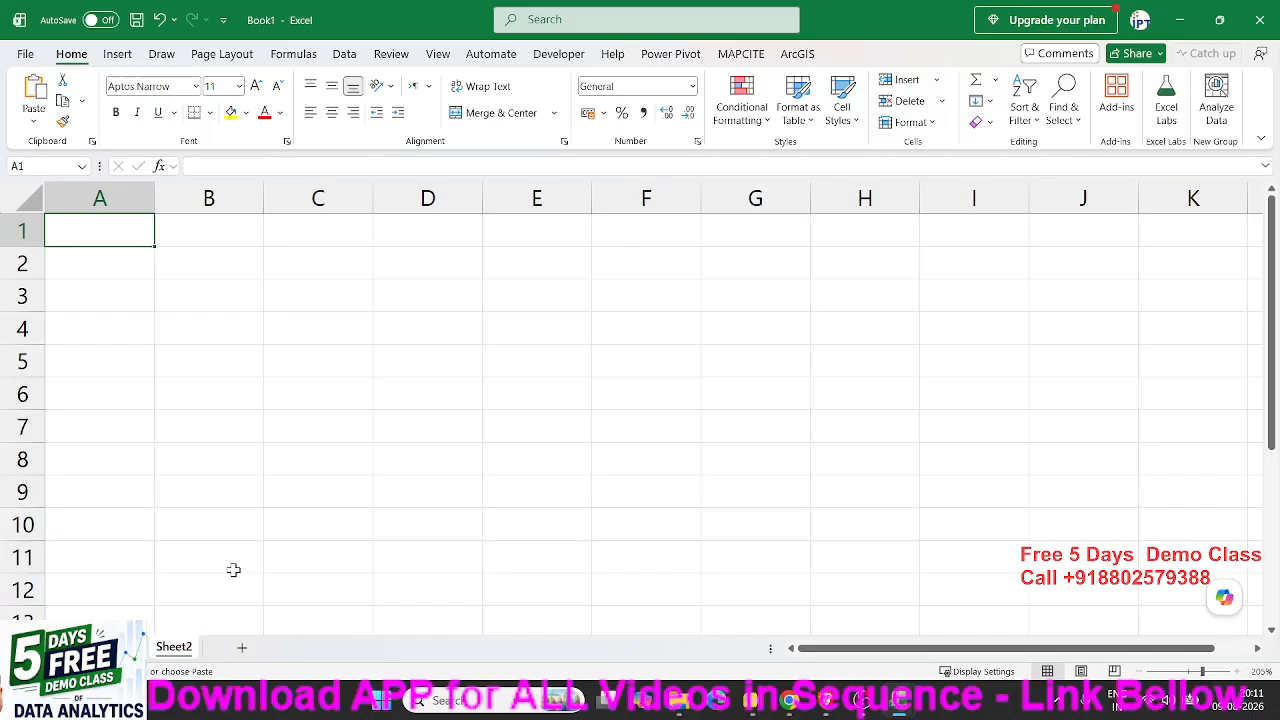
pyautogui.keyDown('ctrl'); pyautogui.scroll(3, 233, 570); pyautogui.keyUp('ctrl')
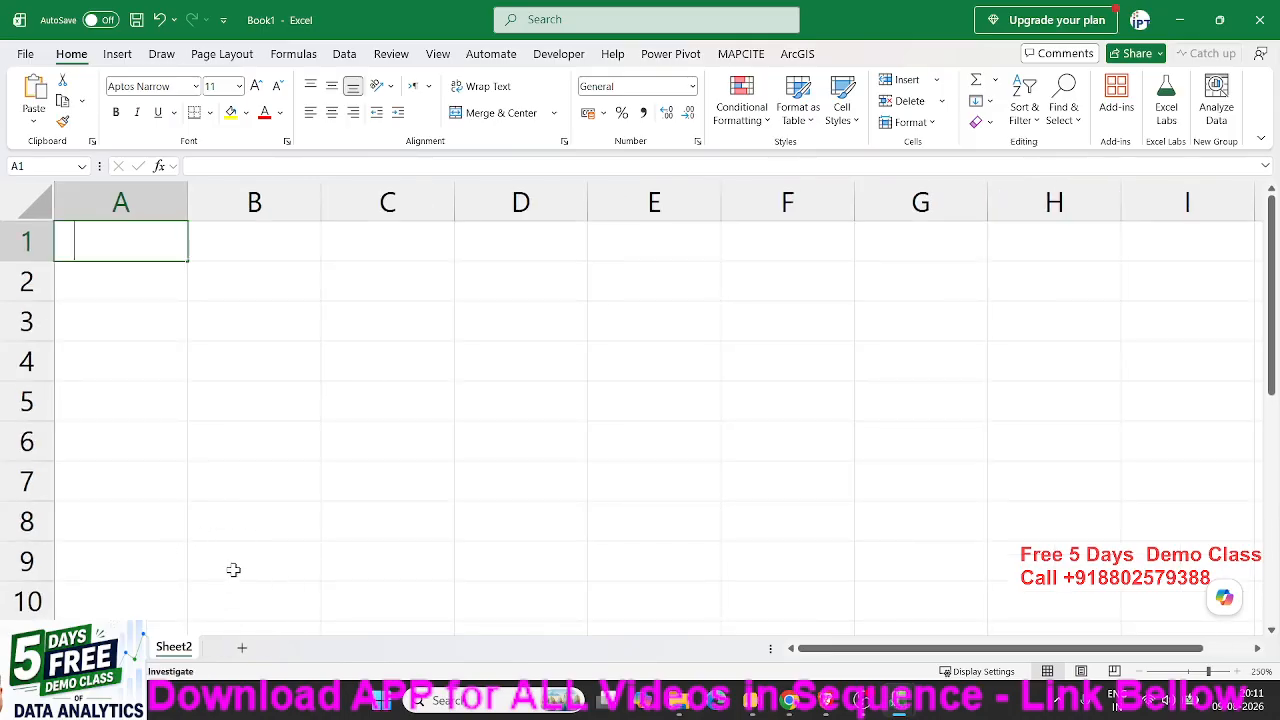
pyautogui.write('20%')
pyautogui.hotkey('ctrl', 'Return')
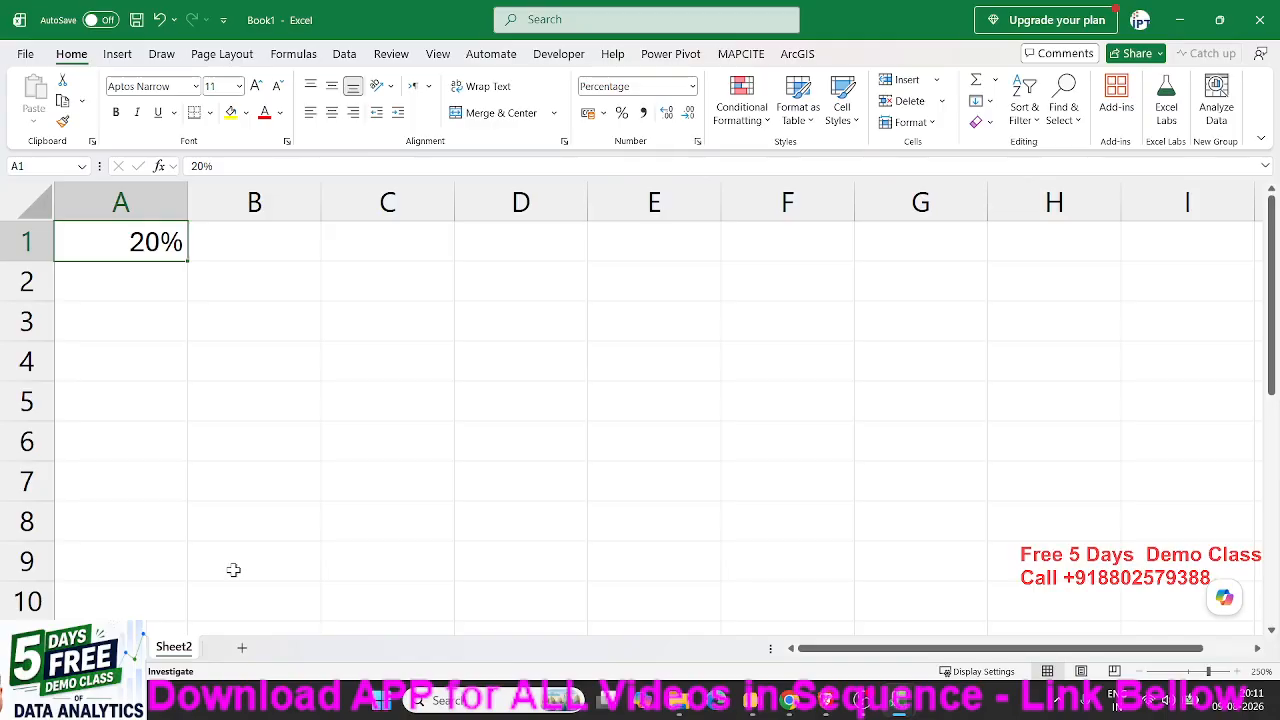
pyautogui.press('Right')
pyautogui.write('20')
pyautogui.press('Return')
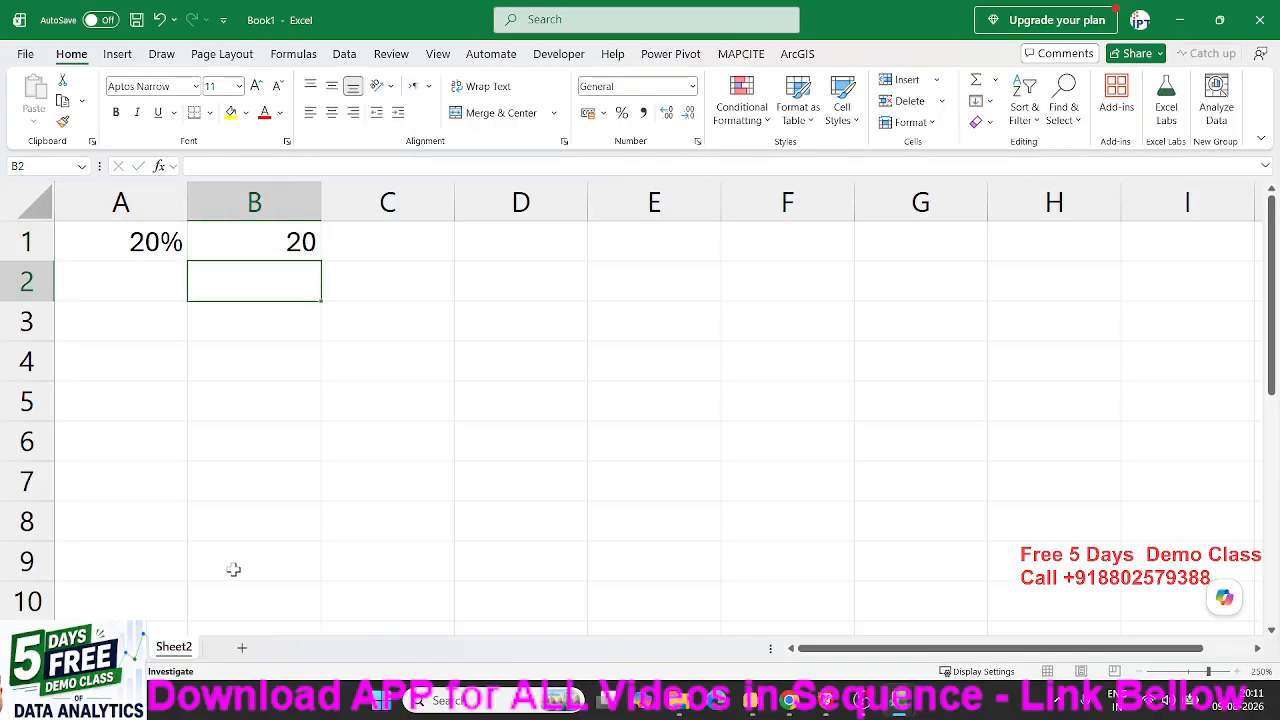
# - Format cell B1 as a percentage
pyautogui.click(279, 241)
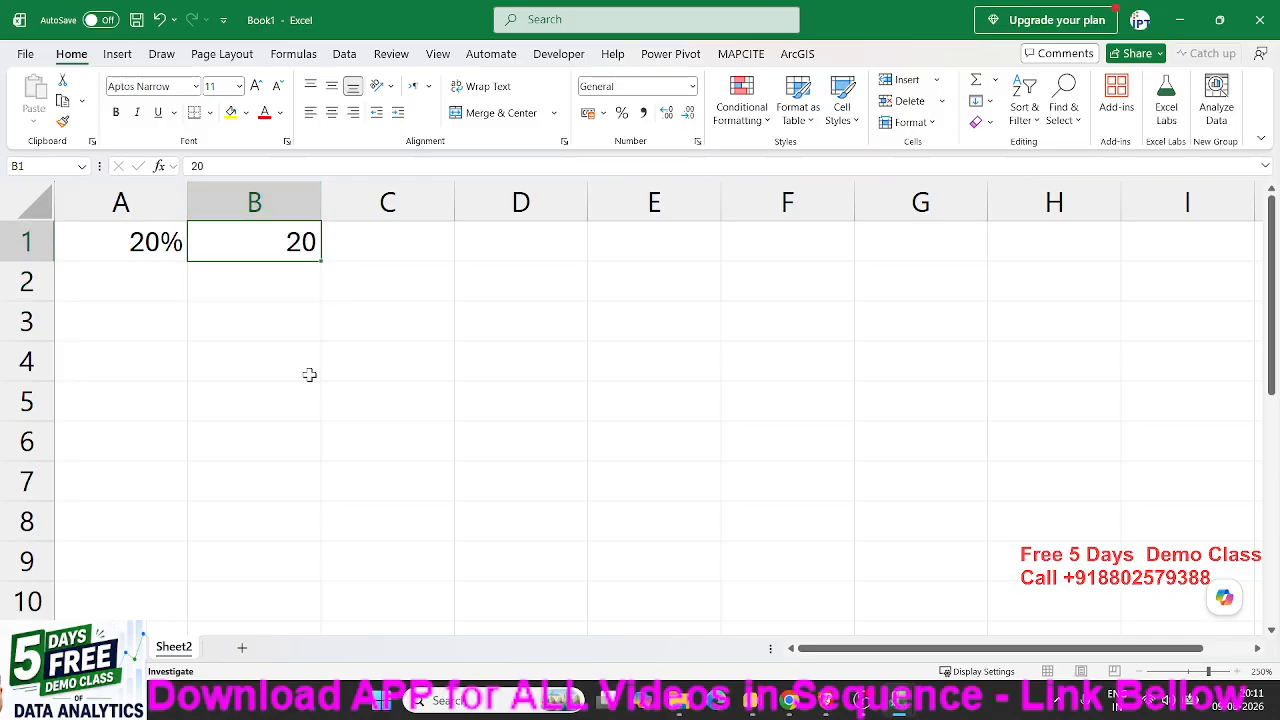
pyautogui.click(622, 113)
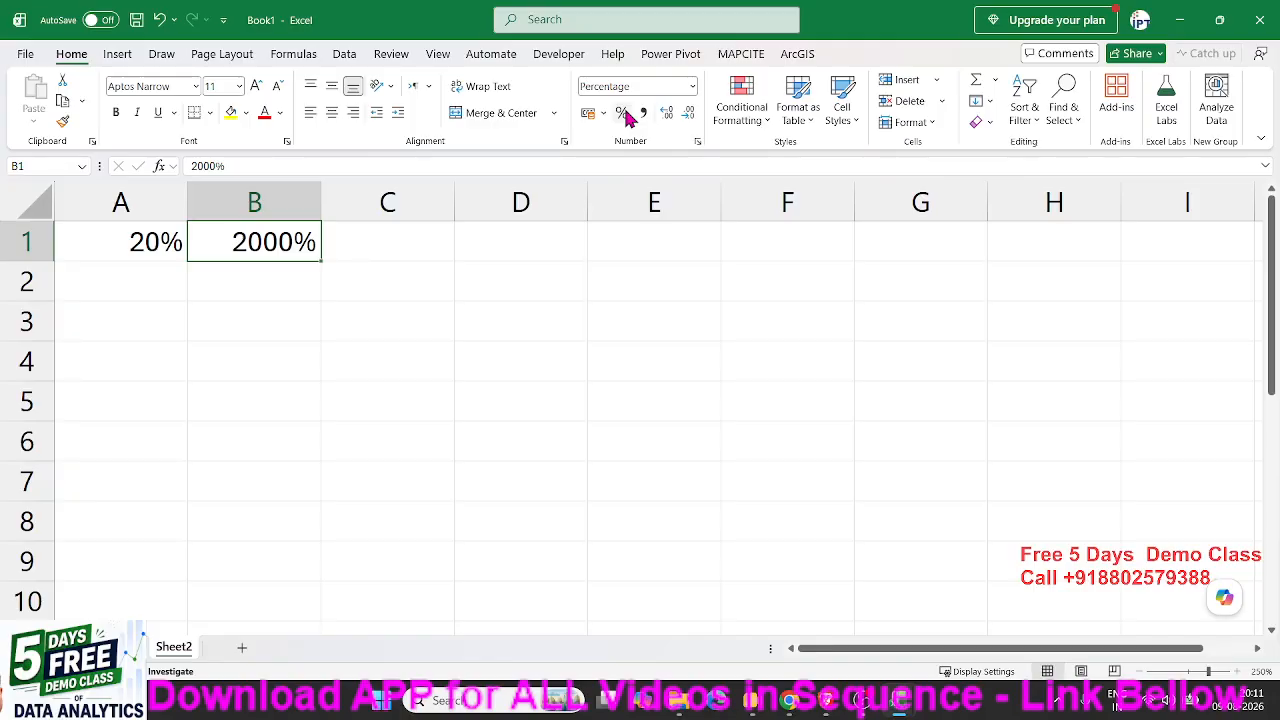
pyautogui.press('Return')
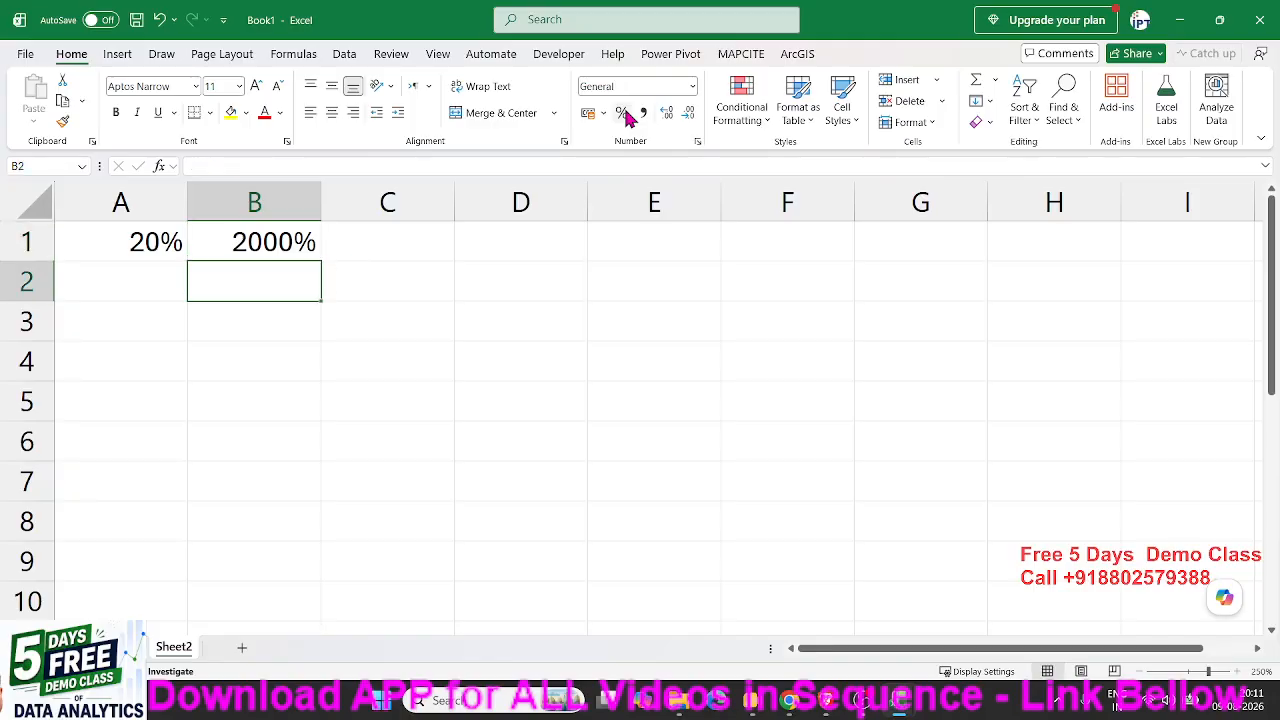
# - Enter the note 1=100% in cell B2
pyautogui.write('1=')
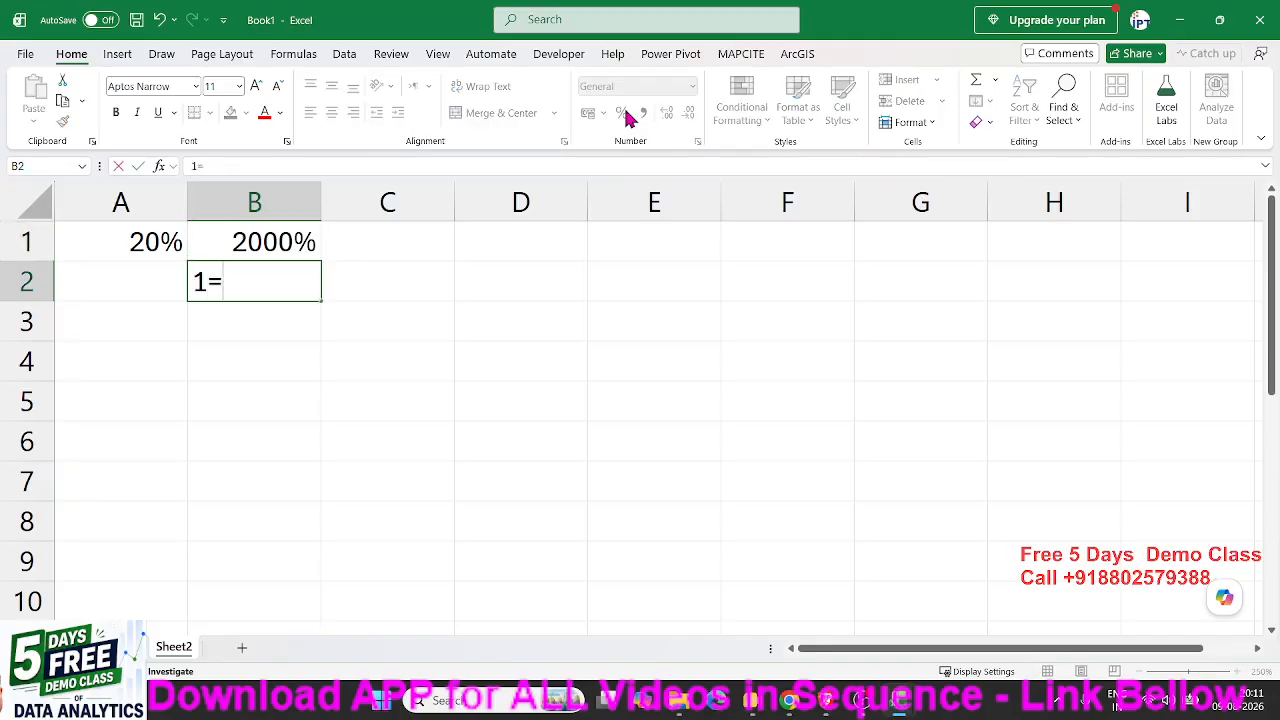
pyautogui.write('100%')
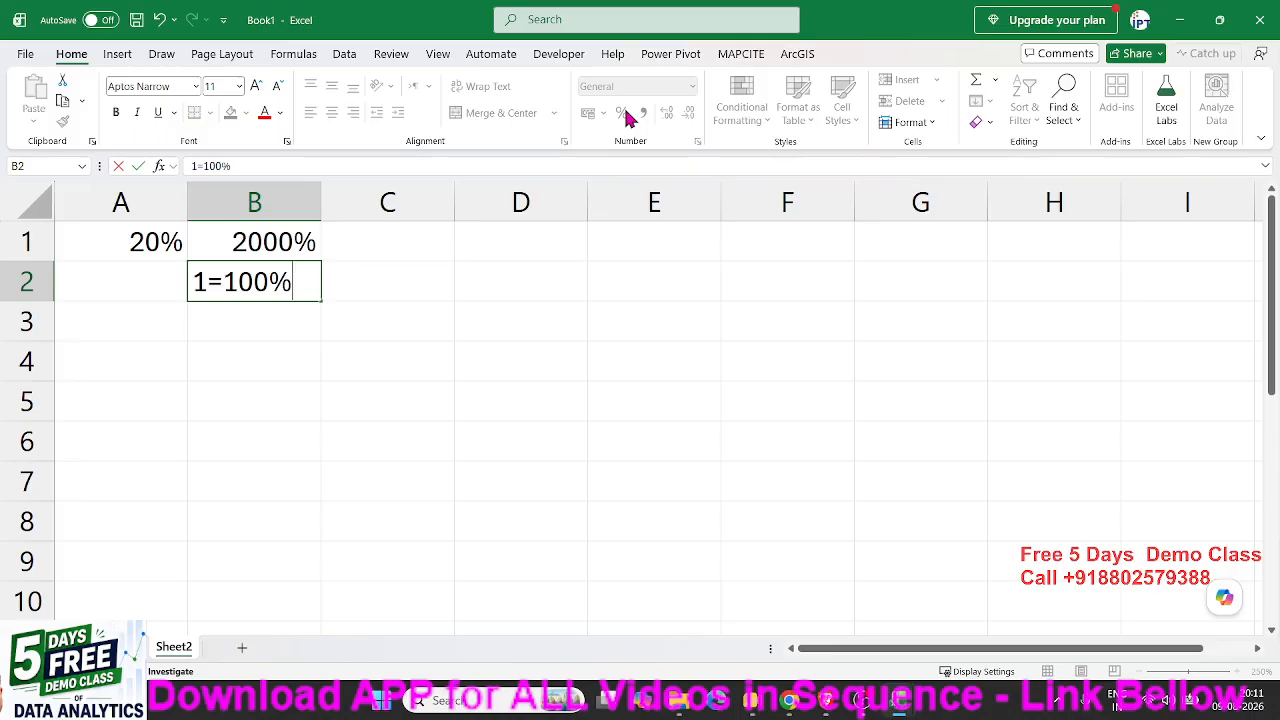
pyautogui.press('Return')
pyautogui.press('Up')
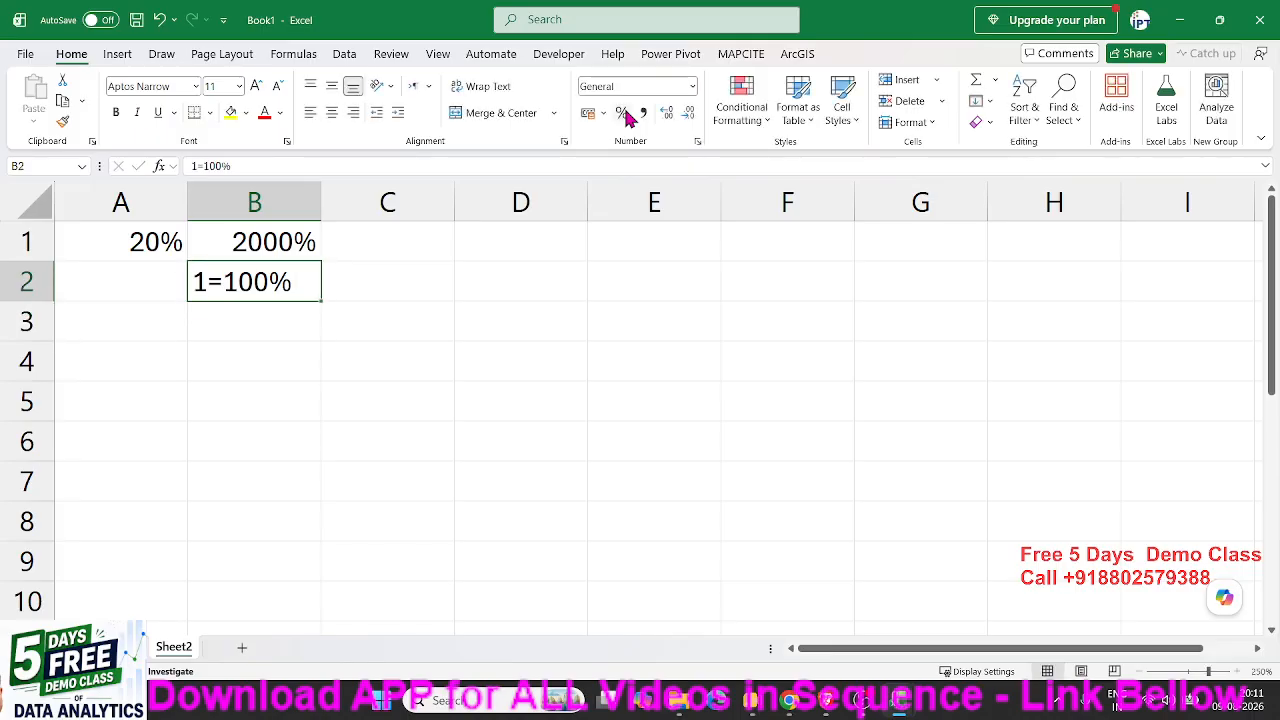
# - Enter 0.20 in cell C1 and format it as a percentage
pyautogui.press('Right')
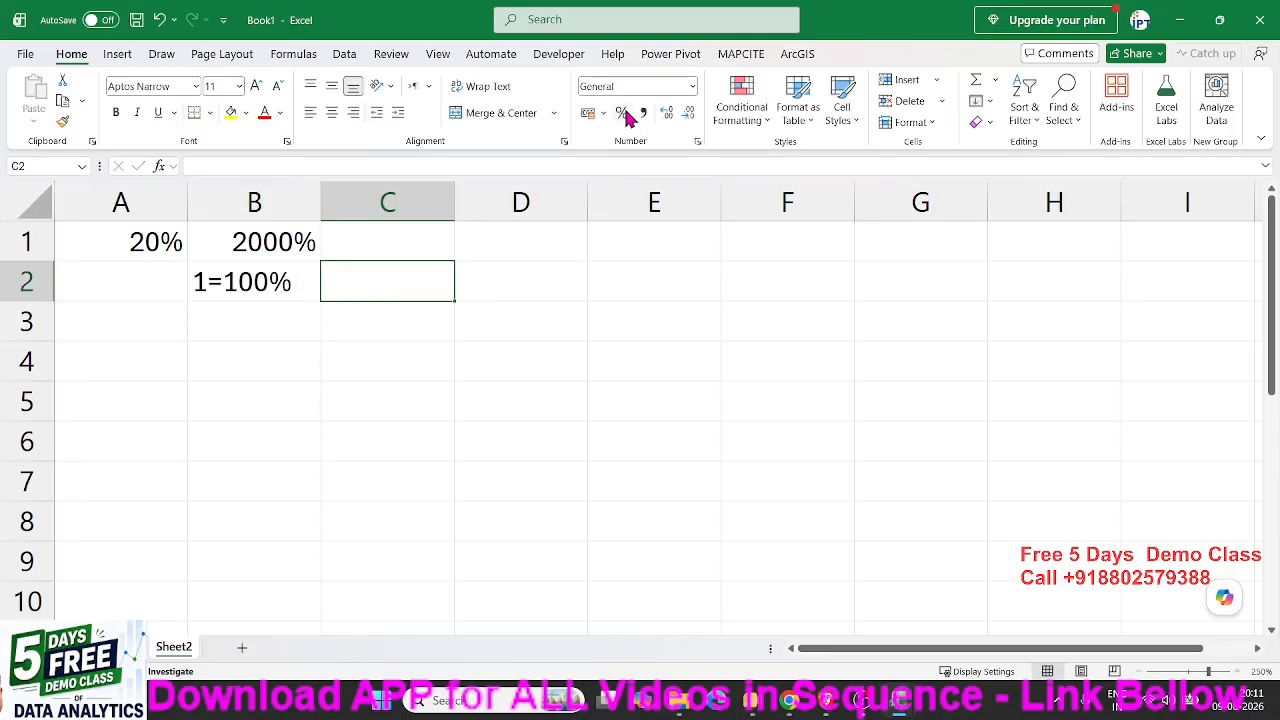
pyautogui.press('Up')
pyautogui.write('0.20')
pyautogui.press('Return')
pyautogui.press('Up')
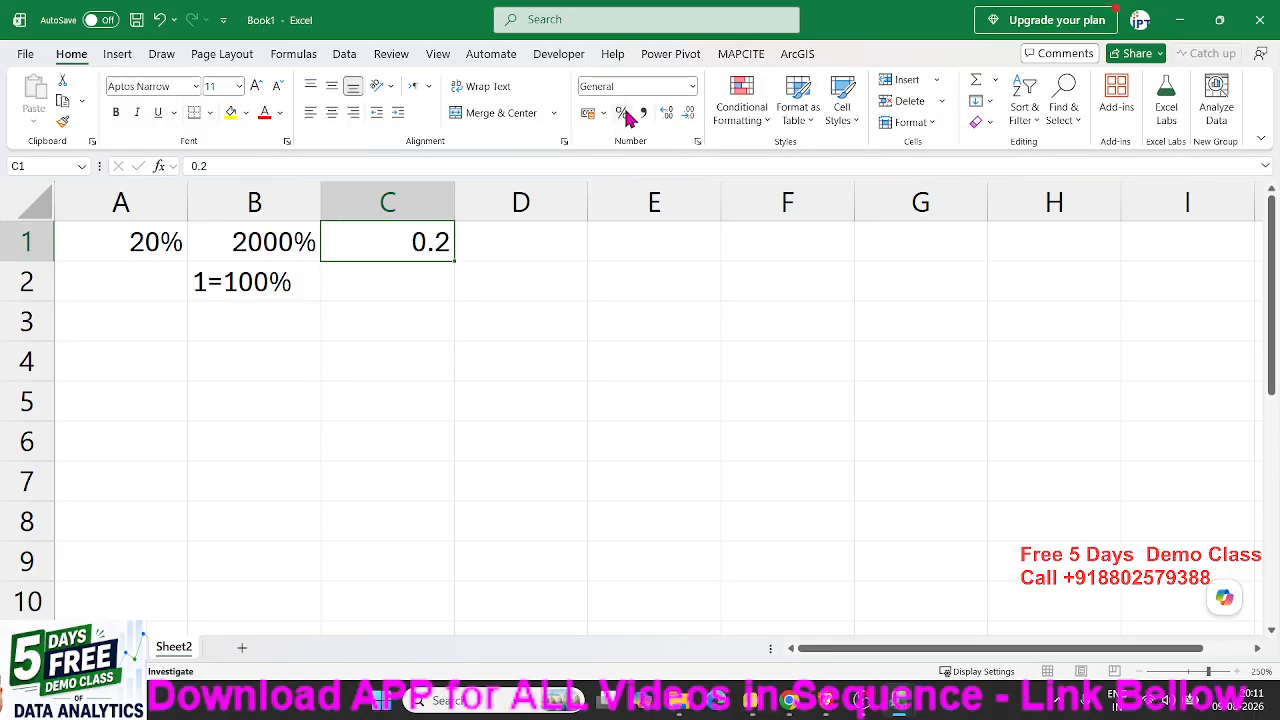
pyautogui.click(622, 113)
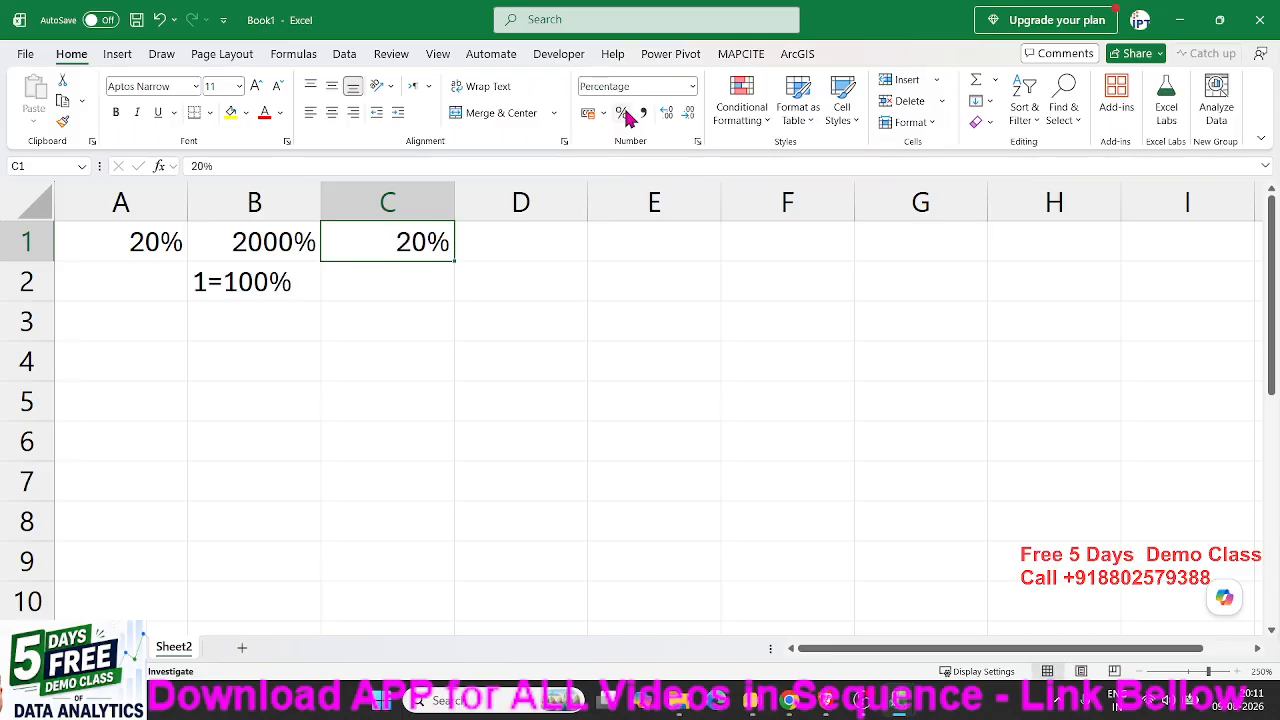
# - Enter the heading % in cell A6
pyautogui.click(121, 372)
pyautogui.click(110, 407)
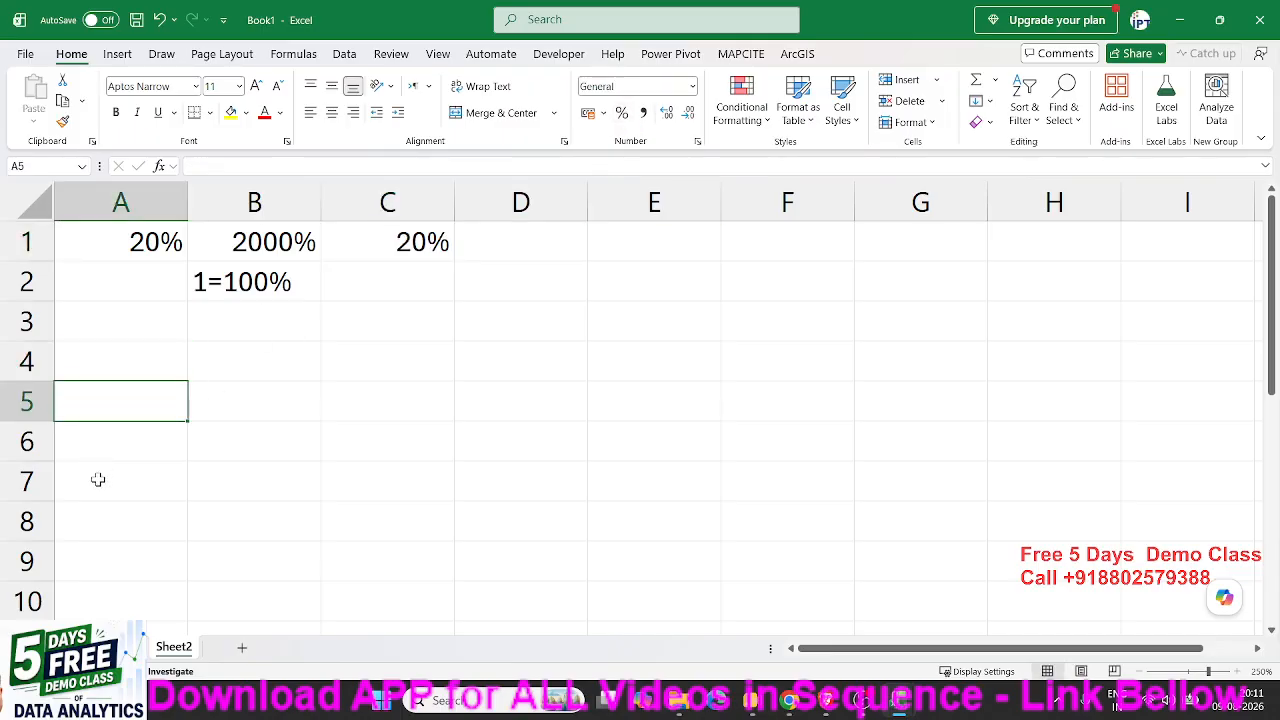
pyautogui.click(98, 479)
pyautogui.click(110, 450)
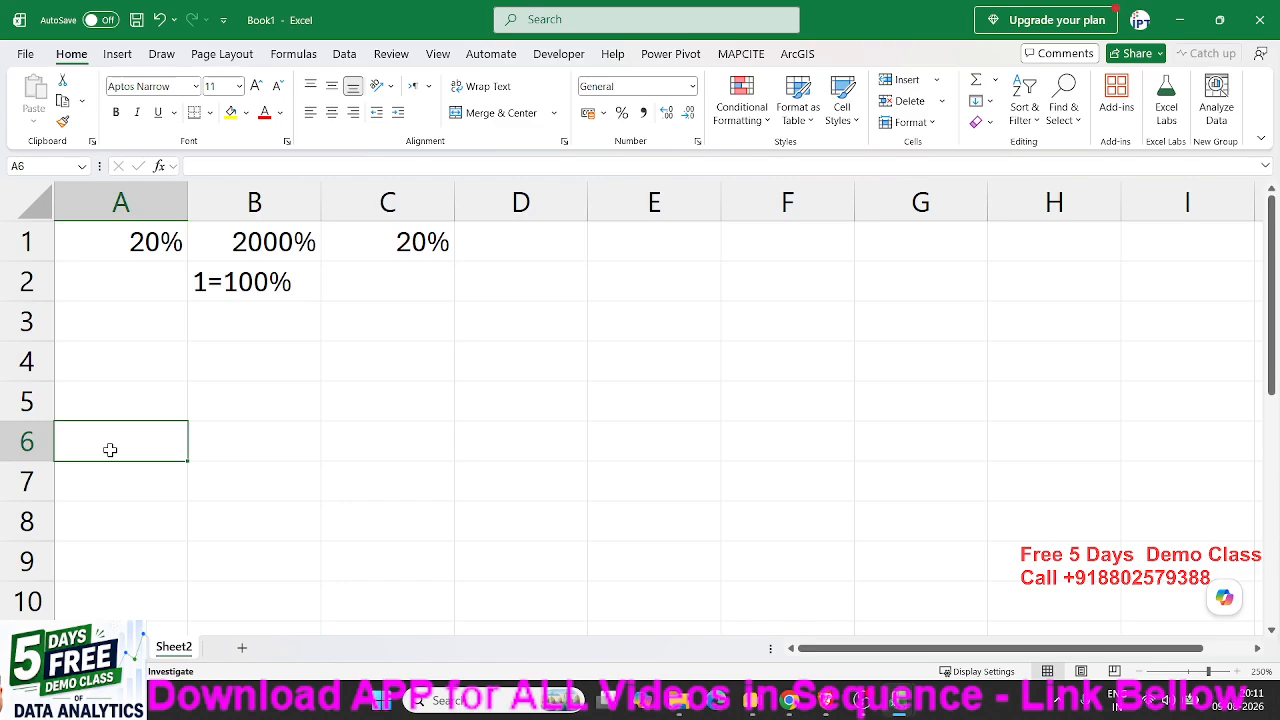
pyautogui.write('%')
pyautogui.press('Return')
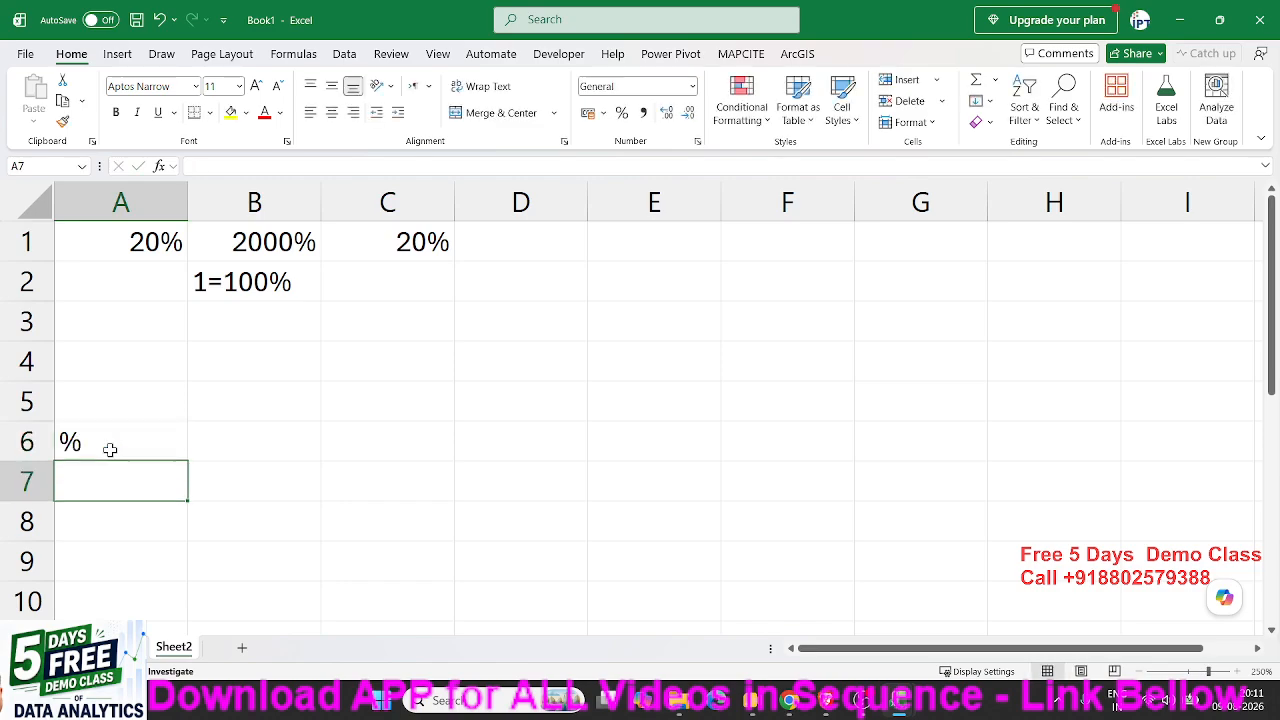
# - Enter the formula =RANDBETWEEN(10,90) in cell A7
pyautogui.write('=ra')
pyautogui.press('Down')
pyautogui.press('Down')
pyautogui.press('Down')
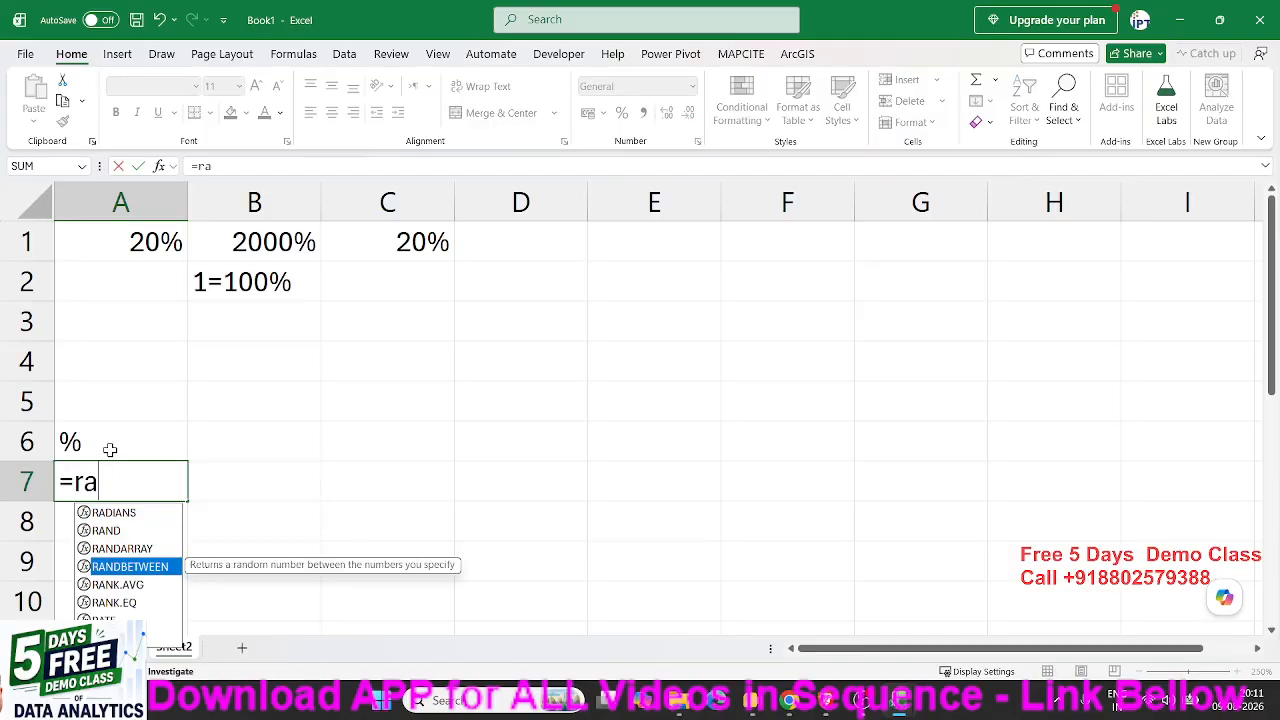
pyautogui.press('Tab')
pyautogui.write('10,90')
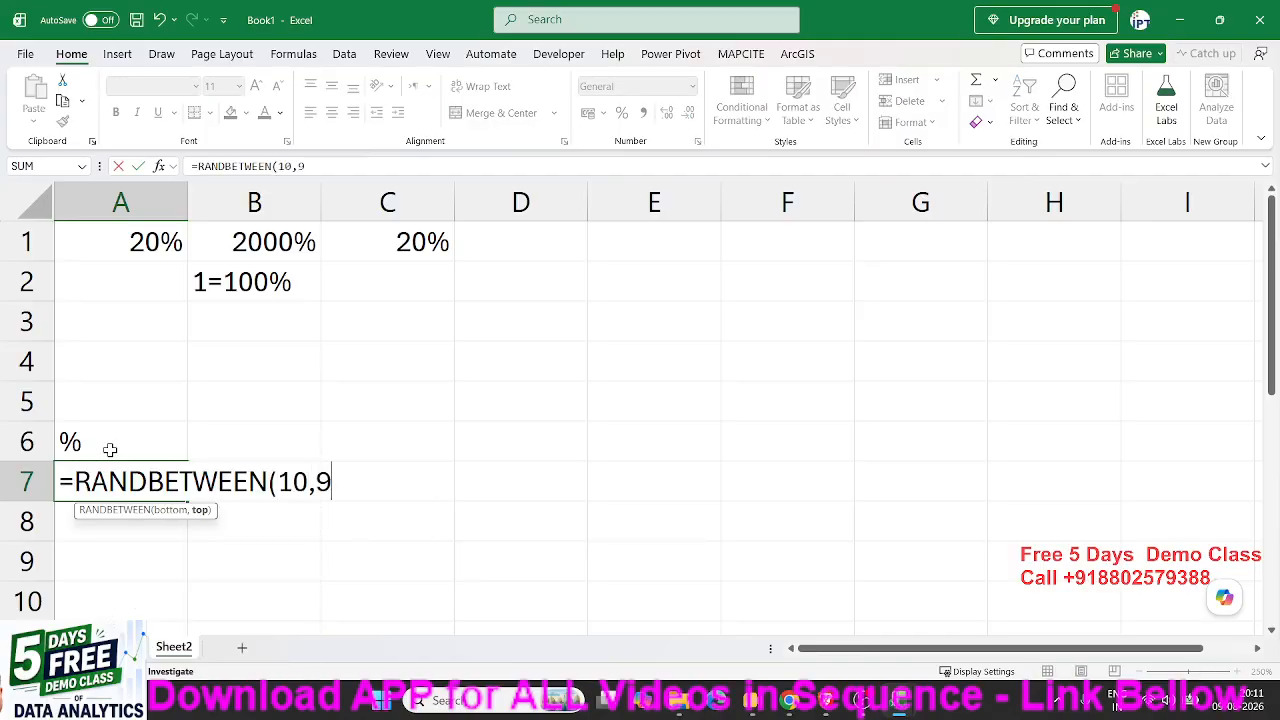
pyautogui.press('Return')
# - Fill the RANDBETWEEN formula from A7 across and down through the range A7:G10
pyautogui.moveTo(168, 481); pyautogui.dragTo(928, 343)
pyautogui.scroll(3, 900, 351)
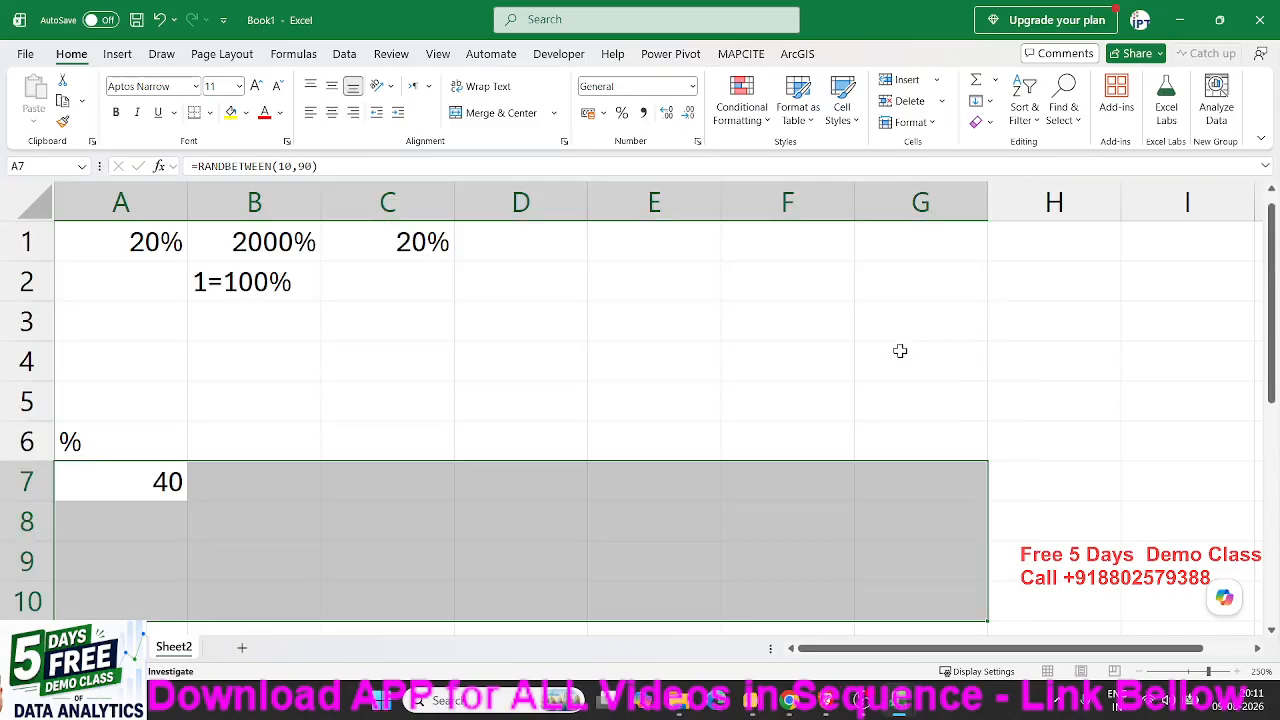
pyautogui.hotkey('ctrl', 'r')
pyautogui.hotkey('ctrl', 'd')
# - Convert the random-number formulas in A7:G10 to fixed values by pasting them over themselves as values
pyautogui.hotkey('ctrl', 'c')
pyautogui.click(35, 122)
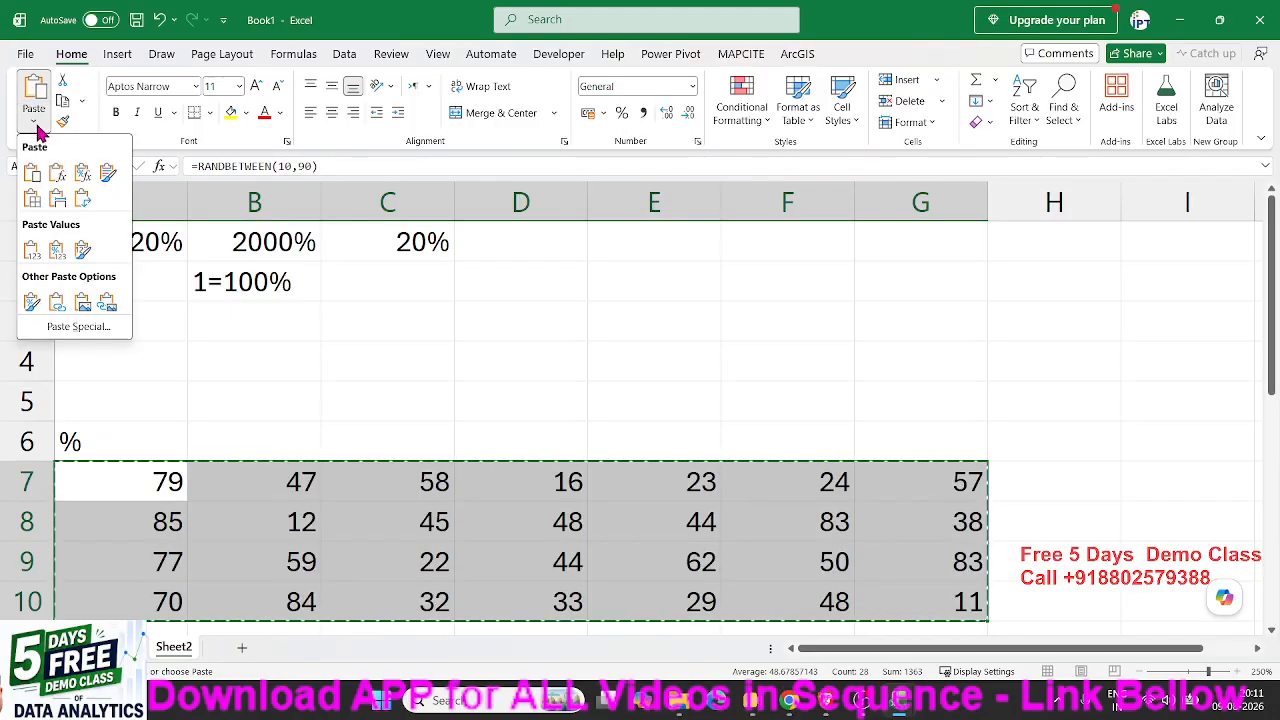
pyautogui.click(31, 250)
pyautogui.click(166, 316)
pyautogui.click(93, 449)
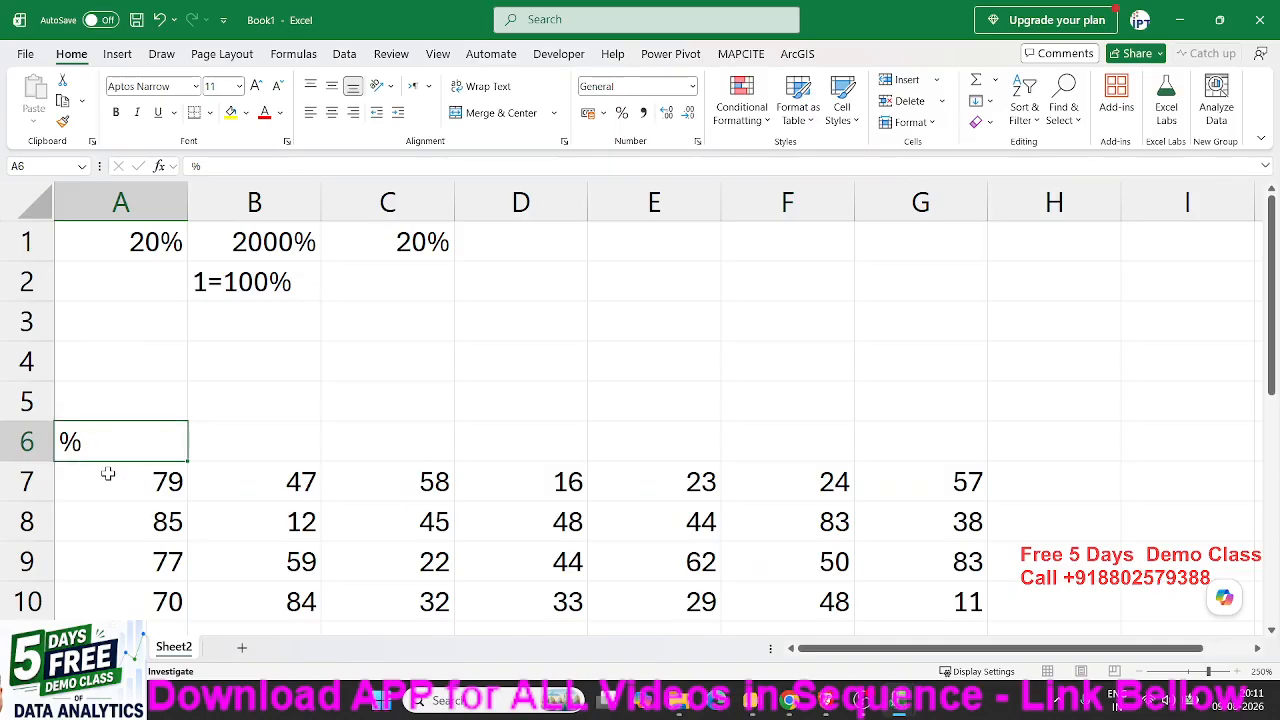
pyautogui.click(110, 477)
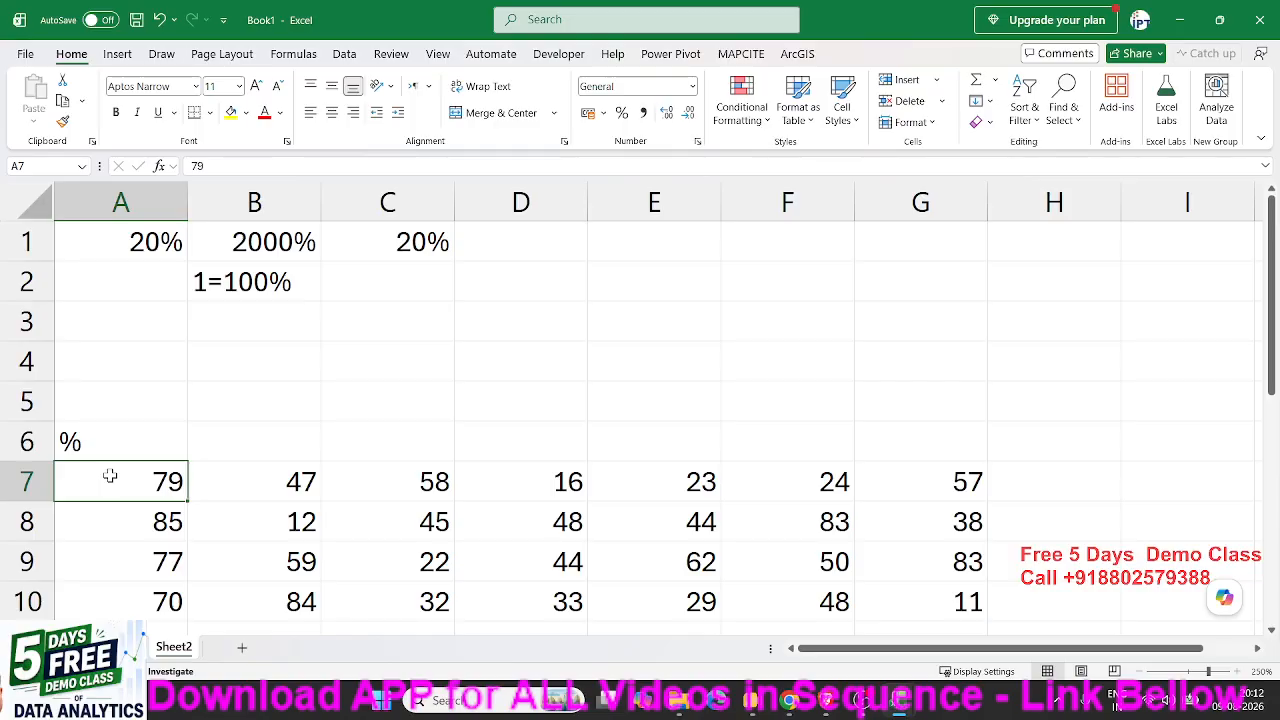
# - Enter 500 in cell C4
pyautogui.click(364, 344)
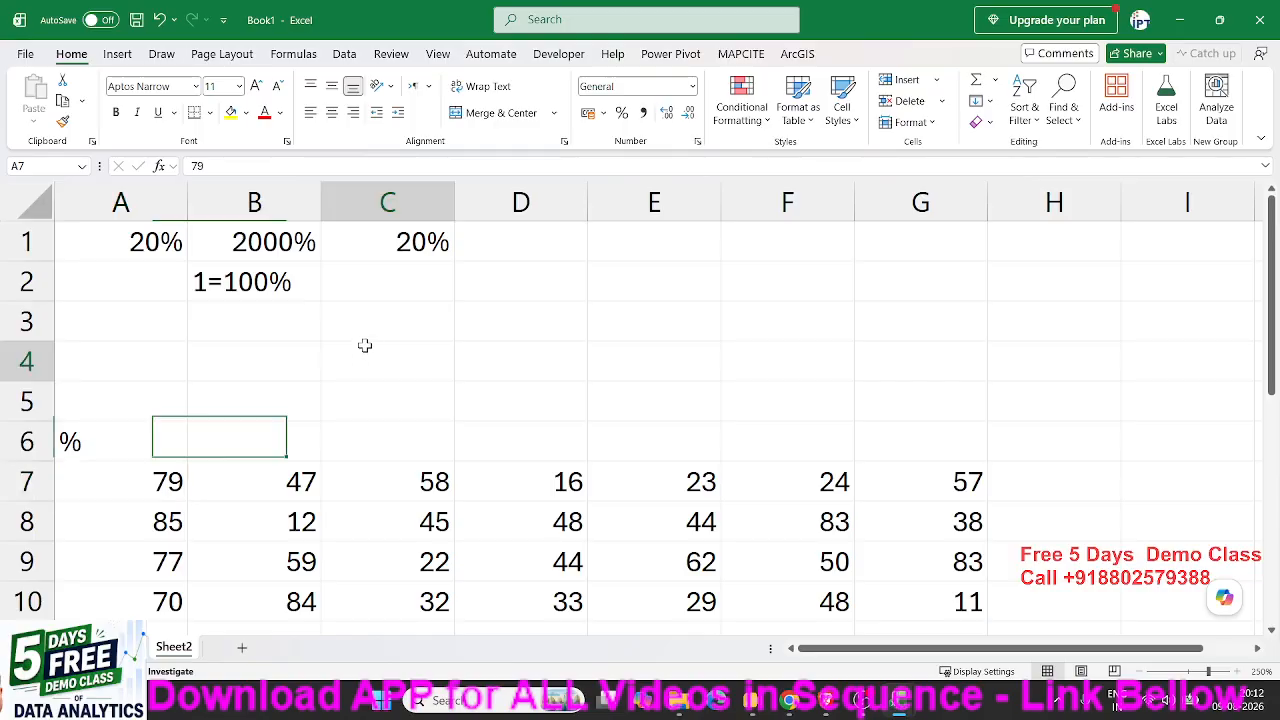
pyautogui.write('500')
pyautogui.press('Tab')
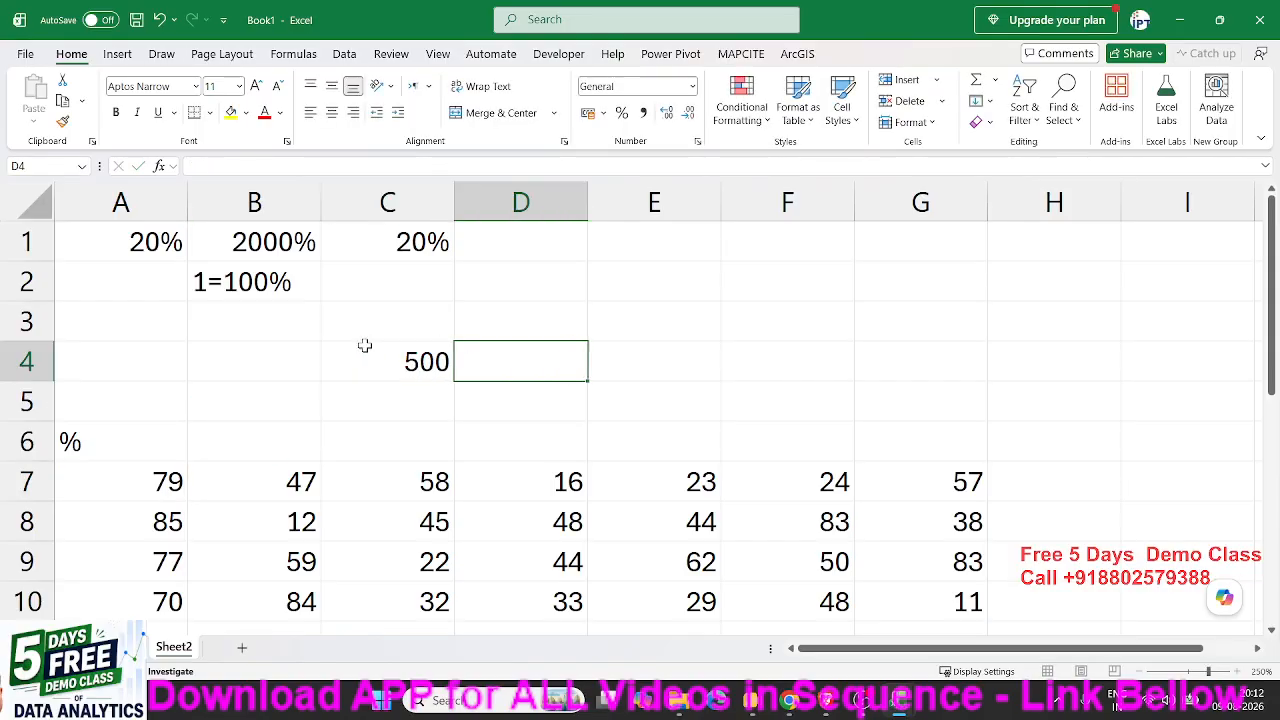
pyautogui.press('pagedown')
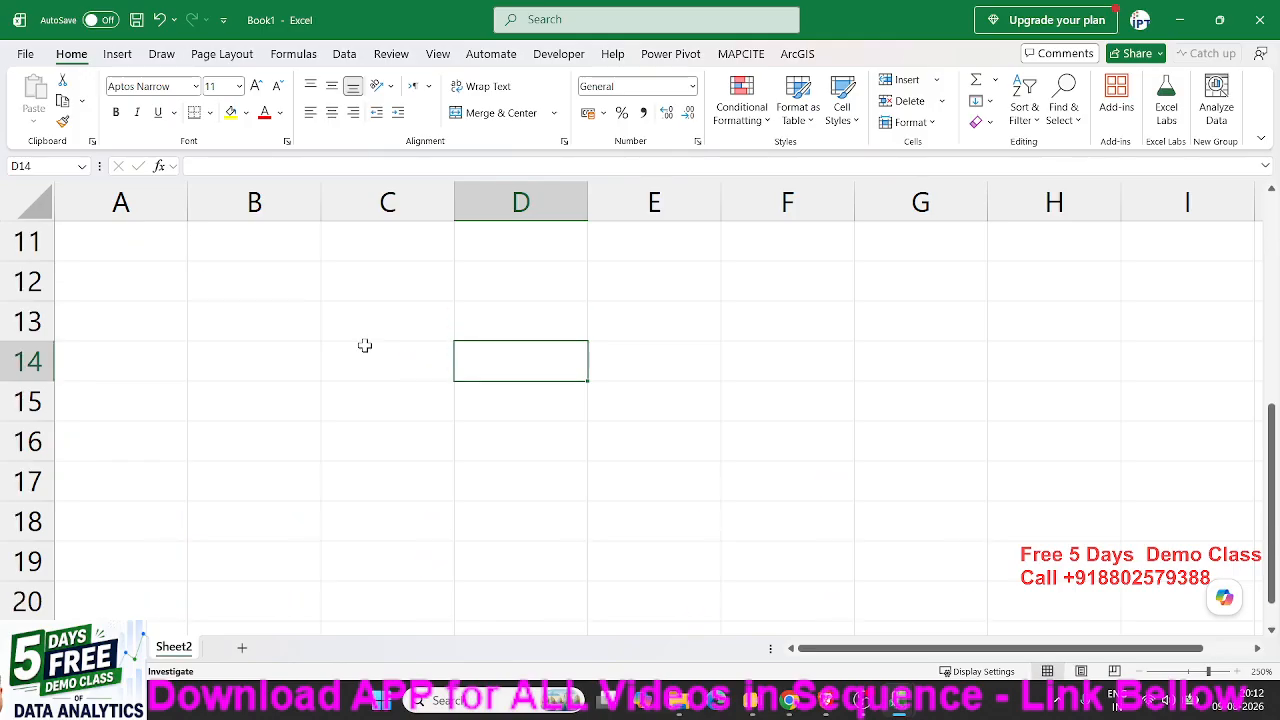
pyautogui.keyDown('ctrl'); pyautogui.scroll(8, 364, 344); pyautogui.keyUp('ctrl')
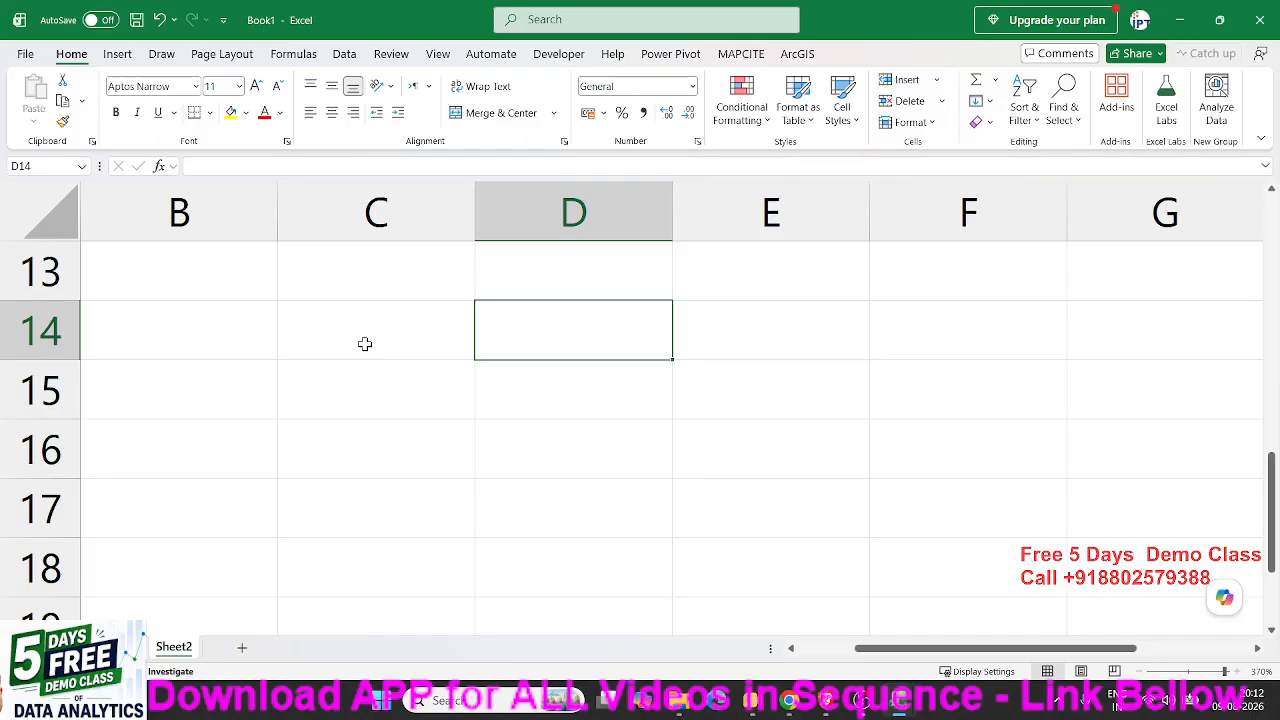
pyautogui.press('Up')
pyautogui.press('Up')
pyautogui.press('Up')
pyautogui.press('Up')
pyautogui.press('Up')
pyautogui.press('Up')
pyautogui.press('Up')
pyautogui.keyDown('ctrl'); pyautogui.scroll(-3, 364, 344); pyautogui.keyUp('ctrl')
pyautogui.scroll(1, 364, 344)
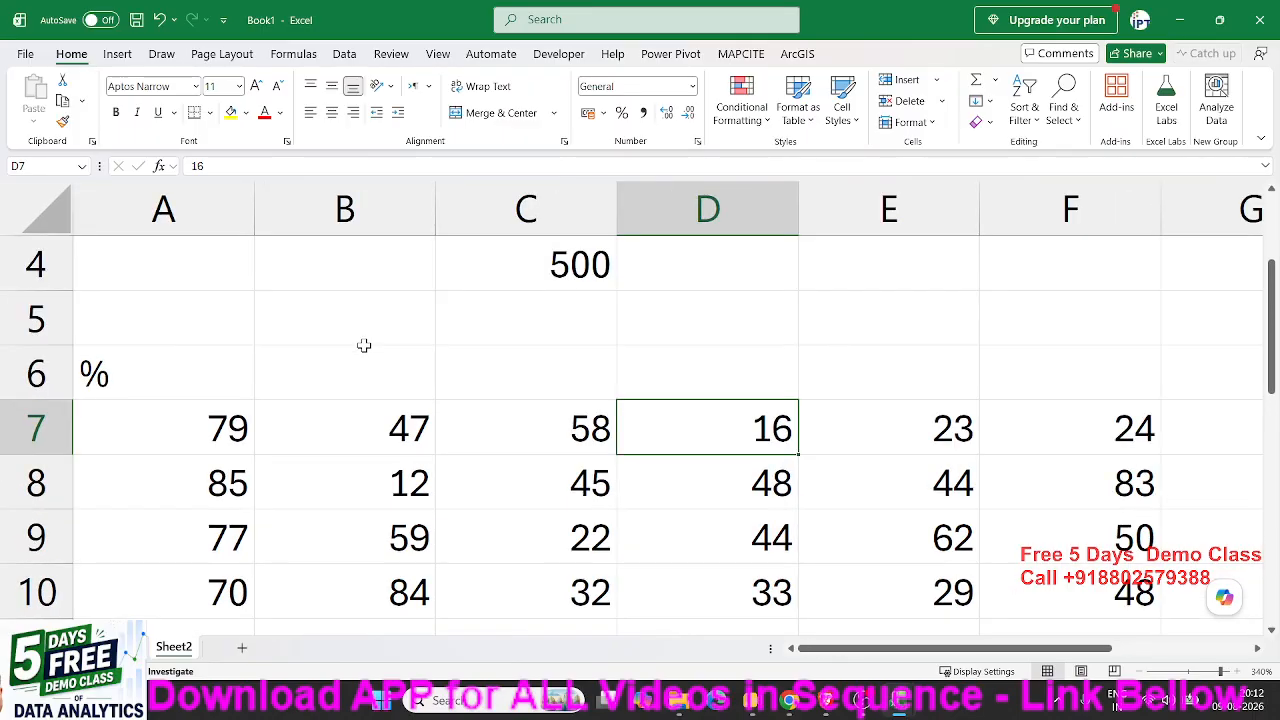
pyautogui.scroll(1, 356, 368)
# - Enter the formula =C4*79% in cell D4
pyautogui.click(646, 415)
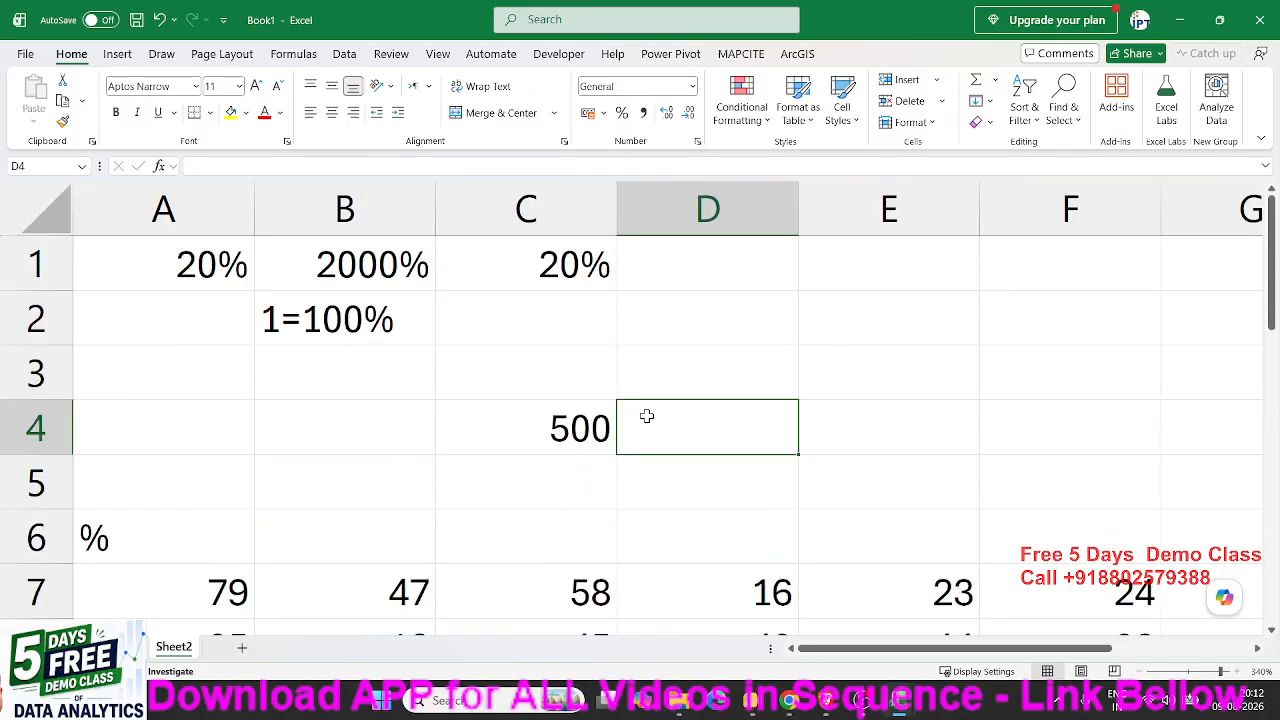
pyautogui.keyDown('ctrl'); pyautogui.scroll(-3, 643, 417); pyautogui.keyUp('ctrl')
pyautogui.click(610, 423)
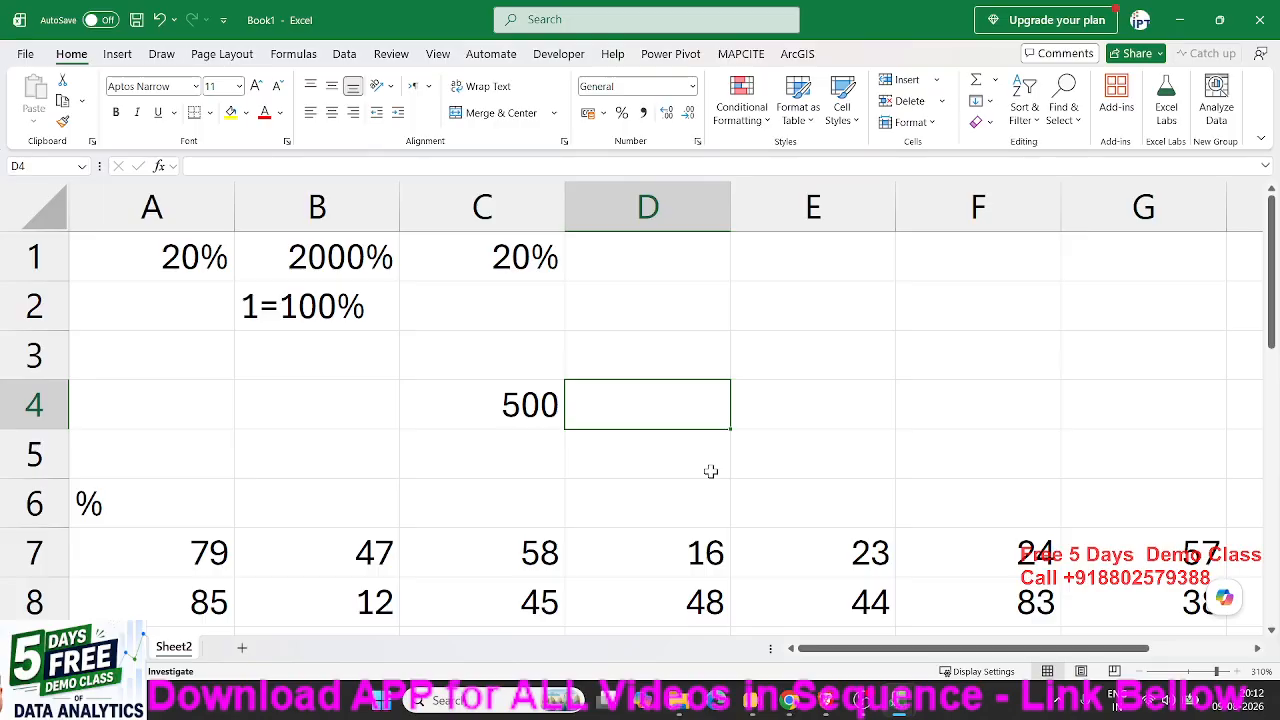
pyautogui.write('=')
pyautogui.click(498, 404)
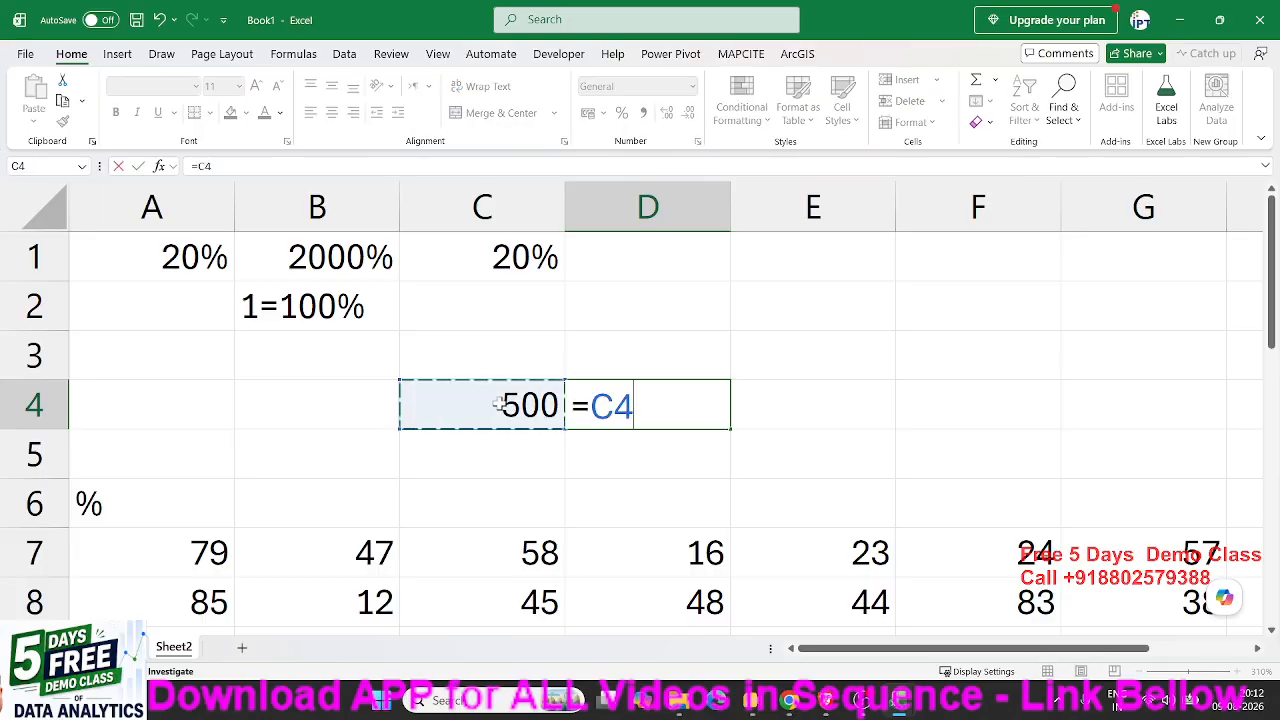
pyautogui.write('*79')
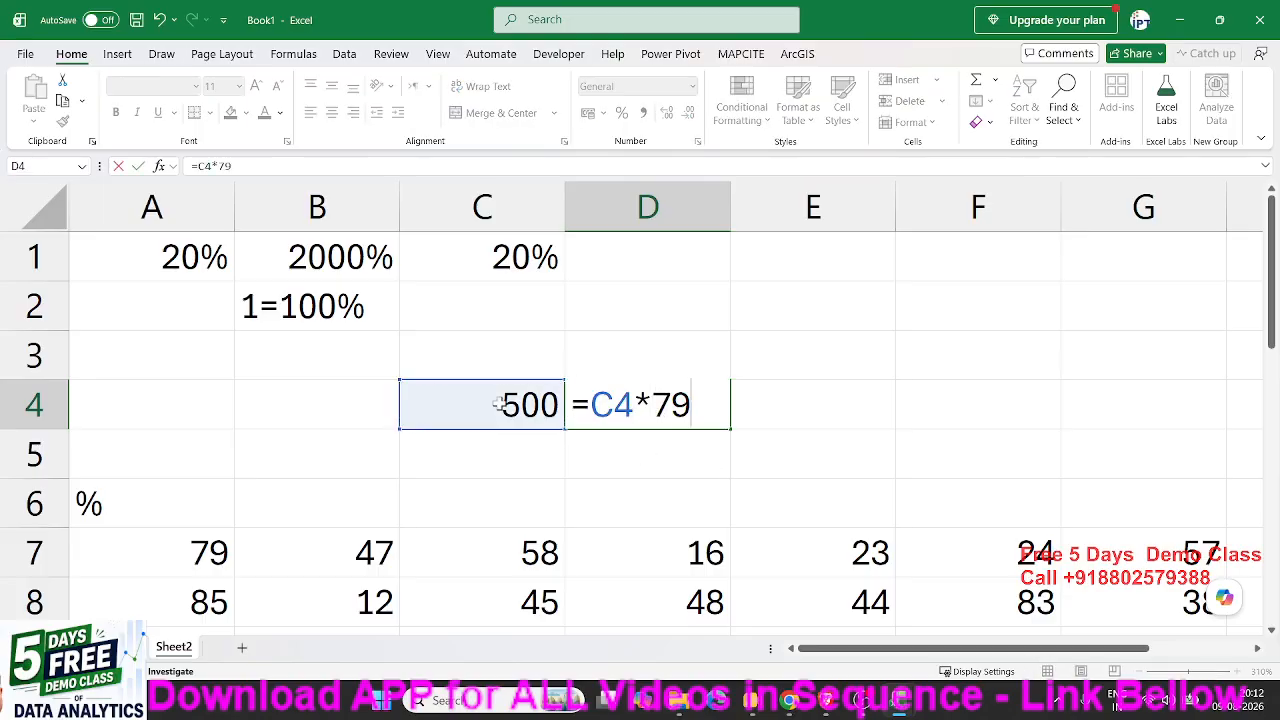
pyautogui.write('%')
pyautogui.press('Return')
pyautogui.press('Up')
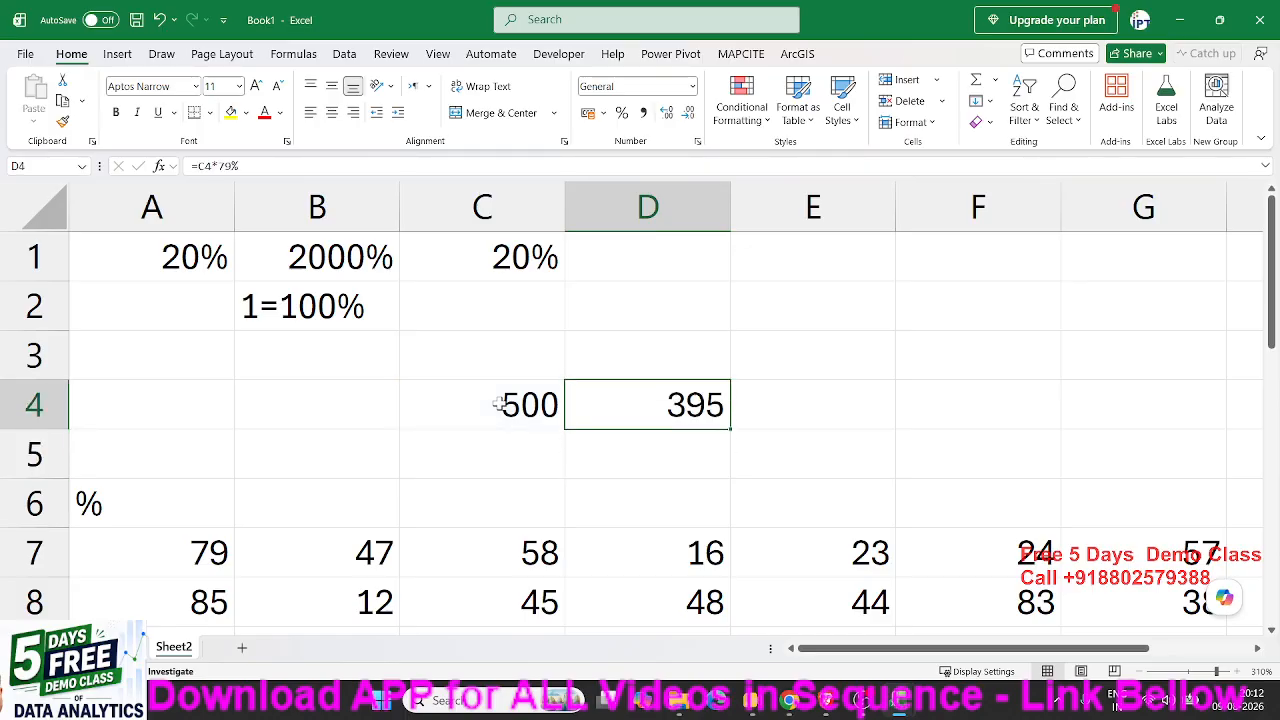
# - Try the formula =C4*D5/100 in E5 with 79 entered in D5, cancel it and clear D5
pyautogui.press('Down')
pyautogui.write('79')
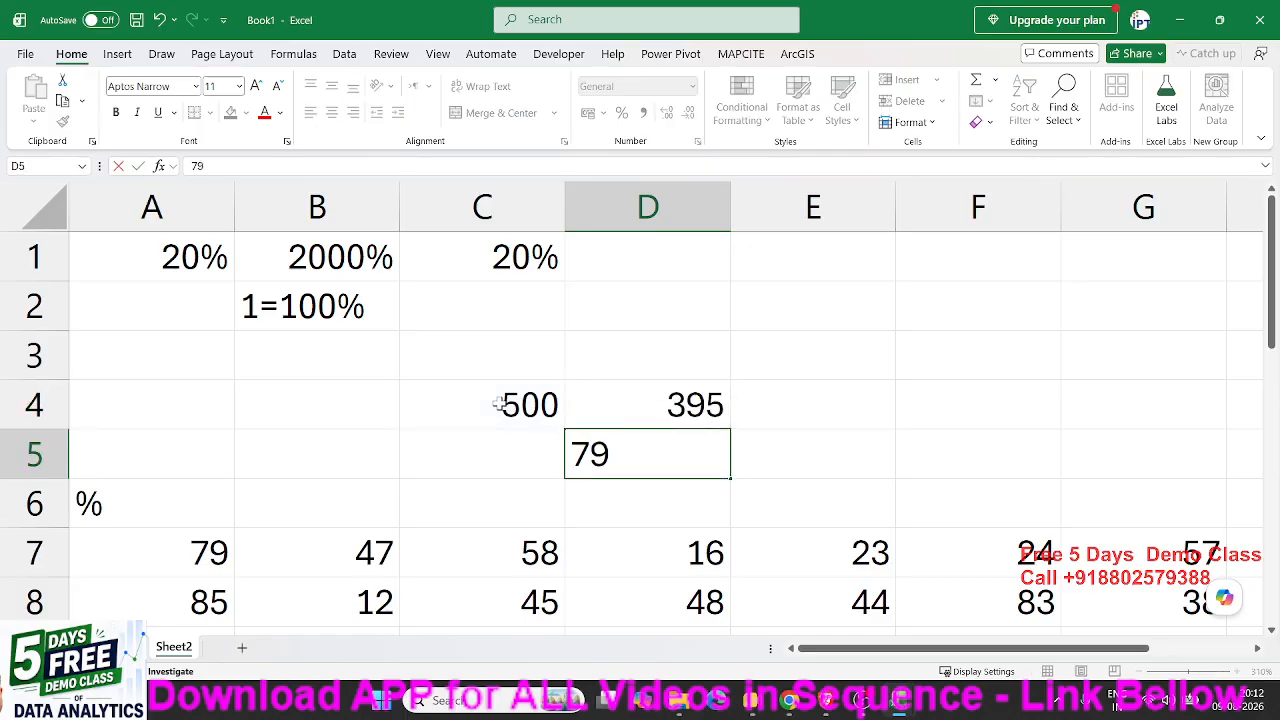
pyautogui.press('Tab')
pyautogui.write('=')
pyautogui.click(498, 403)
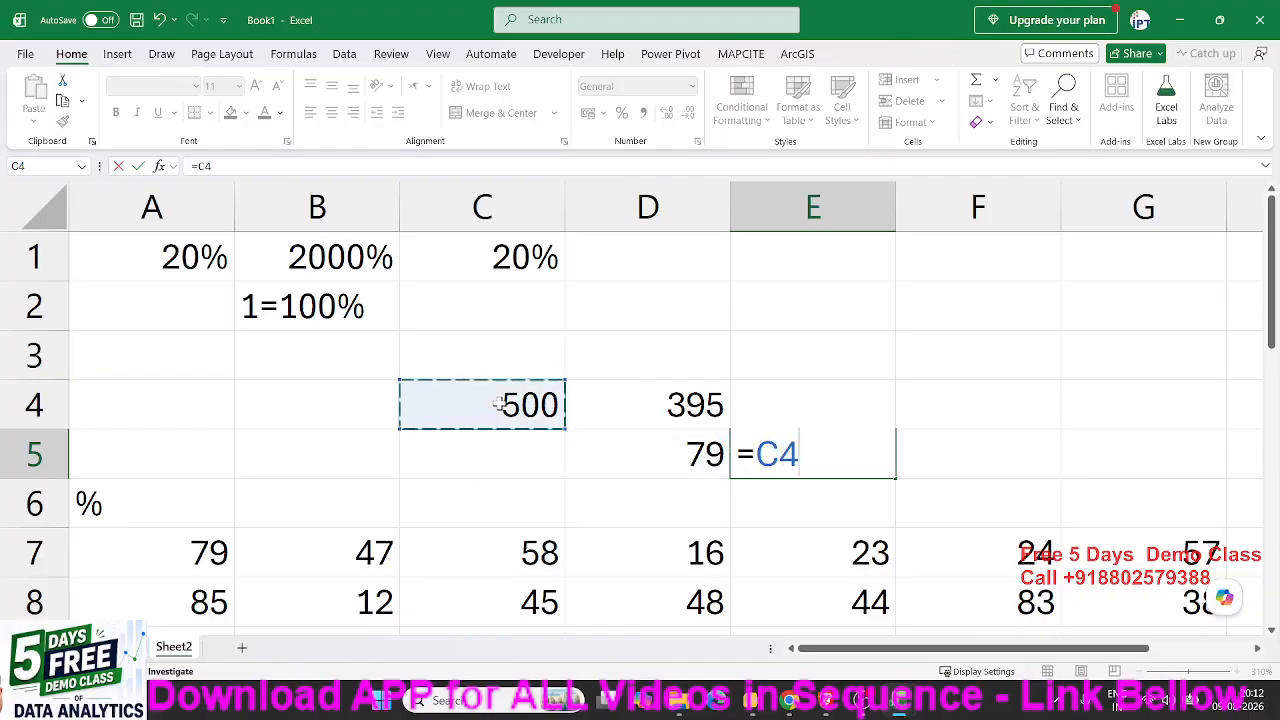
pyautogui.write('*')
pyautogui.press('Left')
pyautogui.write('/100')
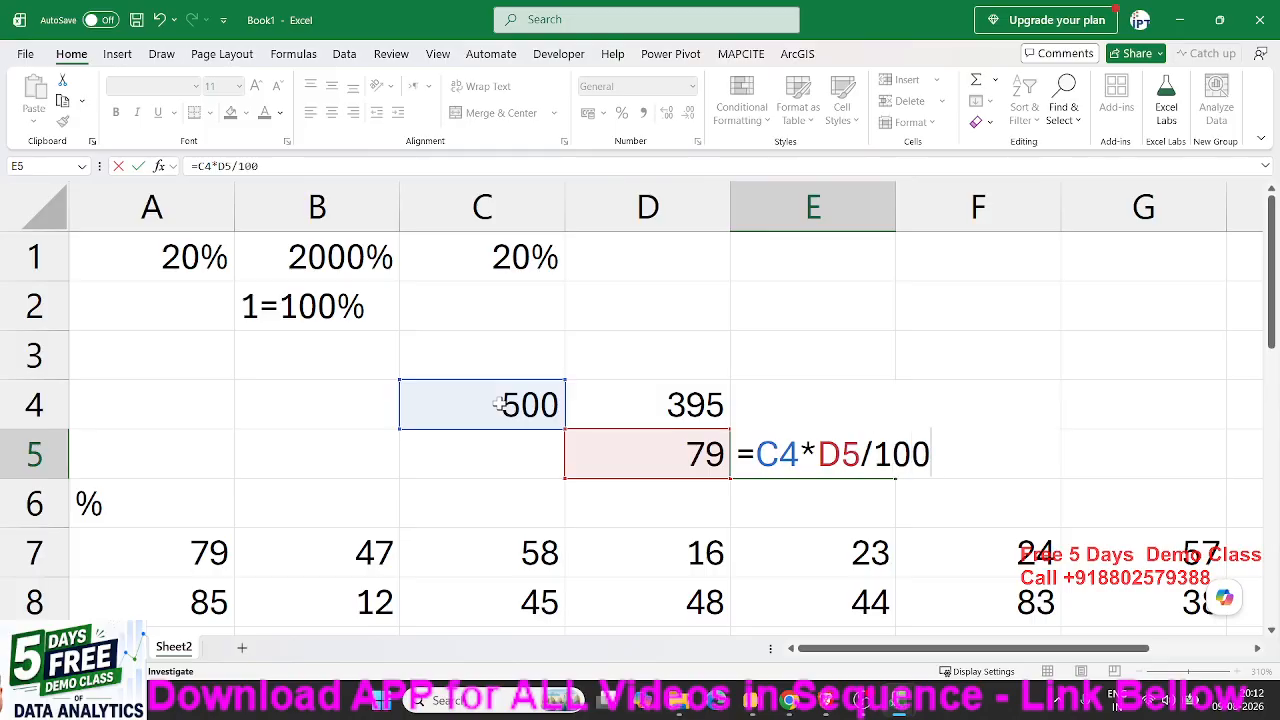
pyautogui.press('Escape')
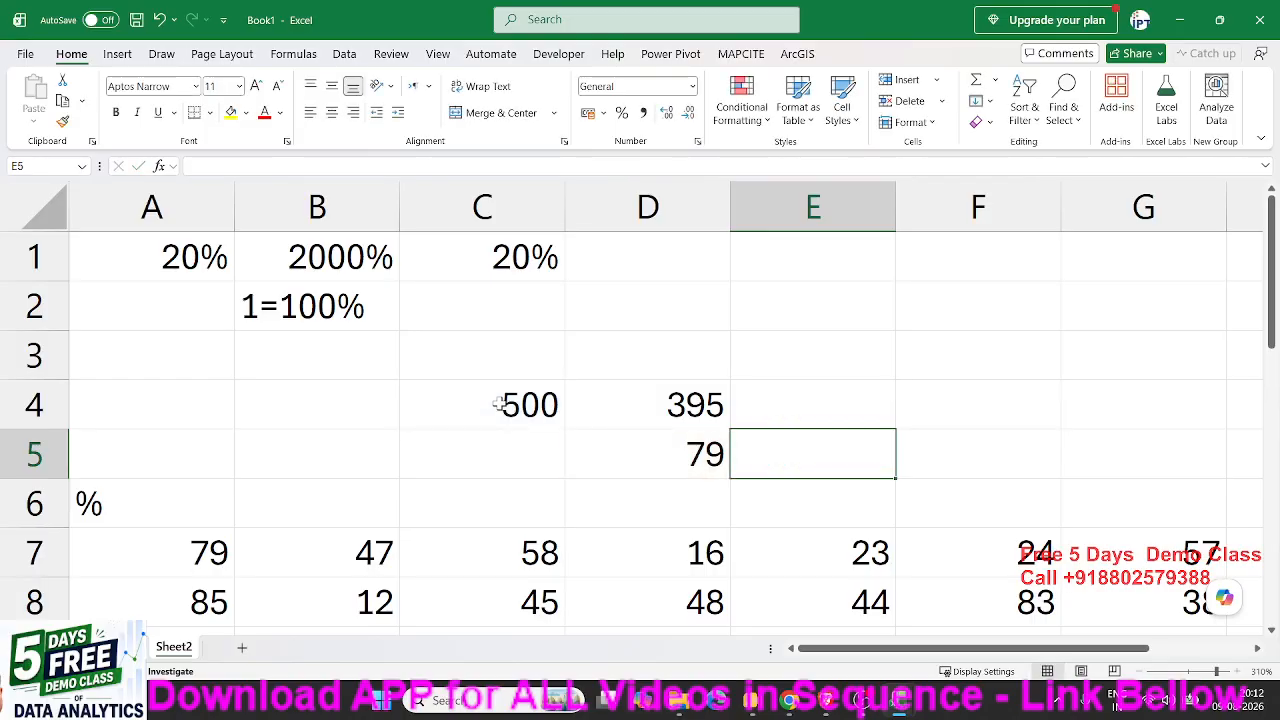
pyautogui.press('Left')
pyautogui.press('Delete')
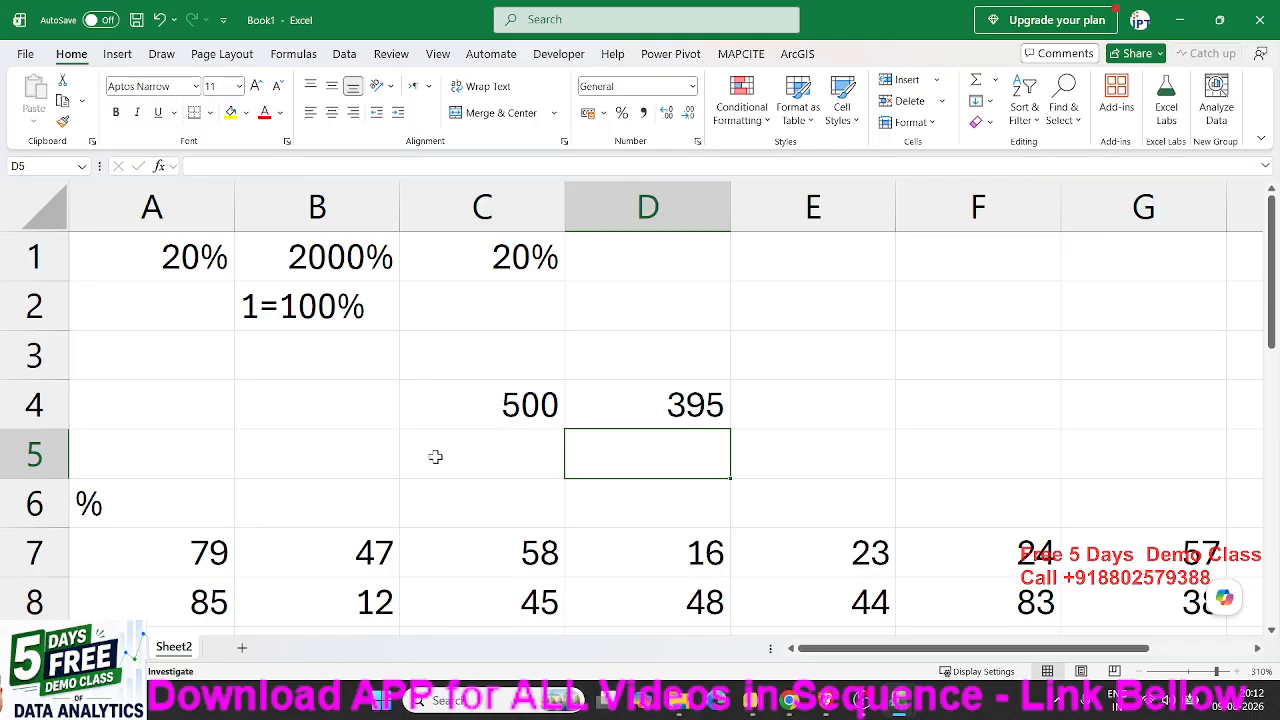
# - Try appending a percent sign to the numbers in A7 and A8, and undo both edits
pyautogui.scroll(-3, 434, 454)
pyautogui.scroll(2, 337, 420)
pyautogui.keyDown('ctrl'); pyautogui.scroll(-1, 333, 420); pyautogui.keyUp('ctrl')
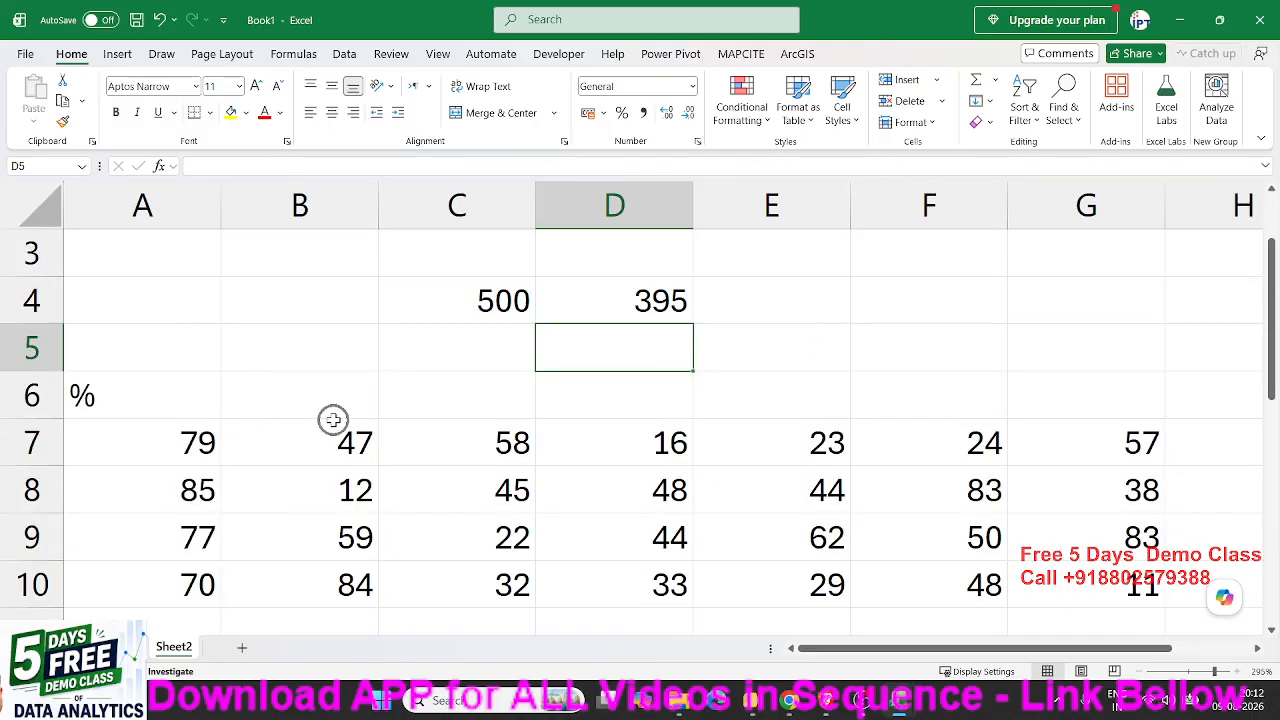
pyautogui.moveTo(106, 454); pyautogui.dragTo(1089, 585)
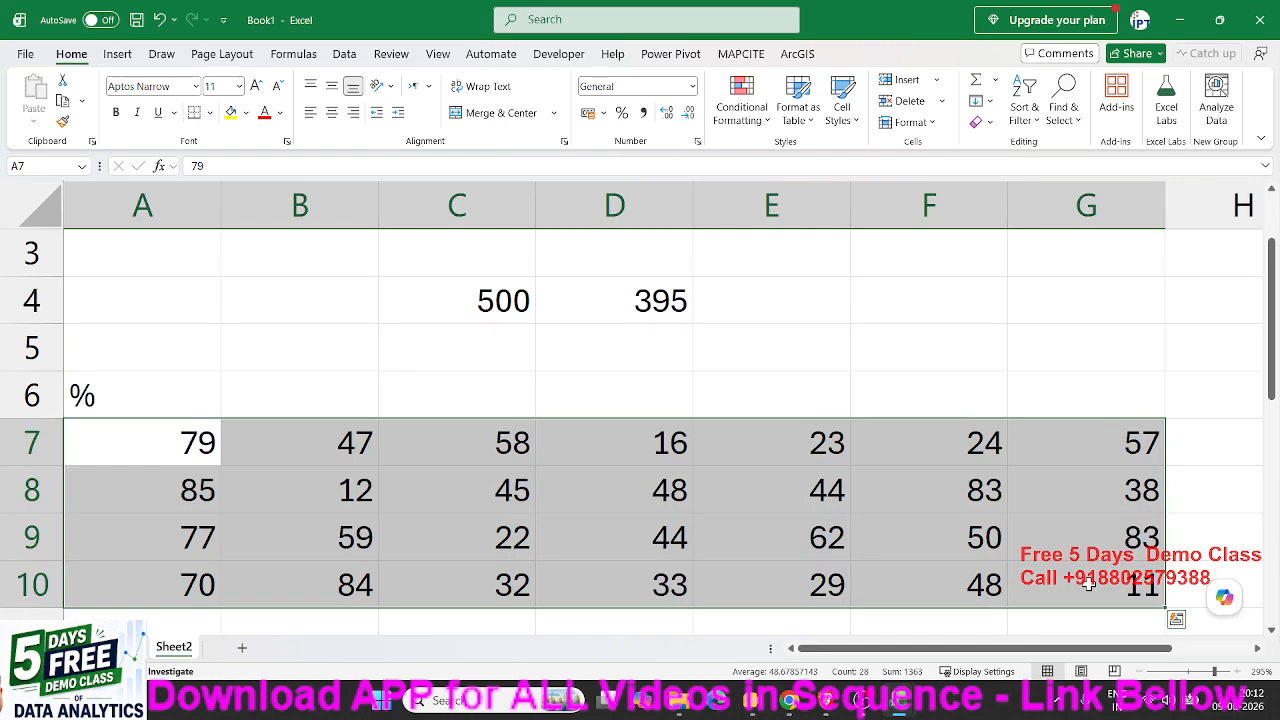
pyautogui.press('Up')
pyautogui.press('Down')
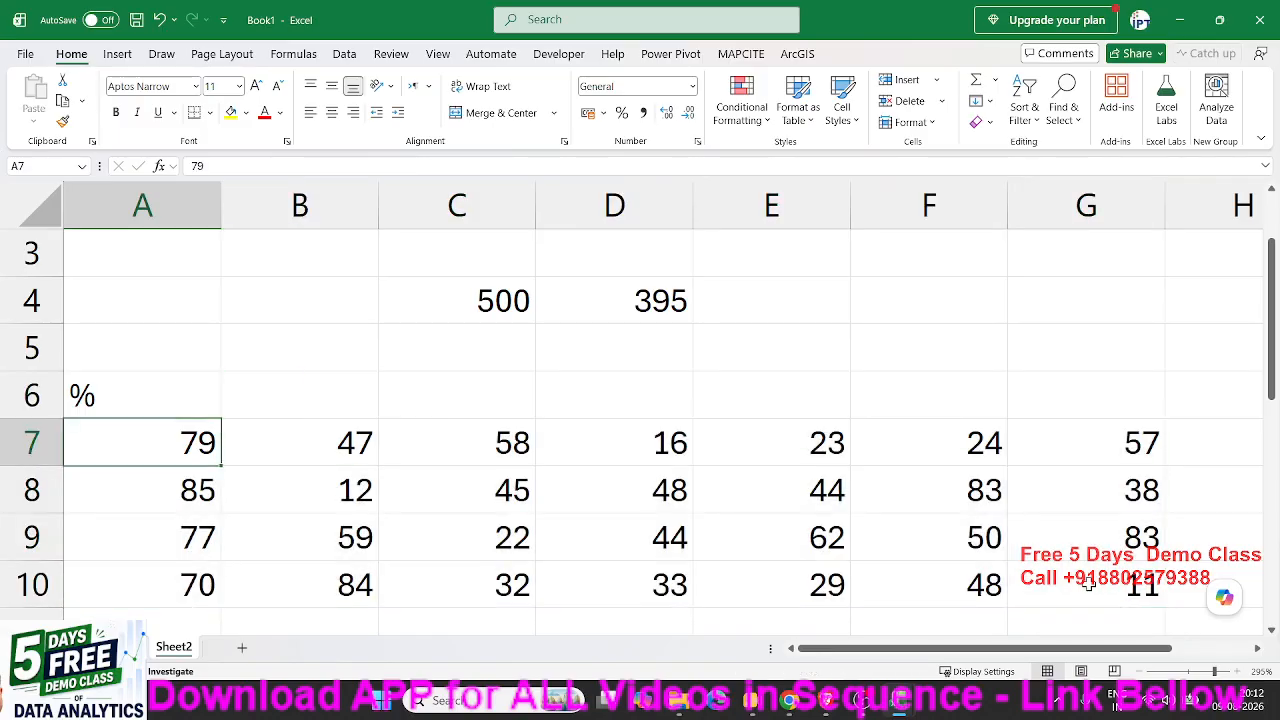
pyautogui.press('F2')
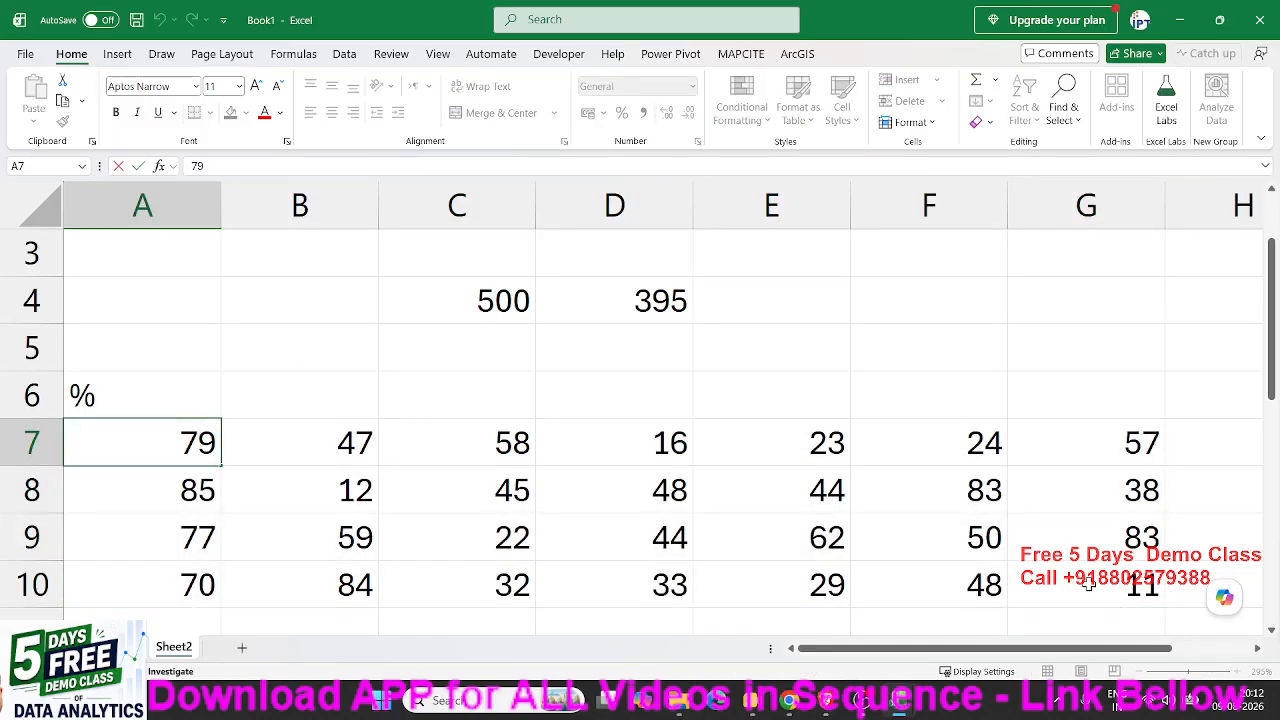
pyautogui.write('%')
pyautogui.press('Return')
pyautogui.press('F2')
pyautogui.write('%')
pyautogui.press('Return')
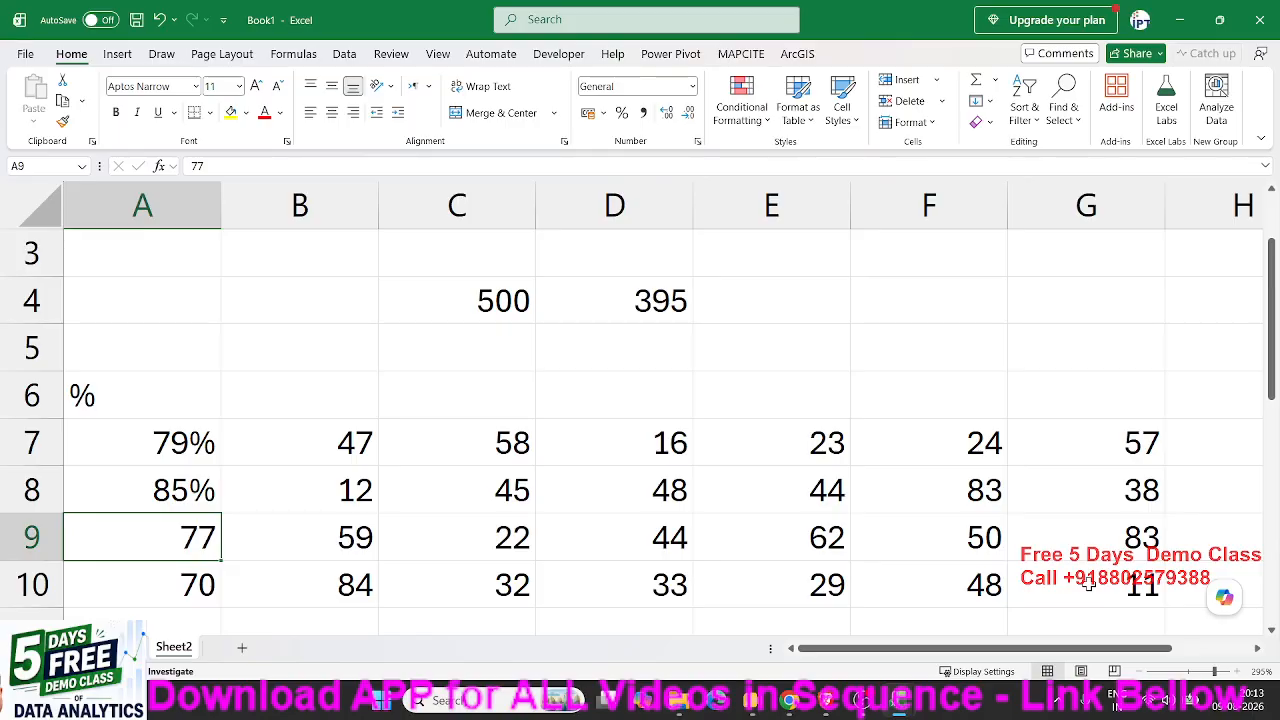
pyautogui.hotkey('ctrl', 'z')
pyautogui.hotkey('ctrl', 'z')
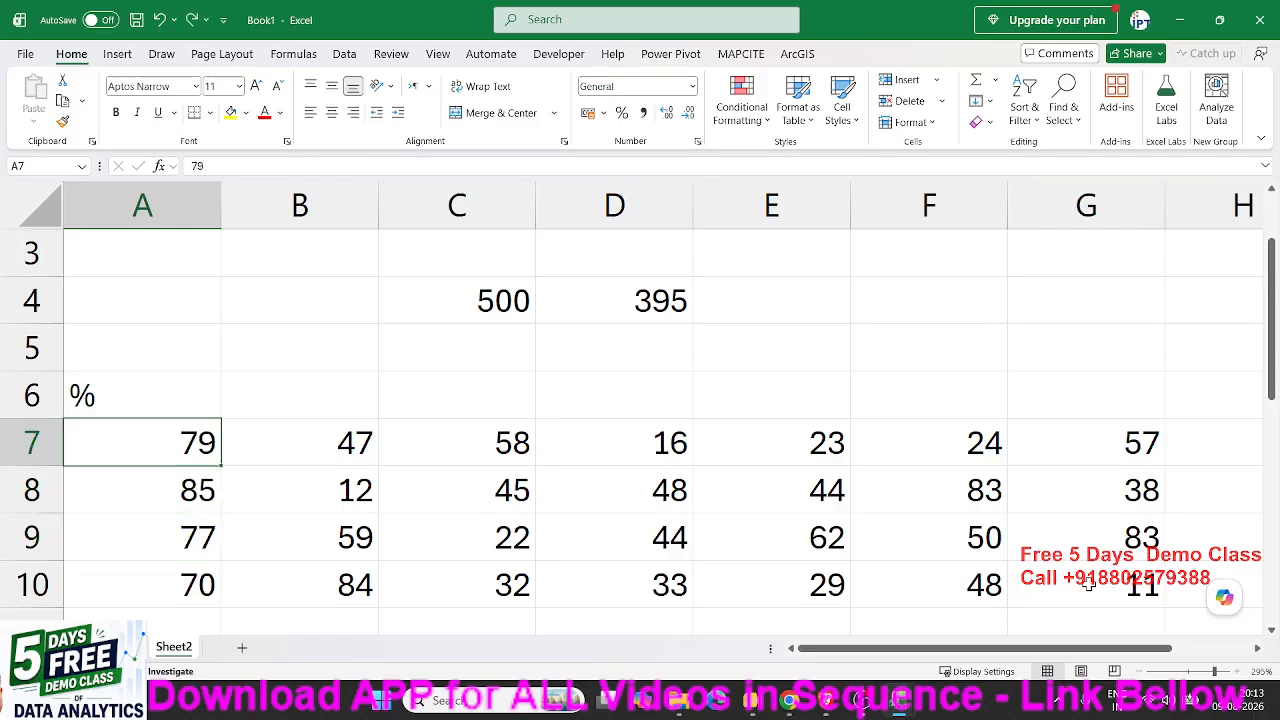
# - Replace the numbers in A7, A8 and A9 with 0.79, 0.85 and 0.77
pyautogui.write('0.79')
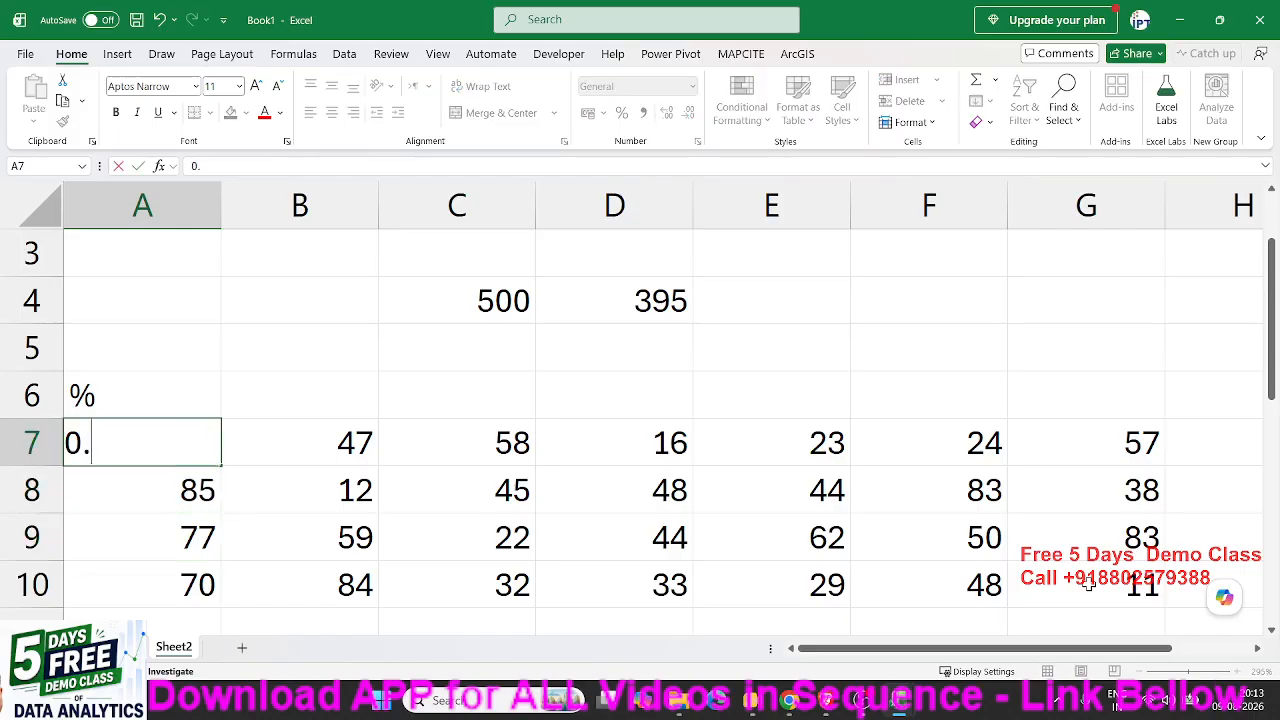
pyautogui.press('Return')
pyautogui.write('0.85')
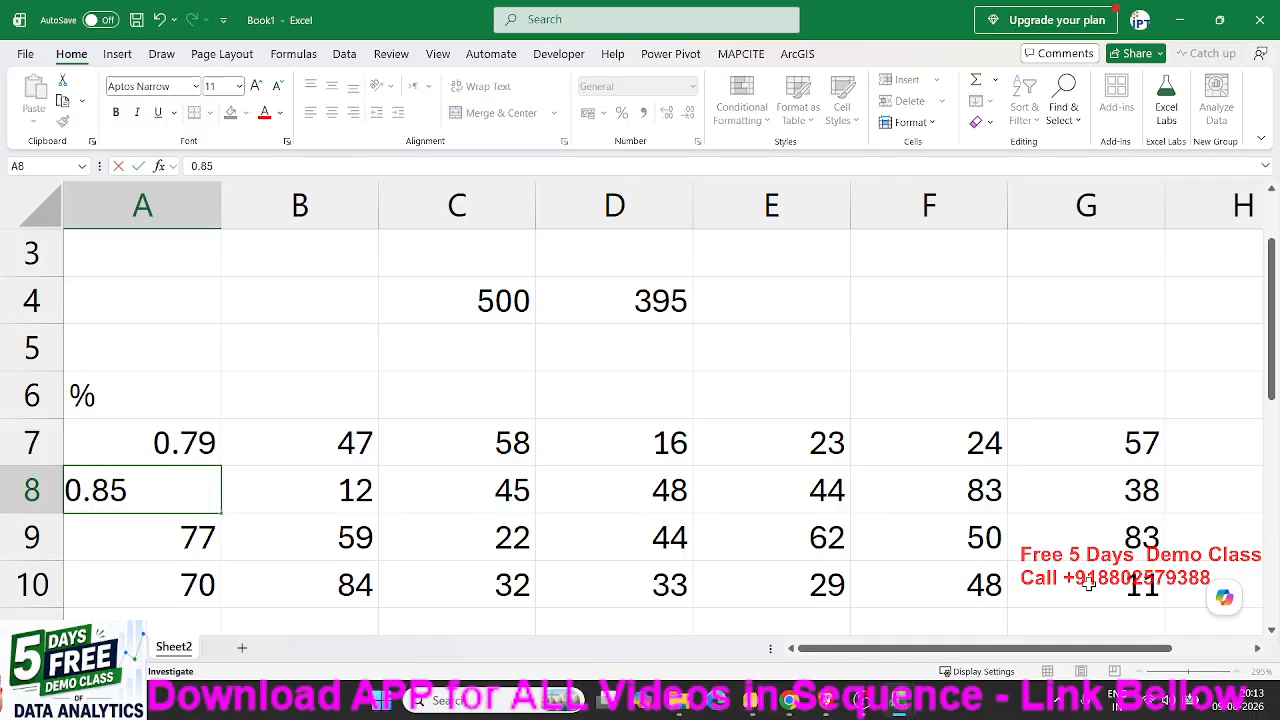
pyautogui.press('Return')
pyautogui.write('0.77')
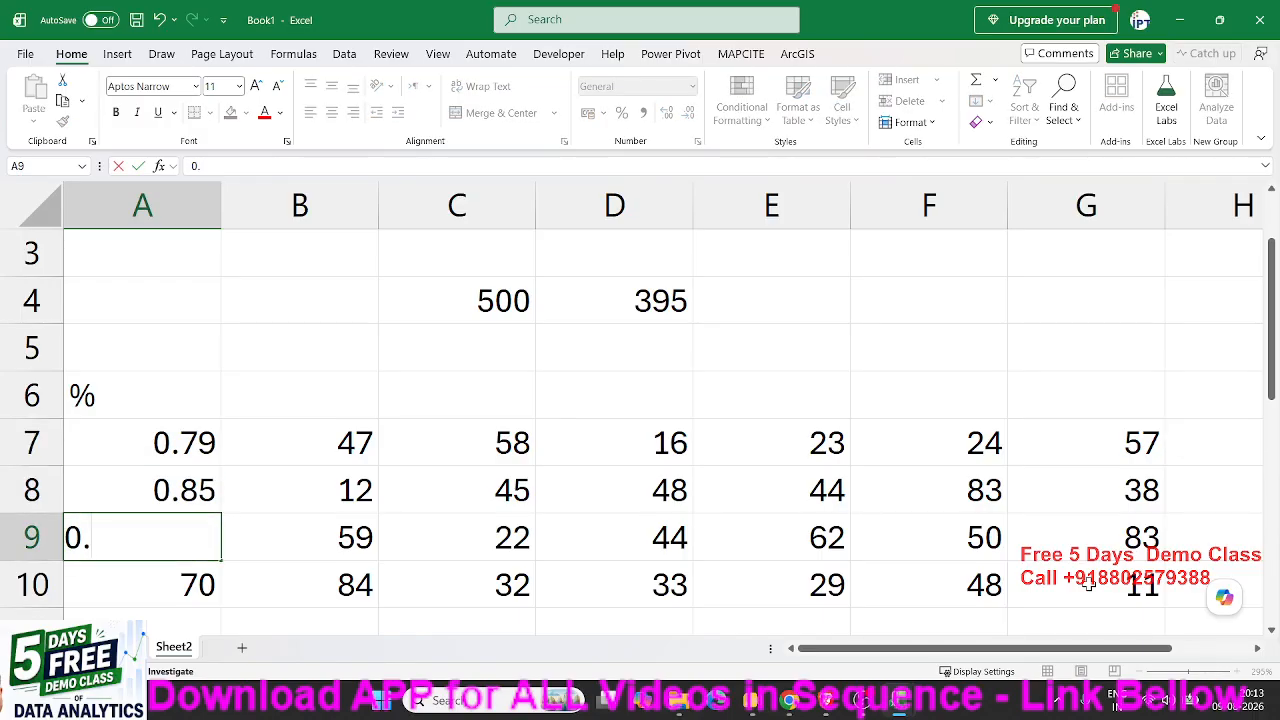
pyautogui.press('Return')
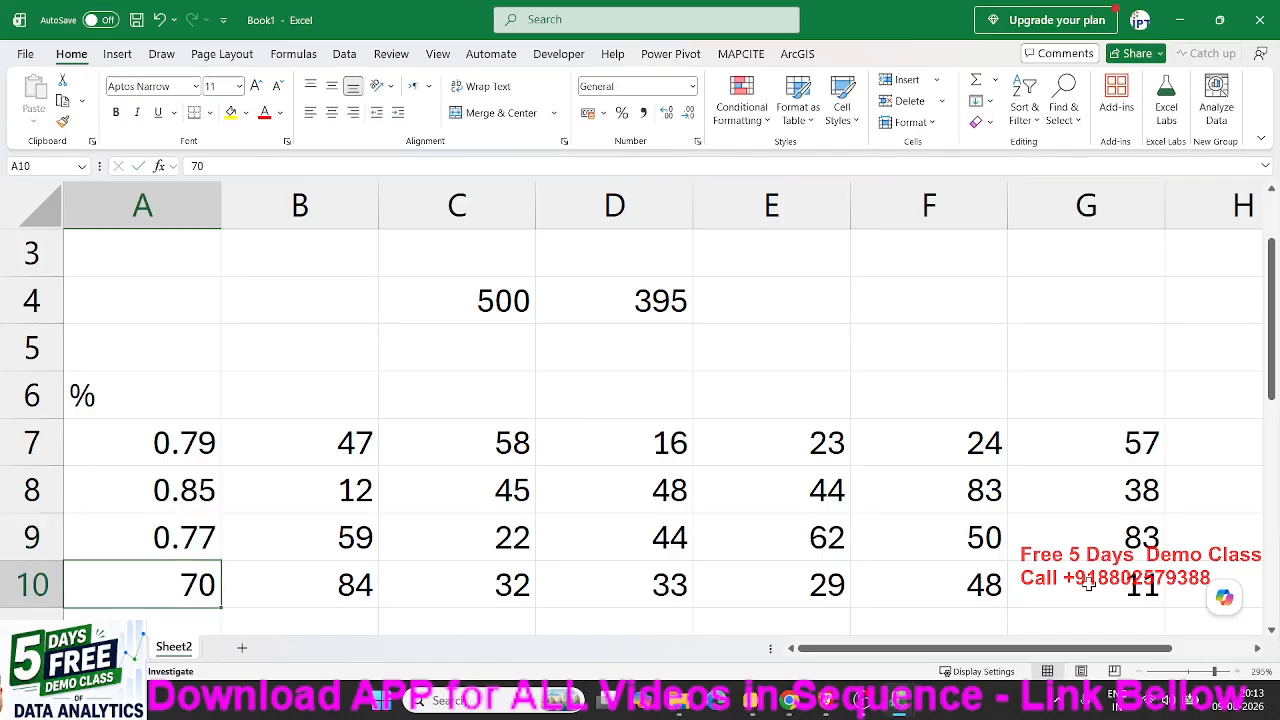
# - Format cells A7:A9 as percentages
pyautogui.press('Up')
pyautogui.hotkey('shift', 'Up')
pyautogui.hotkey('shift', 'Up')
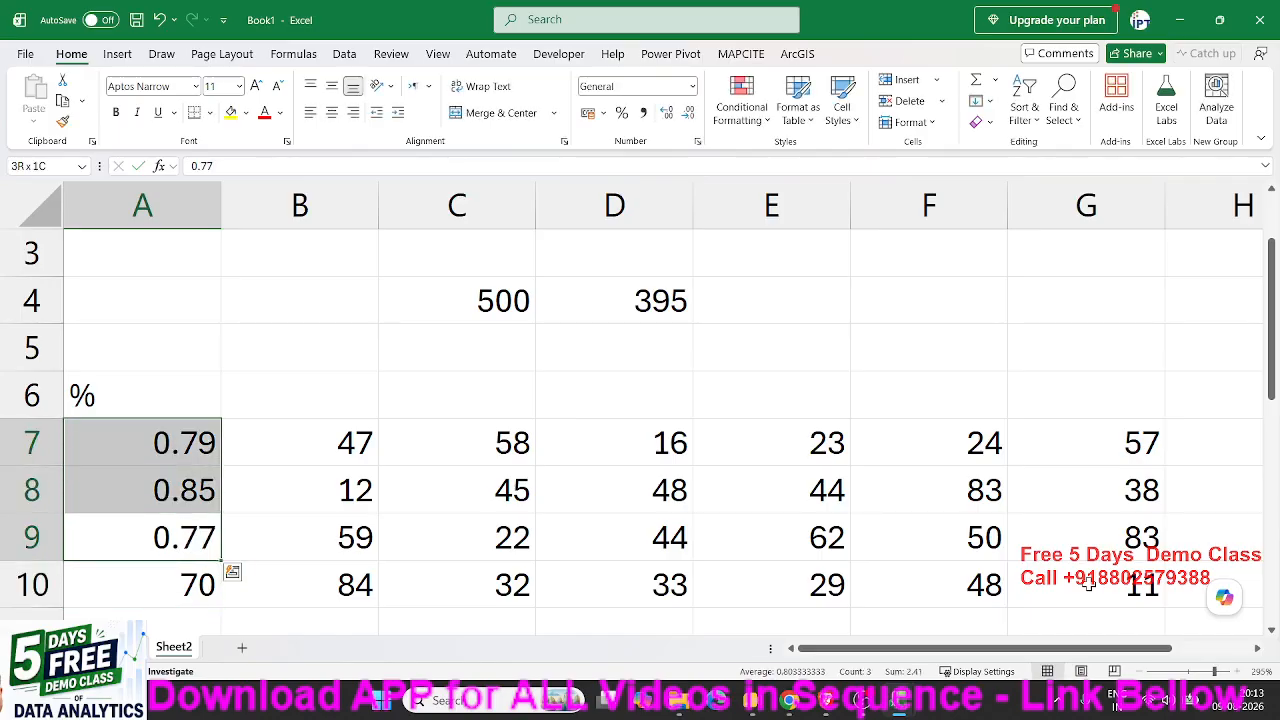
pyautogui.click(621, 113)
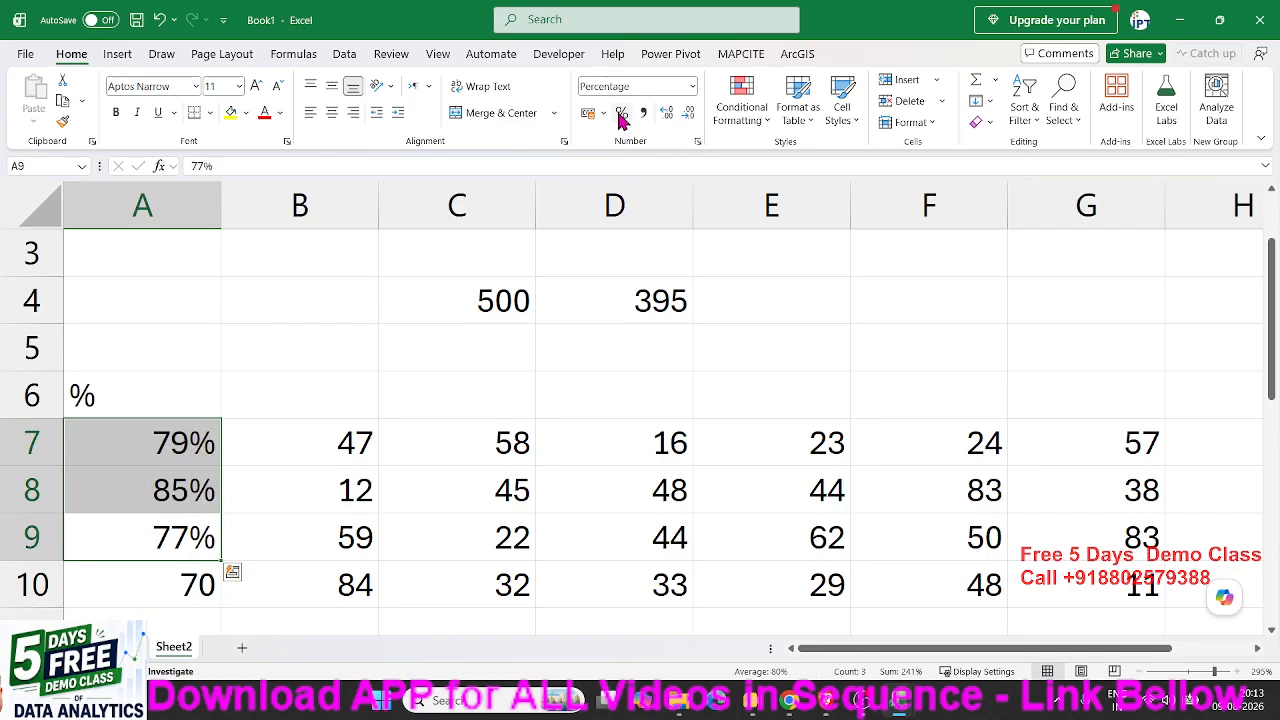
# - Undo the percentage format and the three decimal entries in A7:A9
pyautogui.hotkey('ctrl', 'z')
pyautogui.hotkey('ctrl', 'z')
pyautogui.hotkey('ctrl', 'z')
pyautogui.hotkey('ctrl', 'z')
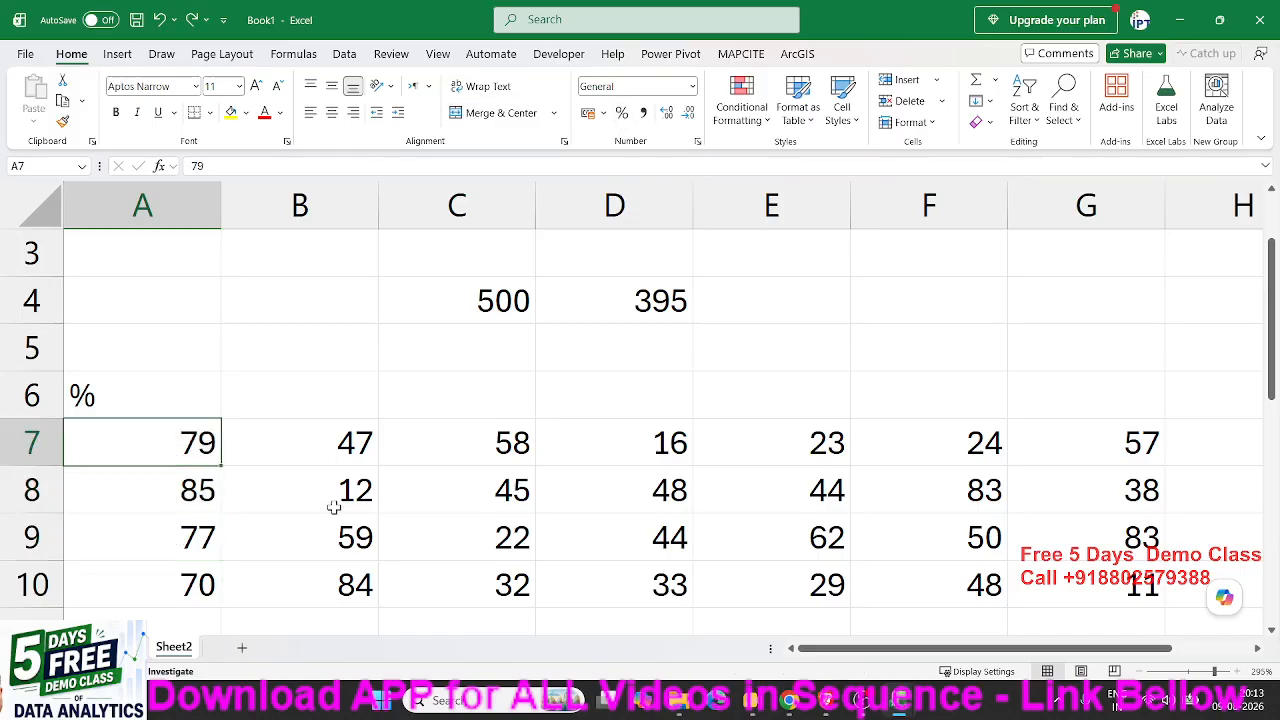
# - Enter 100 in cell F4 of Sheet2
pyautogui.click(150, 646)
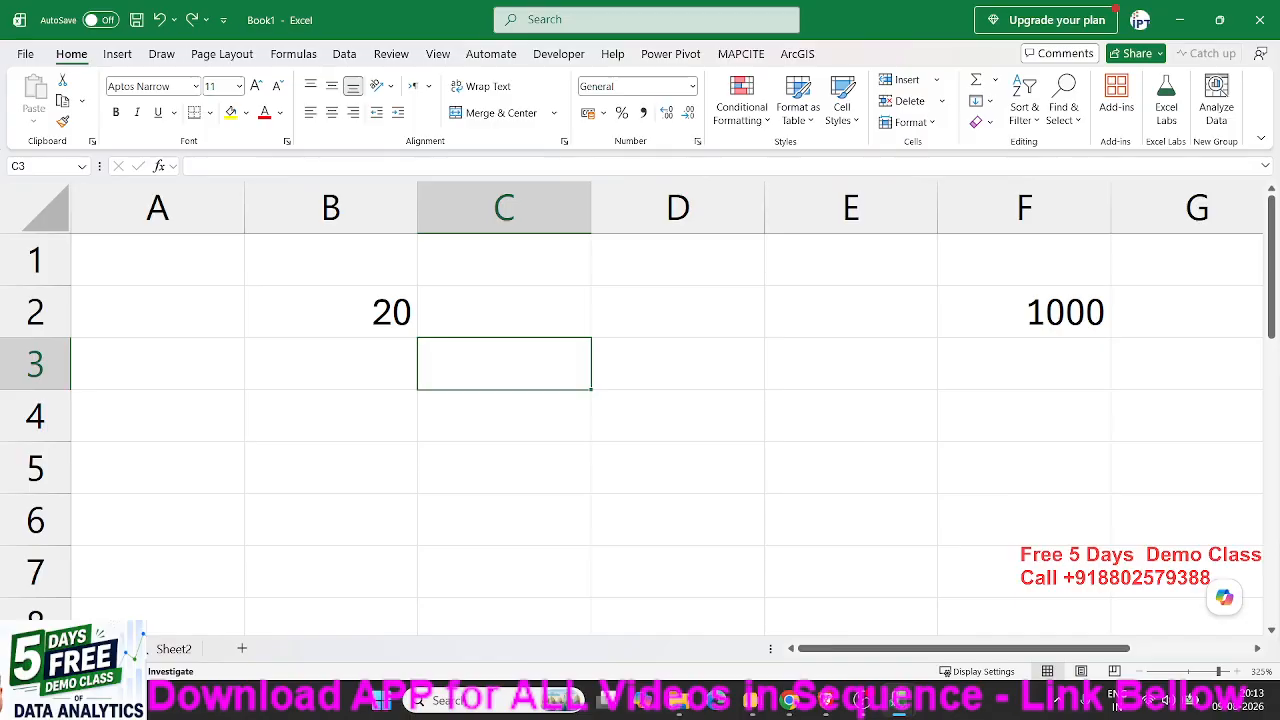
pyautogui.click(120, 648)
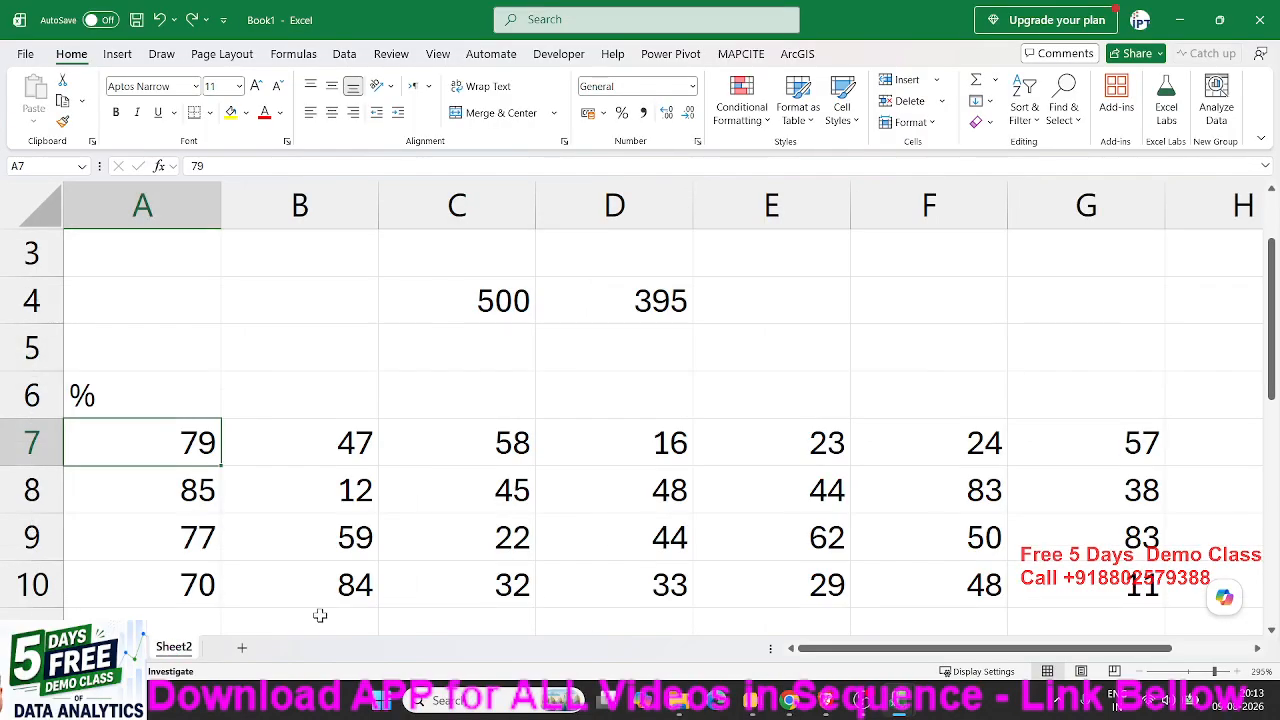
pyautogui.click(930, 299)
pyautogui.write('100')
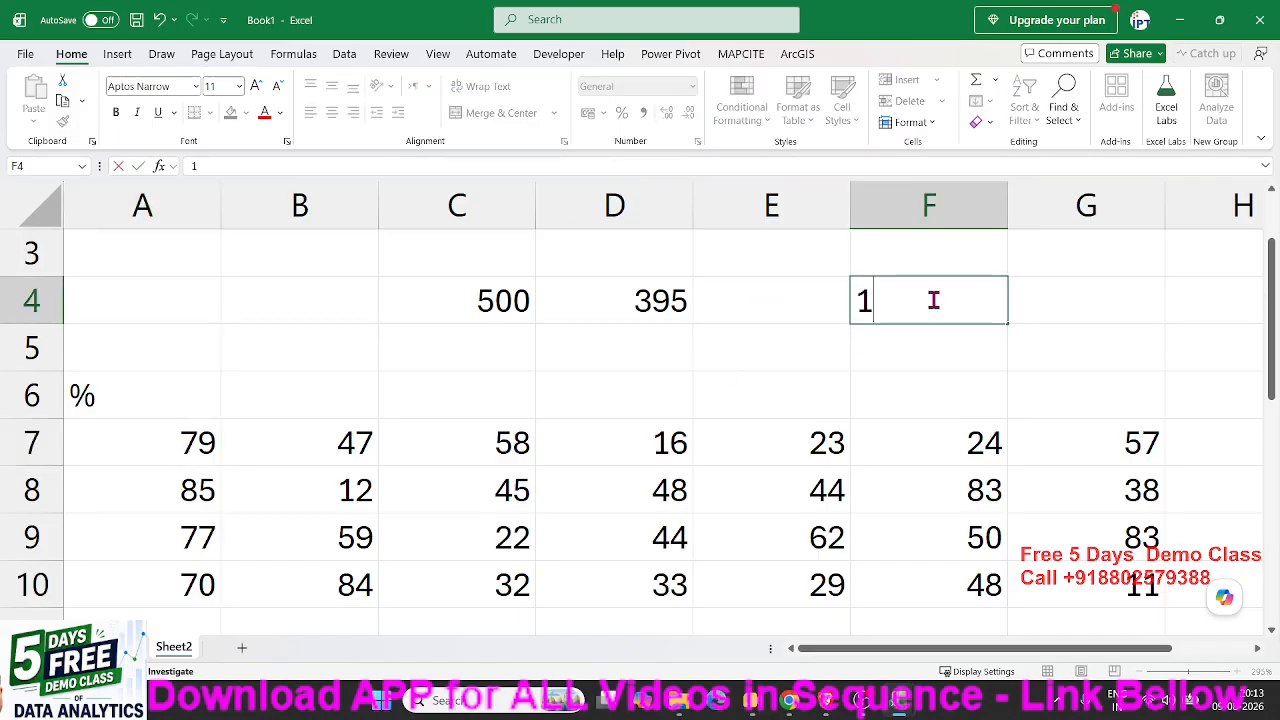
pyautogui.press('Return')
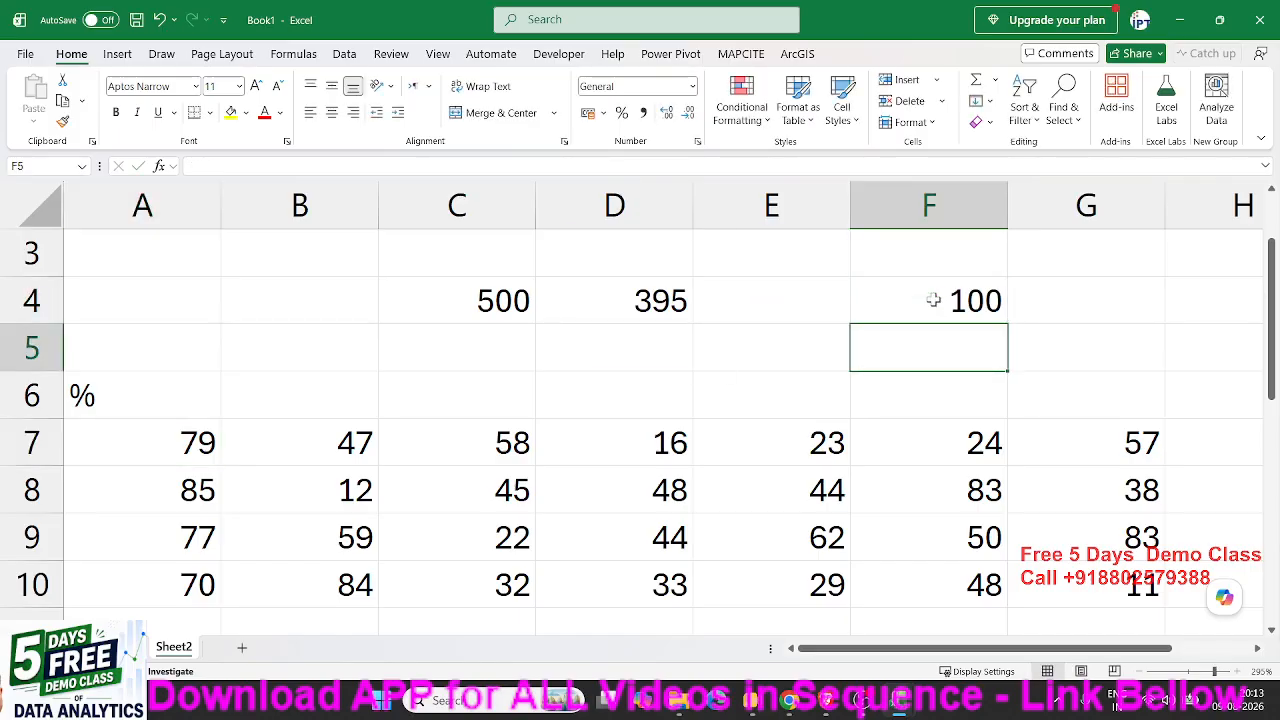
# - Divide the numbers in A7:G10 by the 100 in F4 using the Paste Special Divide operation
pyautogui.click(932, 299)
pyautogui.hotkey('ctrl', 'c')
pyautogui.moveTo(185, 435); pyautogui.dragTo(1092, 580)
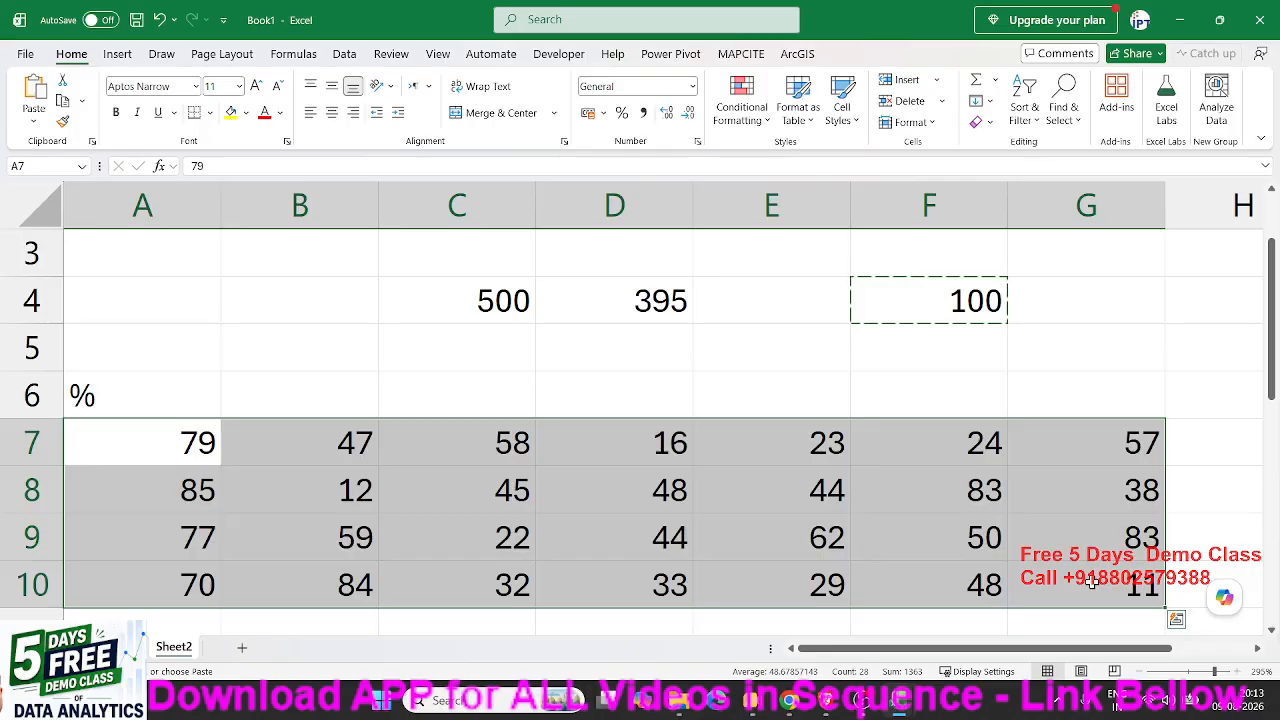
pyautogui.rightClick(736, 513)
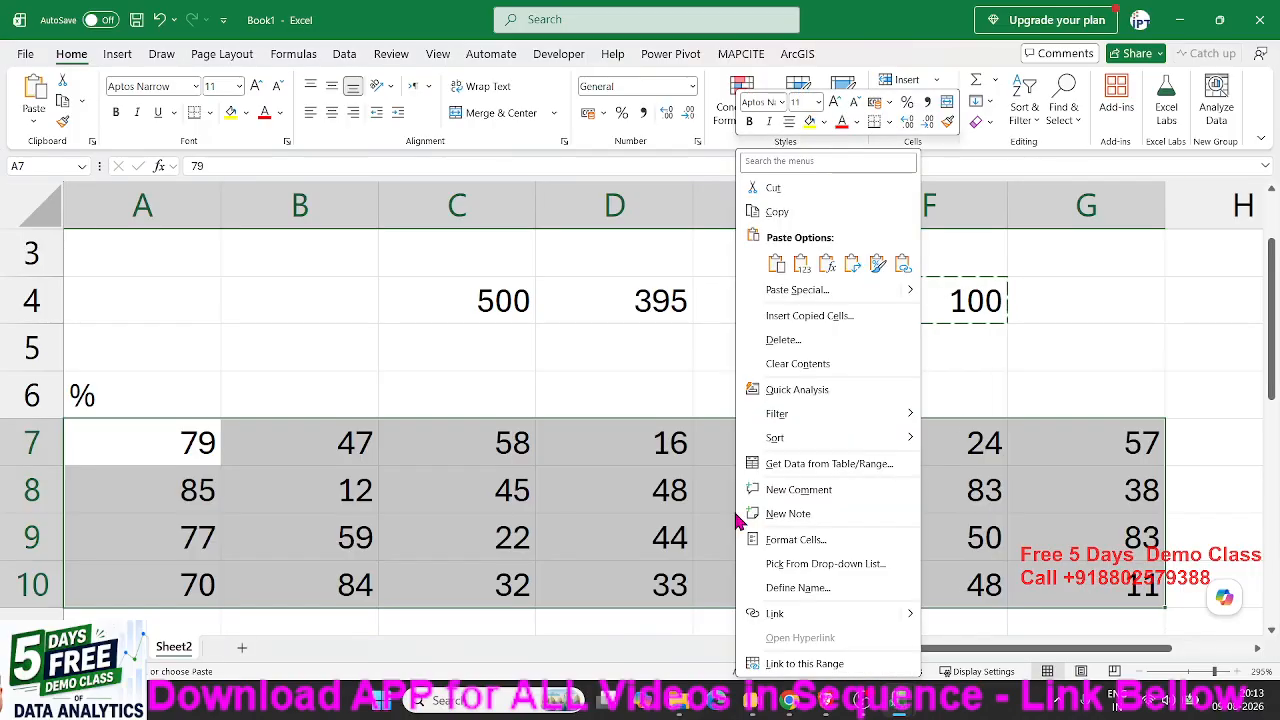
pyautogui.click(791, 290)
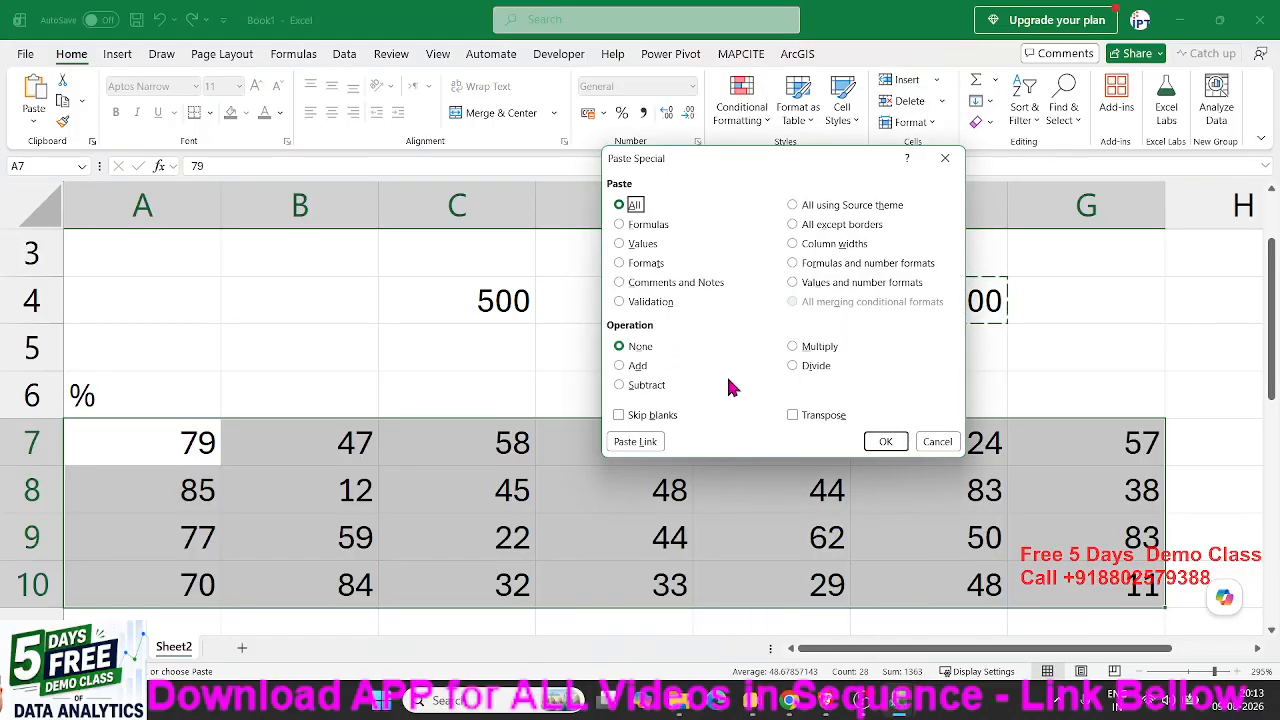
pyautogui.click(796, 366)
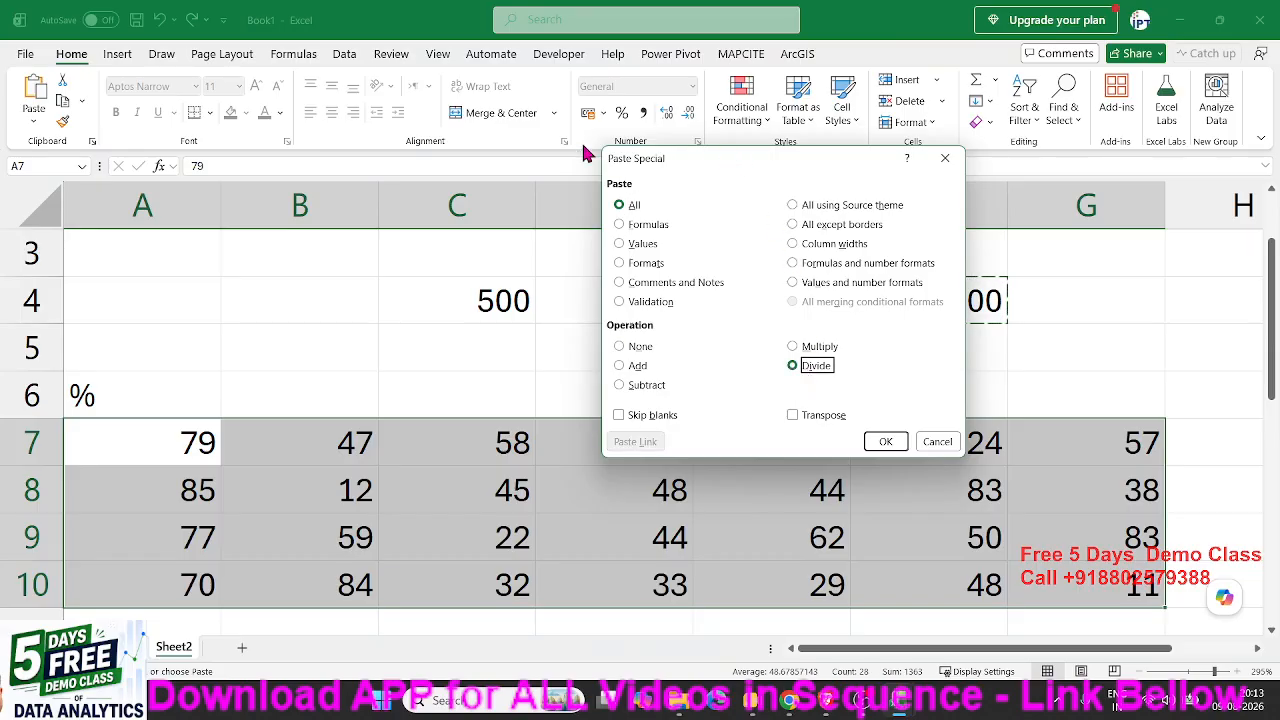
pyautogui.moveTo(694, 164); pyautogui.dragTo(439, 124)
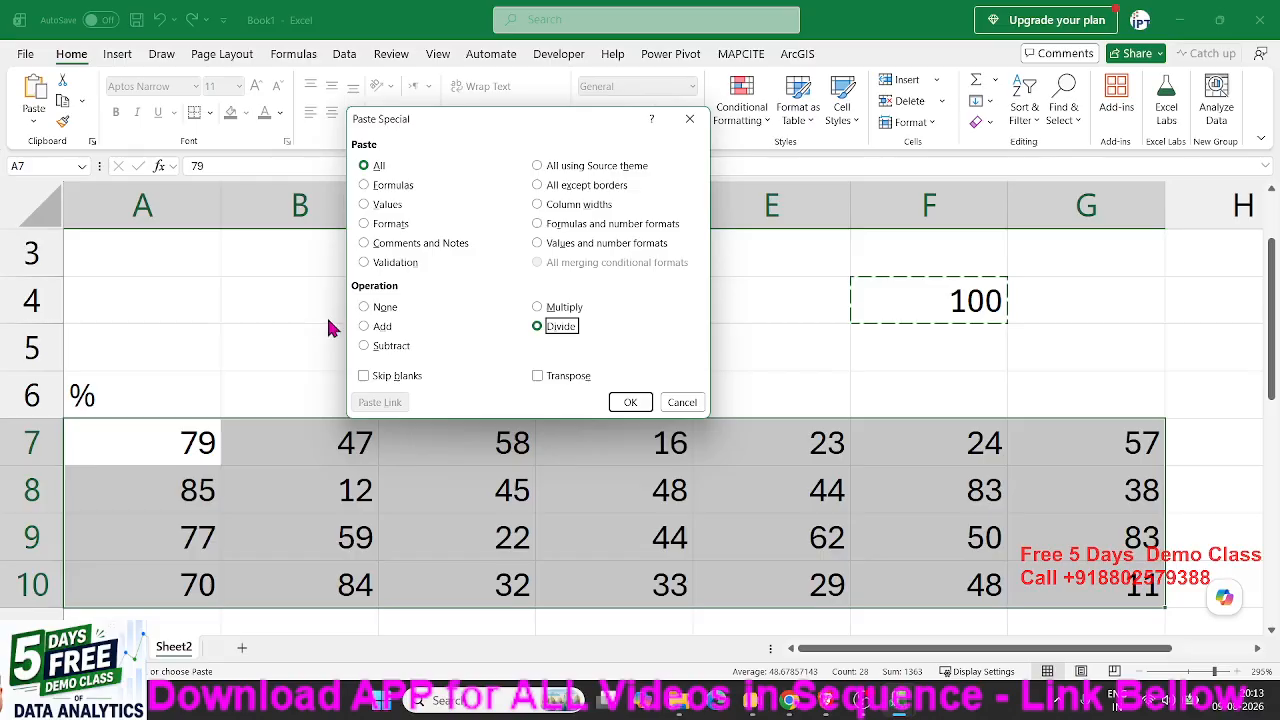
pyautogui.click(557, 333)
pyautogui.click(631, 402)
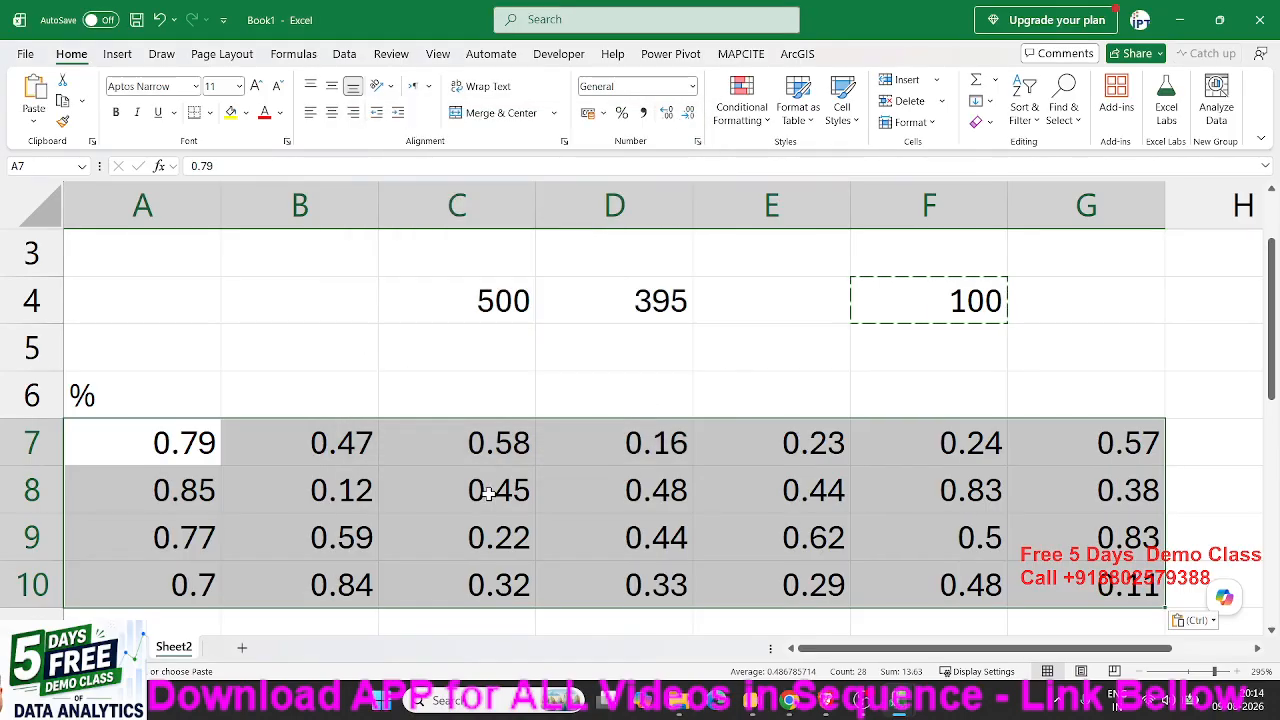
# - Try the percentage format on A7:G10, and undo both the format and the division
pyautogui.press('ctrl')
pyautogui.click(622, 113)
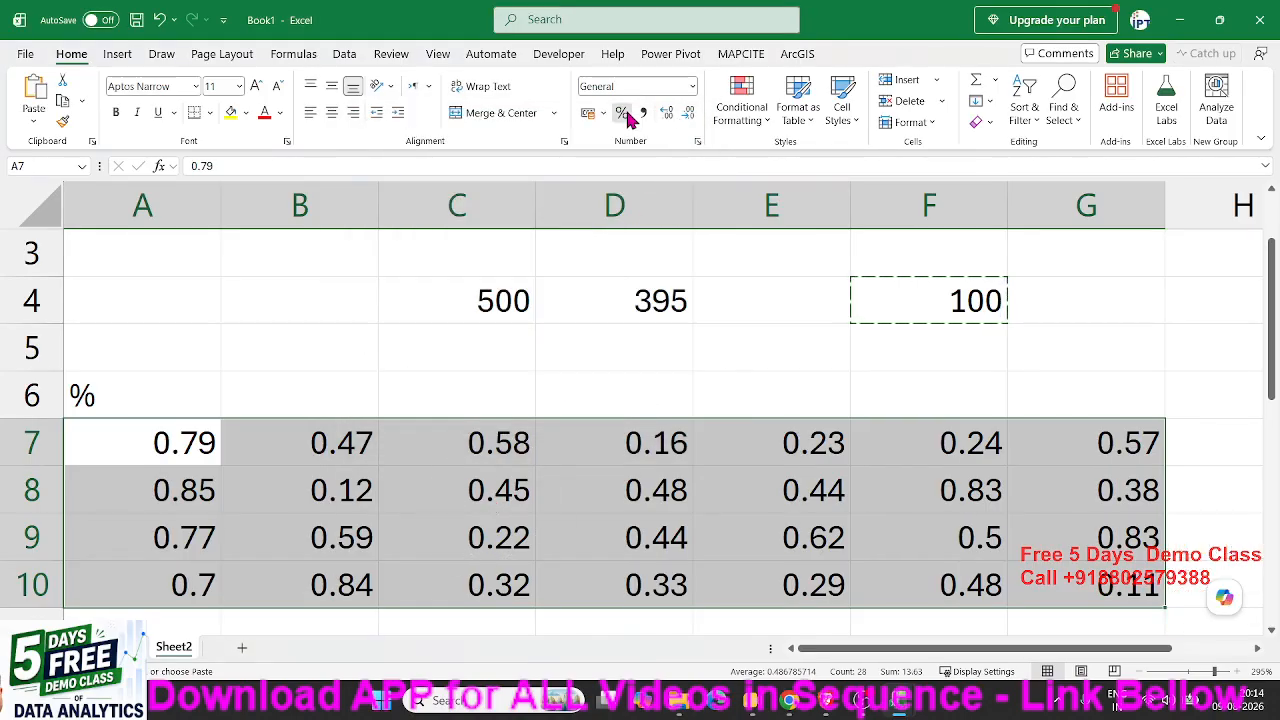
pyautogui.hotkey('ctrl', 'z')
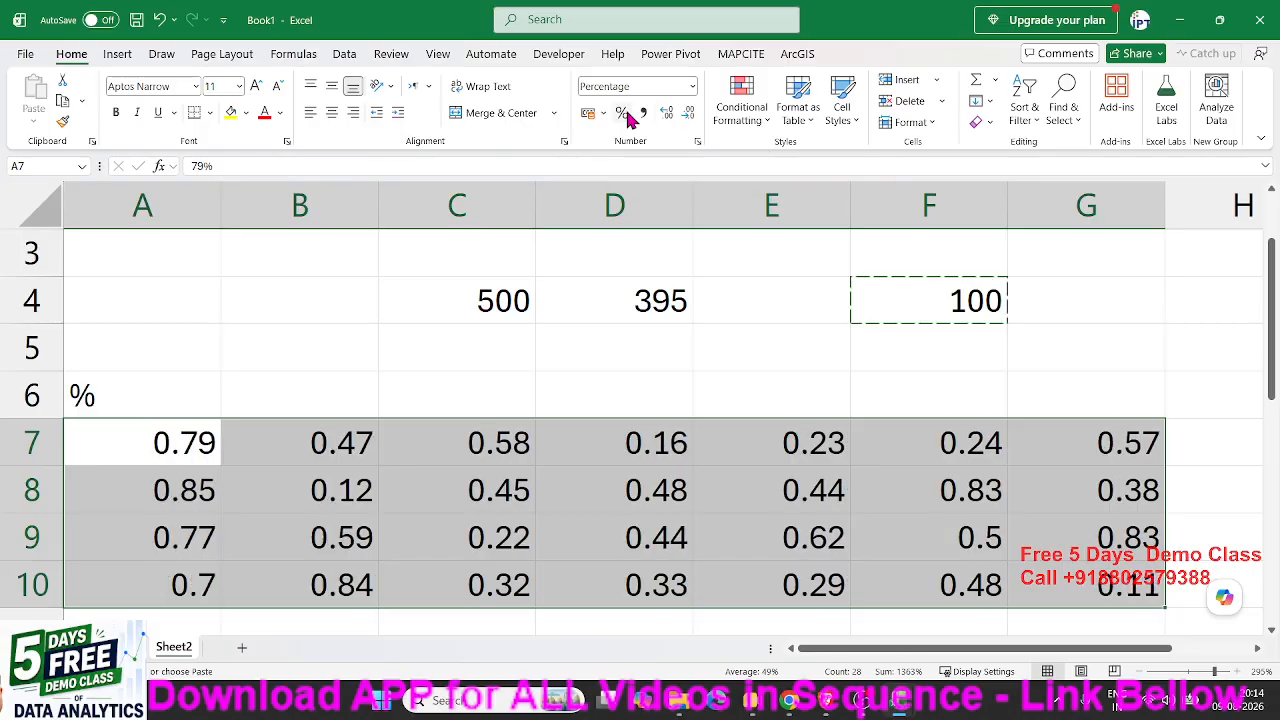
pyautogui.hotkey('ctrl', 'z')
# - Re-enter 100 in cell F4
pyautogui.click(990, 302)
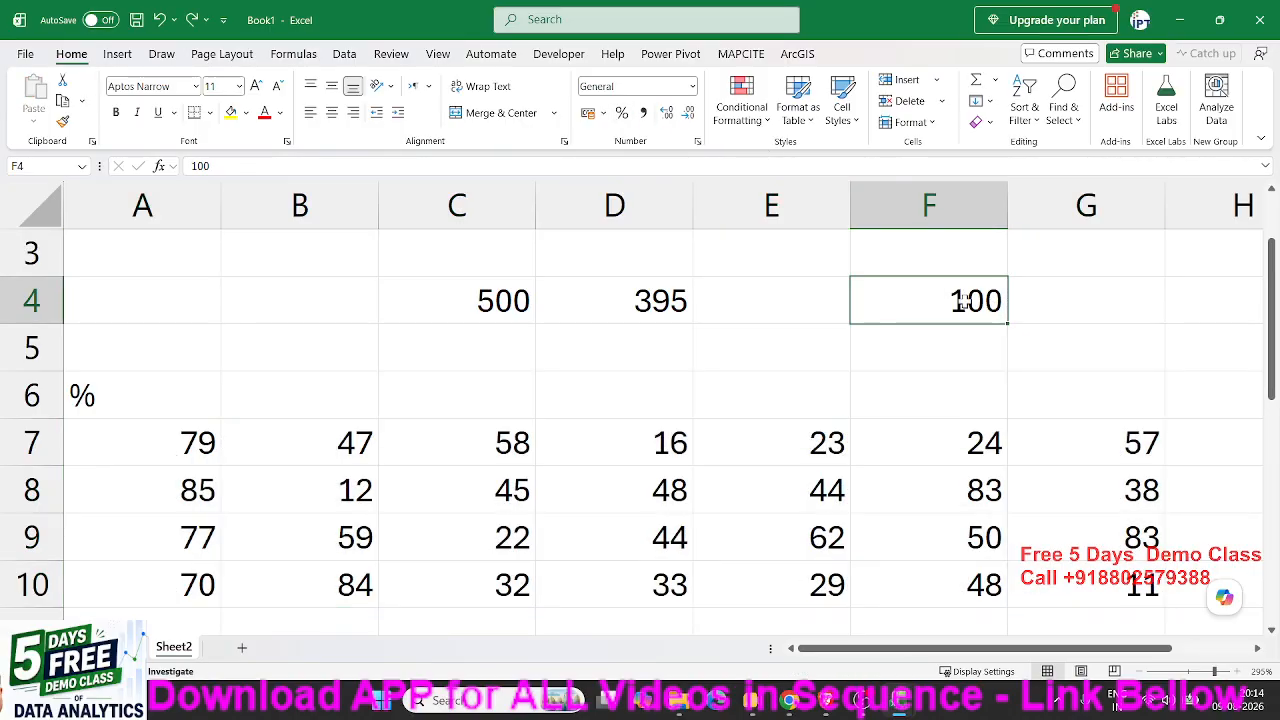
pyautogui.write('100')
pyautogui.press('Return')
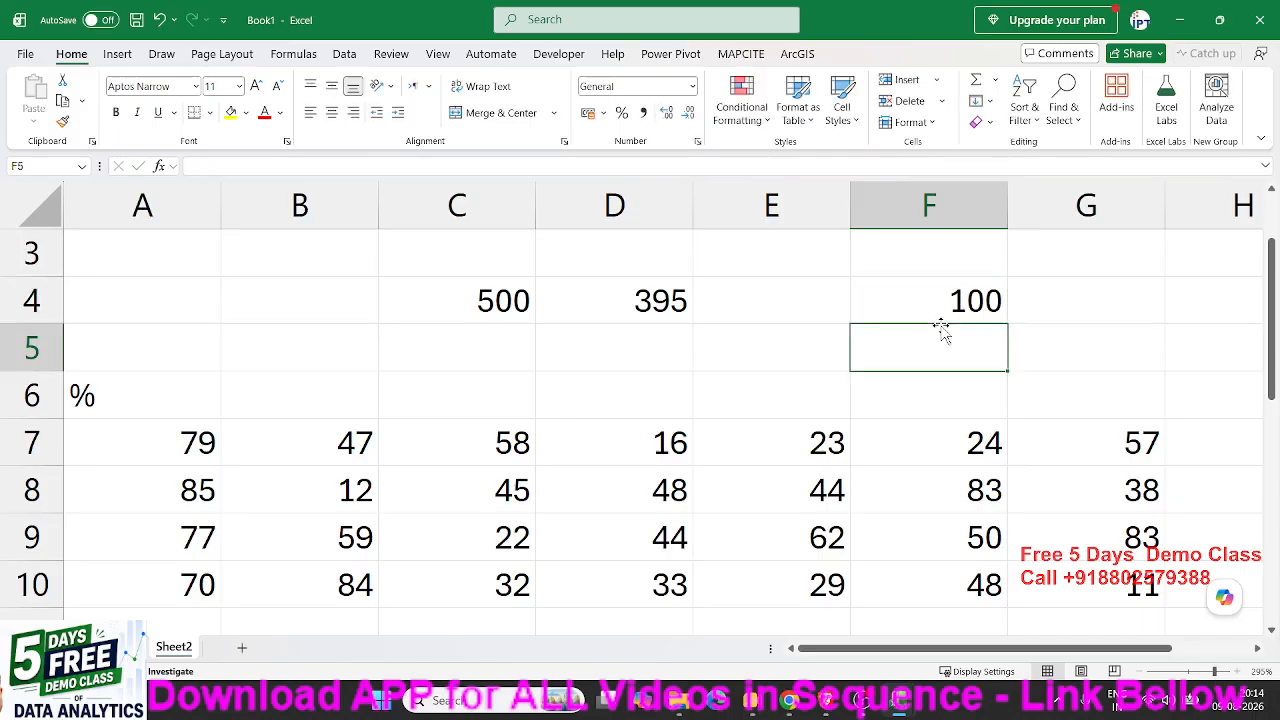
# - Divide A7:G10 by the value in F4 with Paste Special Divide, and format the block as percentages
pyautogui.click(963, 301)
pyautogui.hotkey('ctrl', 'c')
pyautogui.moveTo(126, 443); pyautogui.dragTo(1030, 580)
pyautogui.rightClick(944, 532)
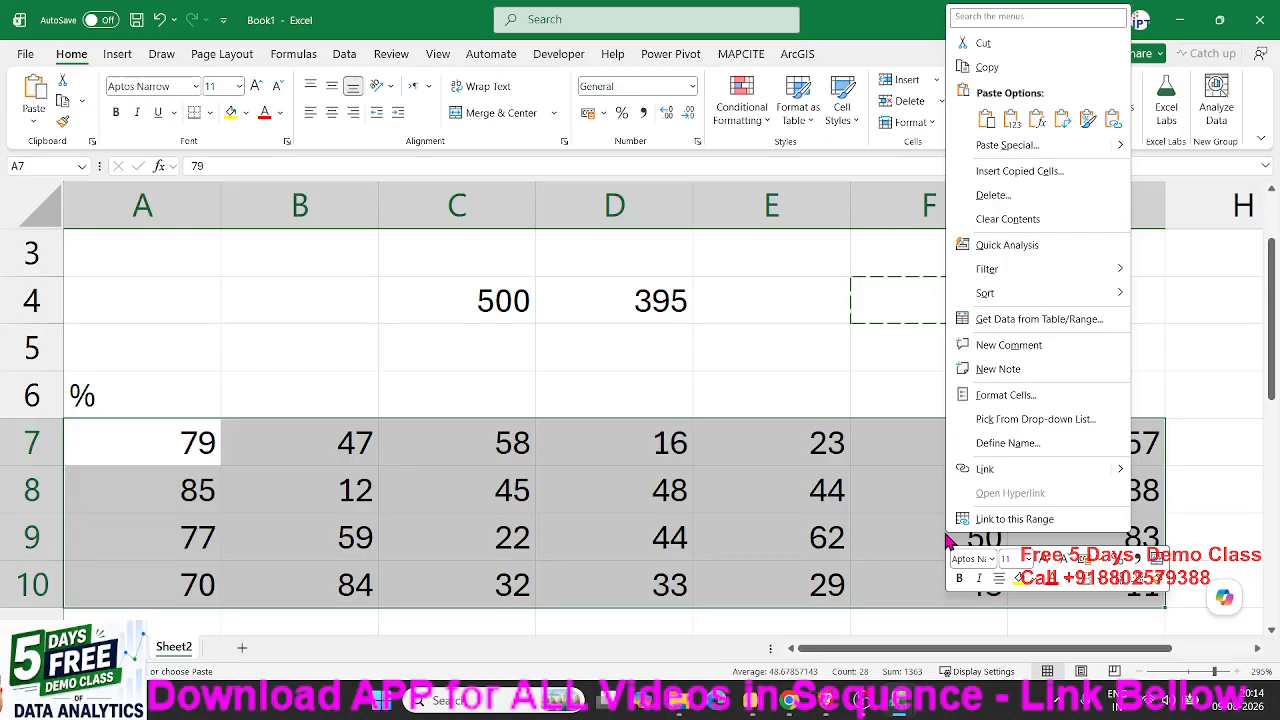
pyautogui.click(1008, 150)
pyautogui.click(1026, 246)
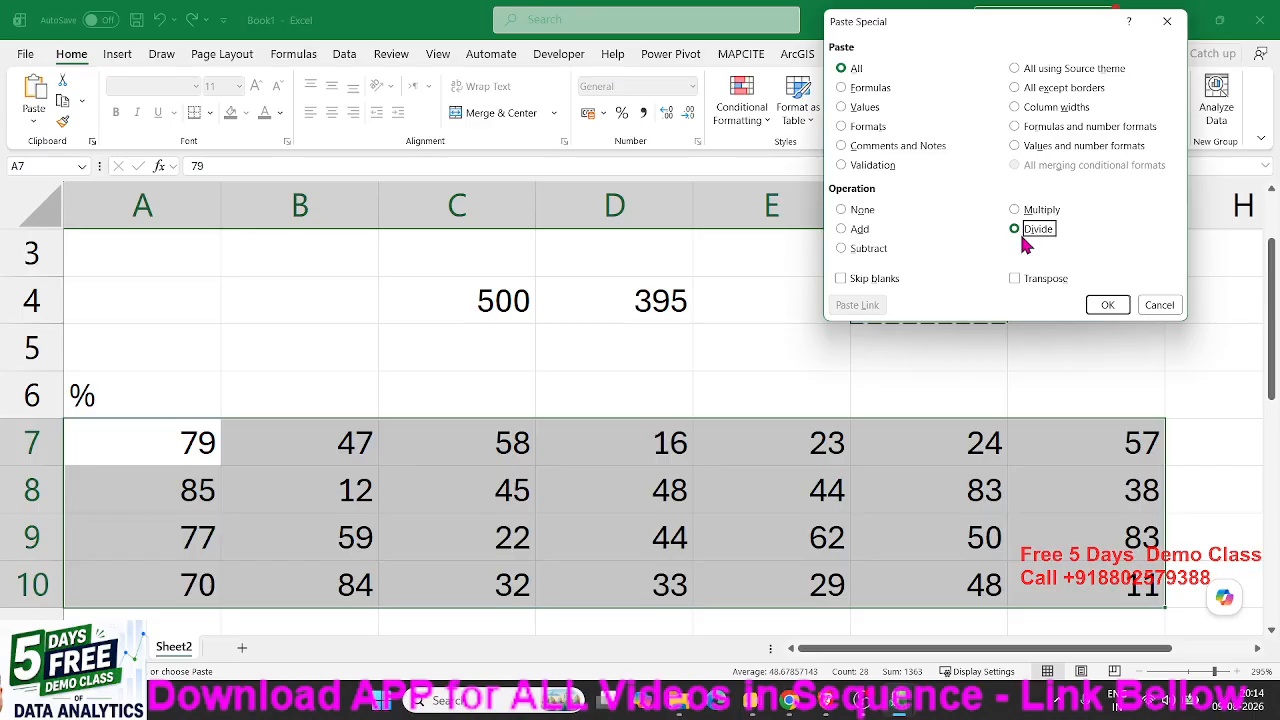
pyautogui.click(1100, 306)
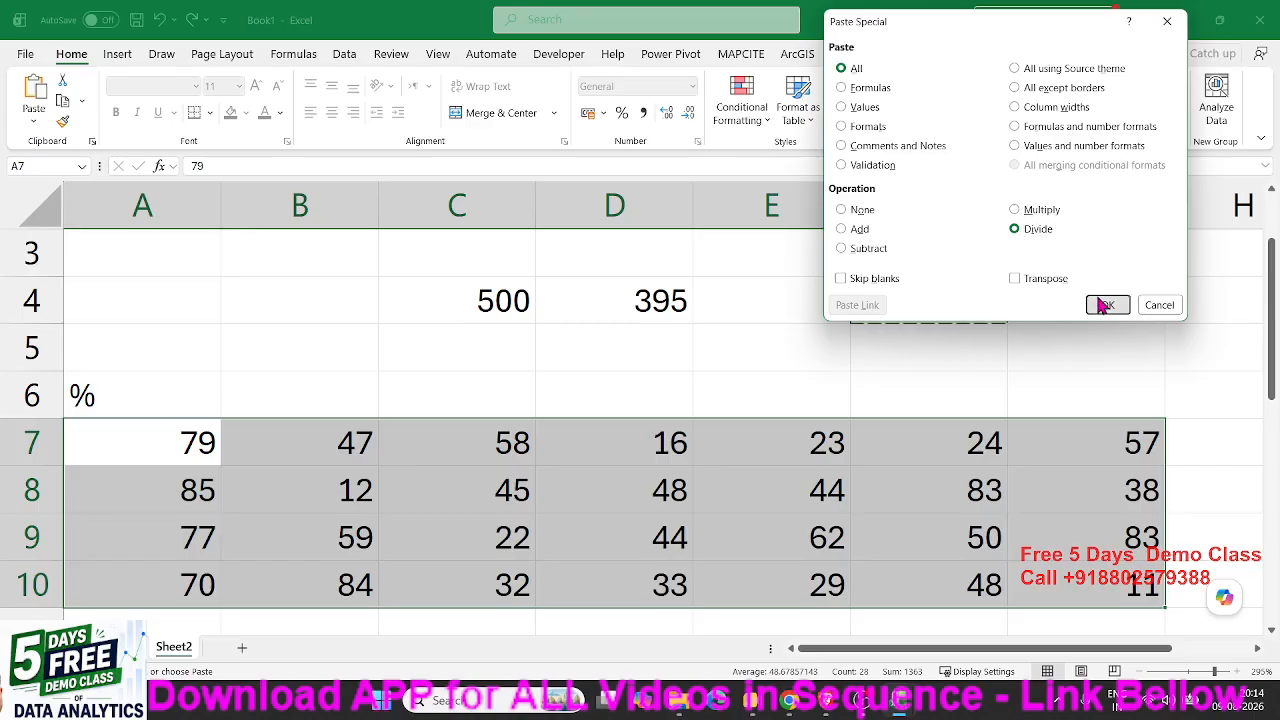
pyautogui.click(1100, 300)
pyautogui.moveTo(134, 478); pyautogui.dragTo(1170, 600)
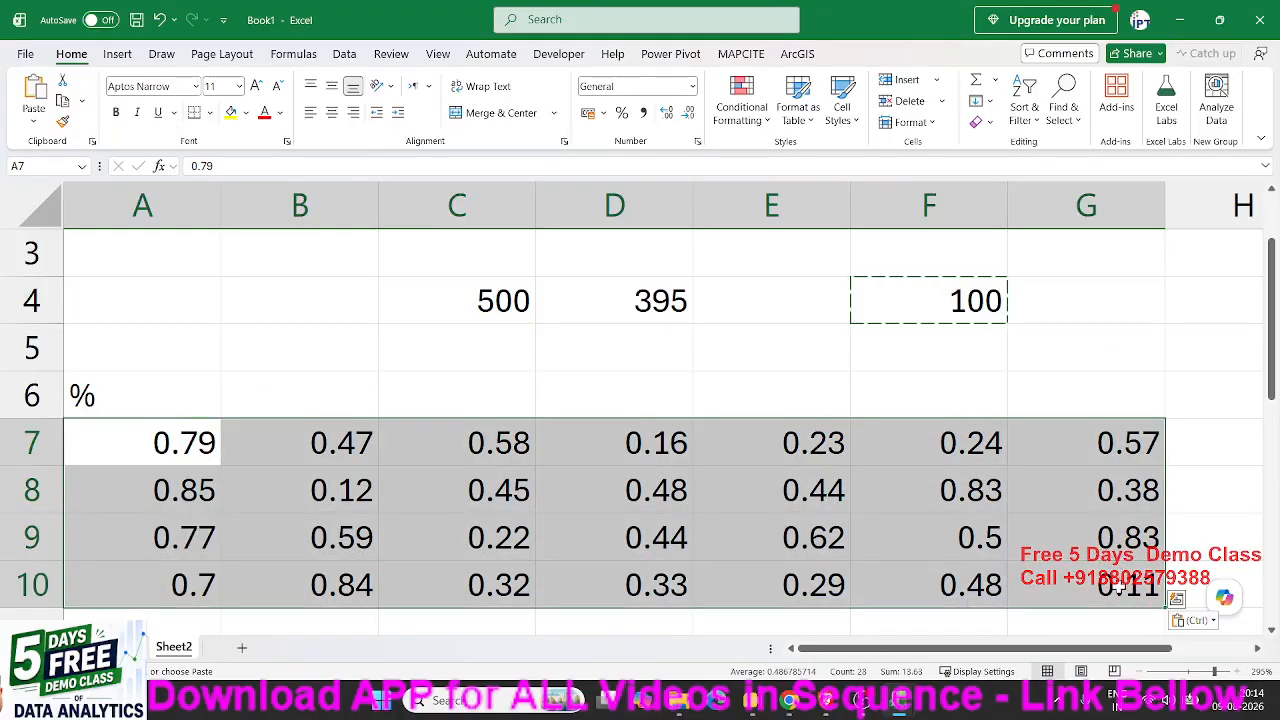
pyautogui.click(622, 113)
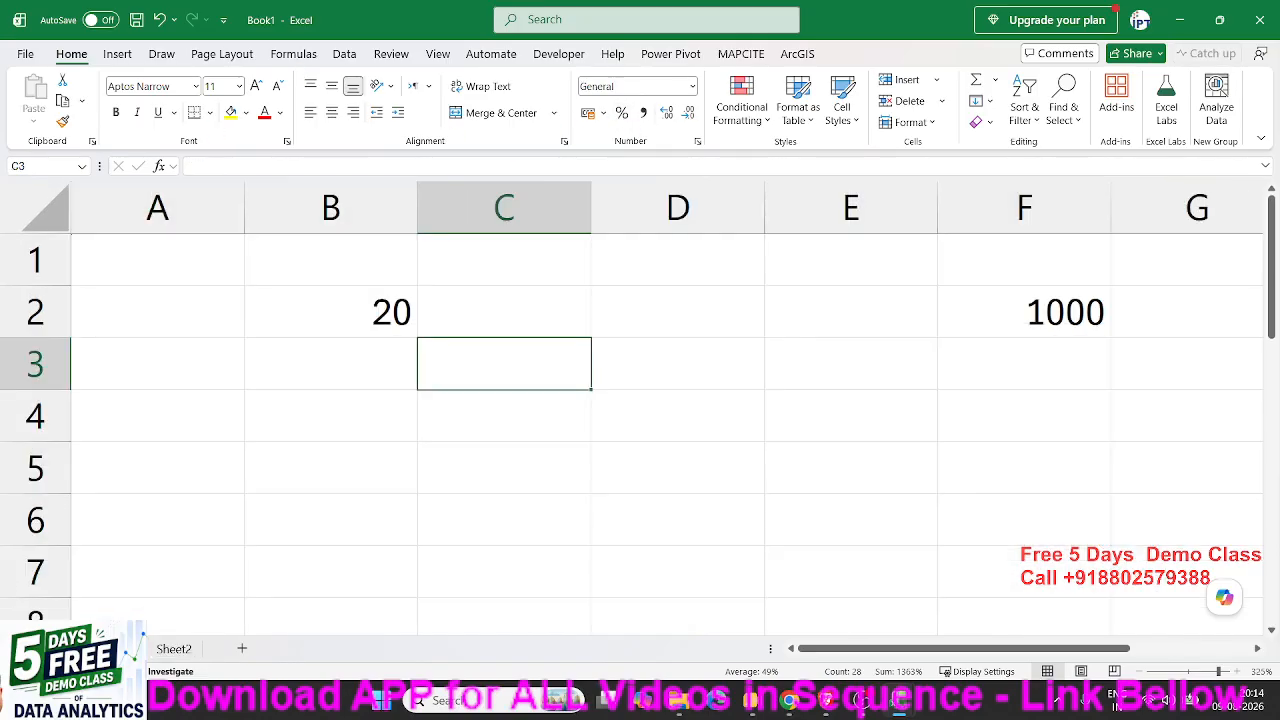
# - Review the values in B2 and F2 on the first sheet and the percentages in A7:G10 on Sheet2
pyautogui.click(322, 396)
pyautogui.click(391, 346)
pyautogui.moveTo(1009, 349); pyautogui.dragTo(372, 315)
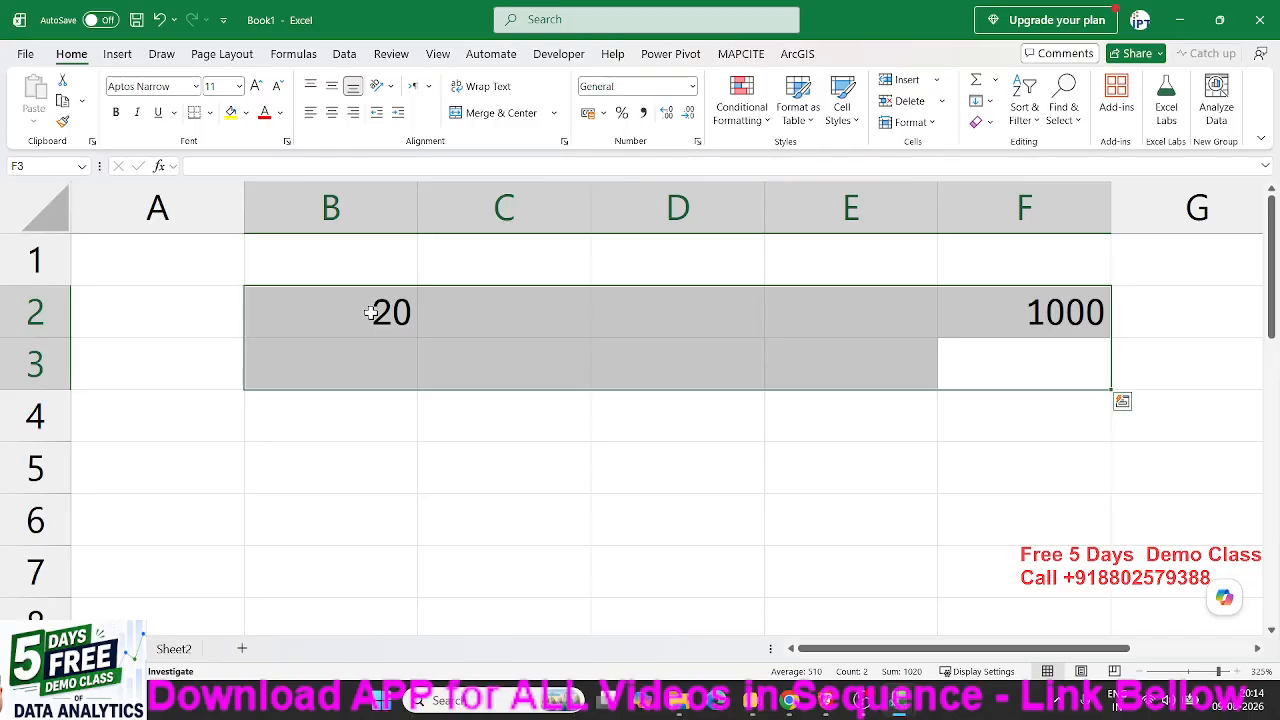
pyautogui.click(174, 649)
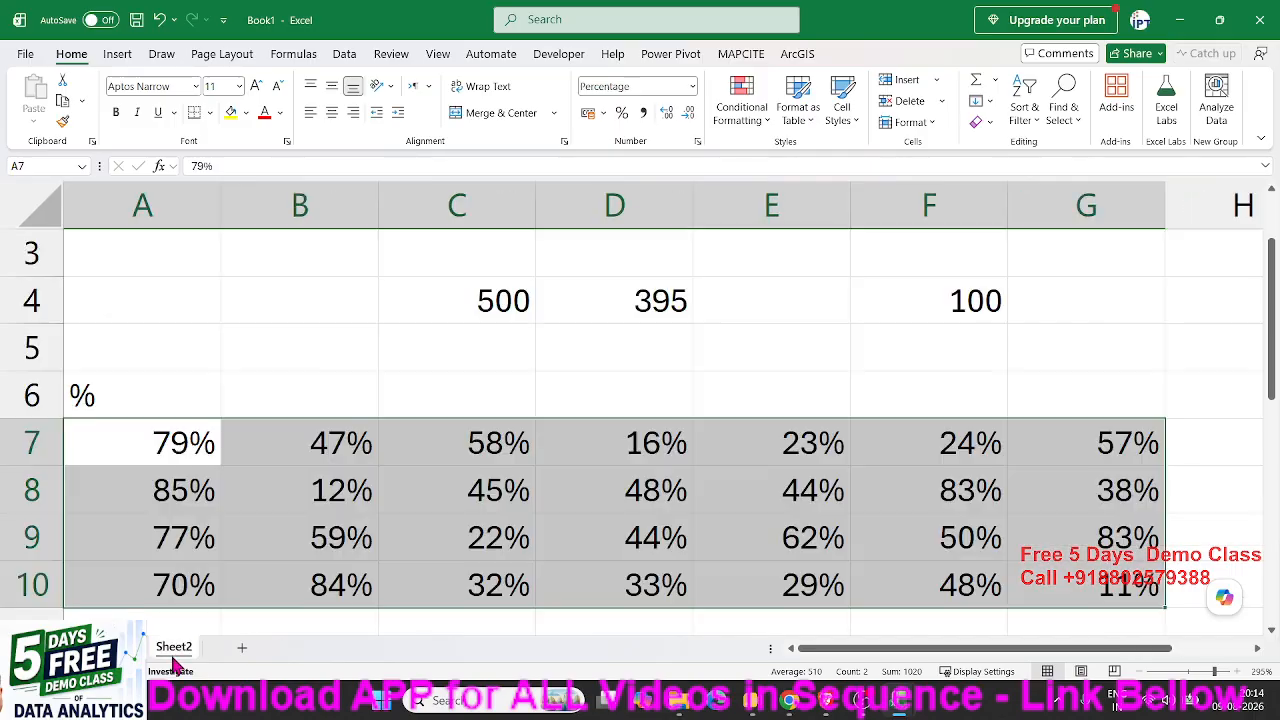
pyautogui.click(193, 366)
pyautogui.scroll(1, 197, 370)
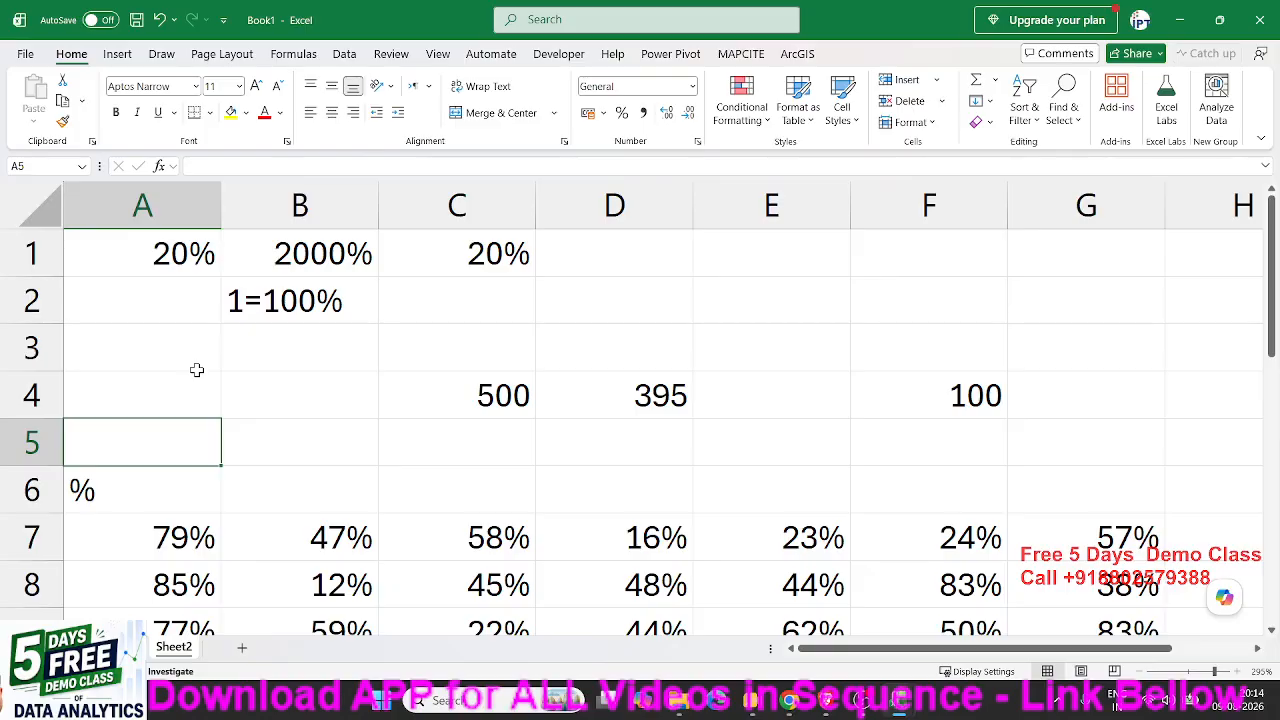
pyautogui.scroll(-2, 193, 396)
pyautogui.moveTo(181, 362); pyautogui.dragTo(1109, 469)
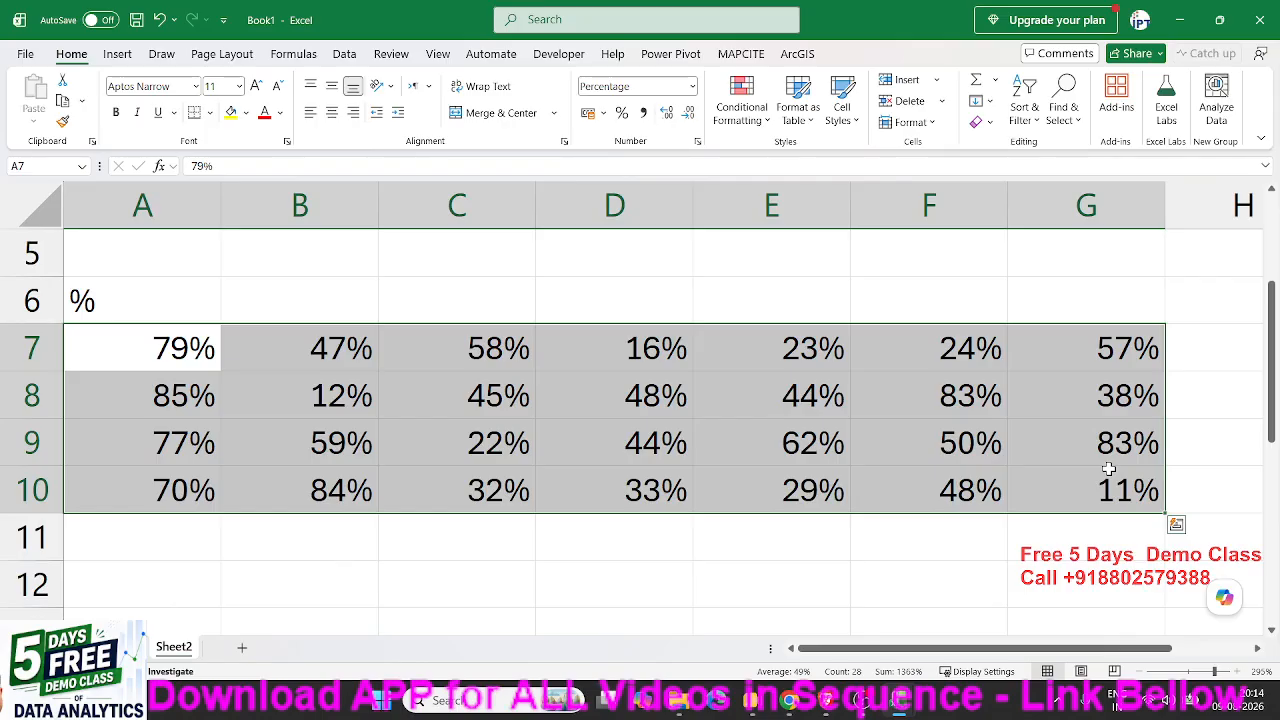
pyautogui.scroll(2, 983, 460)
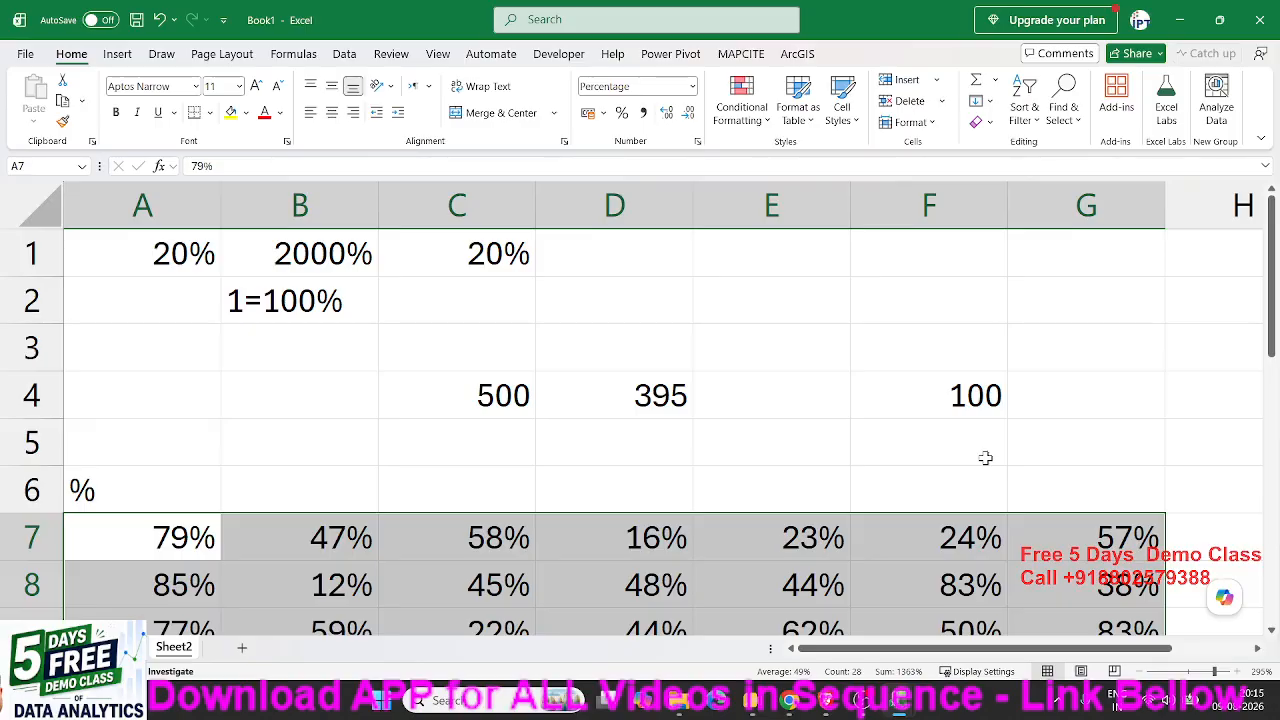
pyautogui.click(853, 452)
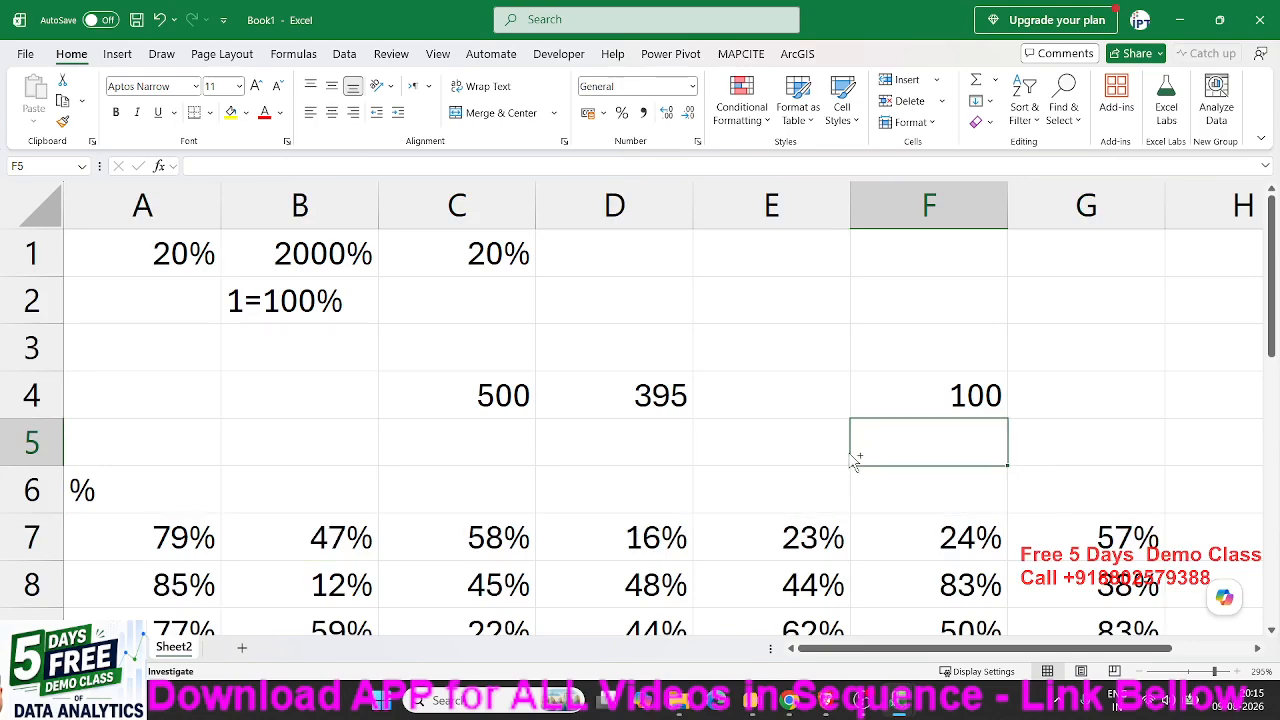
pyautogui.scroll(-1, 846, 453)
pyautogui.scroll(-2, 846, 453)
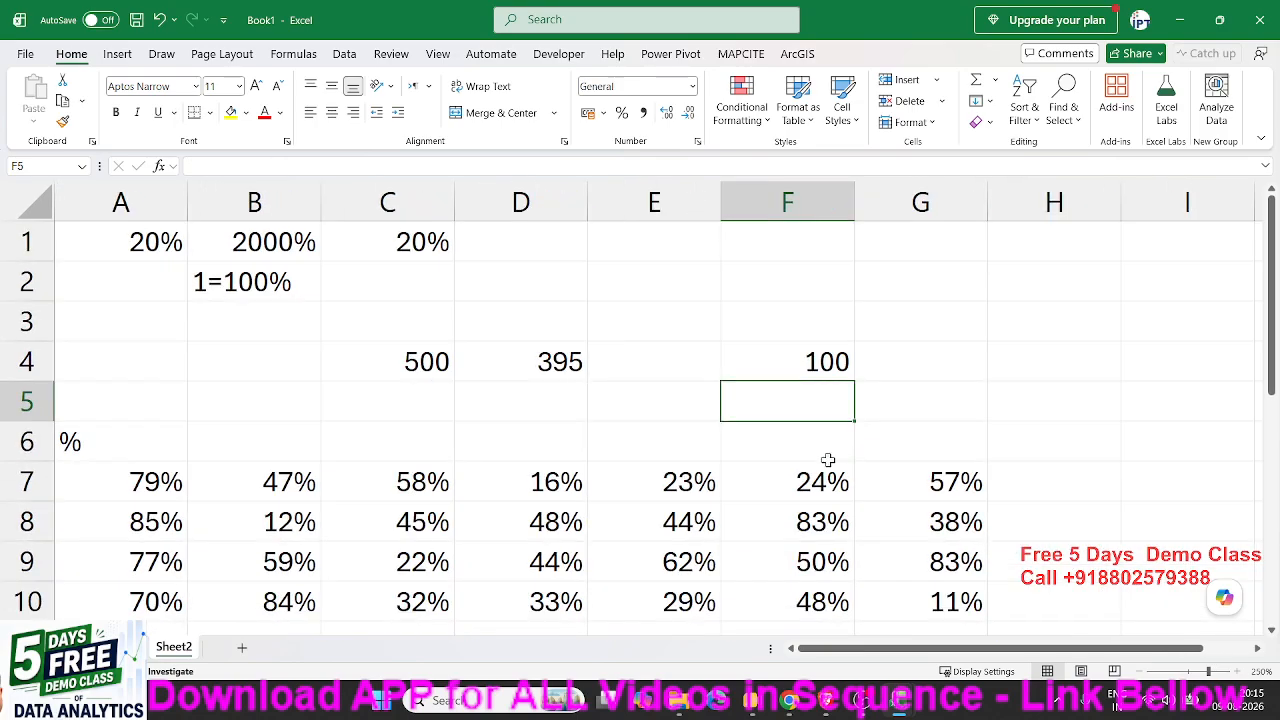
pyautogui.moveTo(936, 600); pyautogui.dragTo(128, 475)
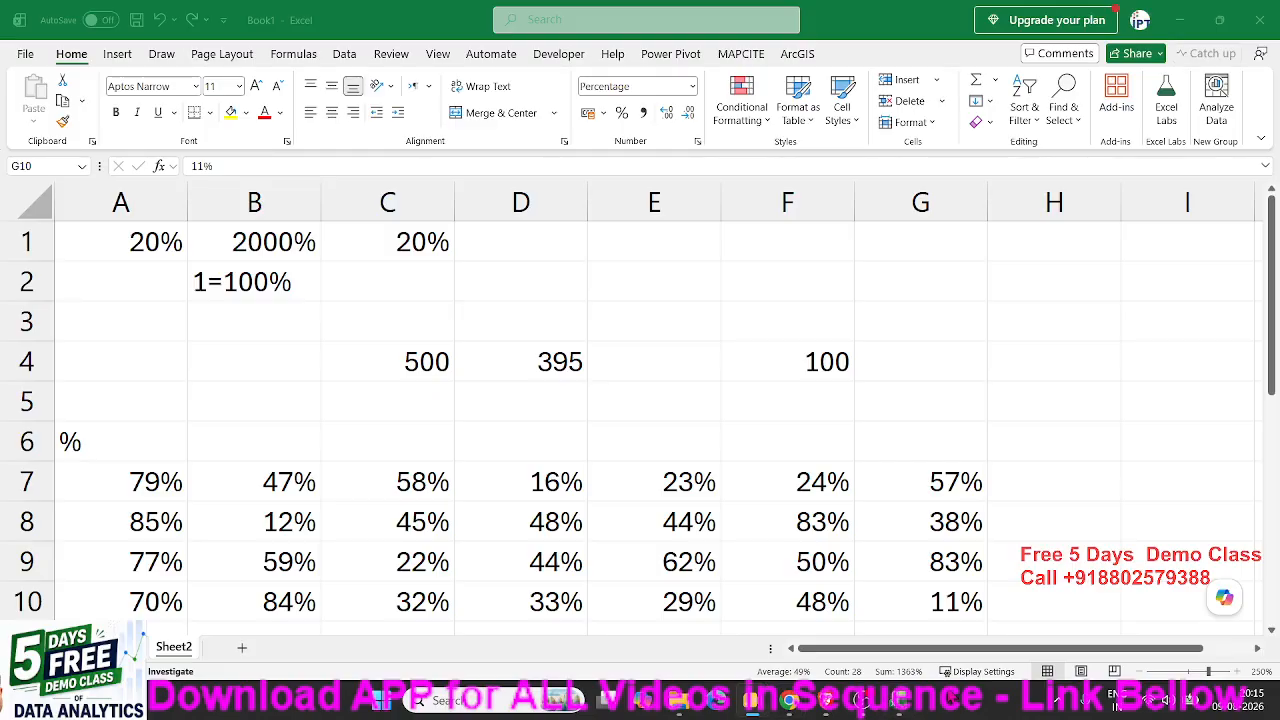
# - Switch to Chrome and look through the IPT Excel School page down to its course syllabus brochure
pyautogui.moveTo(900, 706)
pyautogui.moveTo(790, 705)
pyautogui.click(903, 655)
pyautogui.scroll(-15, 514, 515)
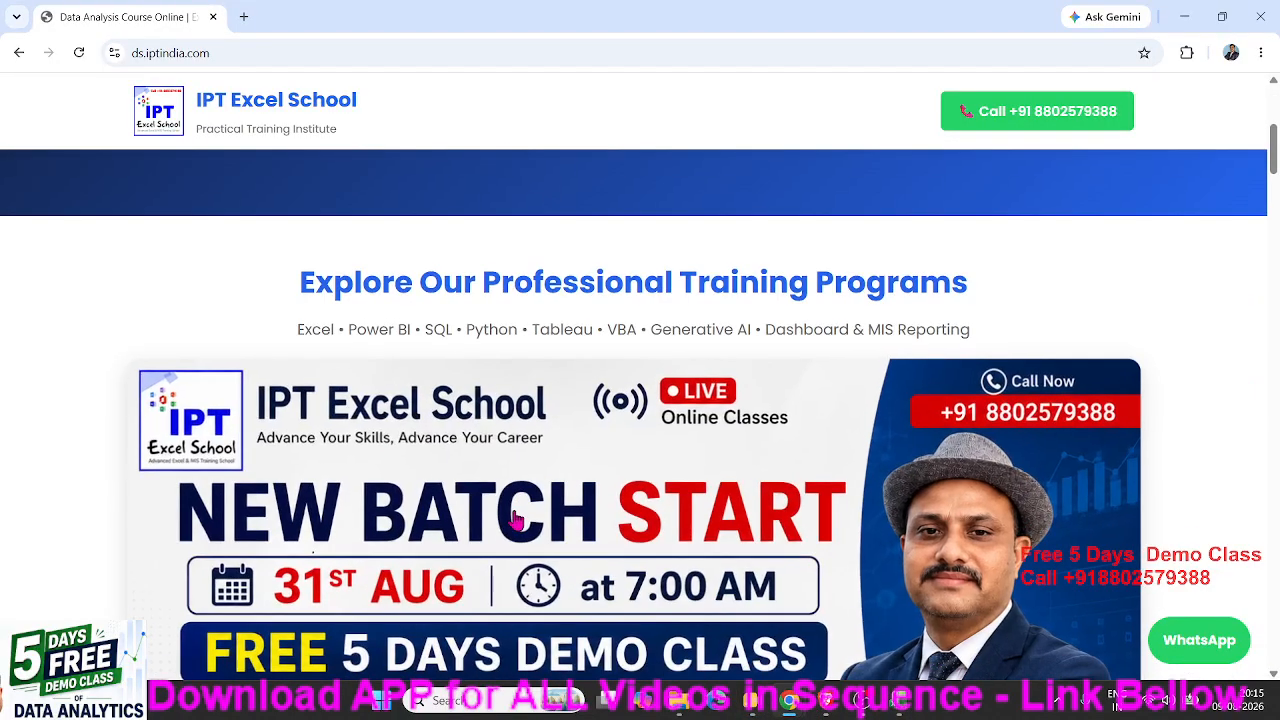
pyautogui.scroll(-20, 514, 520)
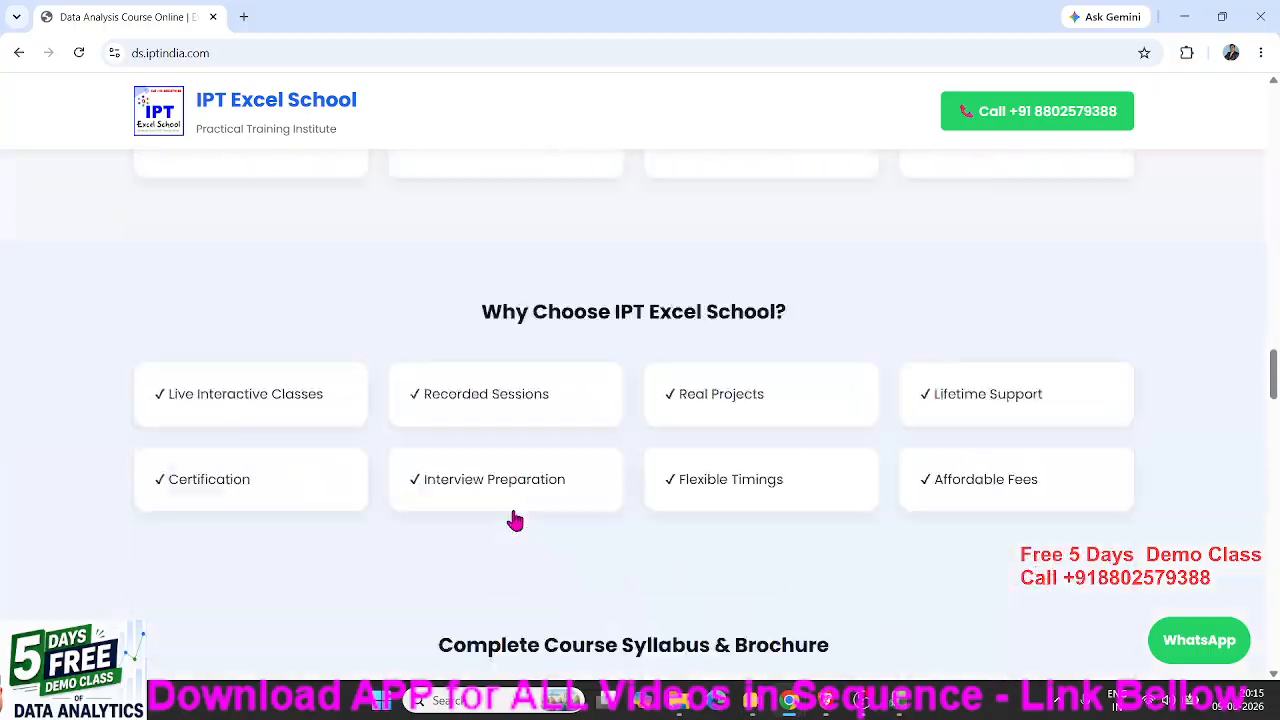
pyautogui.scroll(-10, 479, 497)
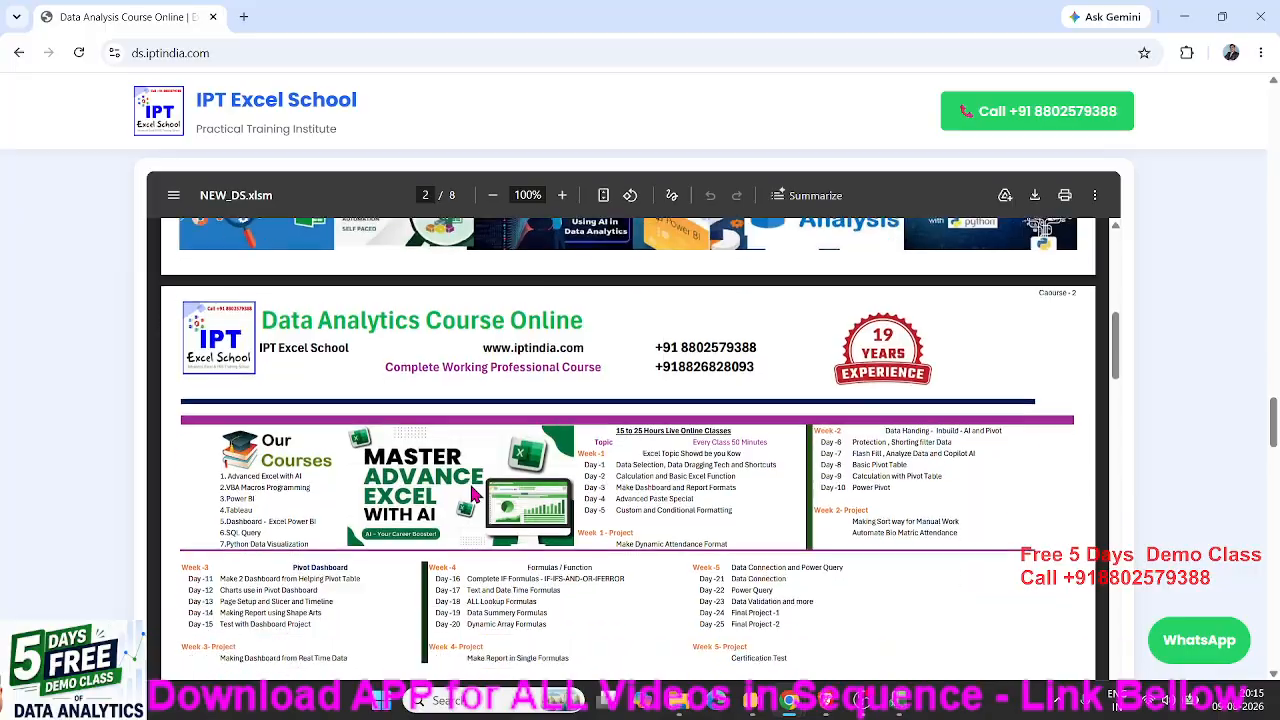
pyautogui.scroll(4, 474, 493)
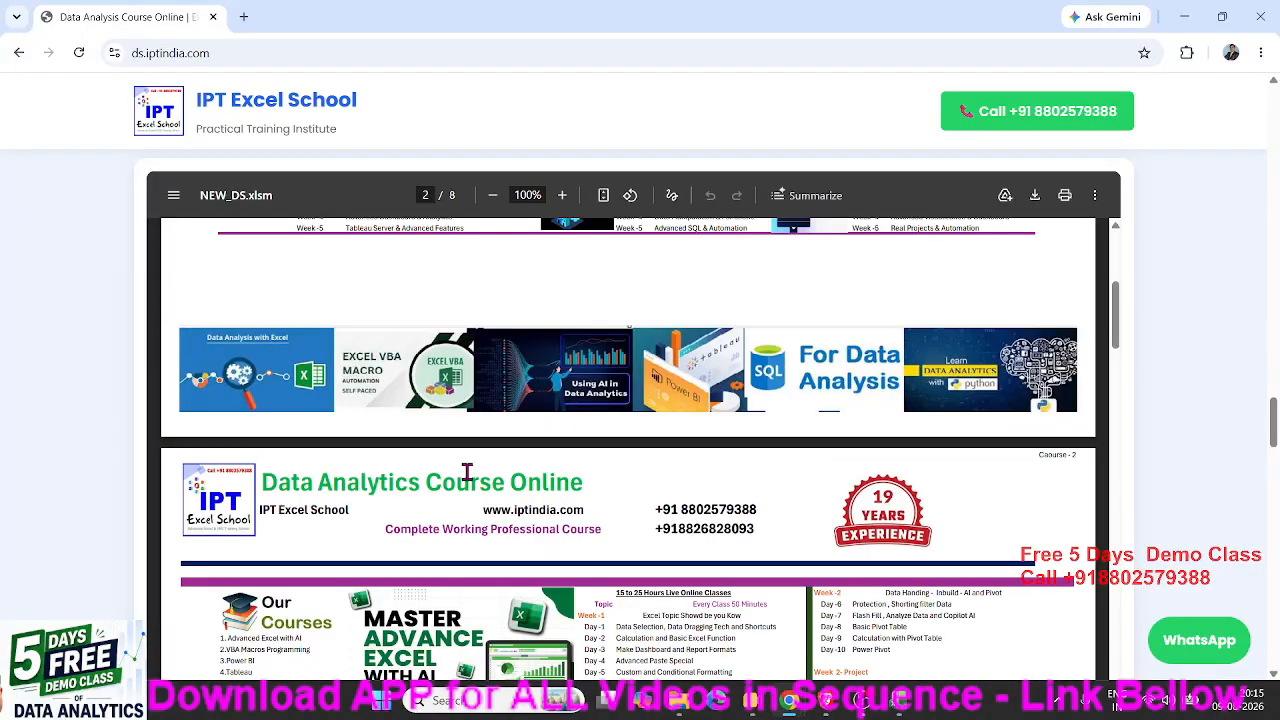
pyautogui.scroll(12, 467, 472)
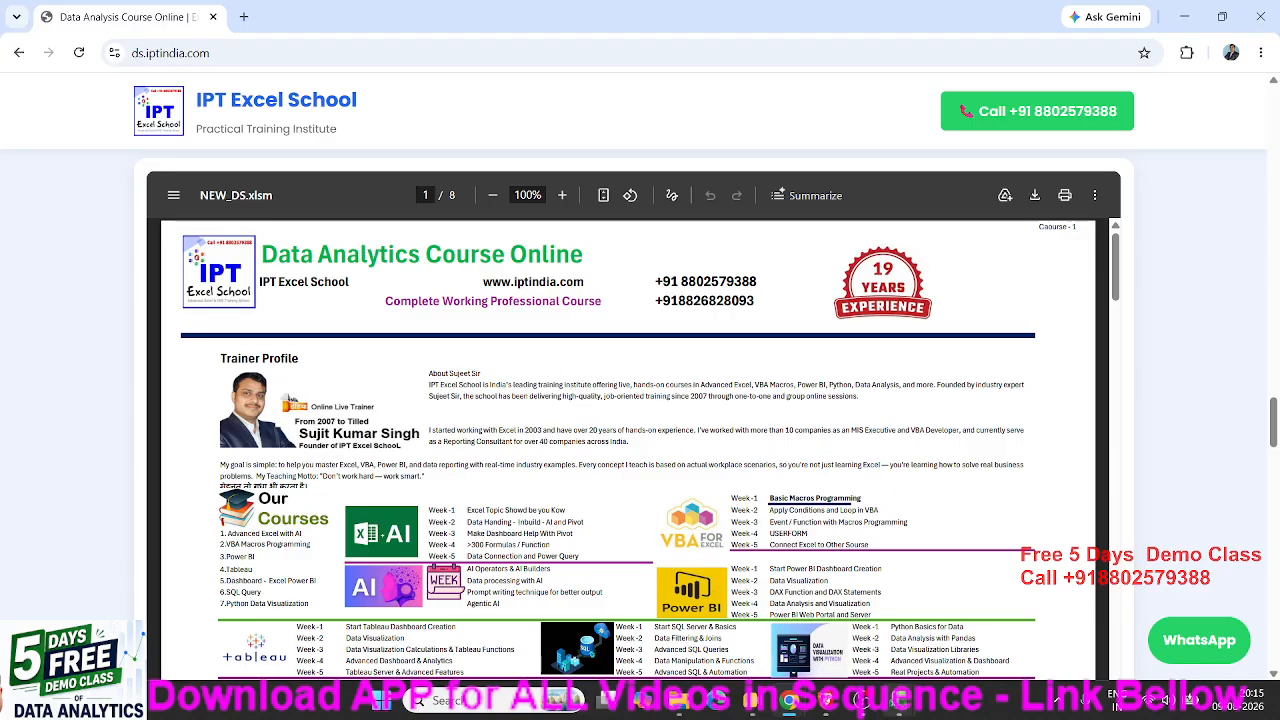
# - Switch back to the Excel workbook and add a new worksheet after Sheet2
pyautogui.moveTo(903, 705)
pyautogui.click(815, 615)
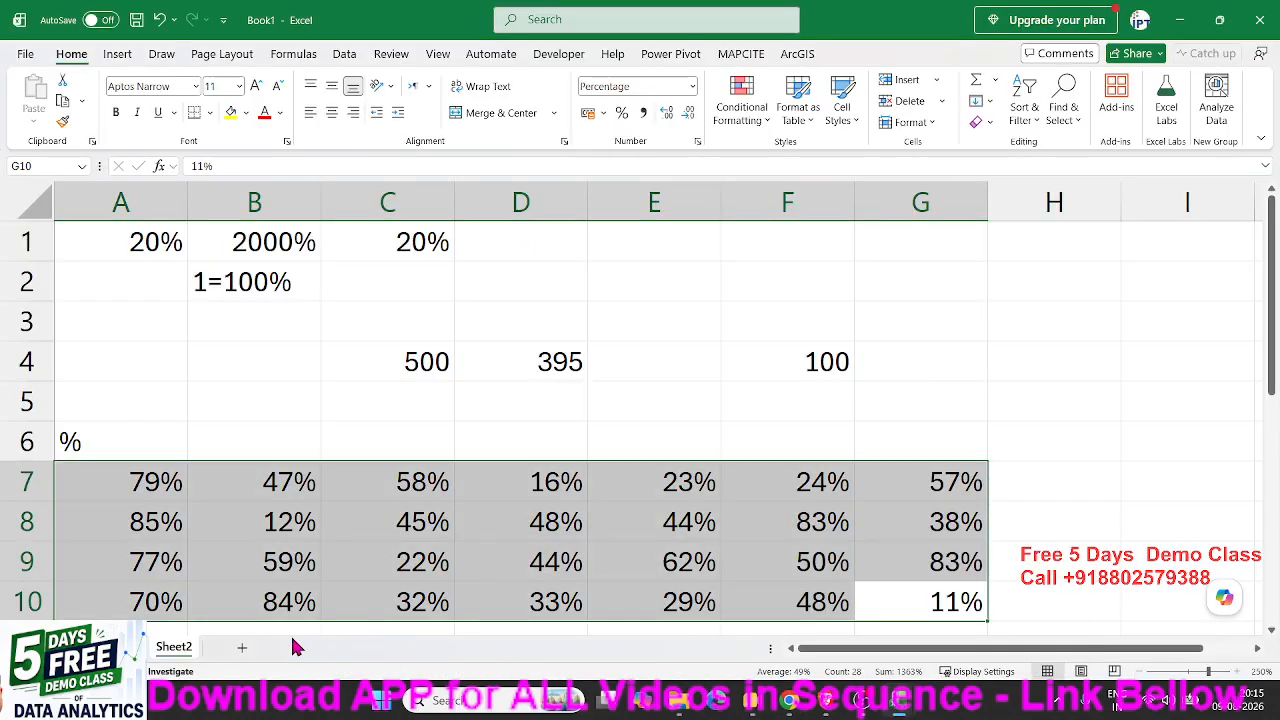
pyautogui.click(247, 651)
pyautogui.scroll(8, 266, 423)
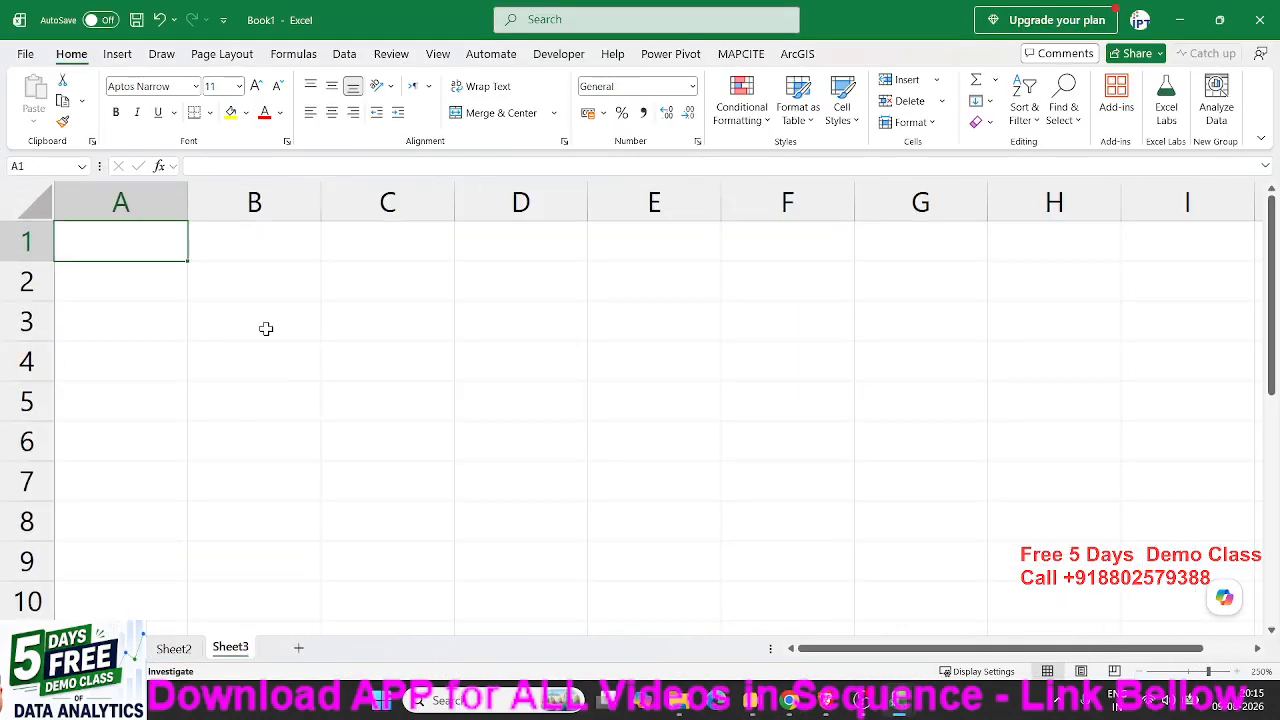
# - Enter "Advanced Excel" in B2 and "25 Dashboard" in C3 on the new Sheet3
pyautogui.click(261, 284)
pyautogui.write('Ad')
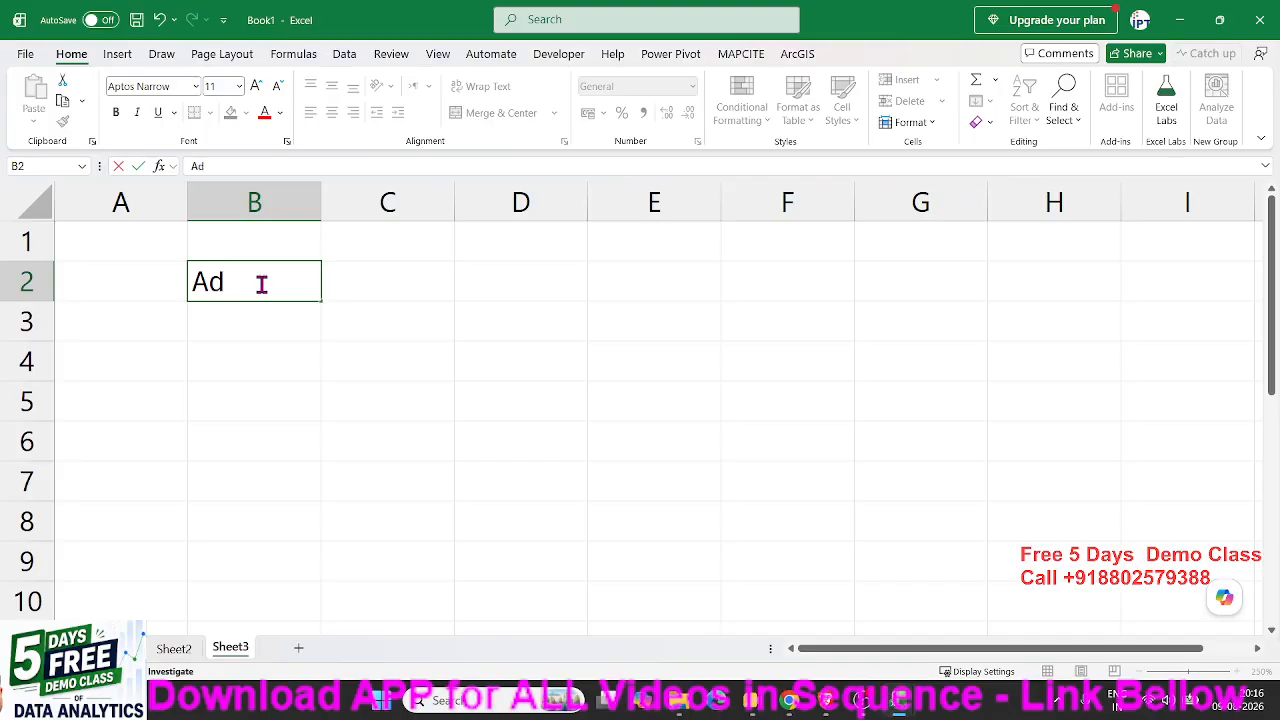
pyautogui.write('vanced Excel')
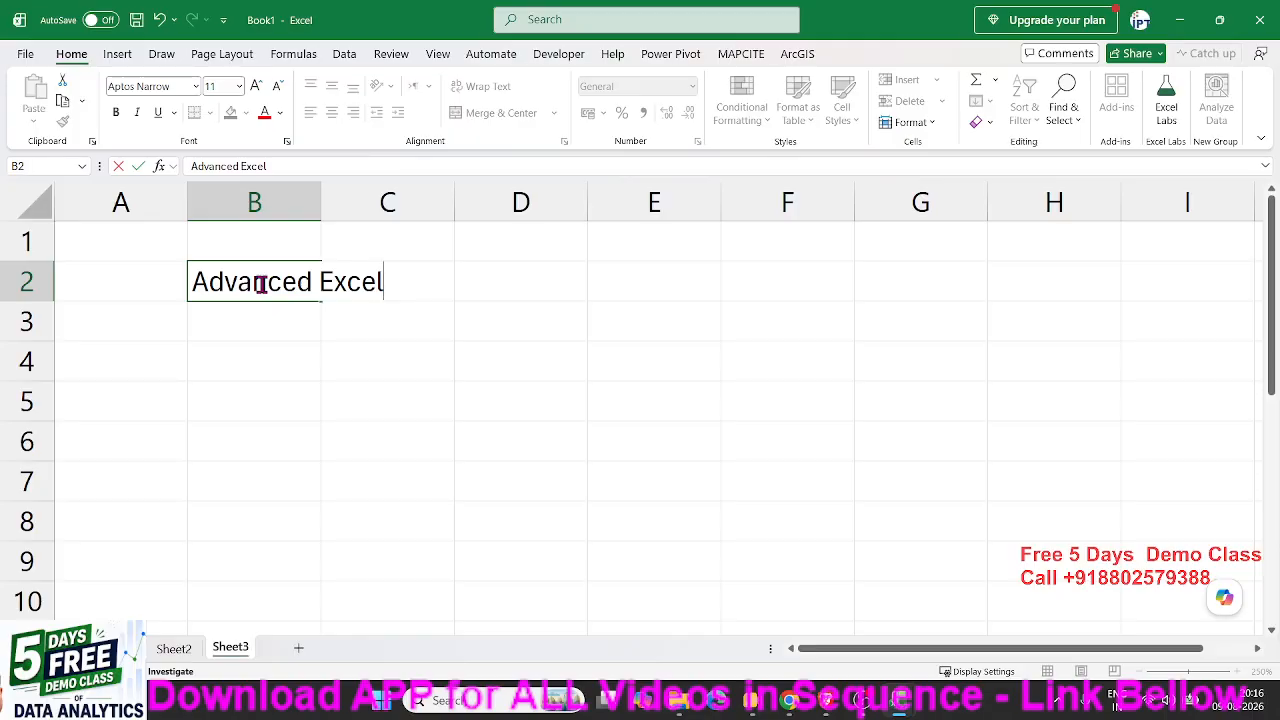
pyautogui.press('Return')
pyautogui.press('Right')
pyautogui.write('25')
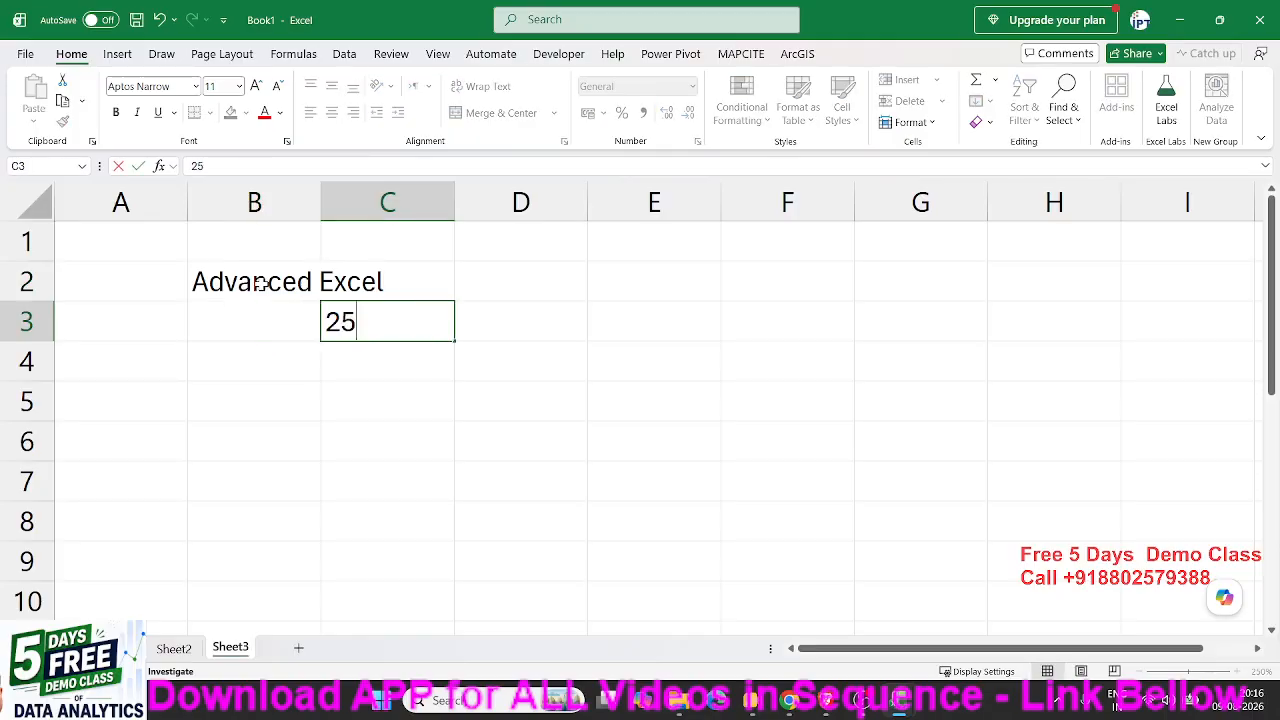
pyautogui.write(' Dashboard')
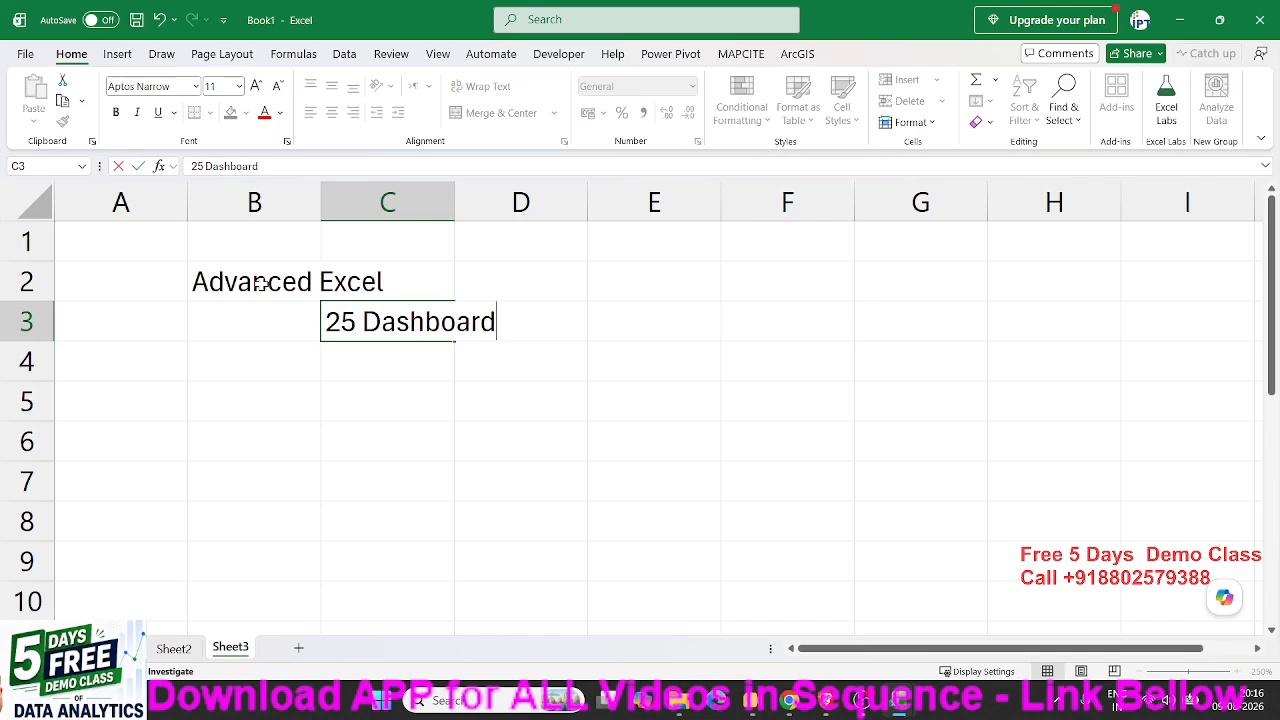
pyautogui.press('Return')
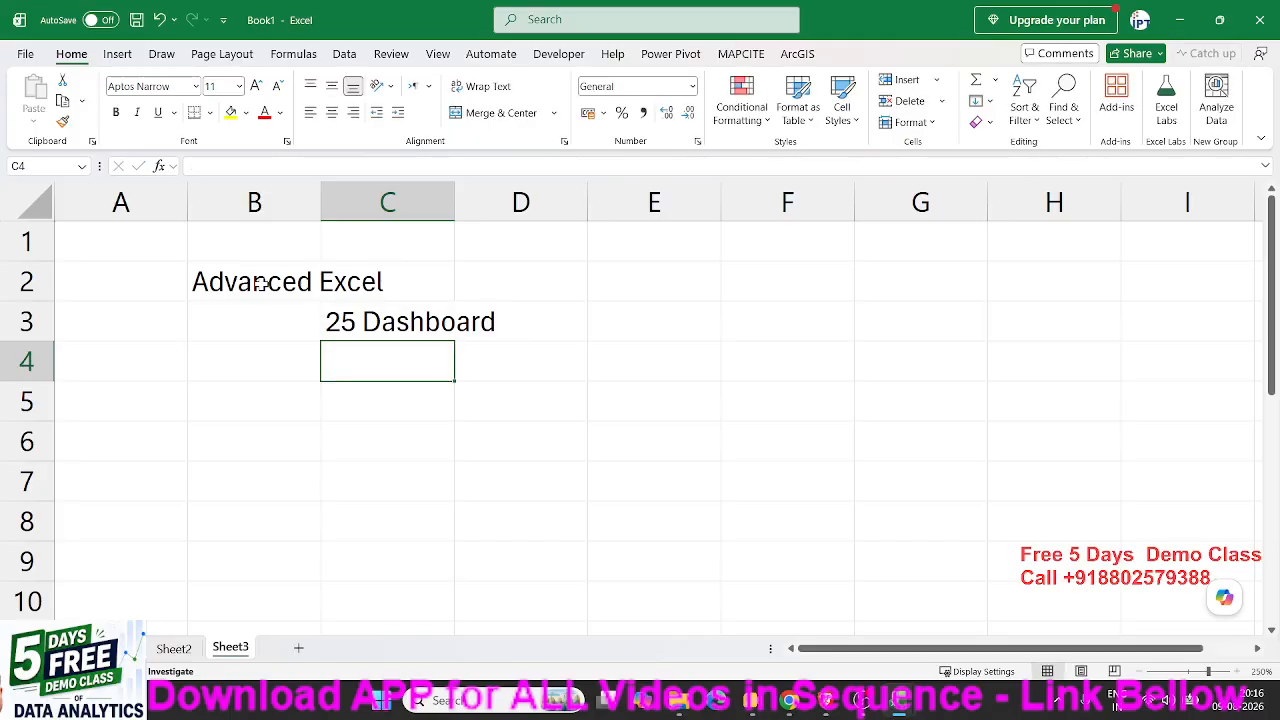
# - Switch to the Sales Tracker dashboard workbook, filter it by product down to Product-3 and Location-1, and minimize it
pyautogui.moveTo(900, 700)
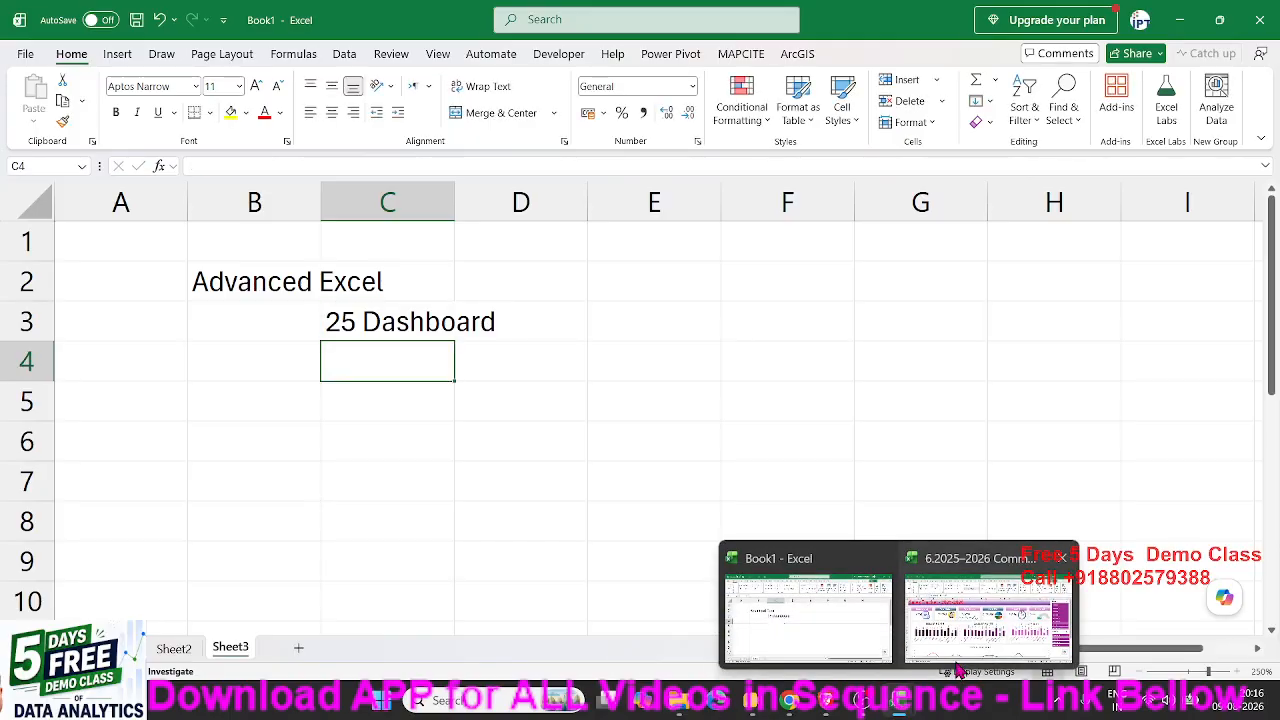
pyautogui.click(980, 620)
pyautogui.click(1160, 240)
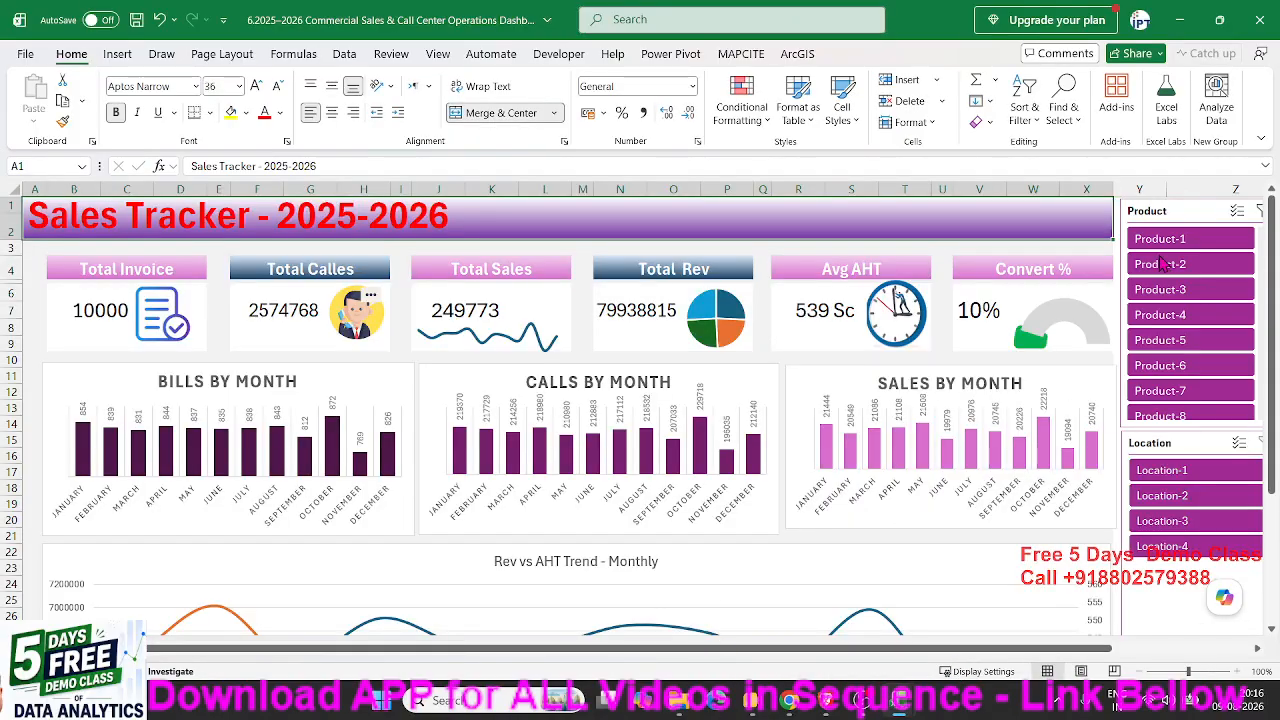
pyautogui.click(1162, 266)
pyautogui.click(1158, 289)
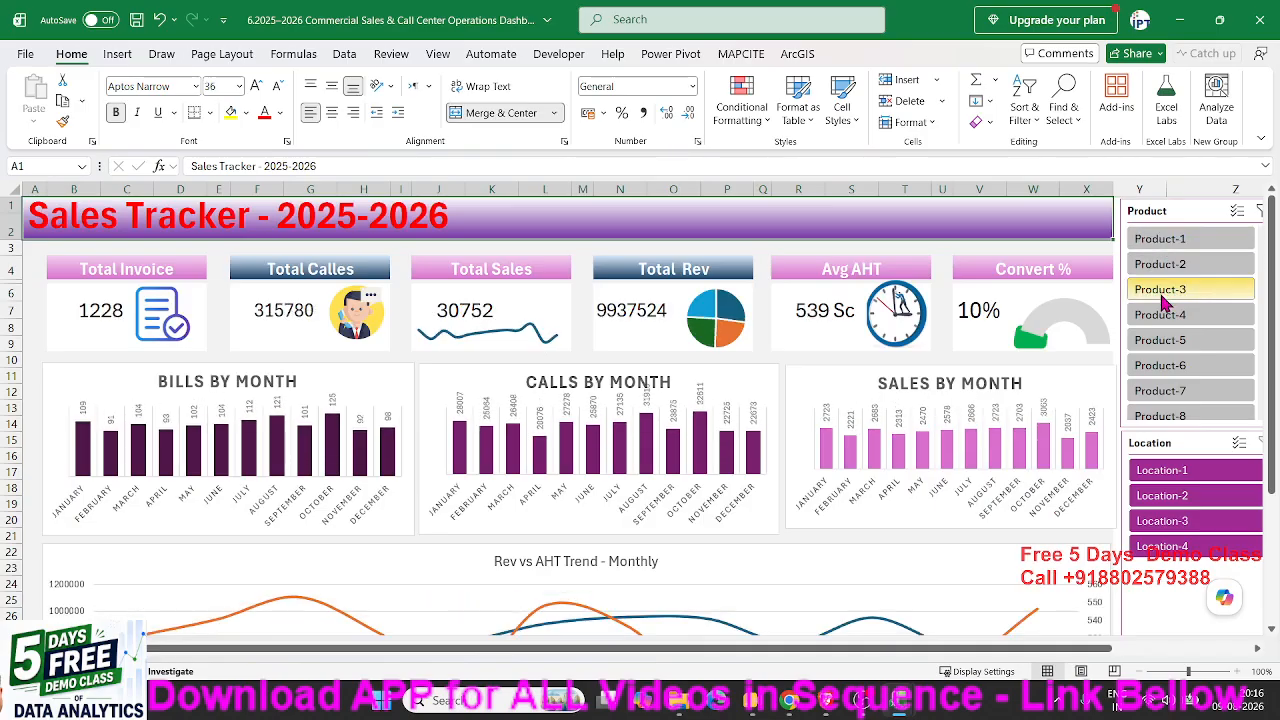
pyautogui.click(1165, 469)
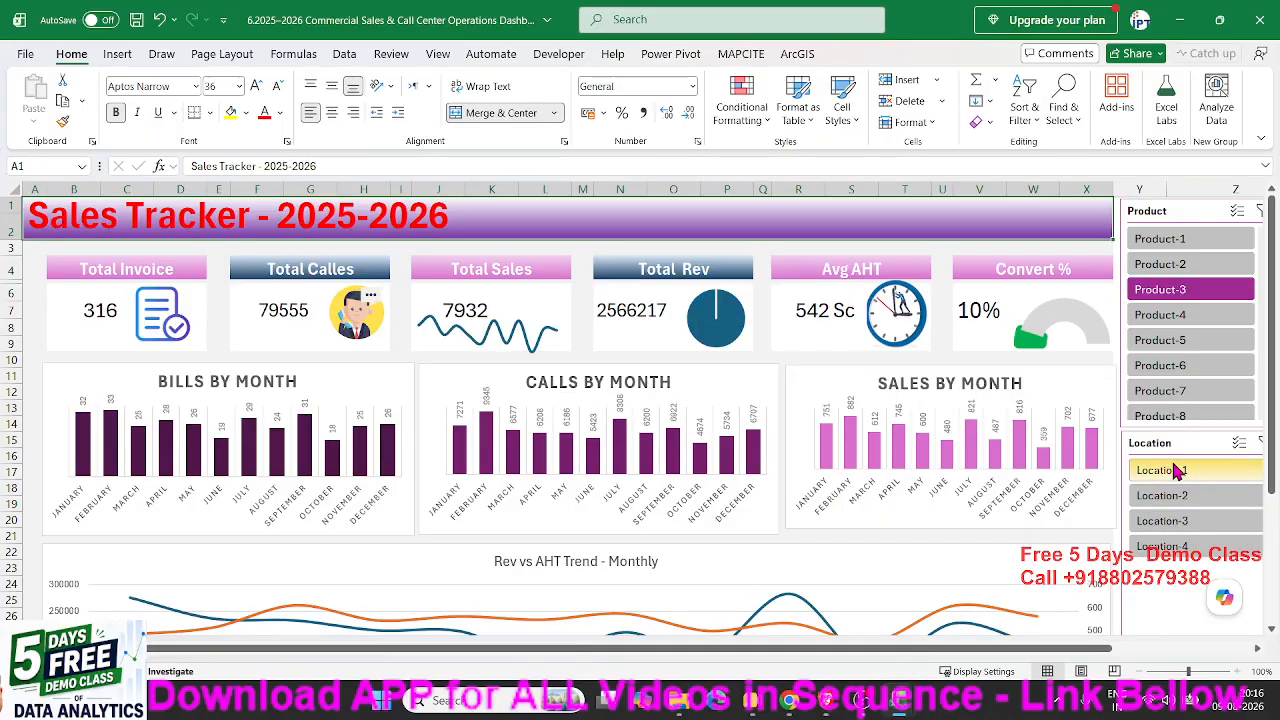
pyautogui.scroll(-4, 980, 337)
pyautogui.scroll(4, 985, 337)
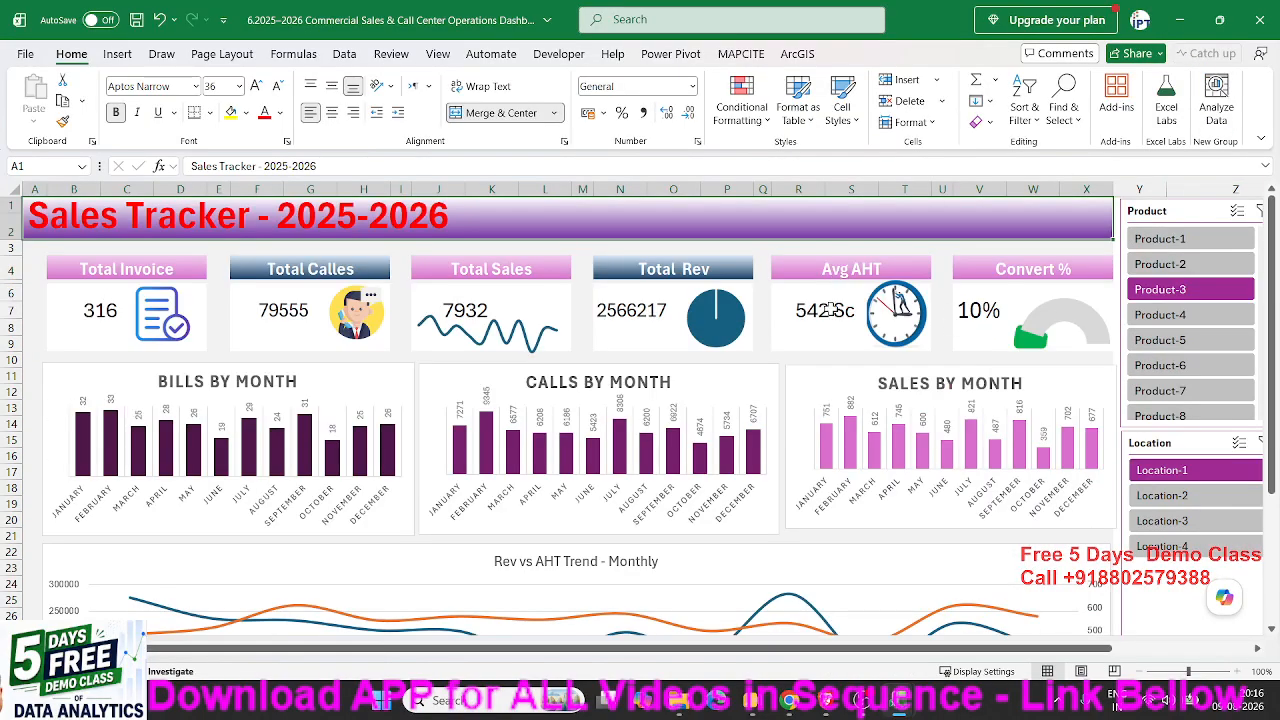
pyautogui.click(1180, 20)
# - Enter "35-45 Class" in D4 and "20K" in E5
pyautogui.click(566, 344)
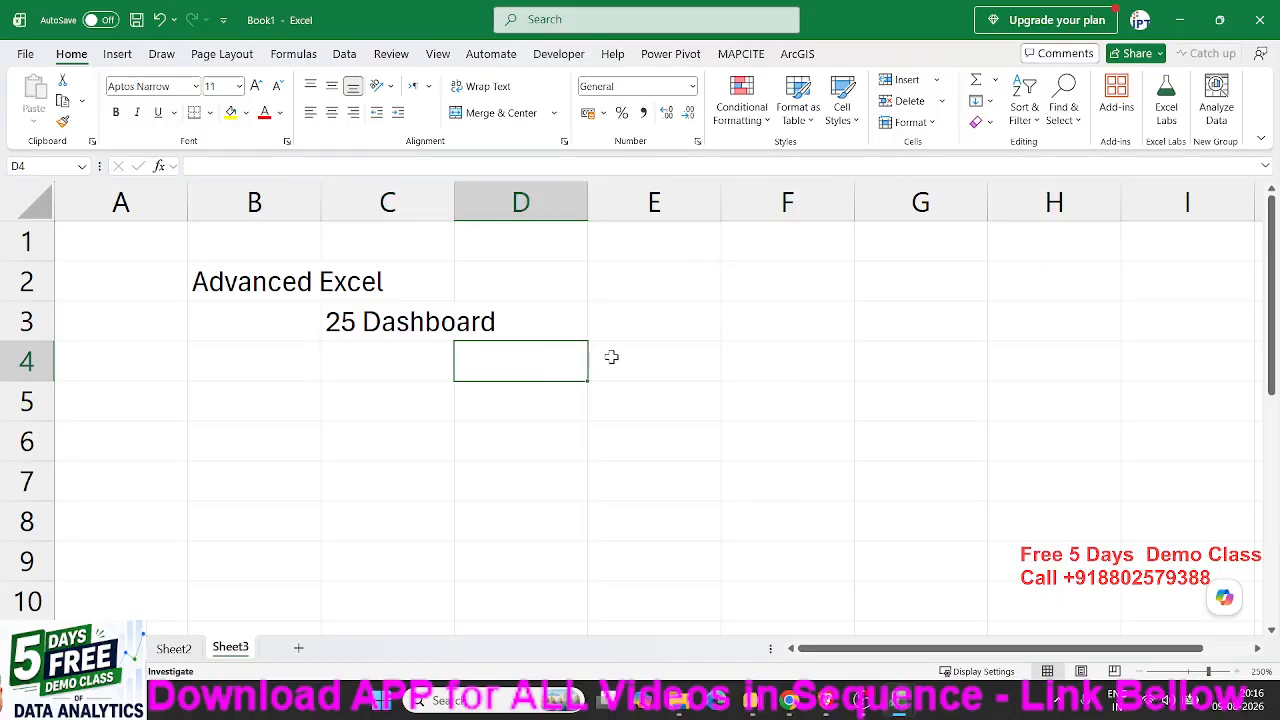
pyautogui.write('35-45 H')
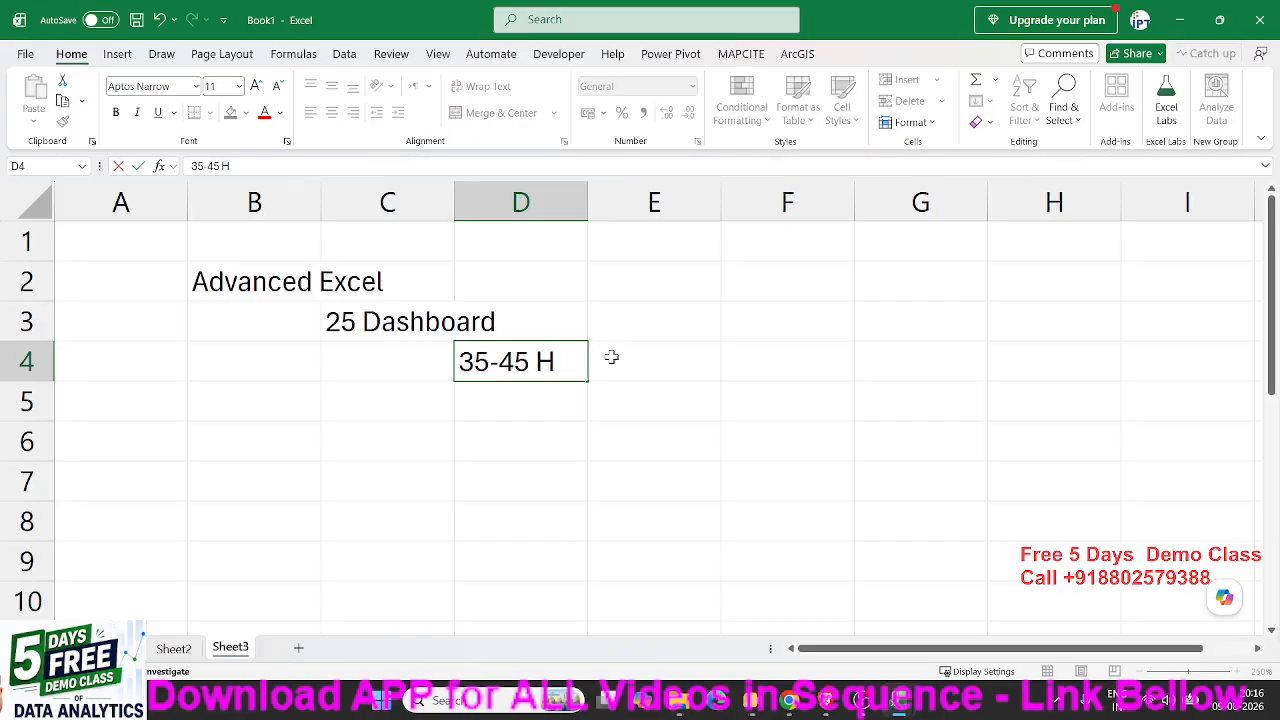
pyautogui.press('BackSpace')
pyautogui.write('Class')
pyautogui.click(611, 359)
pyautogui.press('Return')
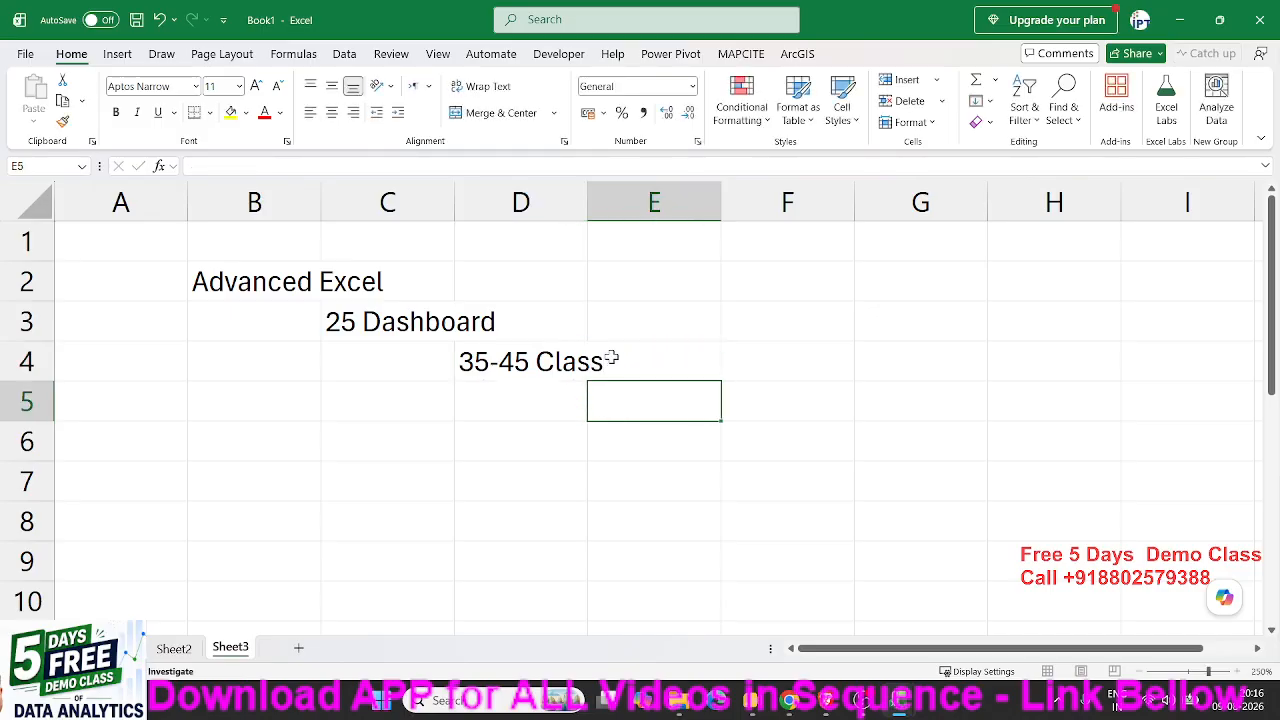
pyautogui.write('20K')
pyautogui.press('Return')
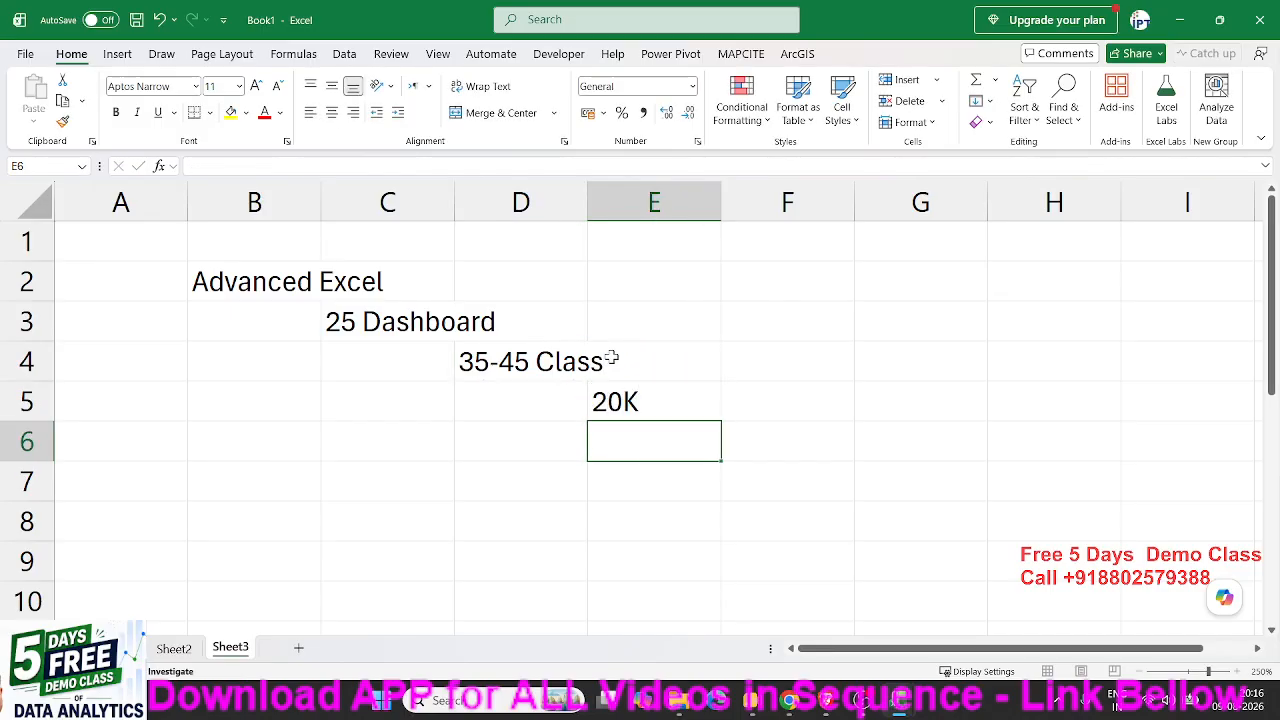
# - Enter the label "Group" in B6
pyautogui.press('Up')
pyautogui.press('Left')
pyautogui.press('Left')
pyautogui.press('Left')
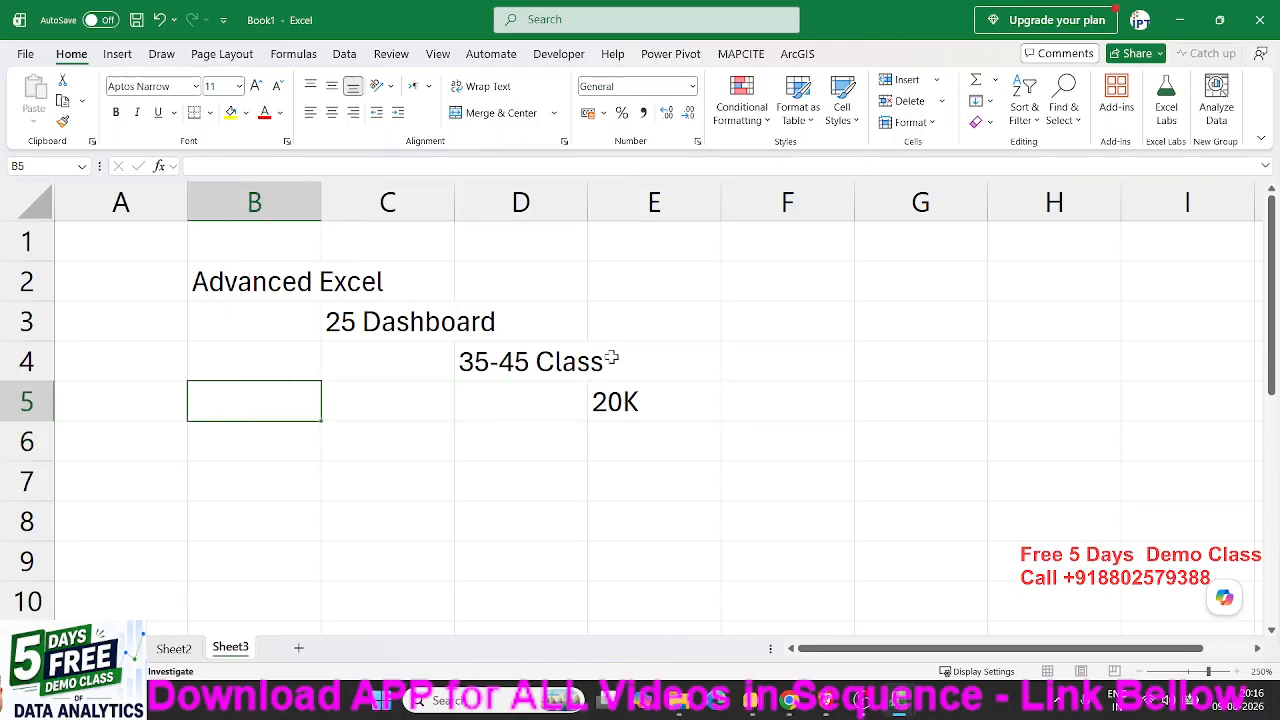
pyautogui.press('Down')
pyautogui.write('Group')
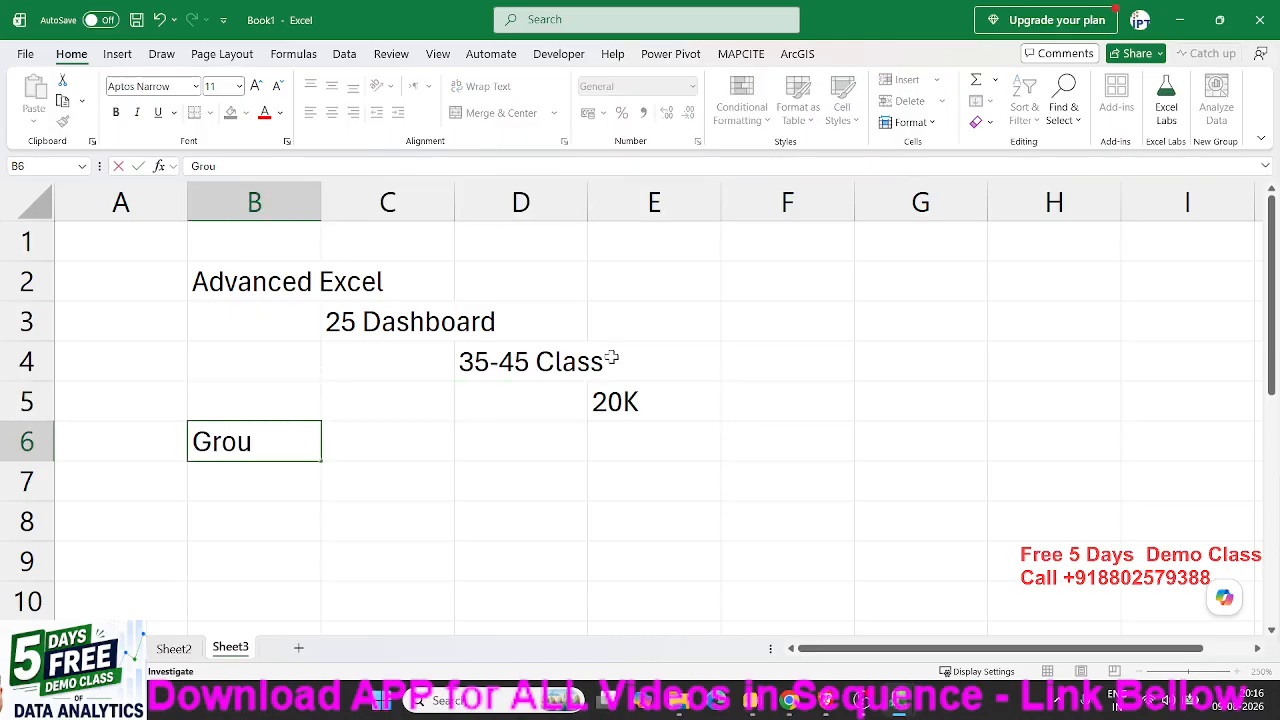
pyautogui.press('Return')
# - Copy the "Advanced Excel" text from B2 and paste it into C7
pyautogui.press('Up')
pyautogui.press('Up')
pyautogui.press('Up')
pyautogui.press('Up')
pyautogui.press('Up')
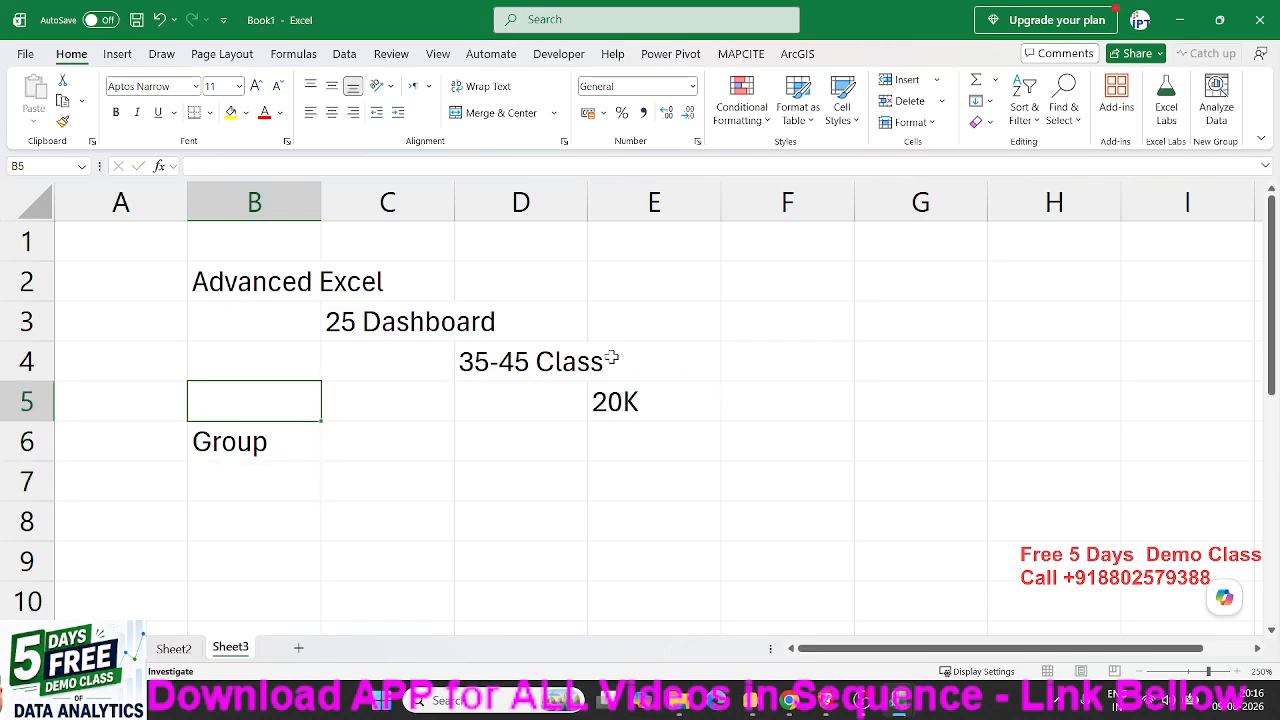
pyautogui.hotkey('ctrl', 'c')
pyautogui.press('Down')
pyautogui.press('Down')
pyautogui.press('Down')
pyautogui.press('Down')
pyautogui.press('Right')
pyautogui.press('Down')
pyautogui.hotkey('ctrl', 'v')
# - Switch to Chrome and examine the Advanced Excel week-by-week syllabus on page 2 of the course brochure
pyautogui.hotkey('alt', 'Tab')
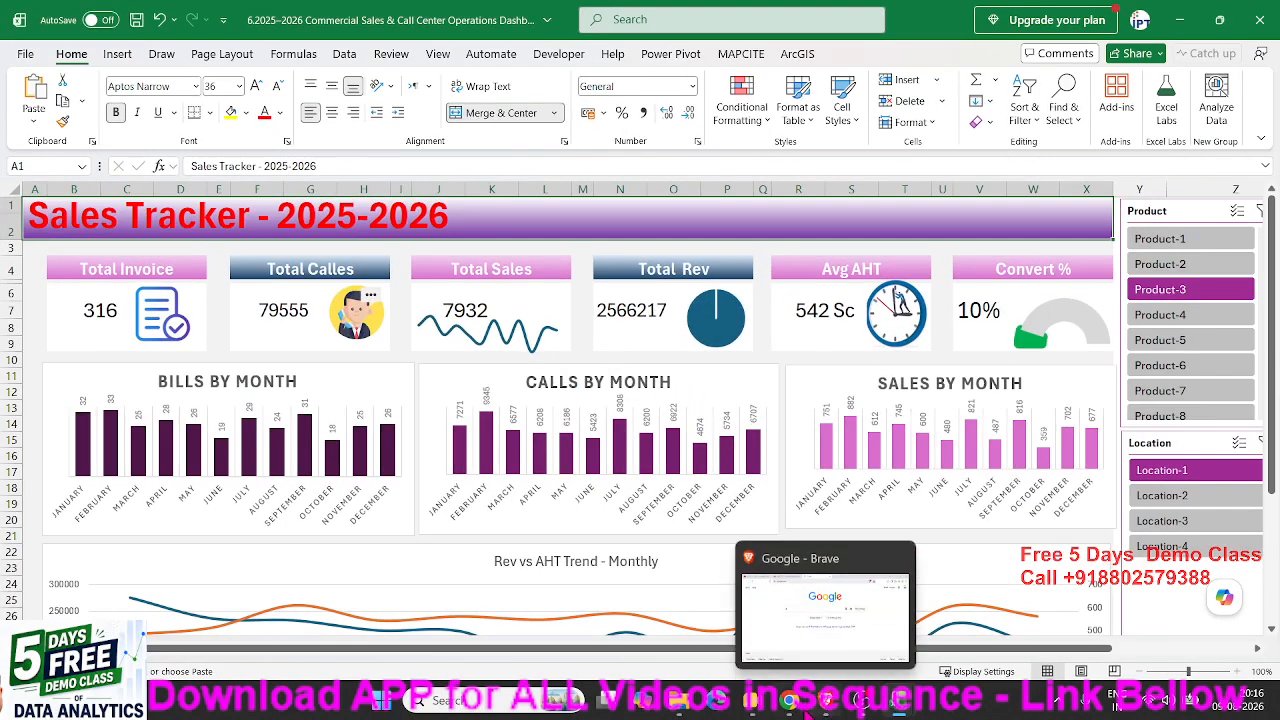
pyautogui.moveTo(795, 705)
pyautogui.click(960, 620)
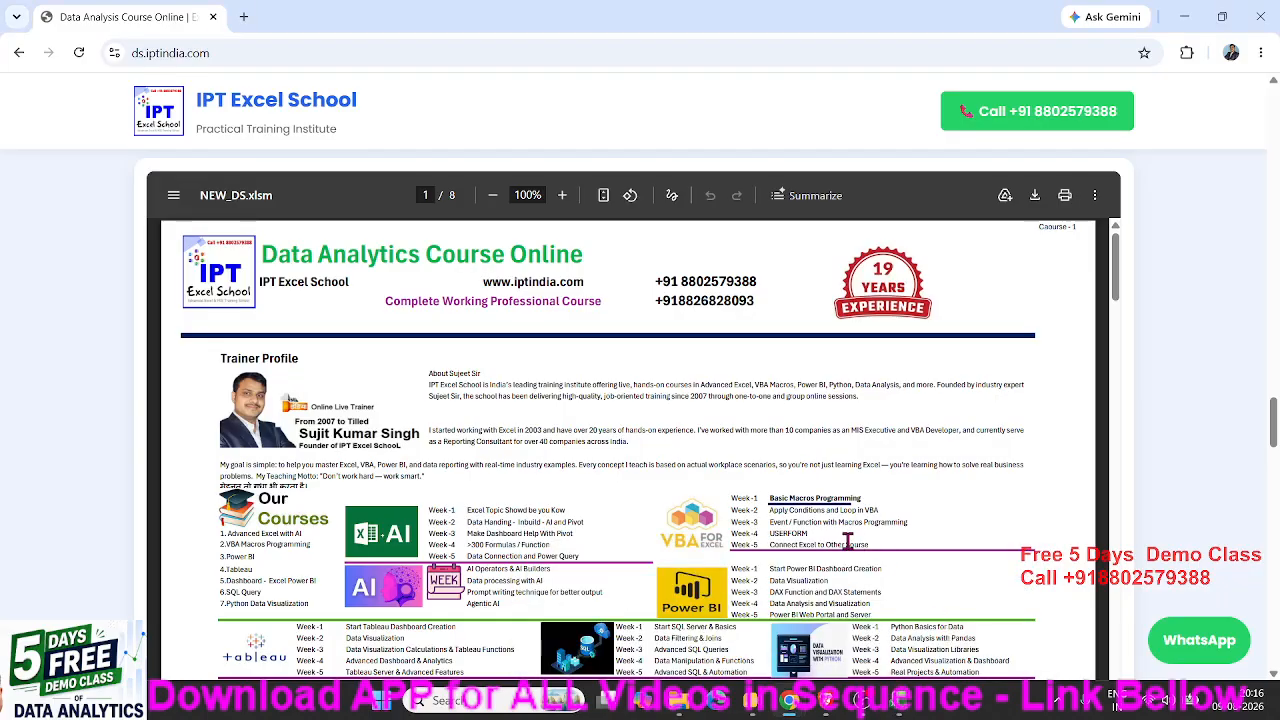
pyautogui.scroll(-3, 722, 530)
pyautogui.scroll(3, 722, 530)
pyautogui.scroll(-3, 508, 500)
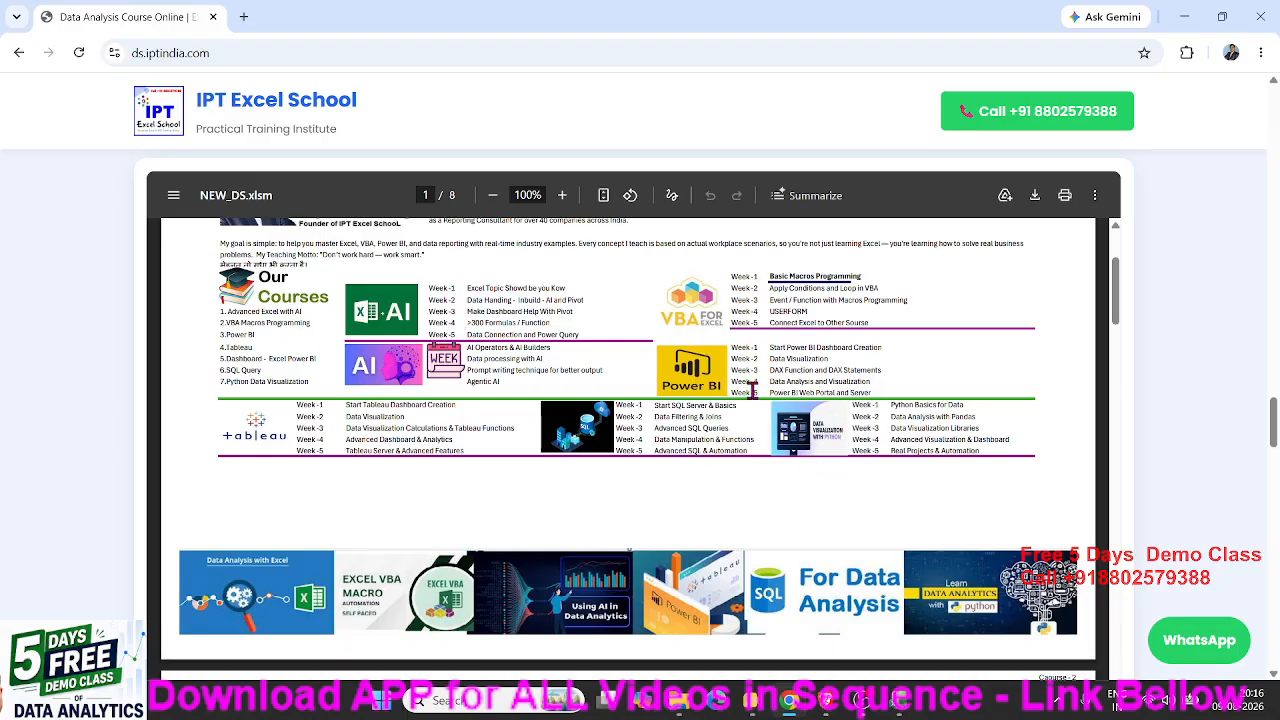
pyautogui.scroll(-3, 764, 525)
pyautogui.scroll(-3, 763, 520)
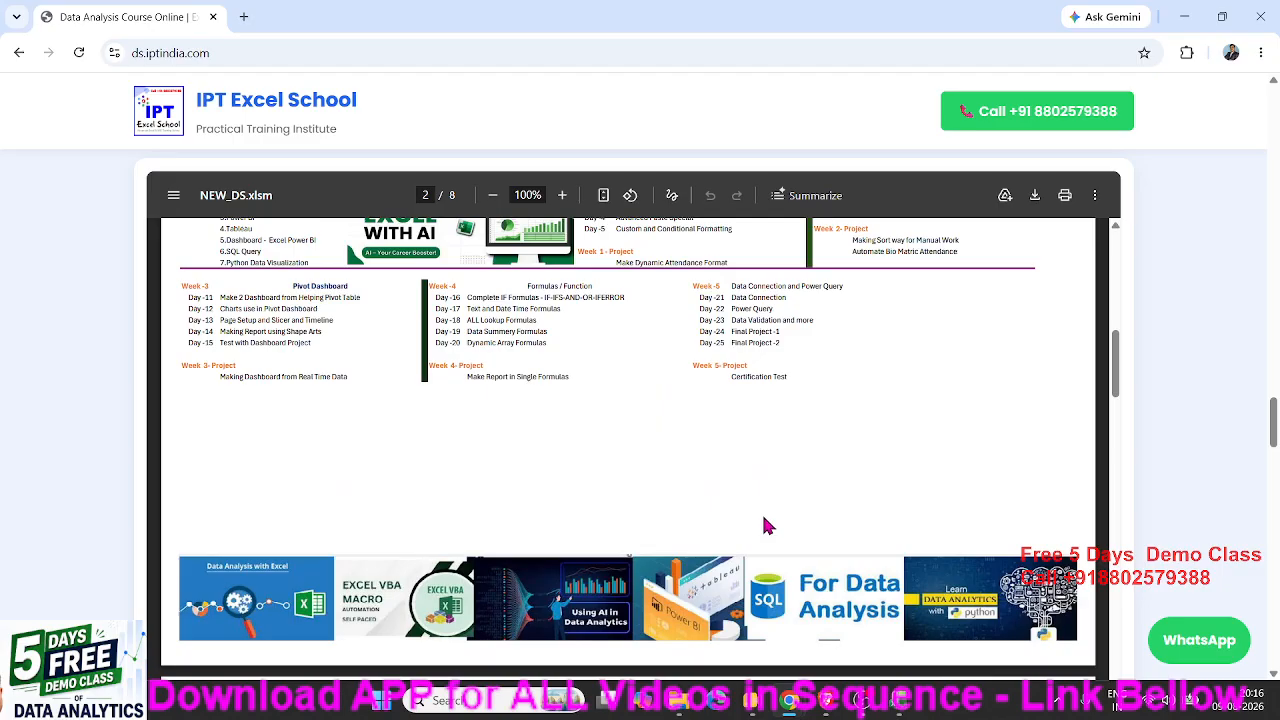
pyautogui.scroll(1, 762, 512)
pyautogui.doubleClick(719, 453)
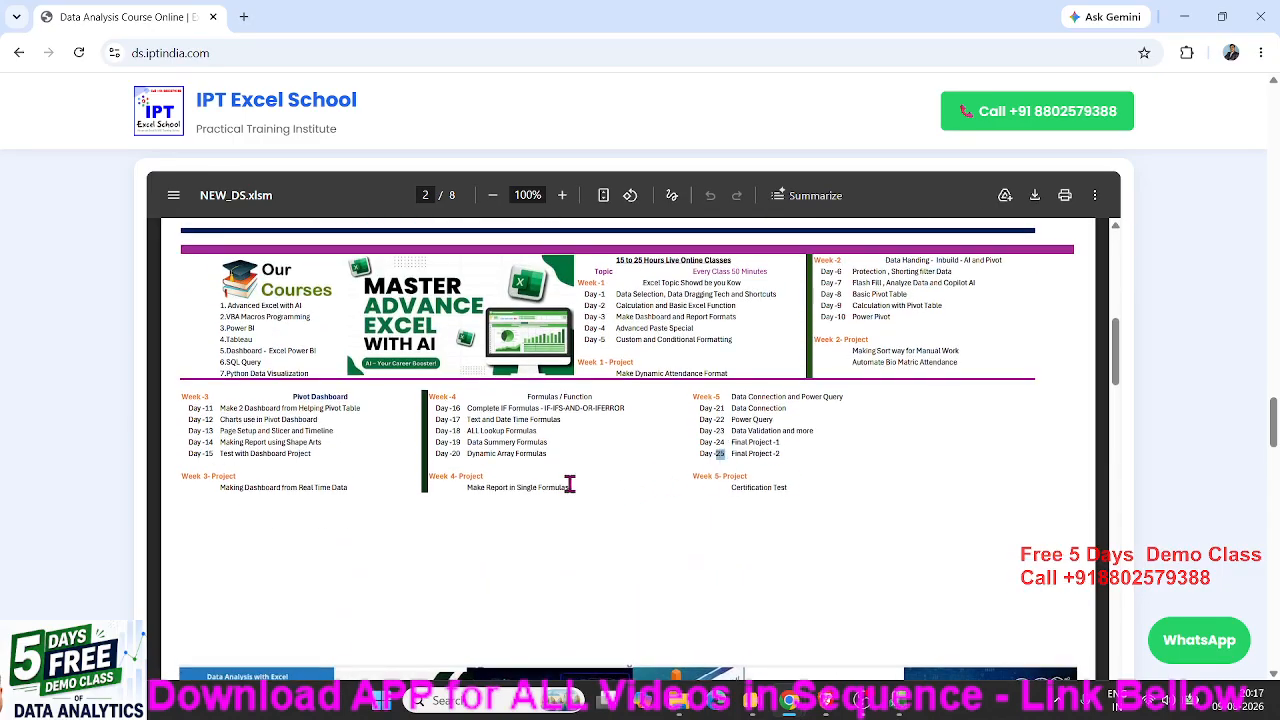
pyautogui.scroll(2, 569, 483)
pyautogui.moveTo(569, 483); pyautogui.dragTo(686, 534)
pyautogui.scroll(5, 464, 381)
pyautogui.scroll(-4, 440, 386)
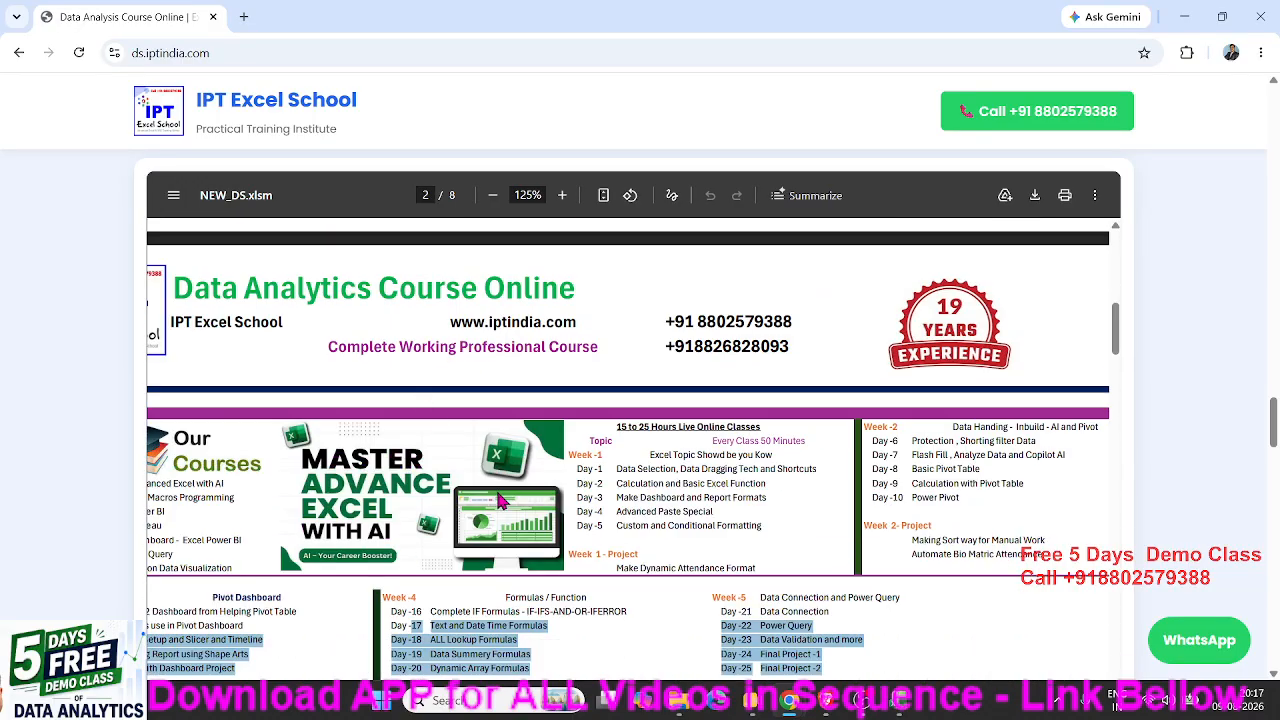
pyautogui.scroll(-2, 500, 500)
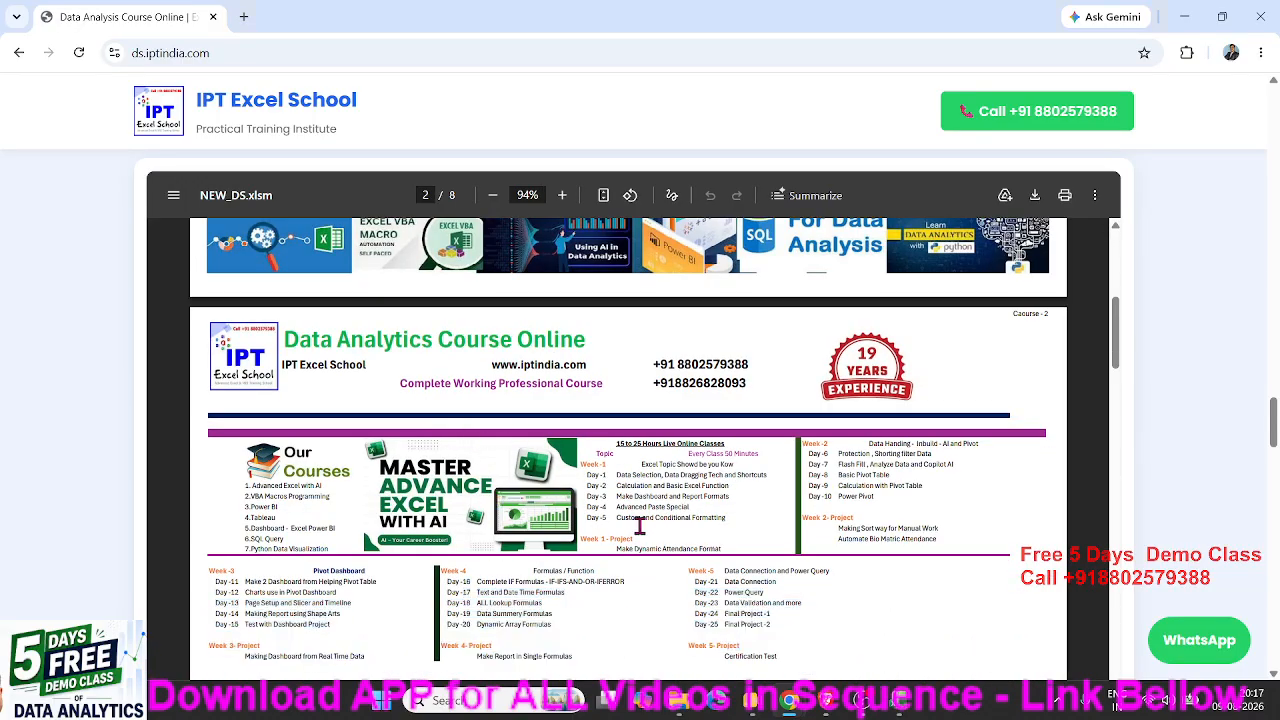
# - Switch back to the Book1 workbook in Excel and enter 3000 in E8
pyautogui.hotkey('alt', 'Tab')
pyautogui.hotkey('alt', 'Tab')
pyautogui.hotkey('alt', 'Tab')
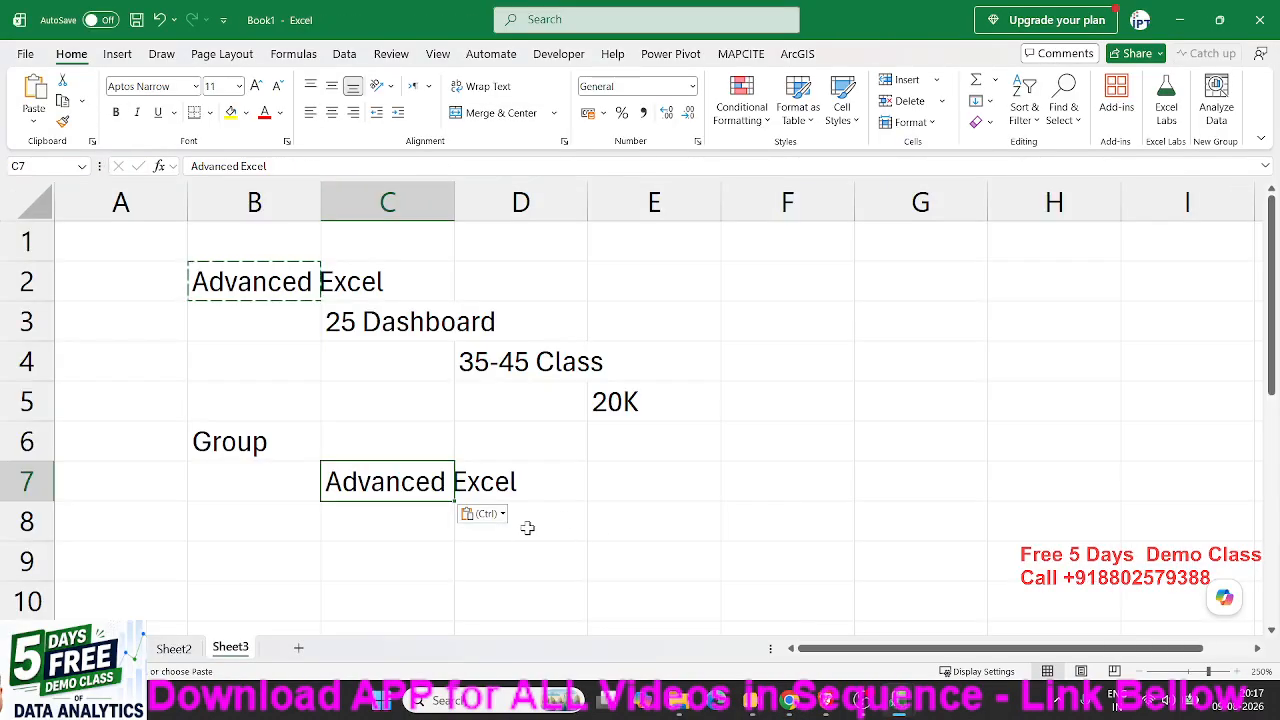
pyautogui.click(613, 521)
pyautogui.write('3000')
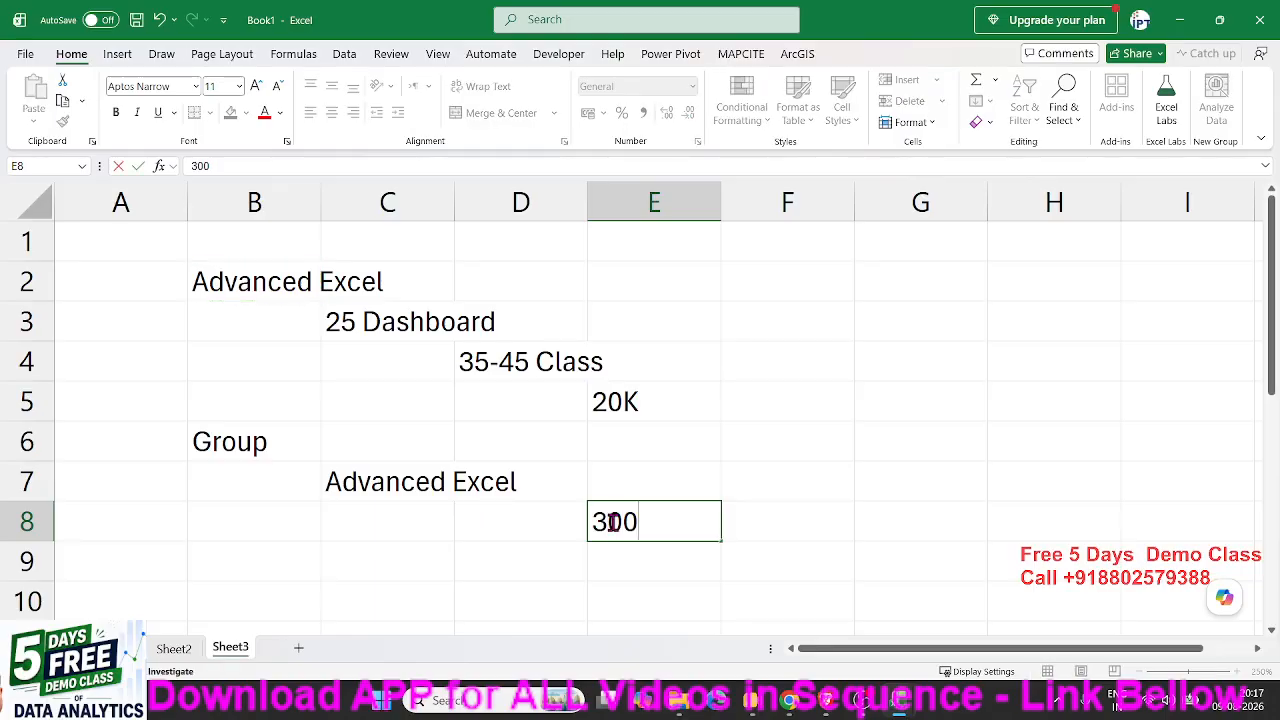
pyautogui.press('Tab')
pyautogui.press('Down')
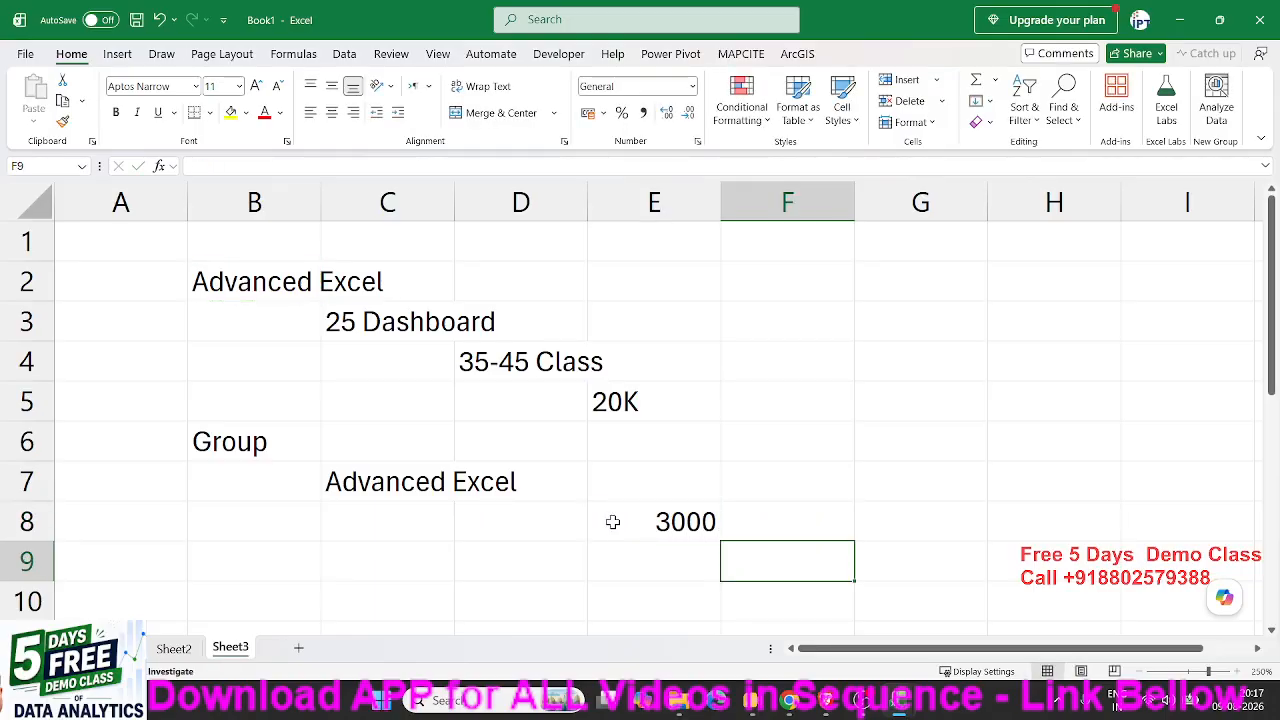
# - Enter "250/-" in F9 and select the fee in E8
pyautogui.press('Up')
pyautogui.press('Left')
pyautogui.press('Left')
pyautogui.press('Left')
pyautogui.press('Up')
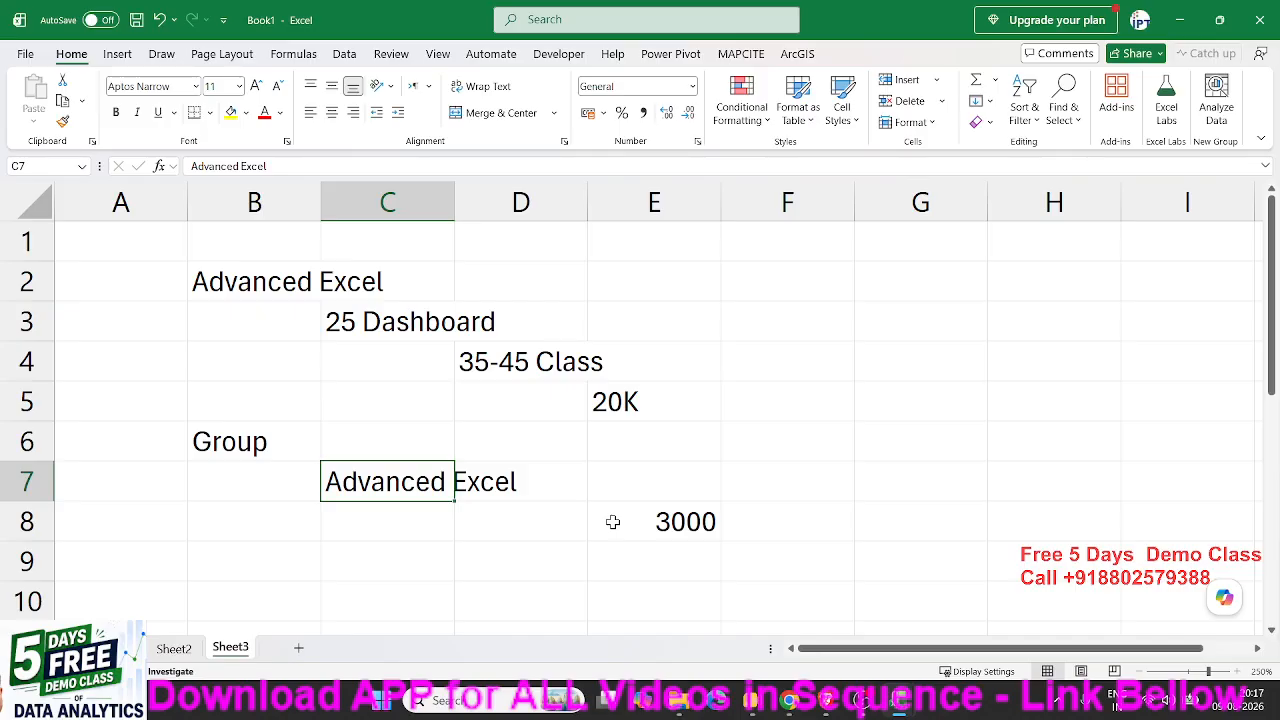
pyautogui.press('Right')
pyautogui.press('Right')
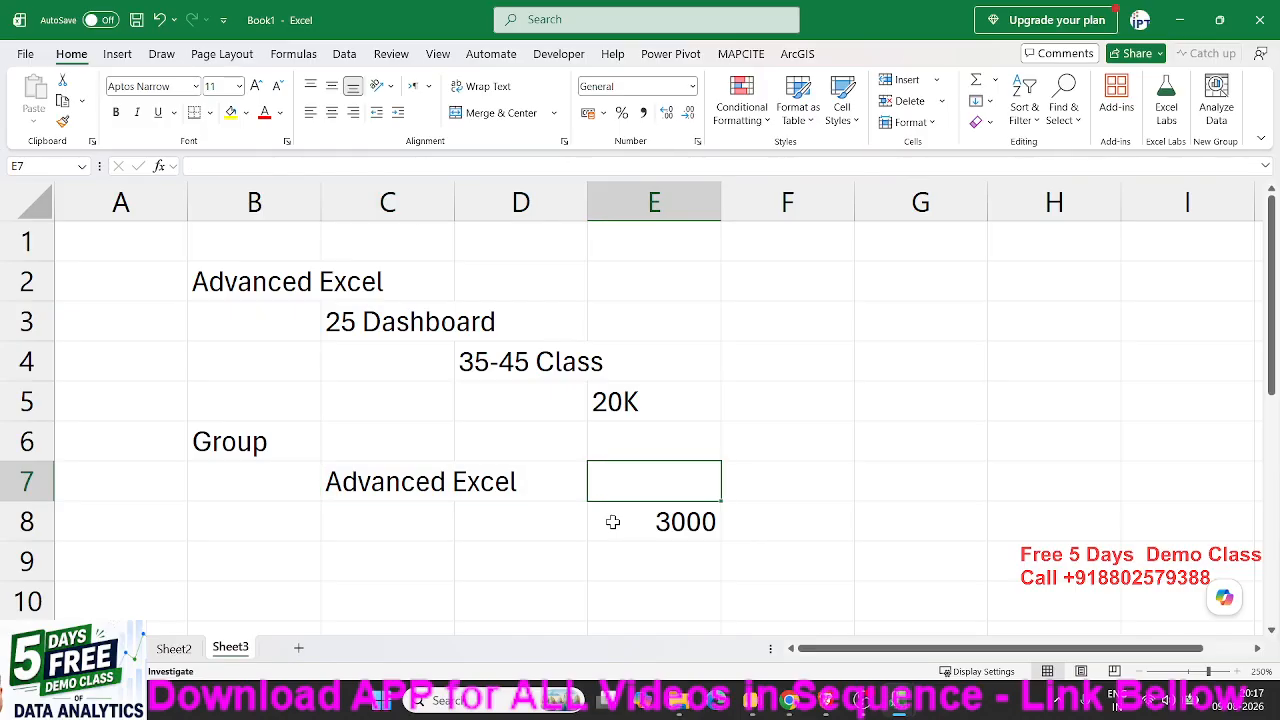
pyautogui.press('Down')
pyautogui.press('Left')
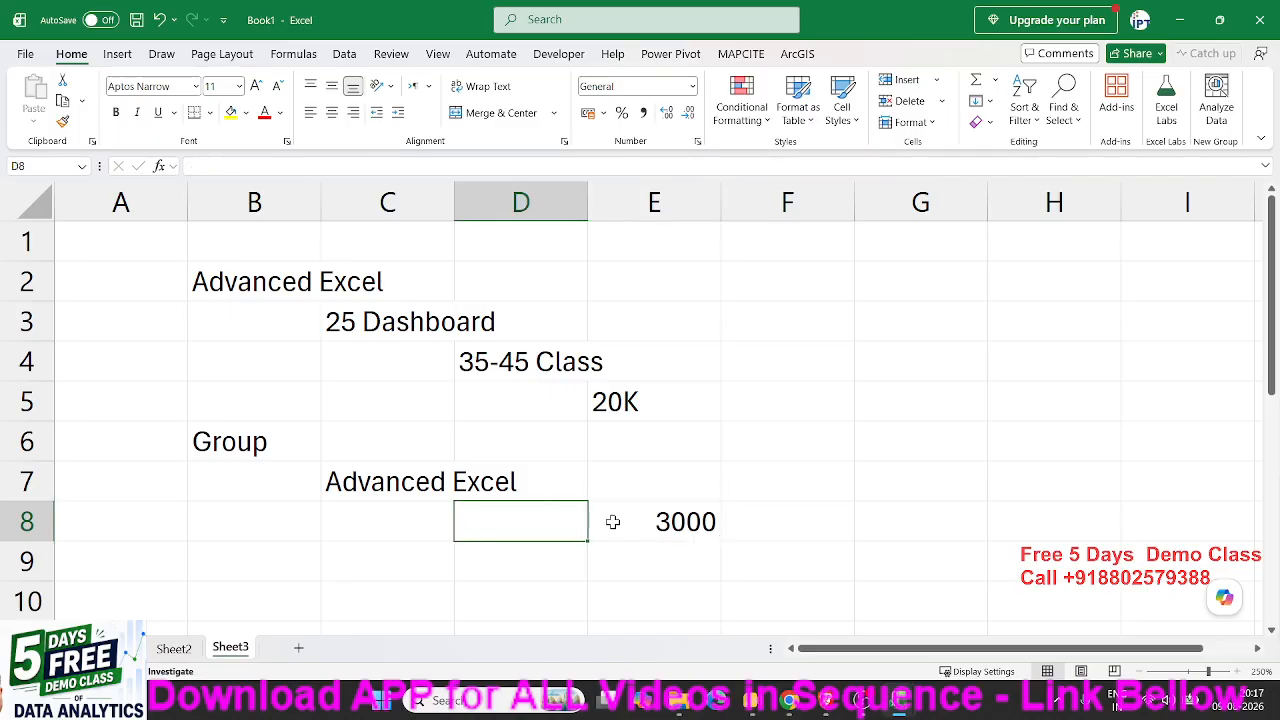
pyautogui.press('Right')
pyautogui.press('Right')
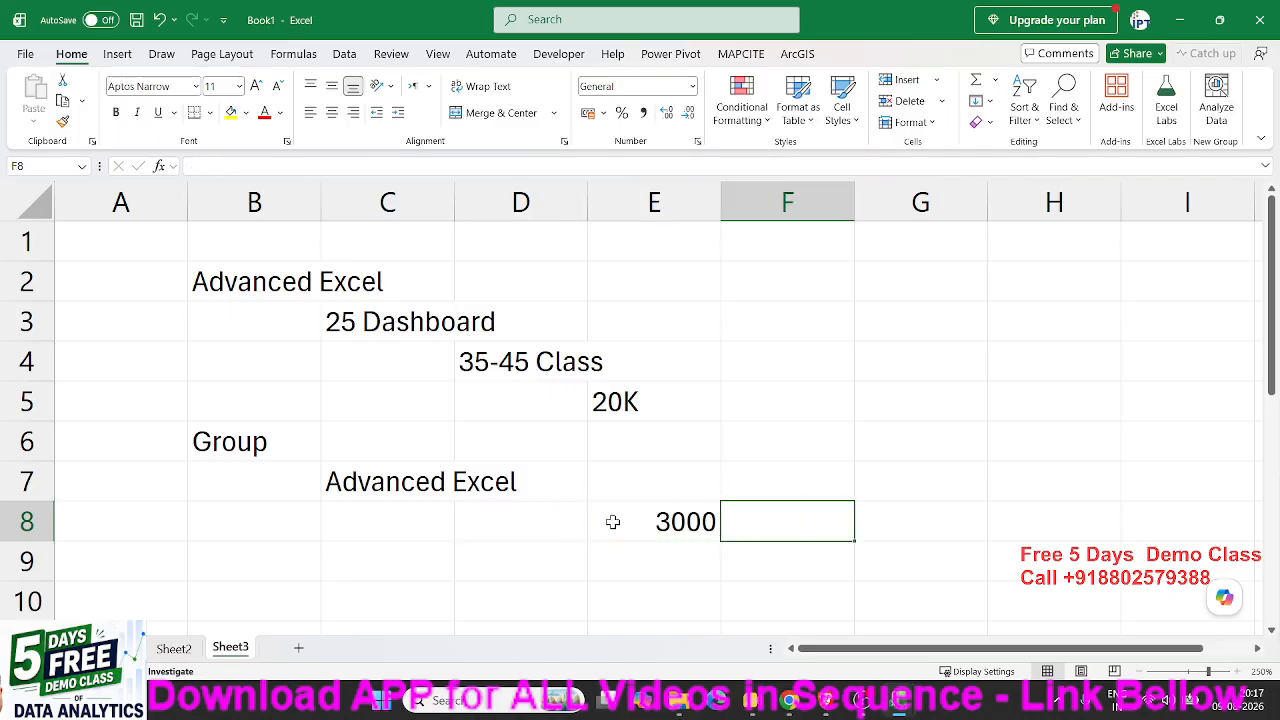
pyautogui.press('Down')
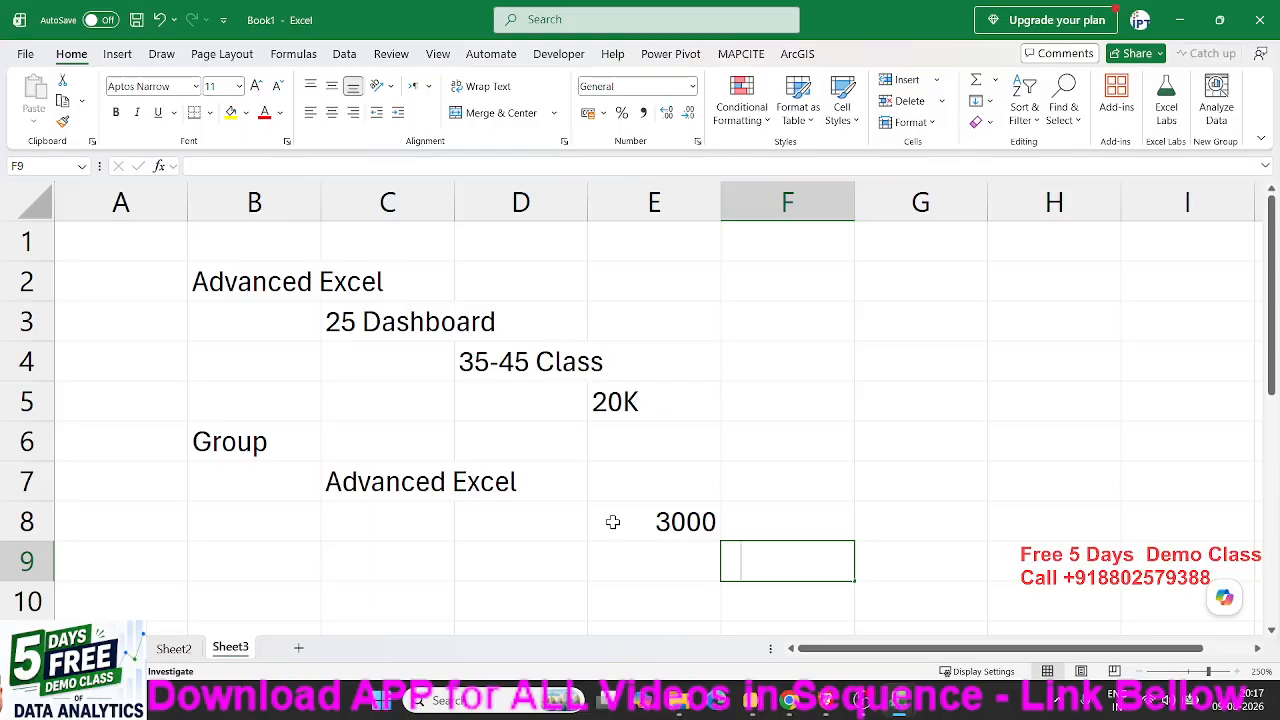
pyautogui.write('250/-')
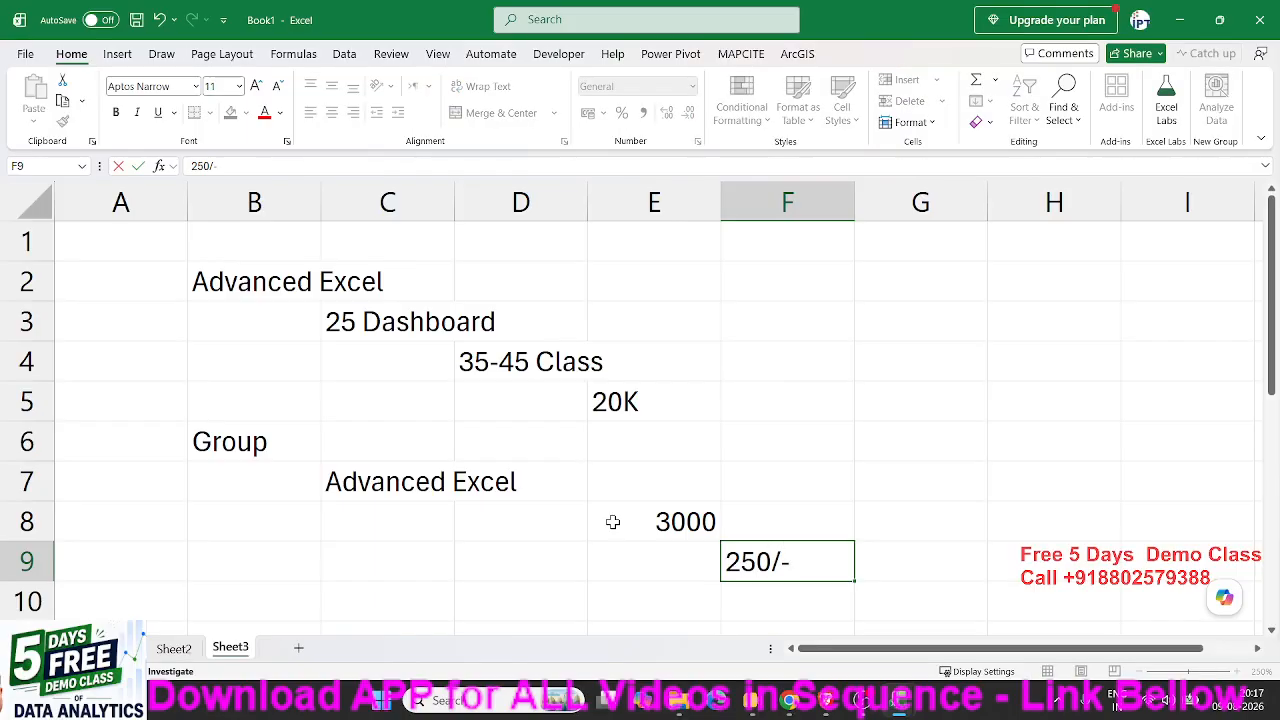
pyautogui.press('Return')
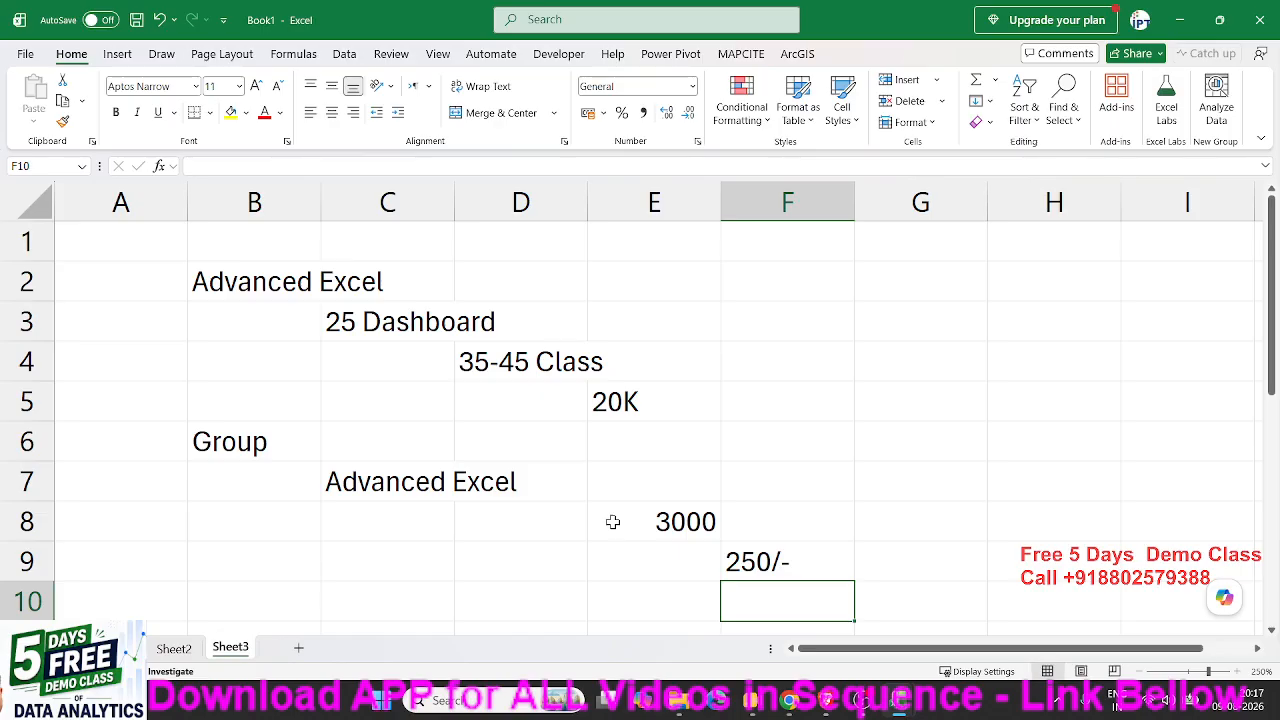
pyautogui.click(613, 522)
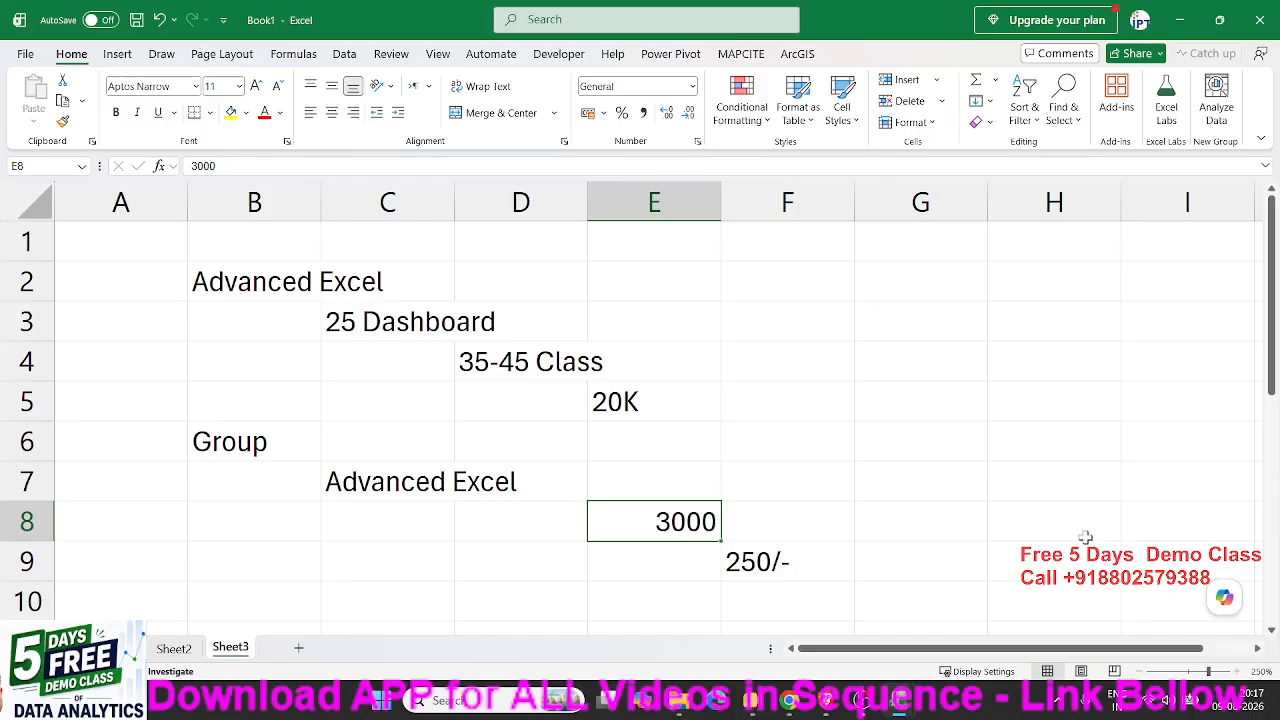
pyautogui.click(612, 565)
pyautogui.click(763, 570)
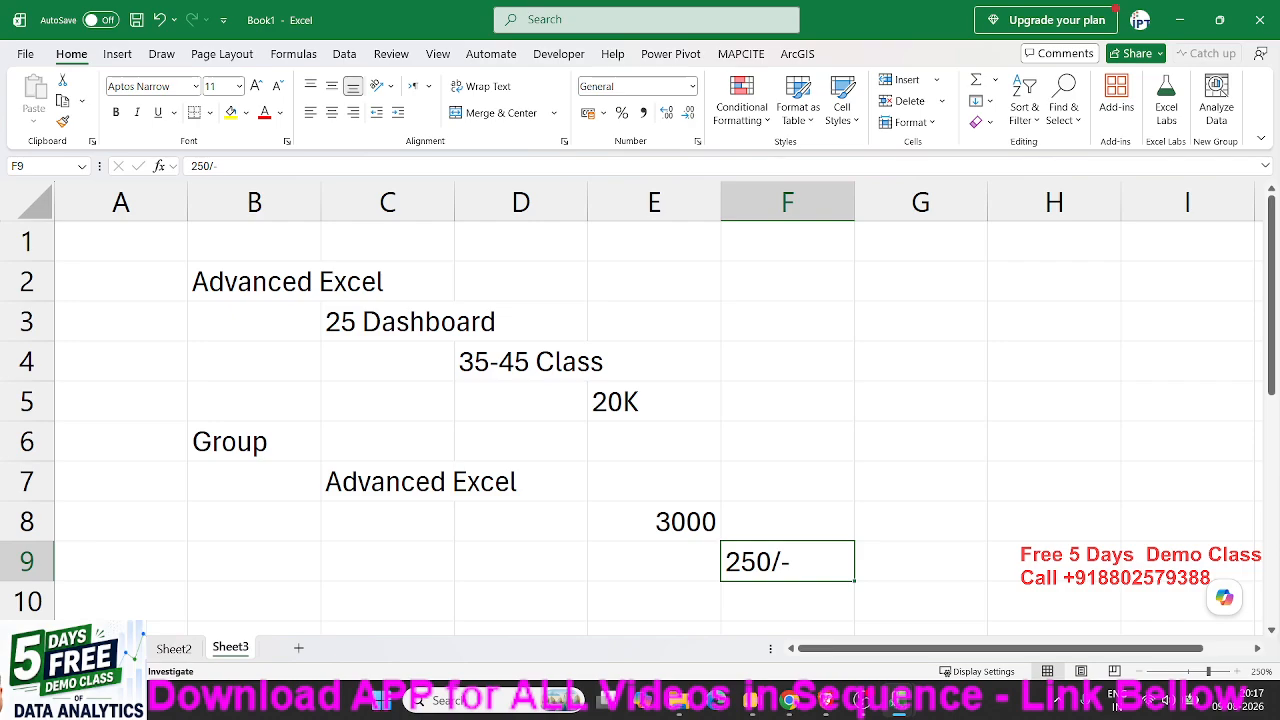
pyautogui.click(751, 702)
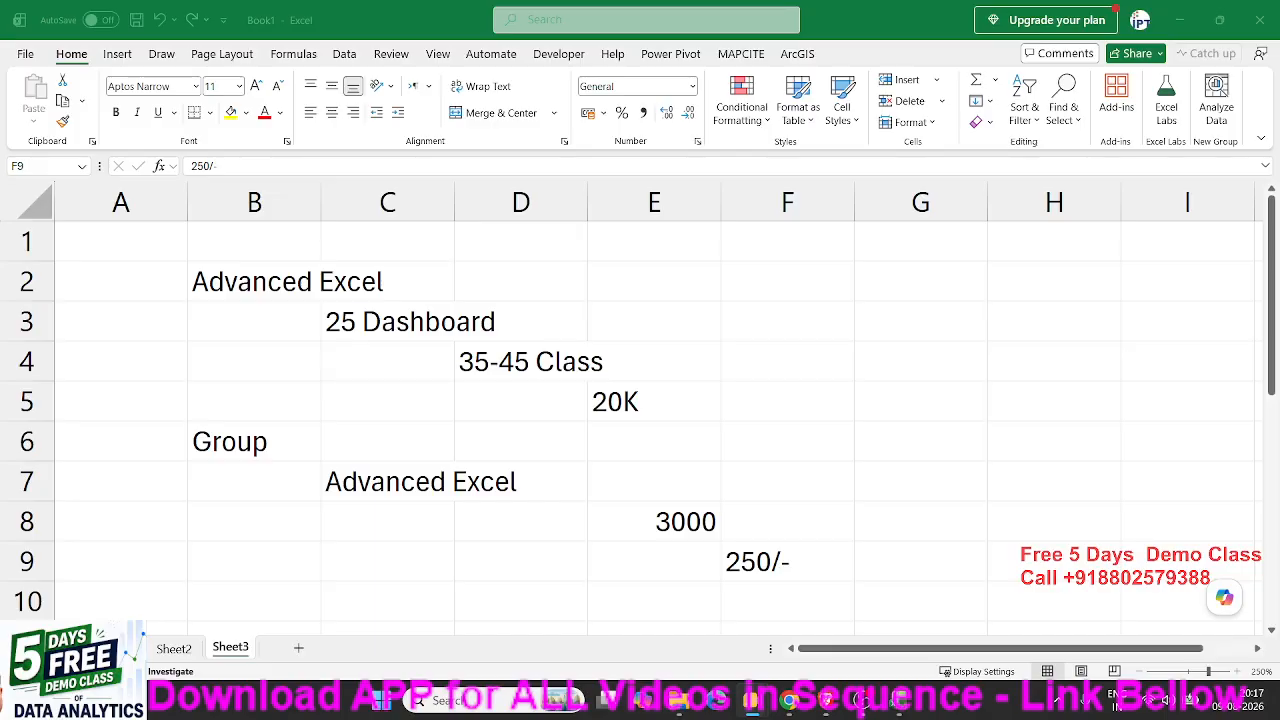
pyautogui.click(518, 548)
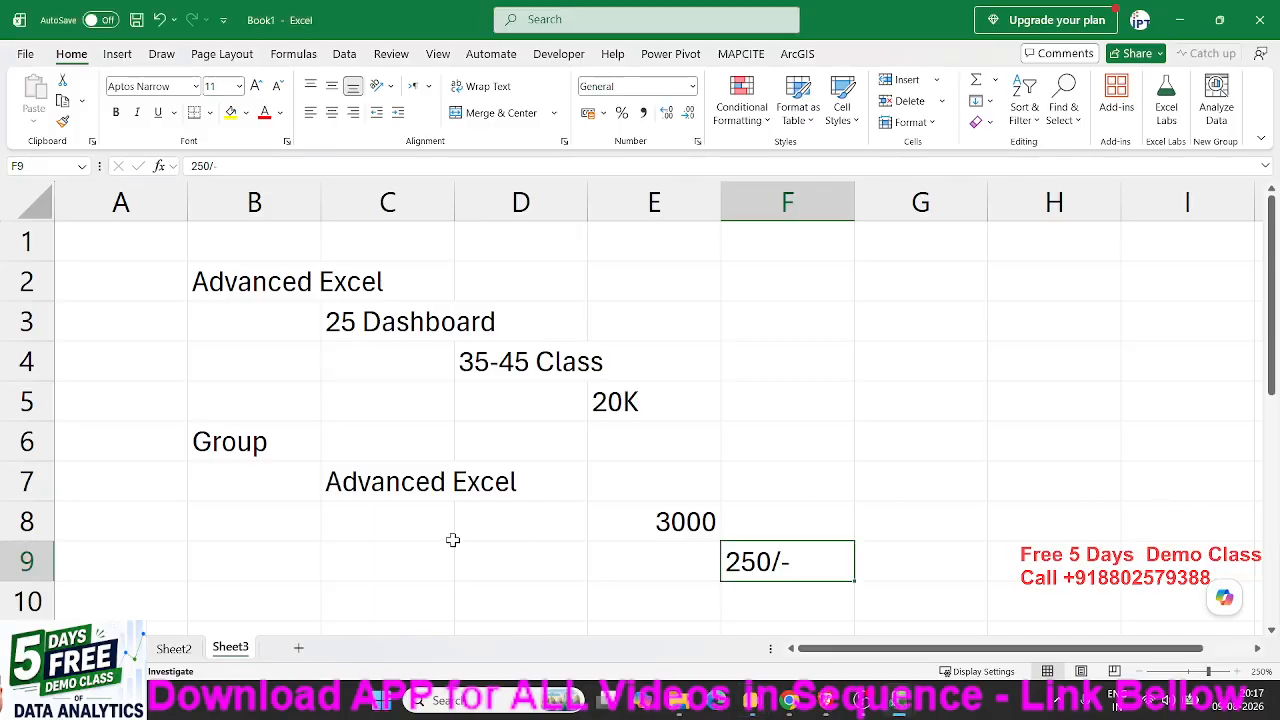
pyautogui.click(450, 538)
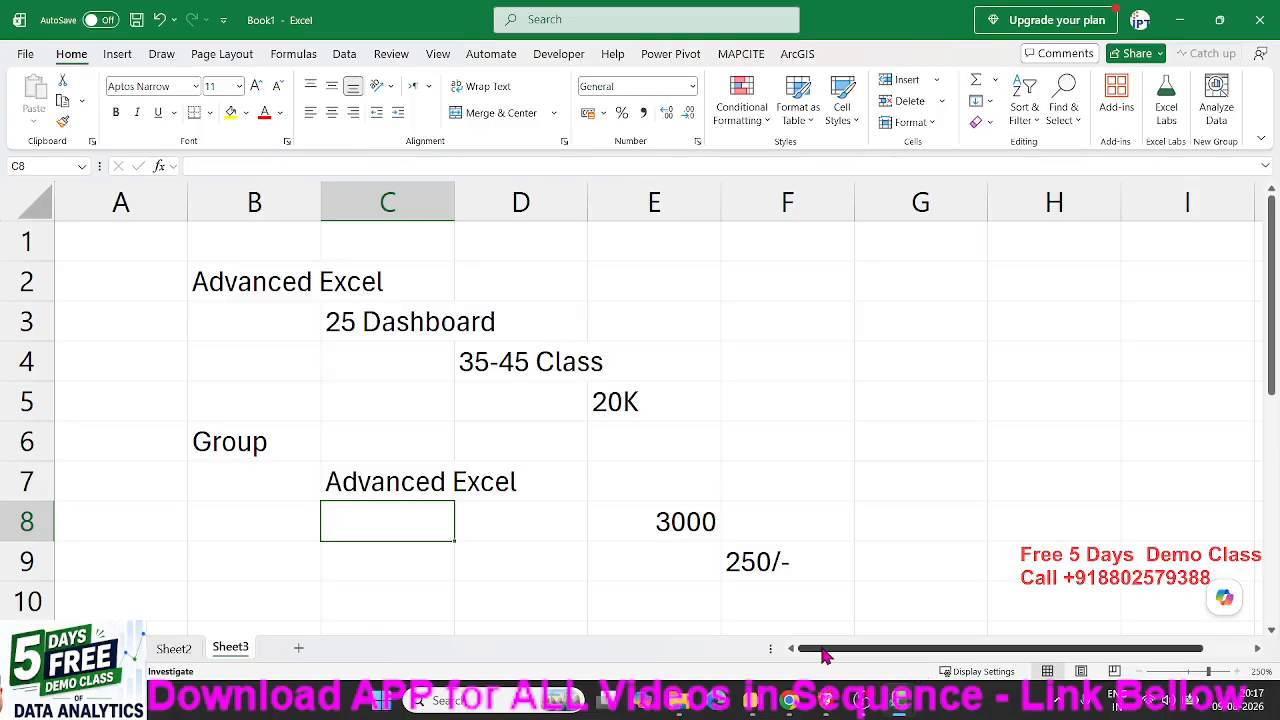
# - Enter "5 Dashboard" in D8 and autofit the width of column D
pyautogui.click(370, 325)
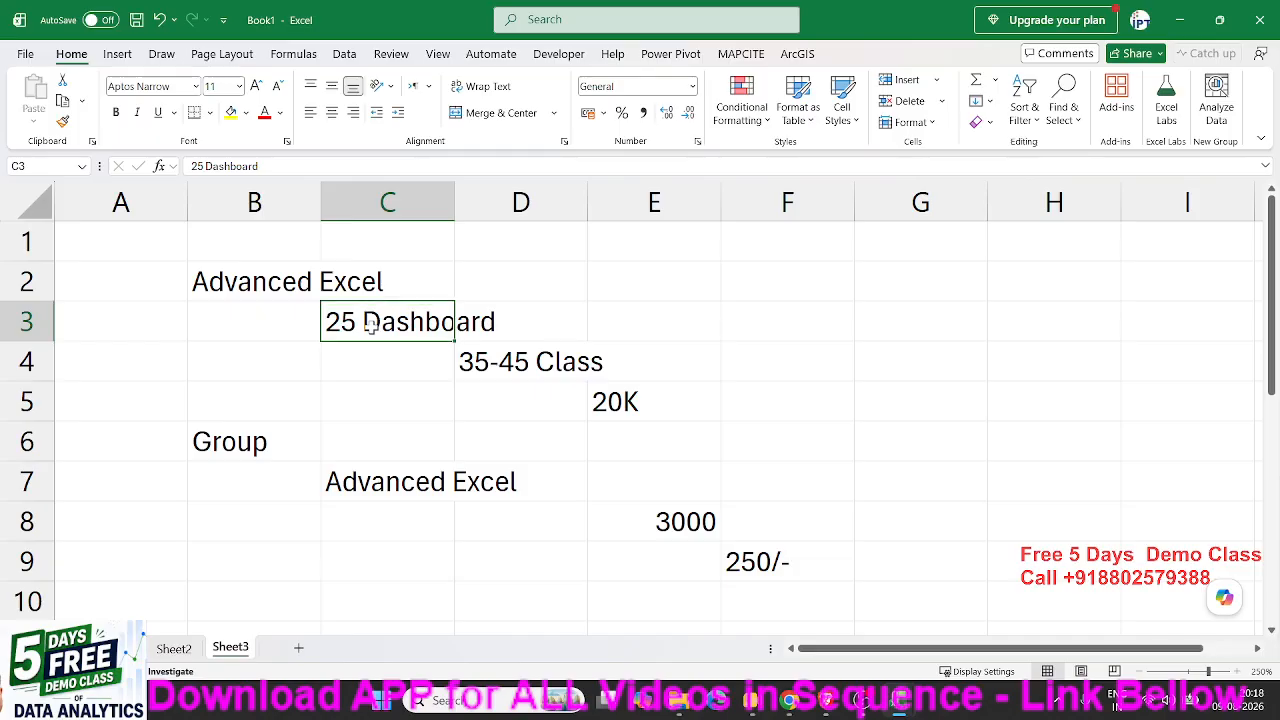
pyautogui.click(440, 487)
pyautogui.click(509, 518)
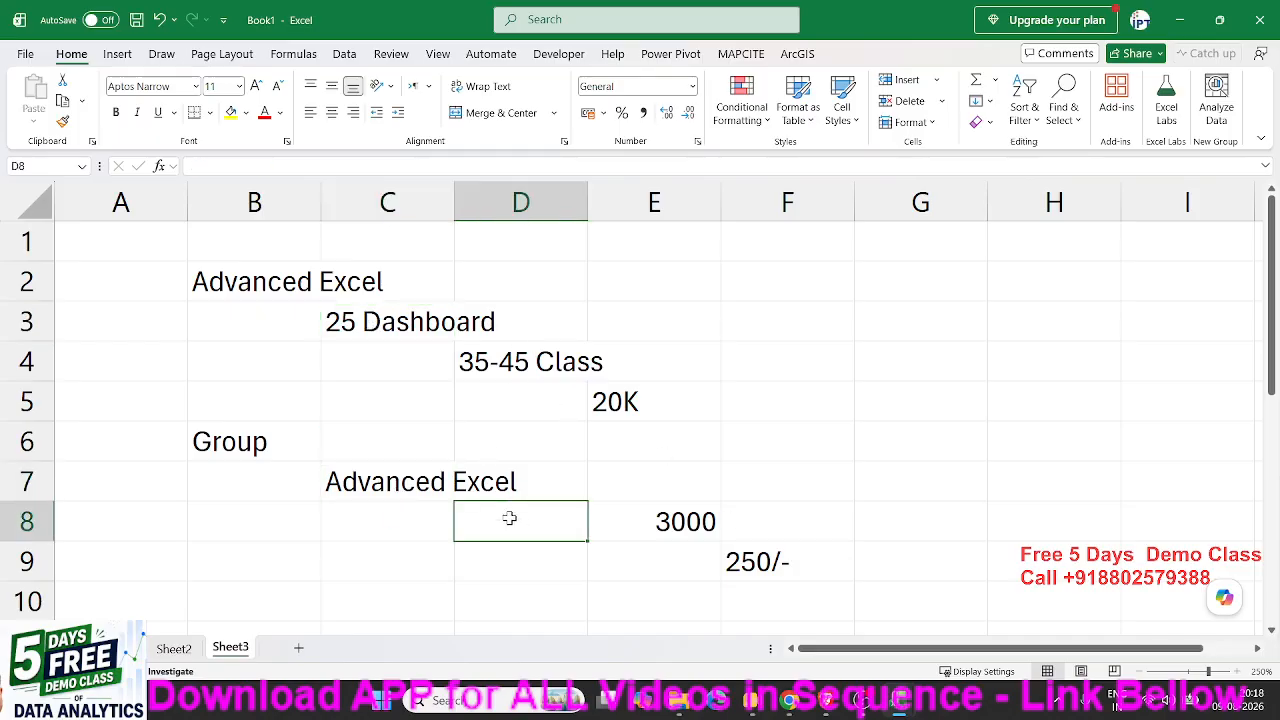
pyautogui.write('5 Dashbo')
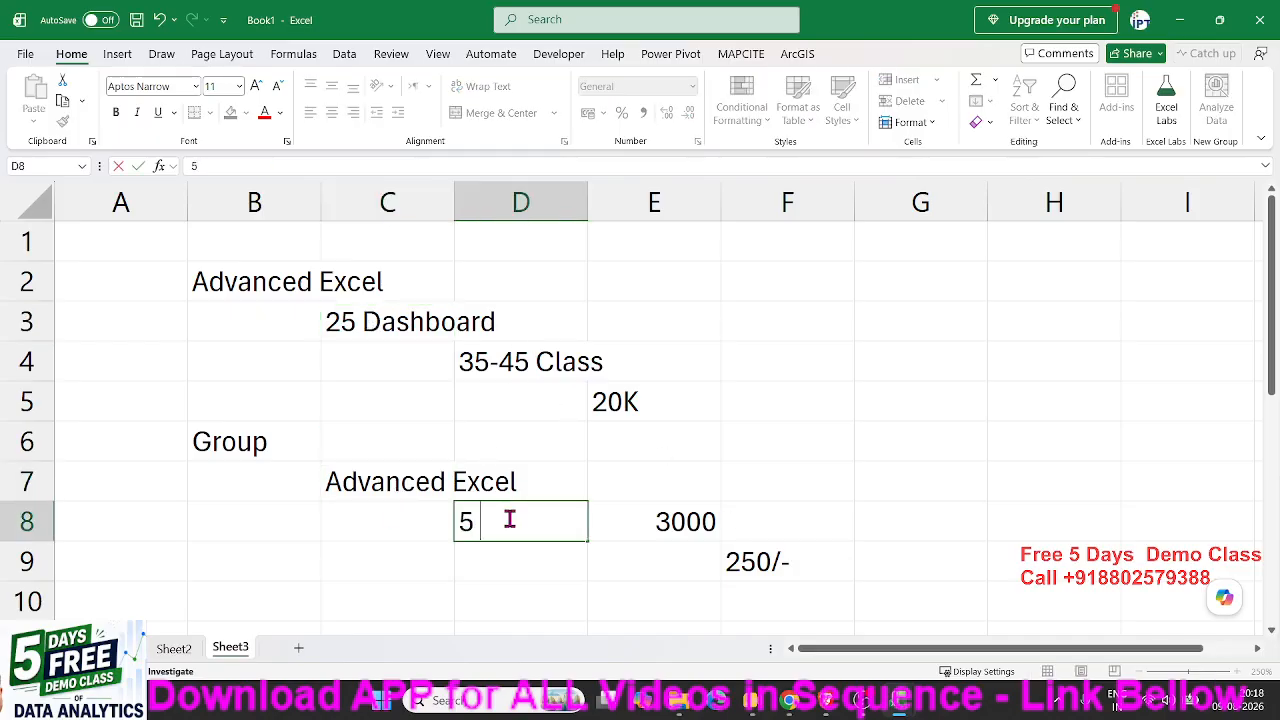
pyautogui.write('ard')
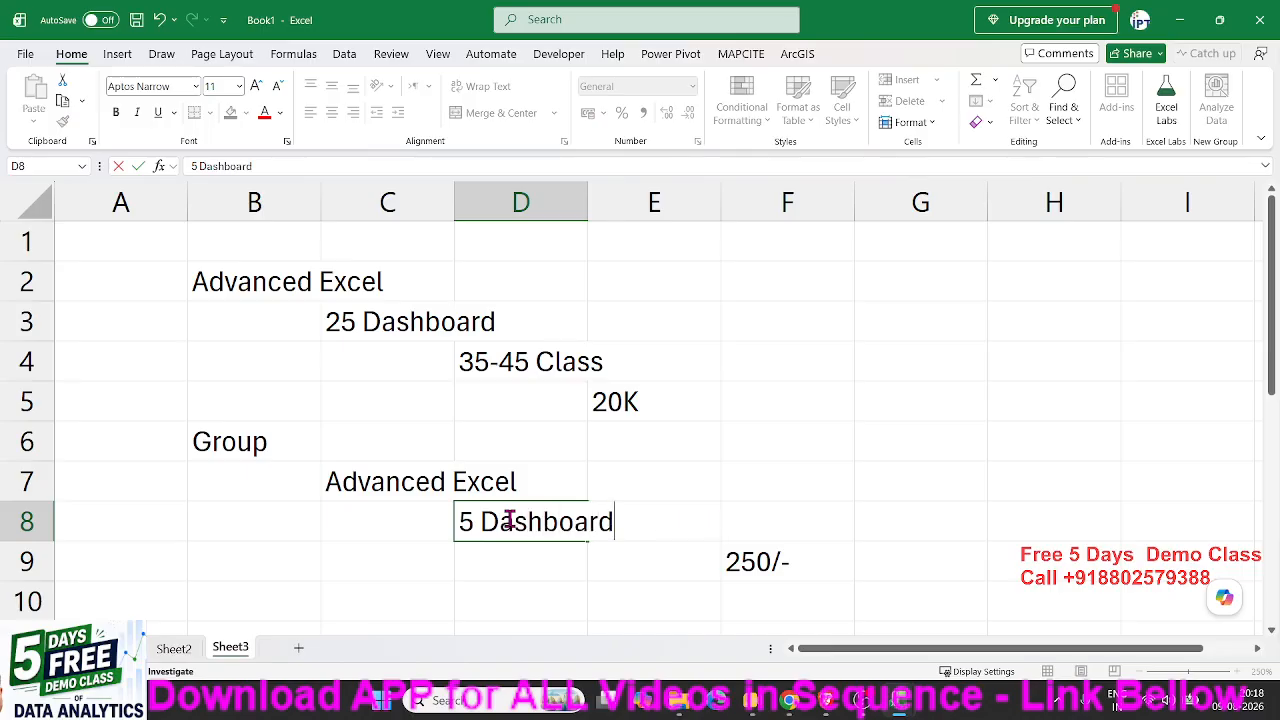
pyautogui.press('Return')
pyautogui.click(510, 517)
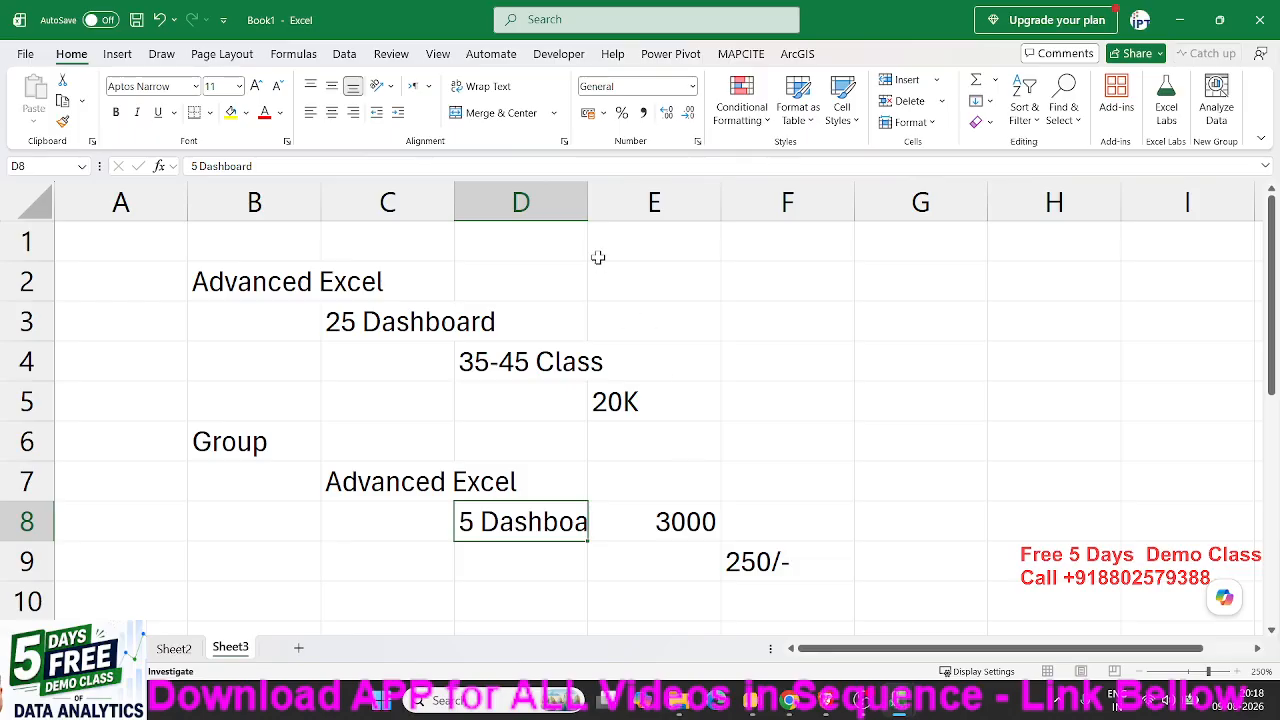
pyautogui.doubleClick(588, 212)
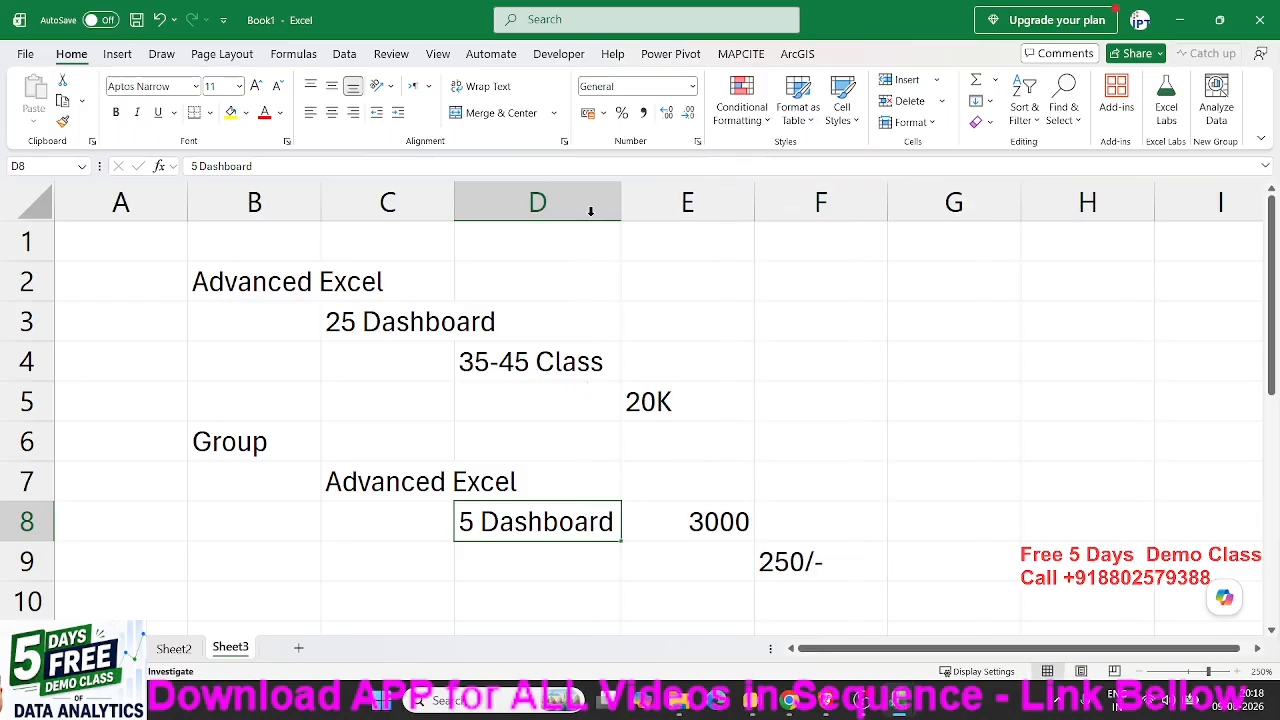
# - Switch to the 2025–2026 Commercial Sales & Call Center Operations workbook, examine its Sales Tracker dashboard charts, and return to Book1
pyautogui.click(331, 326)
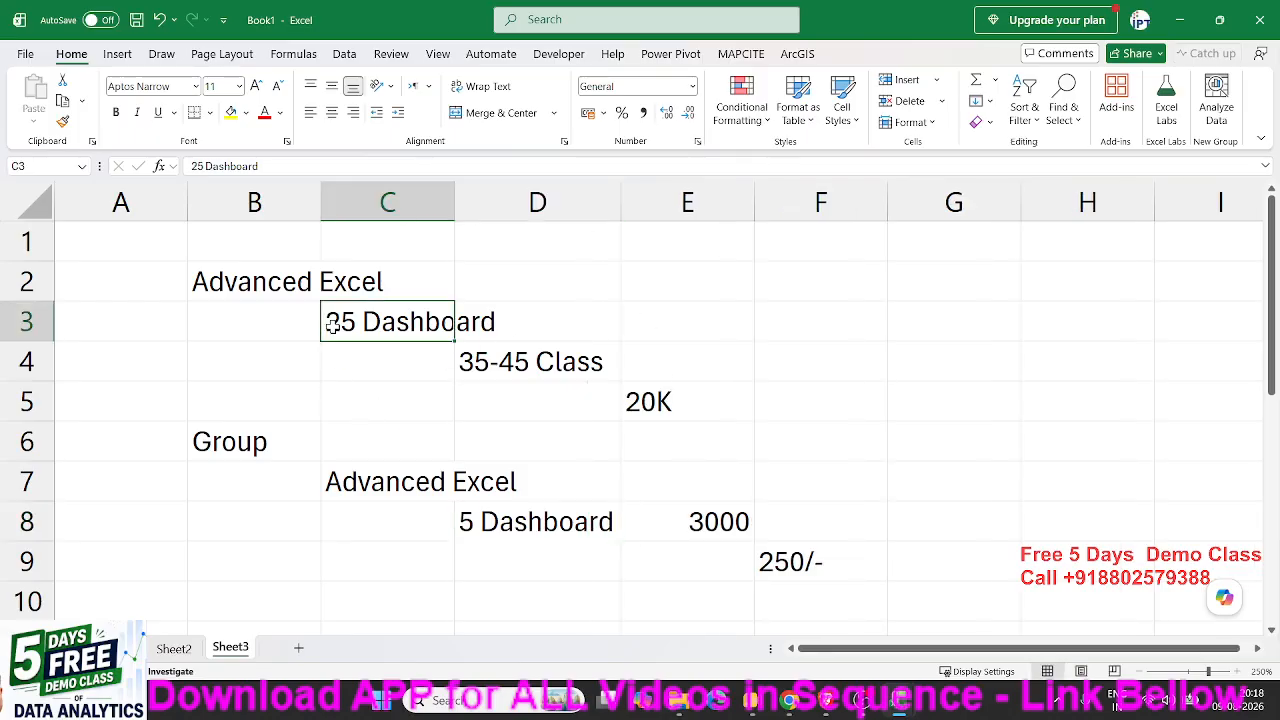
pyautogui.moveTo(891, 703)
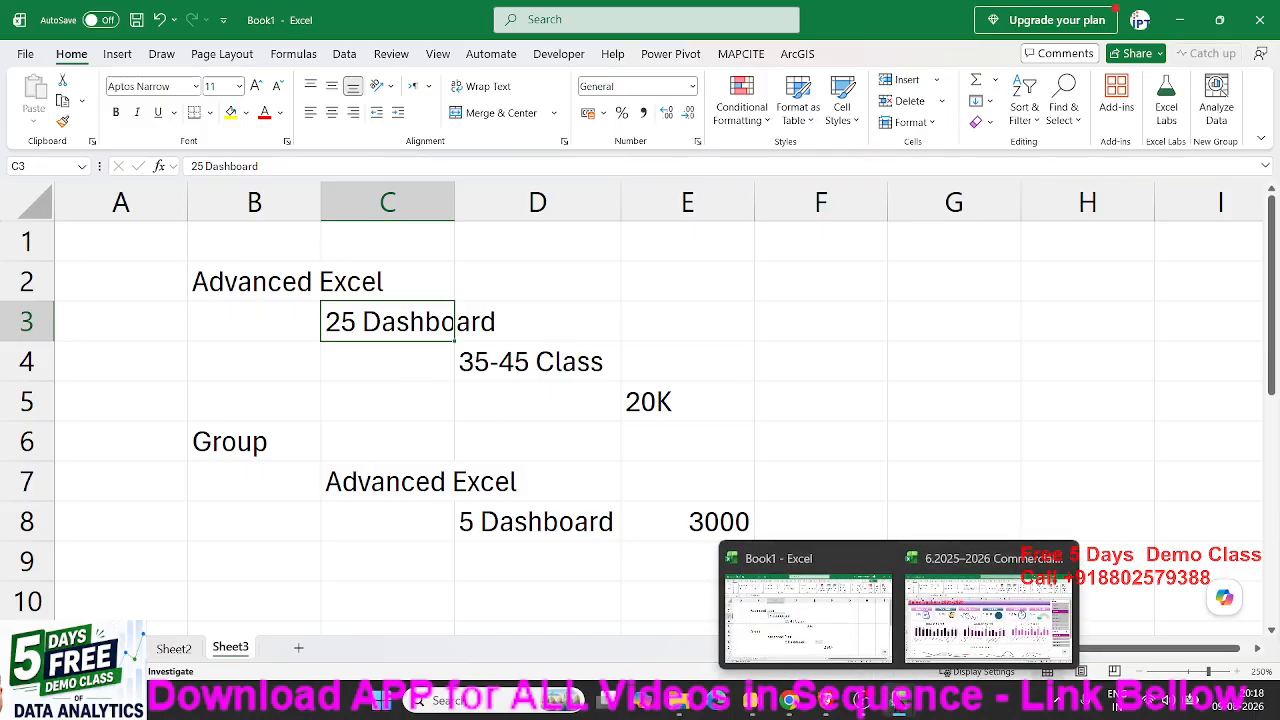
pyautogui.click(910, 605)
pyautogui.scroll(-6, 818, 507)
pyautogui.scroll(4, 818, 507)
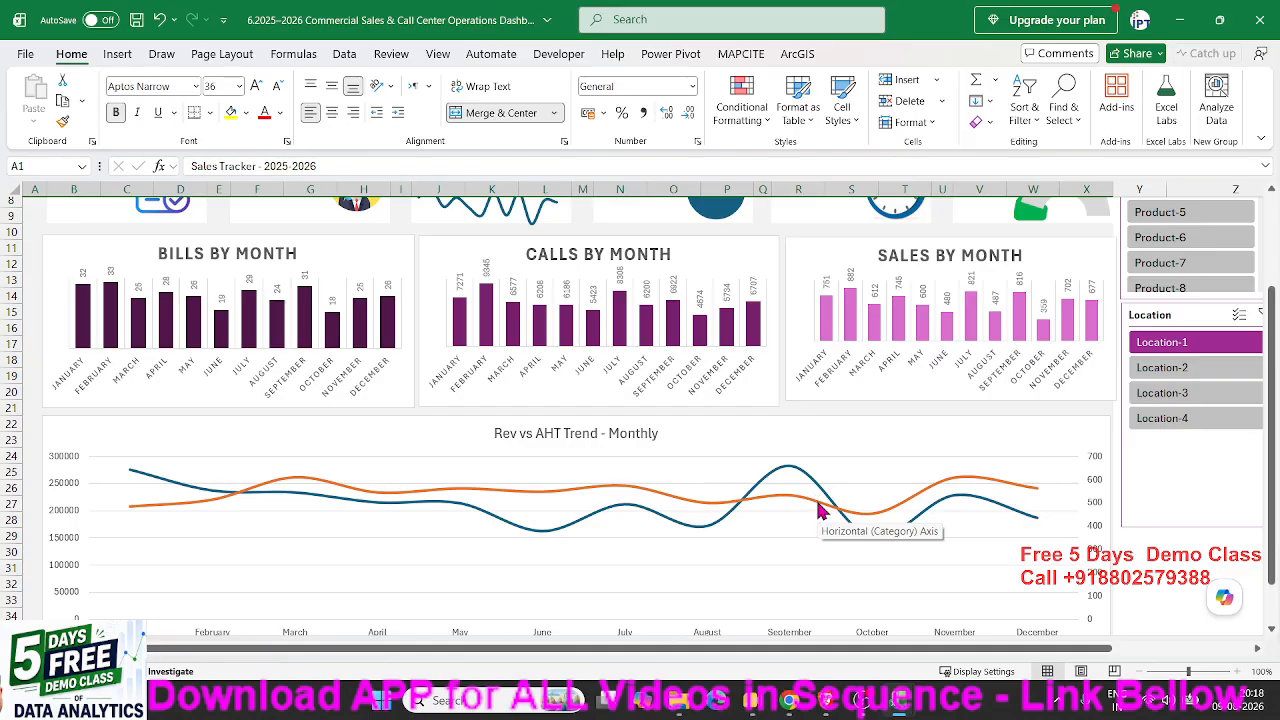
pyautogui.scroll(3, 818, 510)
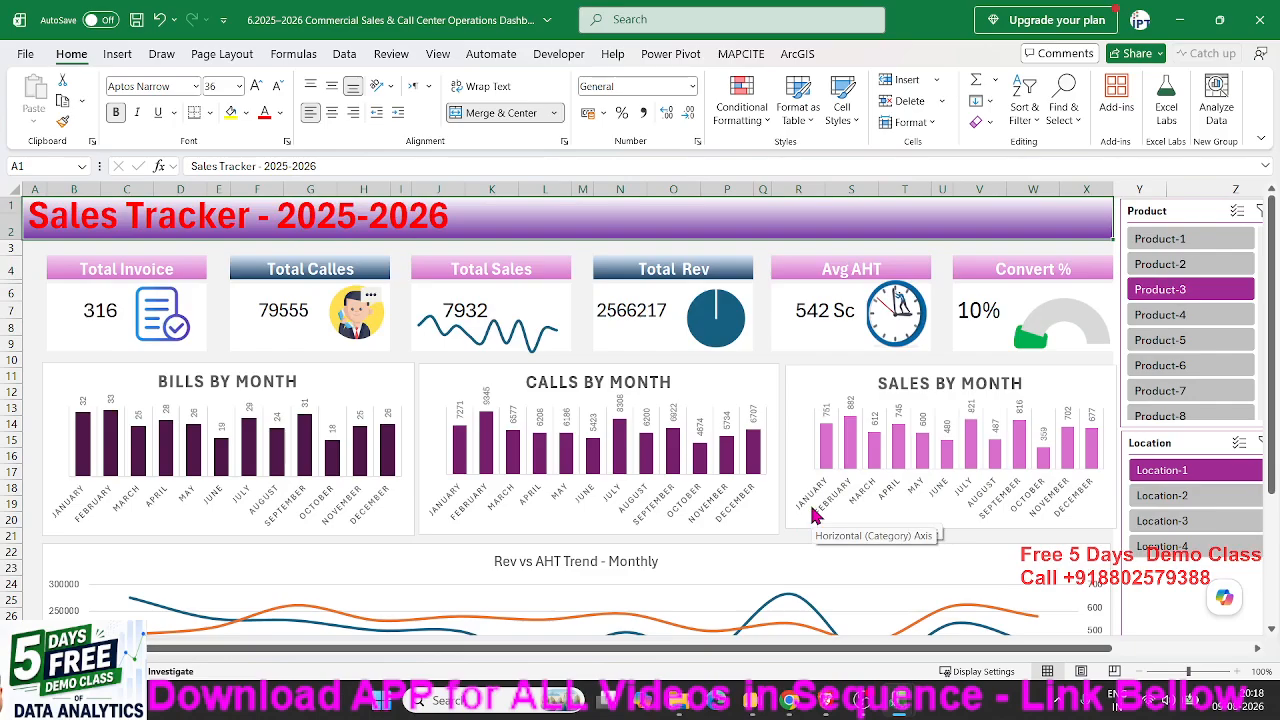
pyautogui.scroll(-3, 815, 513)
pyautogui.scroll(3, 815, 513)
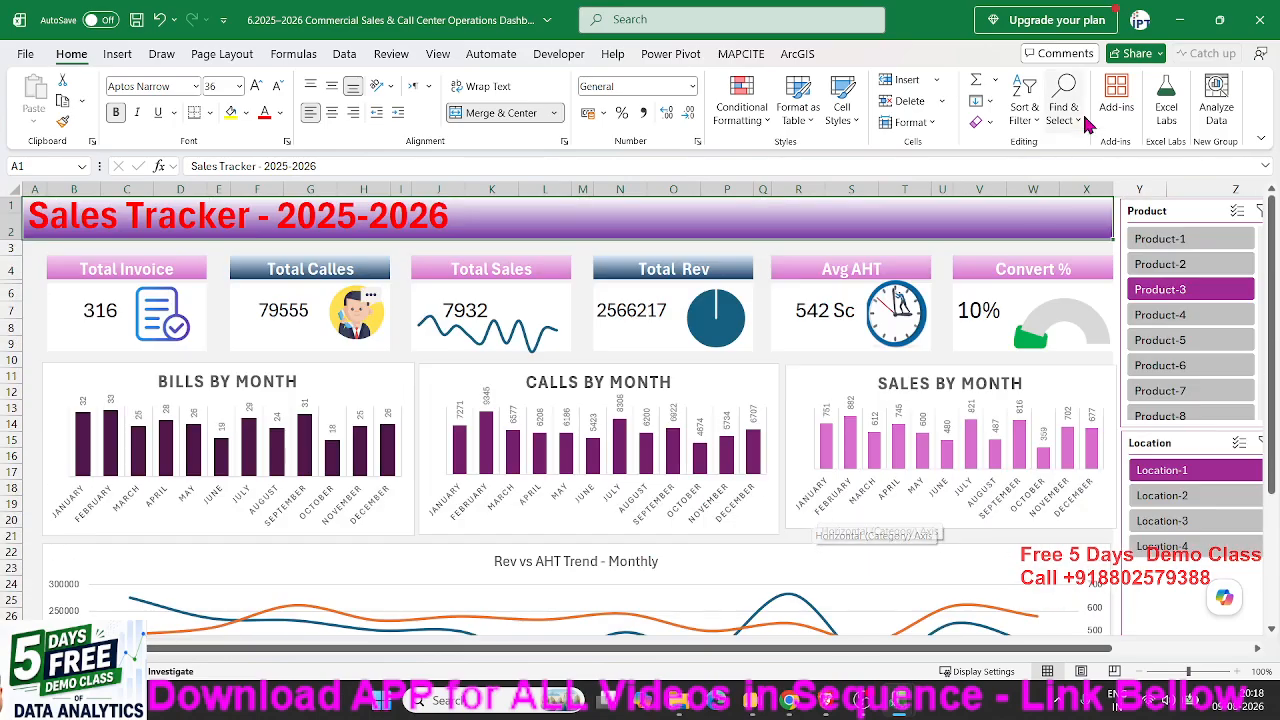
pyautogui.click(1178, 20)
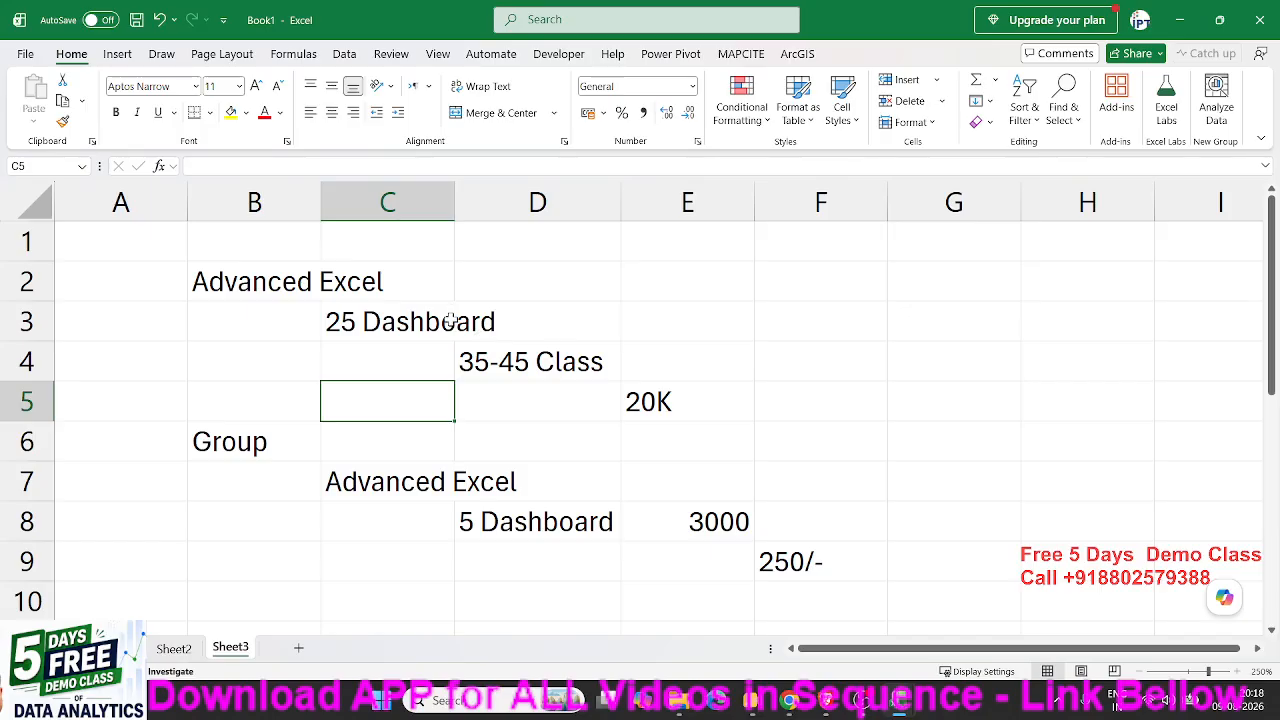
pyautogui.moveTo(451, 320); pyautogui.dragTo(306, 290)
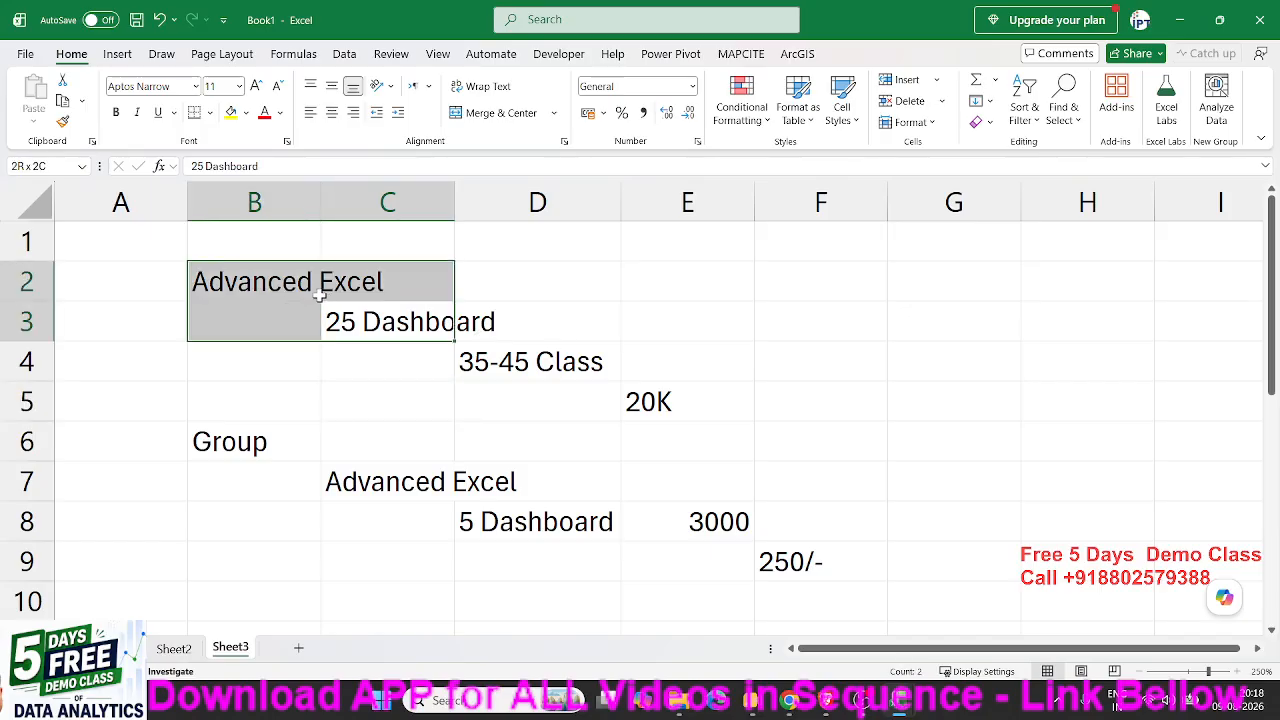
pyautogui.click(522, 516)
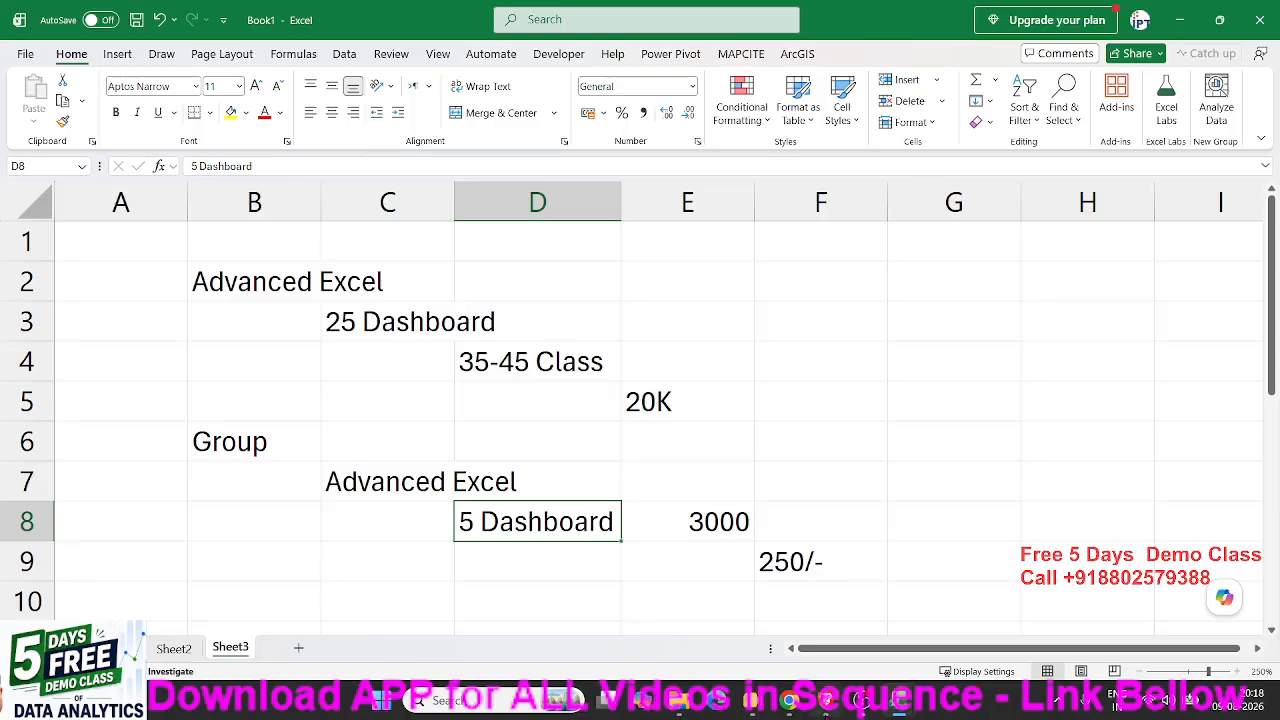
# - Switch to Chrome, look through the course brochure's AI, VBA Macros, Tableau, SQL and Python syllabus pages, and return to Book1 in Excel
pyautogui.moveTo(792, 708)
pyautogui.click(968, 612)
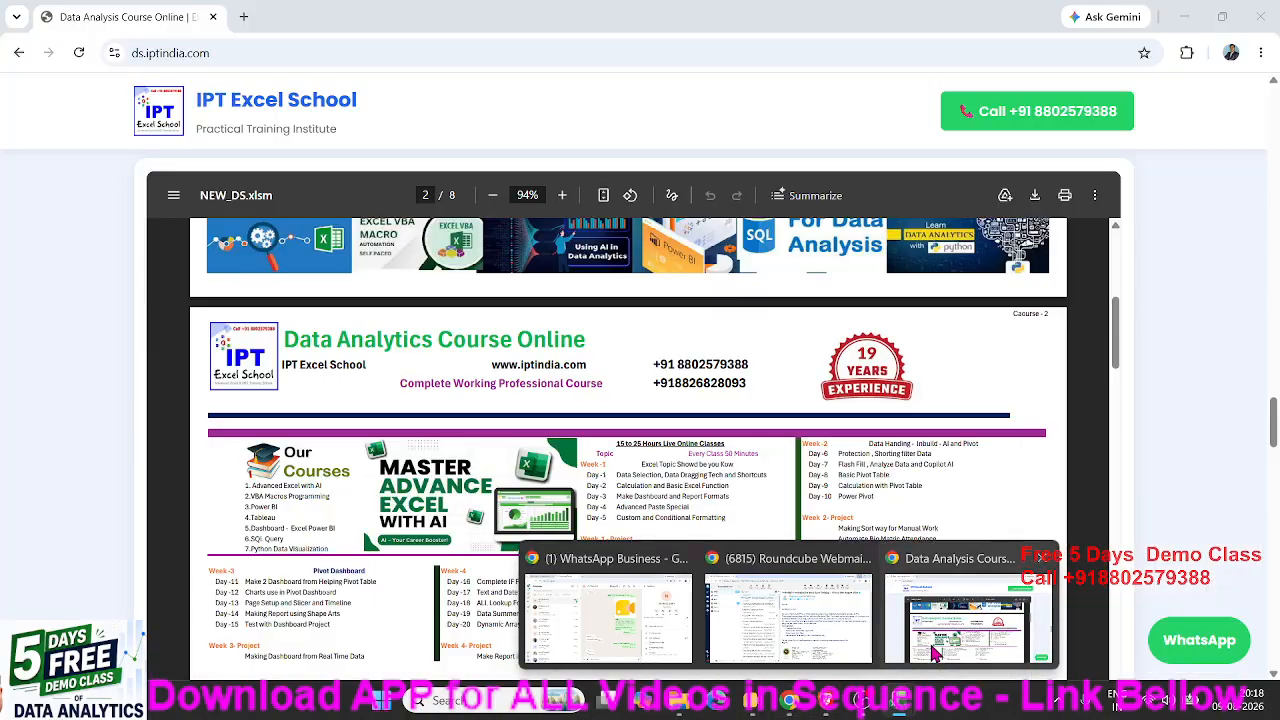
pyautogui.scroll(-8, 639, 476)
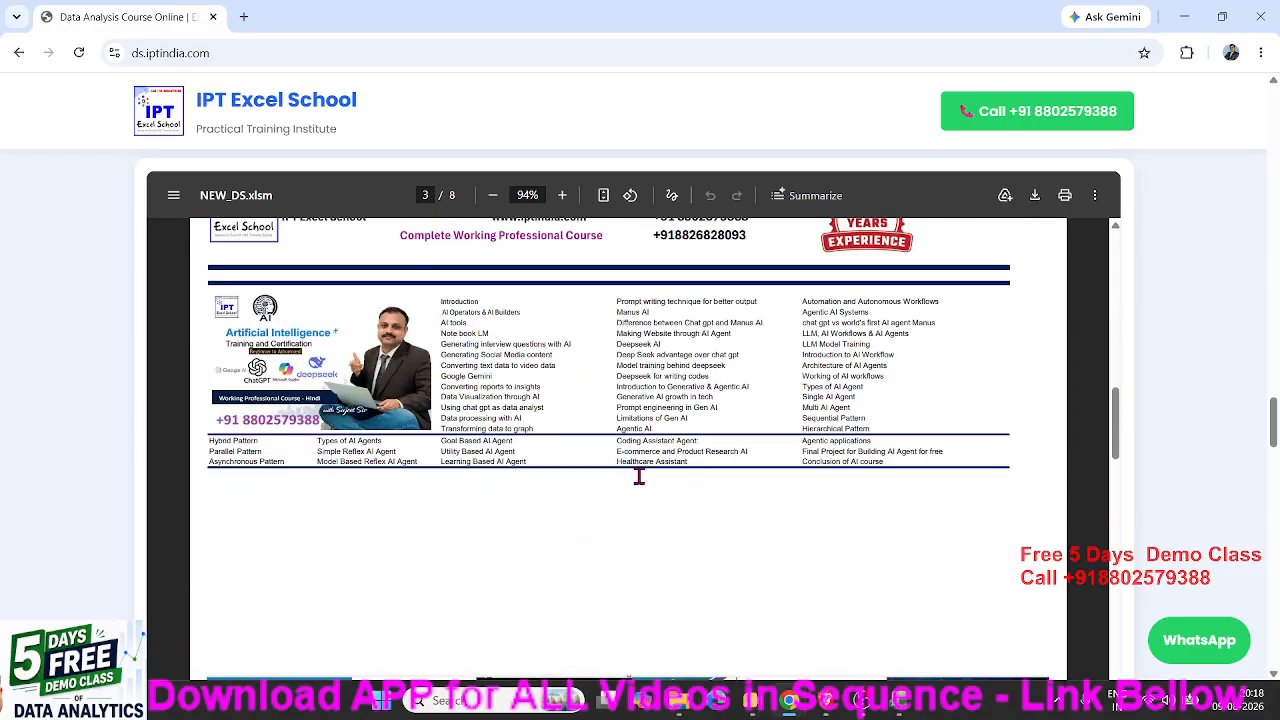
pyautogui.scroll(8, 642, 485)
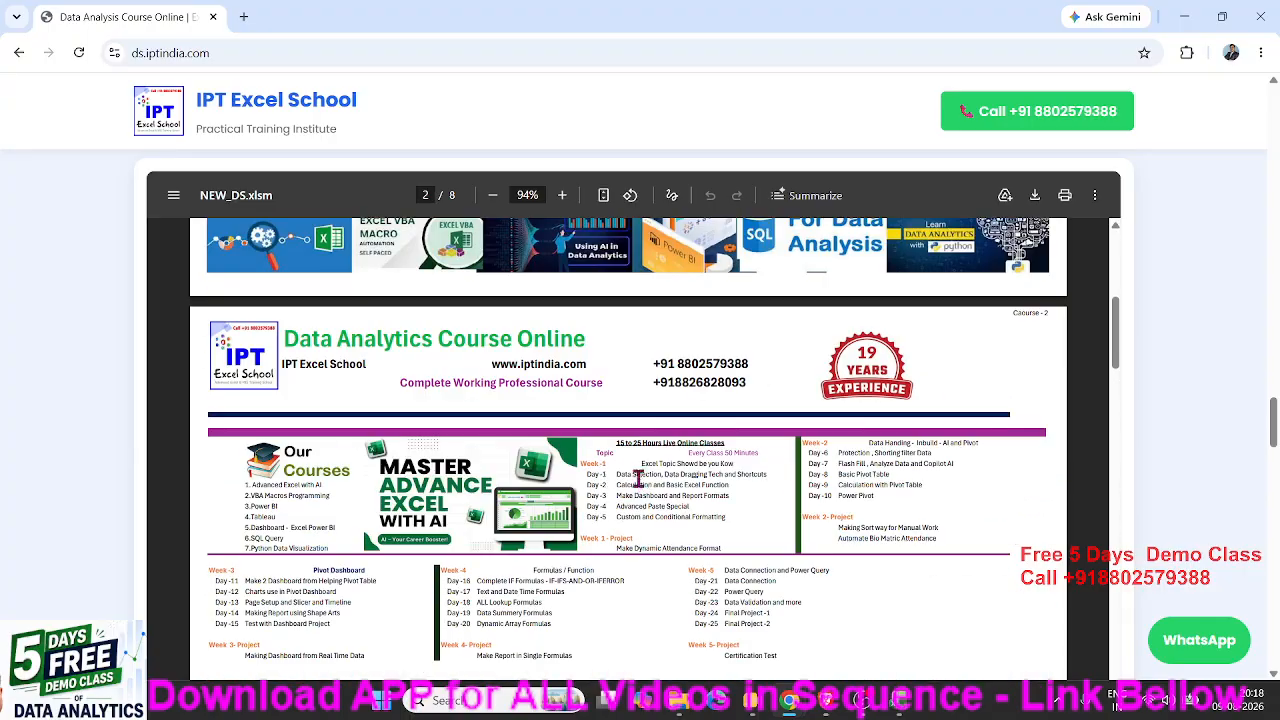
pyautogui.scroll(-10, 641, 487)
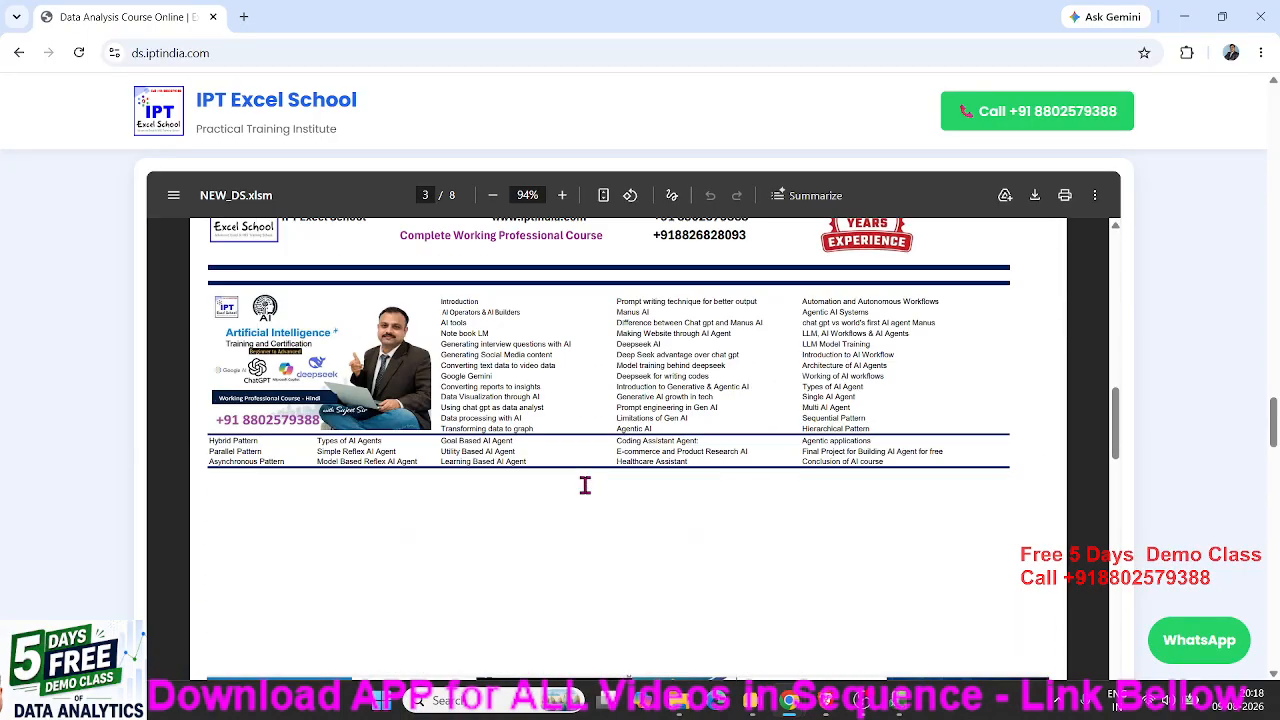
pyautogui.scroll(-6, 588, 480)
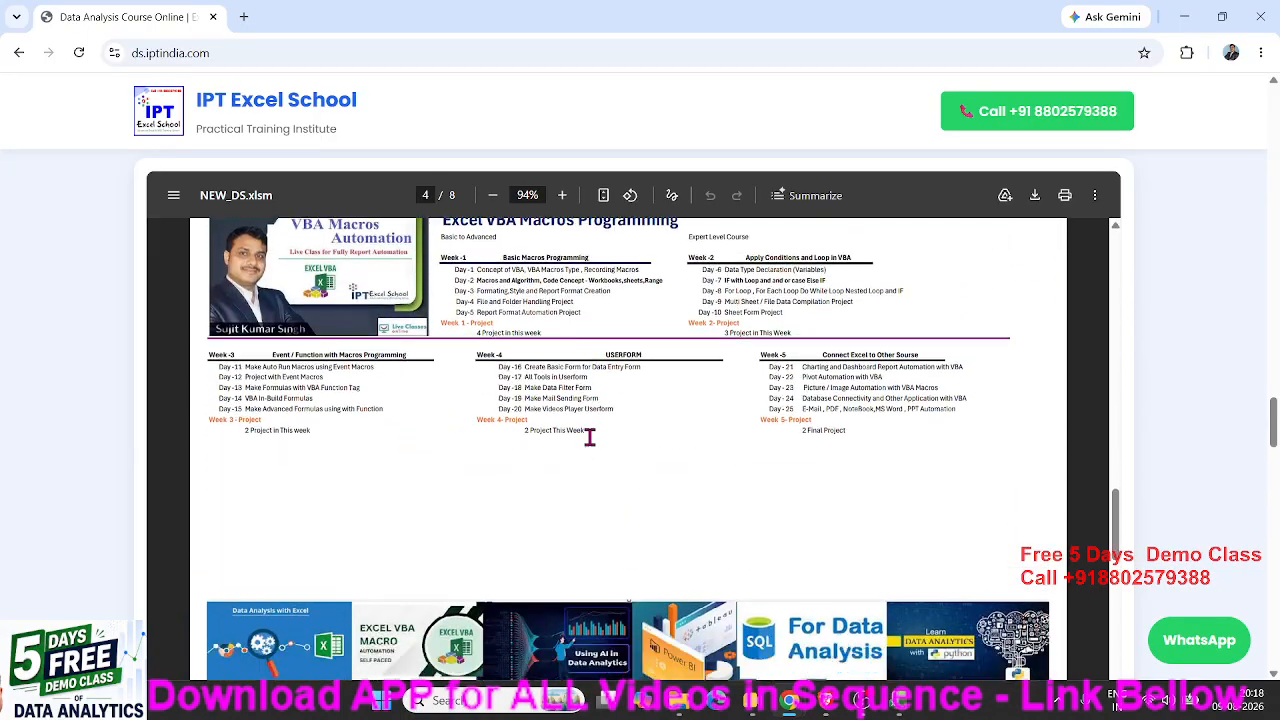
pyautogui.scroll(-5, 551, 366)
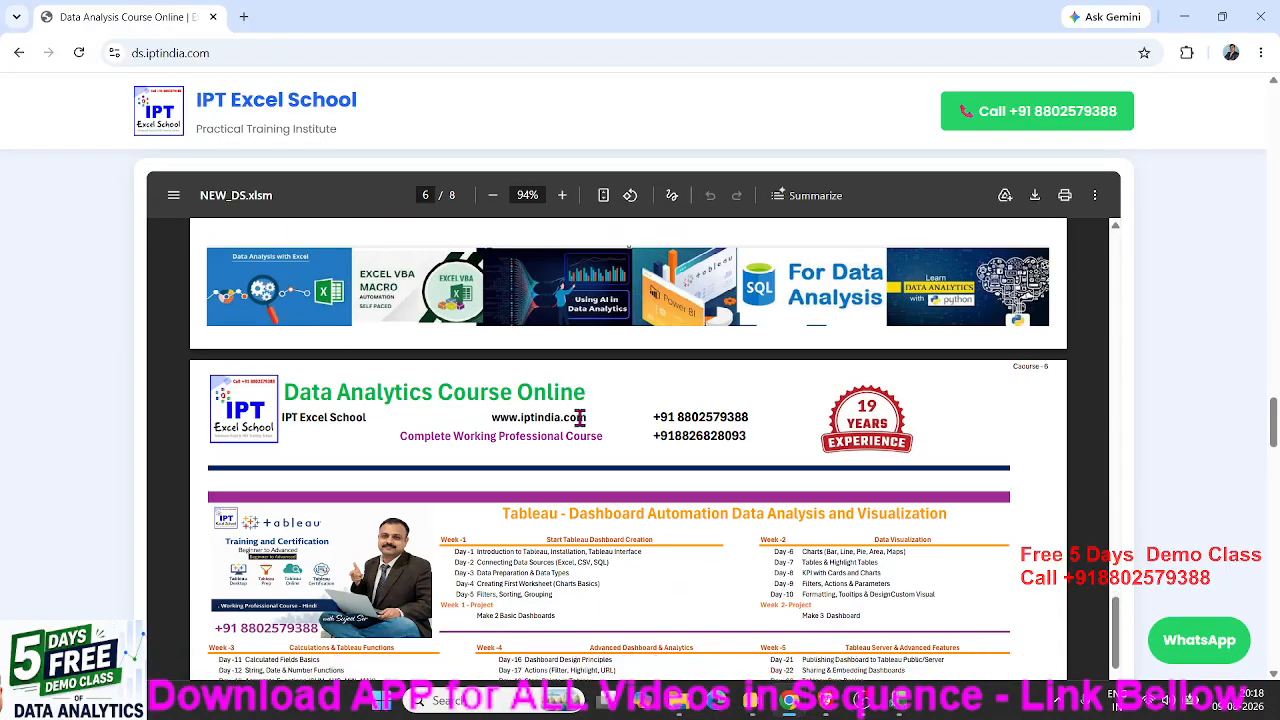
pyautogui.scroll(-6, 559, 441)
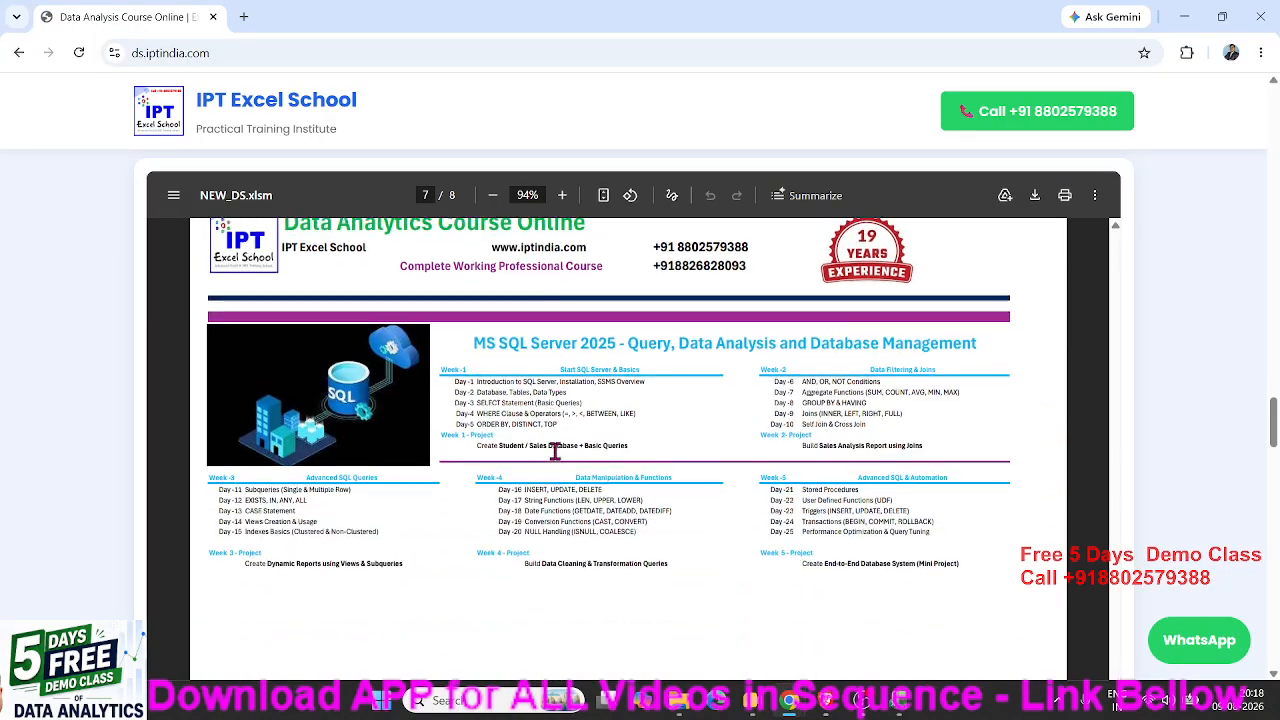
pyautogui.scroll(-5, 555, 450)
pyautogui.moveTo(555, 450); pyautogui.dragTo(494, 420)
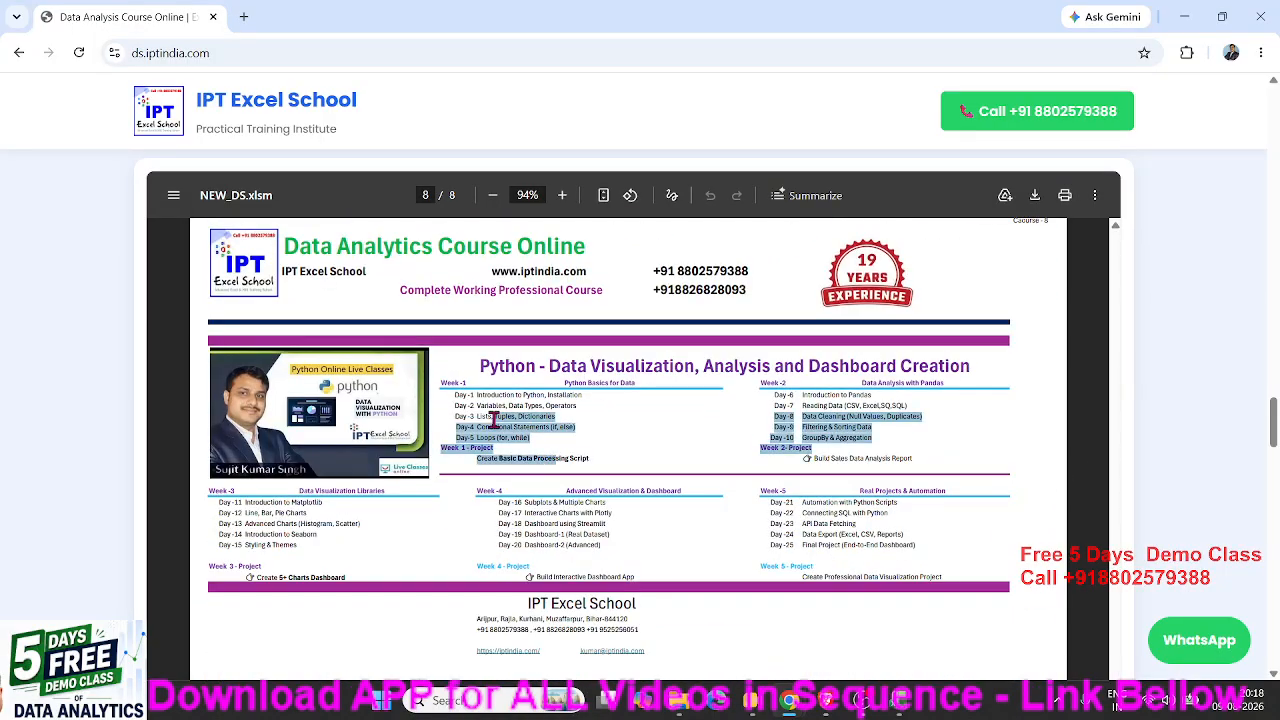
pyautogui.scroll(-1, 493, 420)
pyautogui.scroll(-3, 494, 420)
pyautogui.scroll(8, 500, 420)
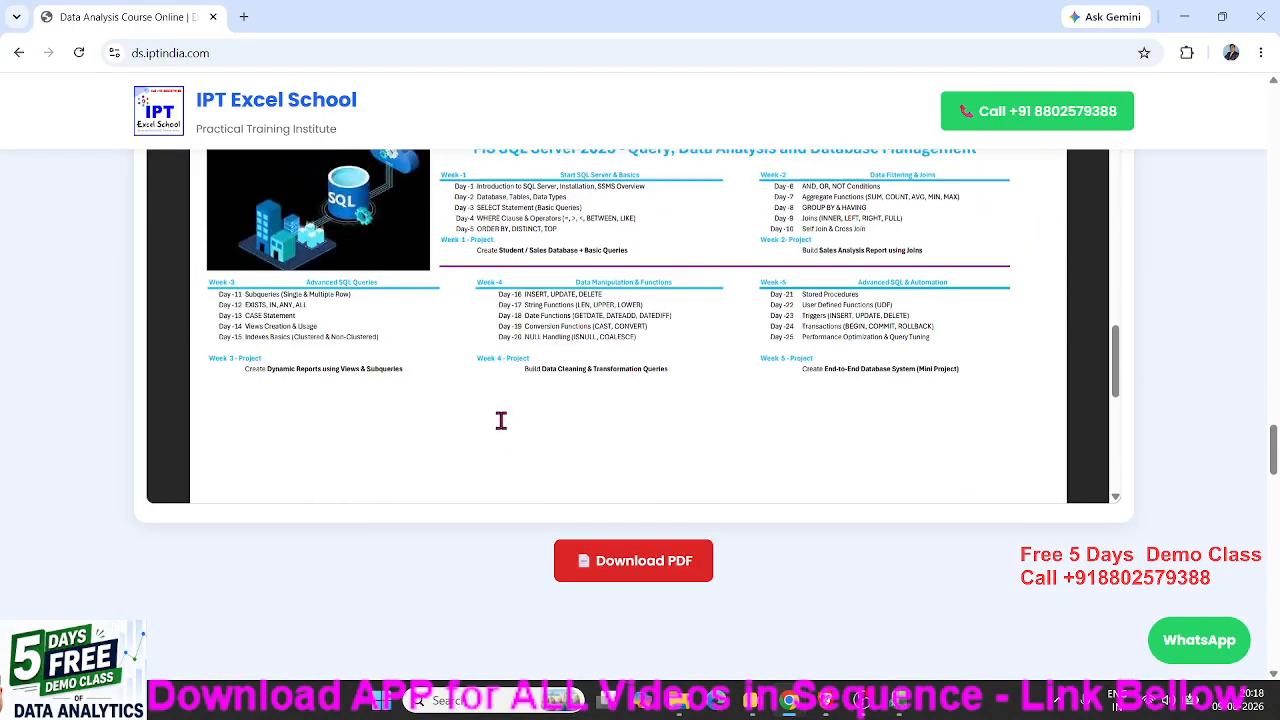
pyautogui.click(1183, 17)
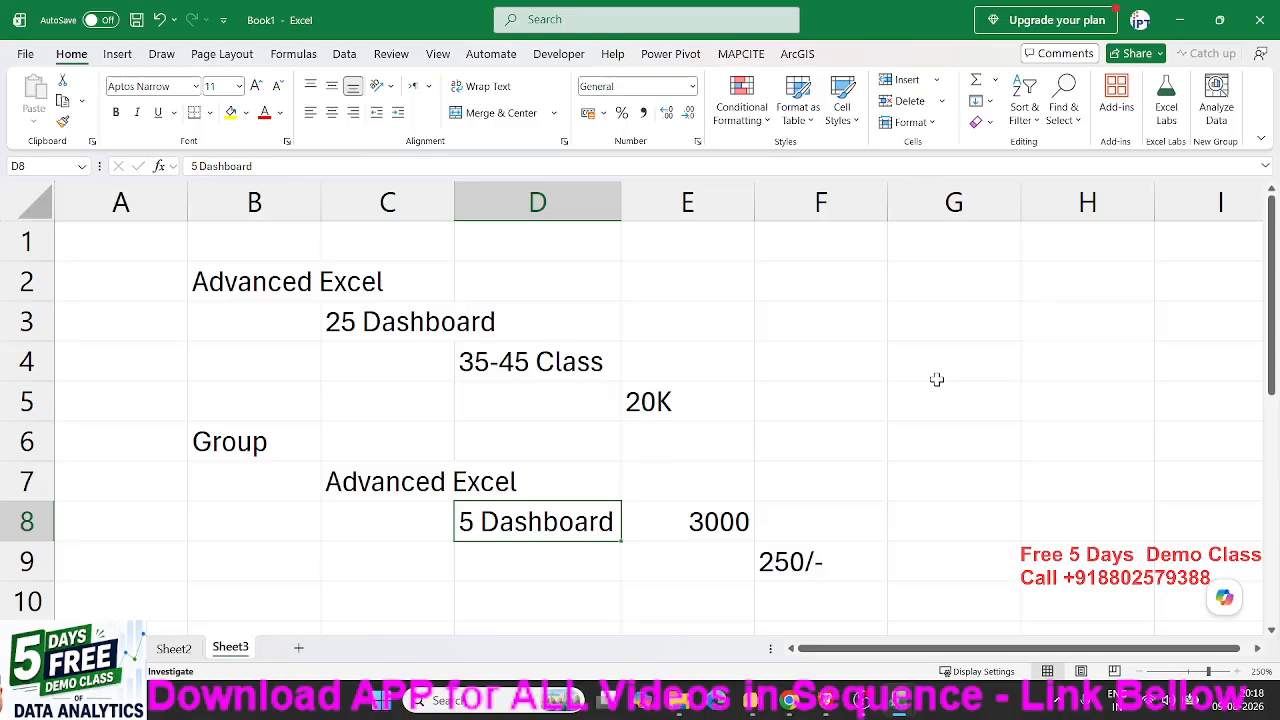
pyautogui.click(716, 522)
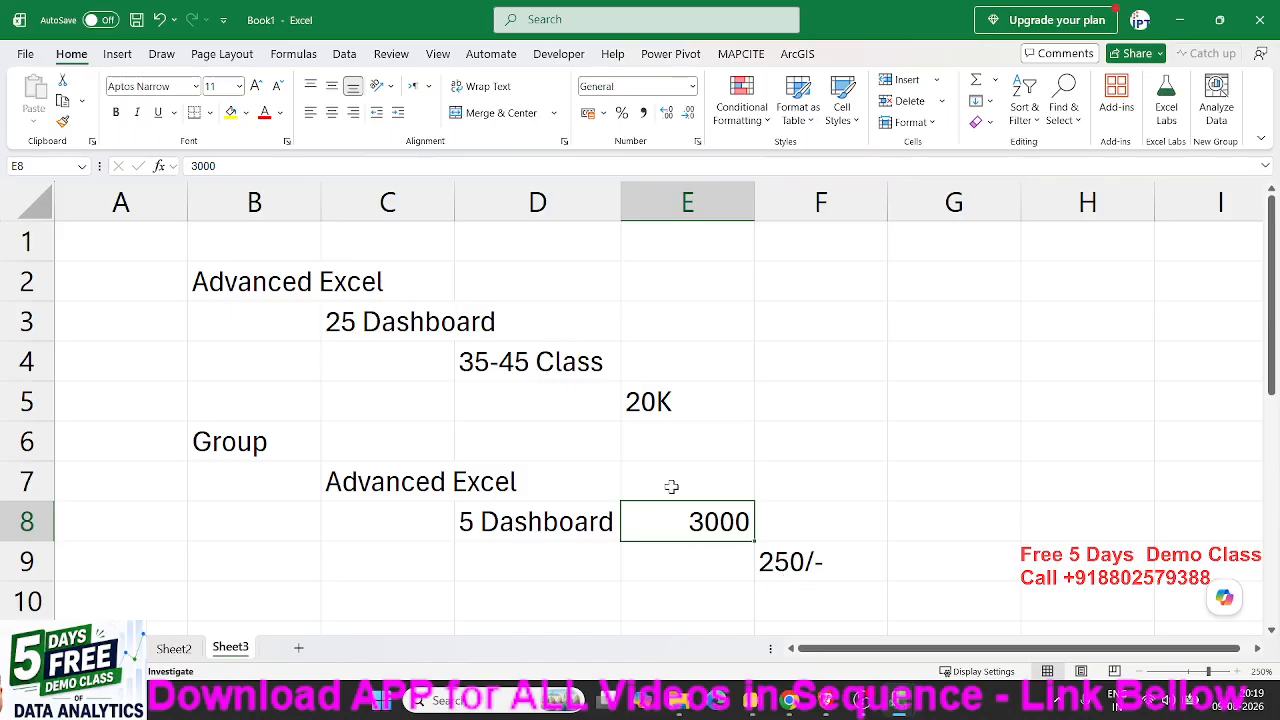
pyautogui.click(626, 440)
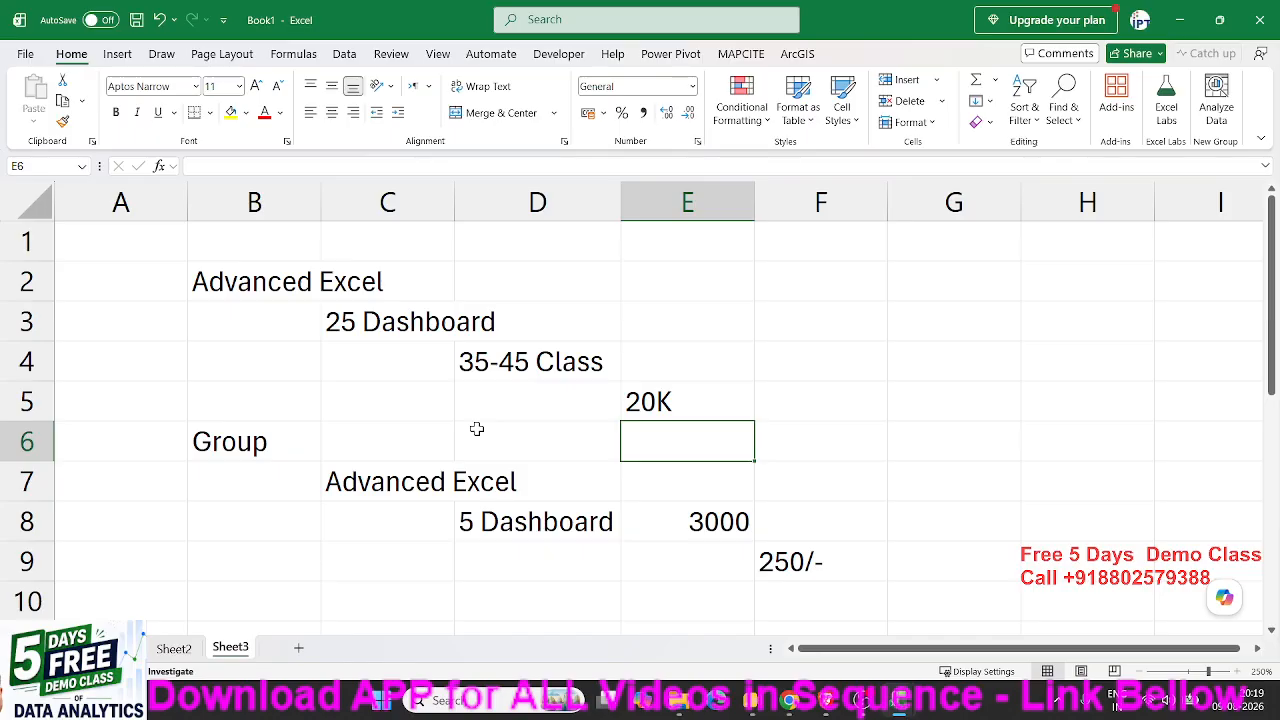
pyautogui.click(688, 522)
# - Enter "7AM" as the class time in A10, below the group course outline
pyautogui.scroll(-2, 593, 559)
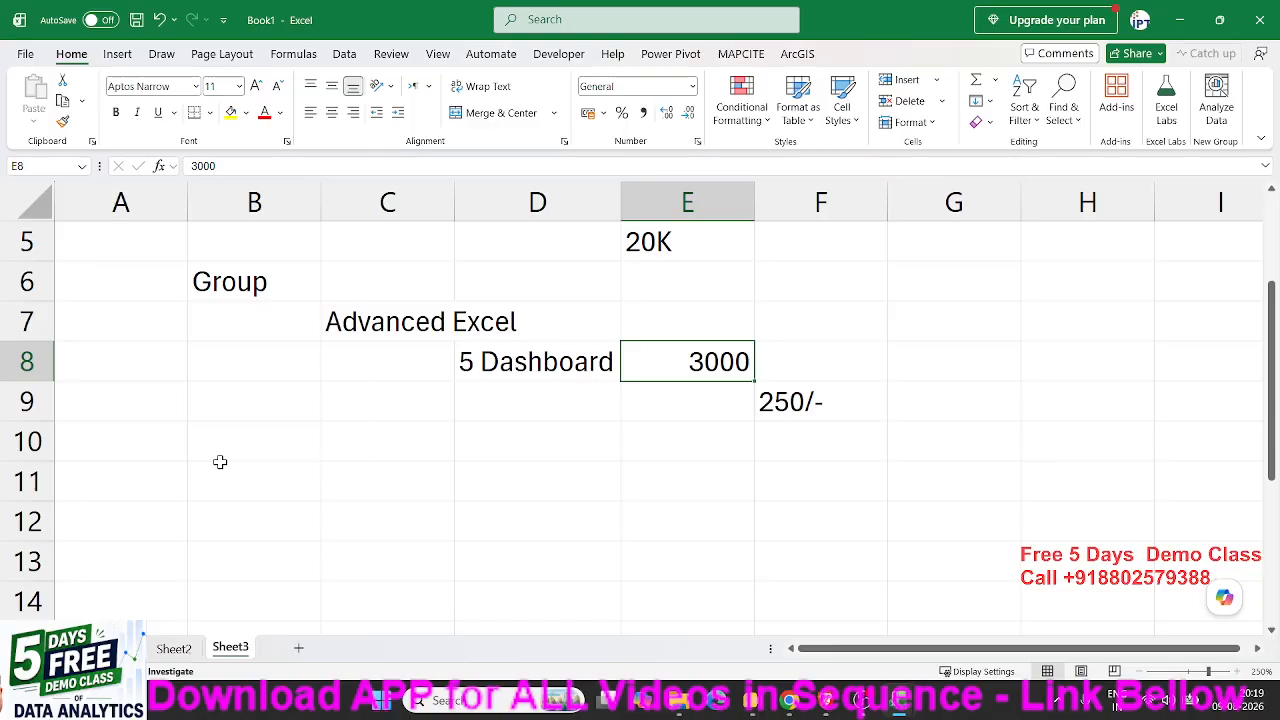
pyautogui.click(155, 447)
pyautogui.write('7AM')
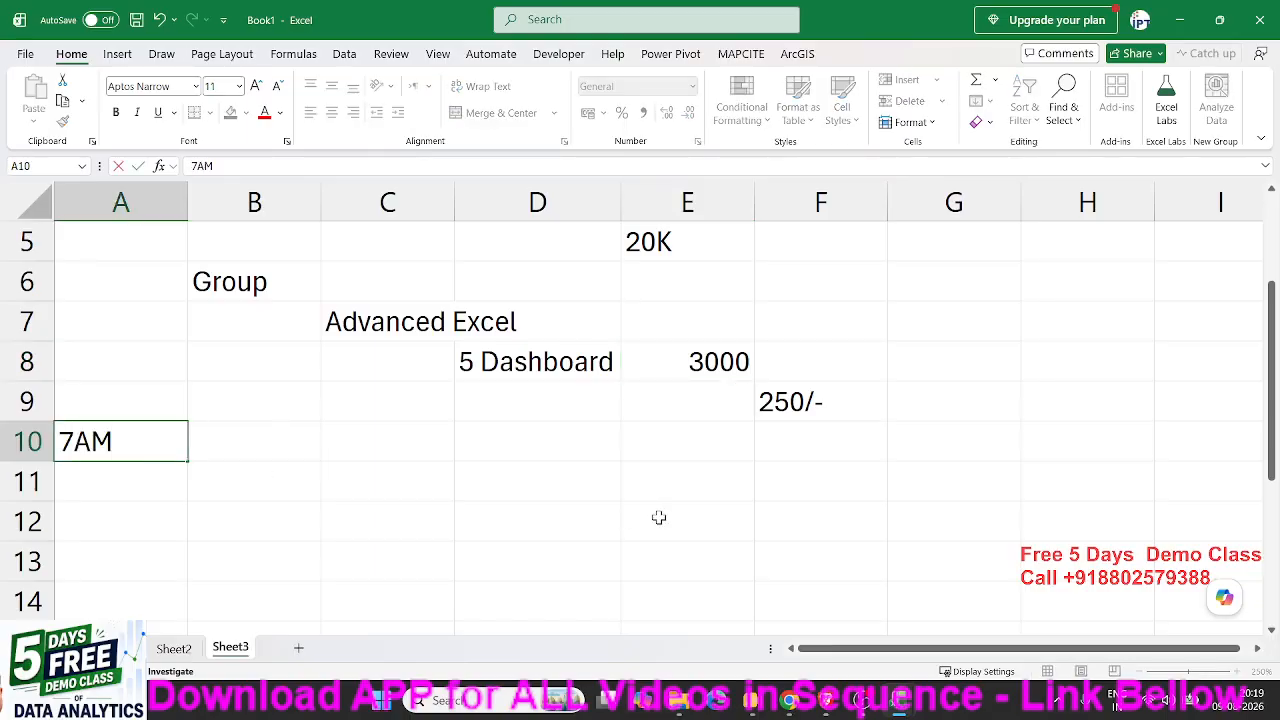
pyautogui.press('Return')
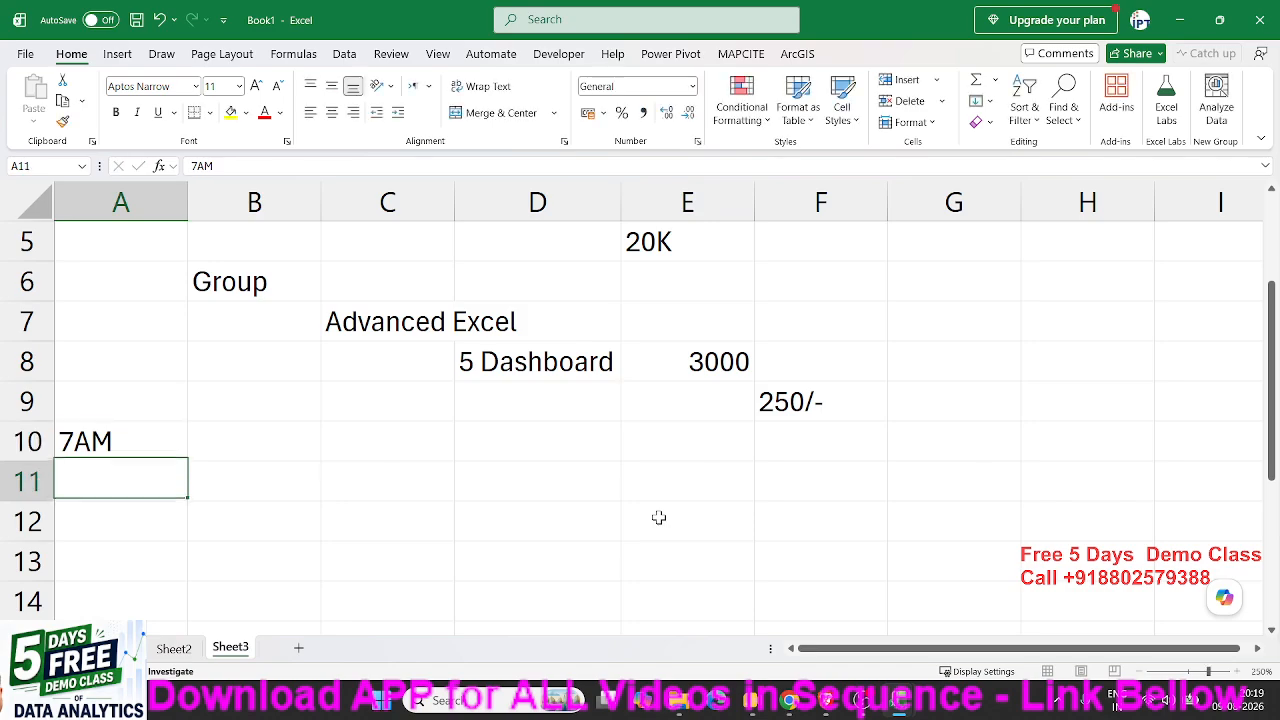
# - Enter "Month End" in B11 and 15 in C12, beneath the 7AM class time
pyautogui.press('Up')
pyautogui.press('Right')
pyautogui.press('Down')
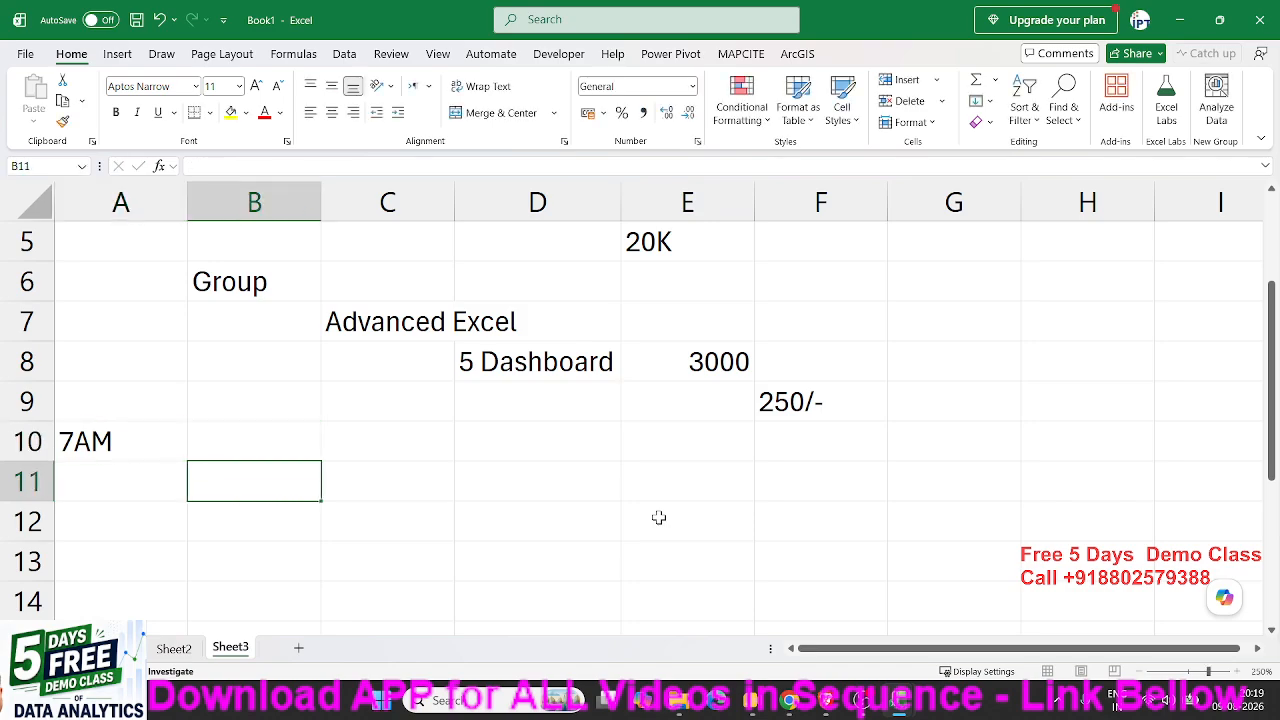
pyautogui.write('Month')
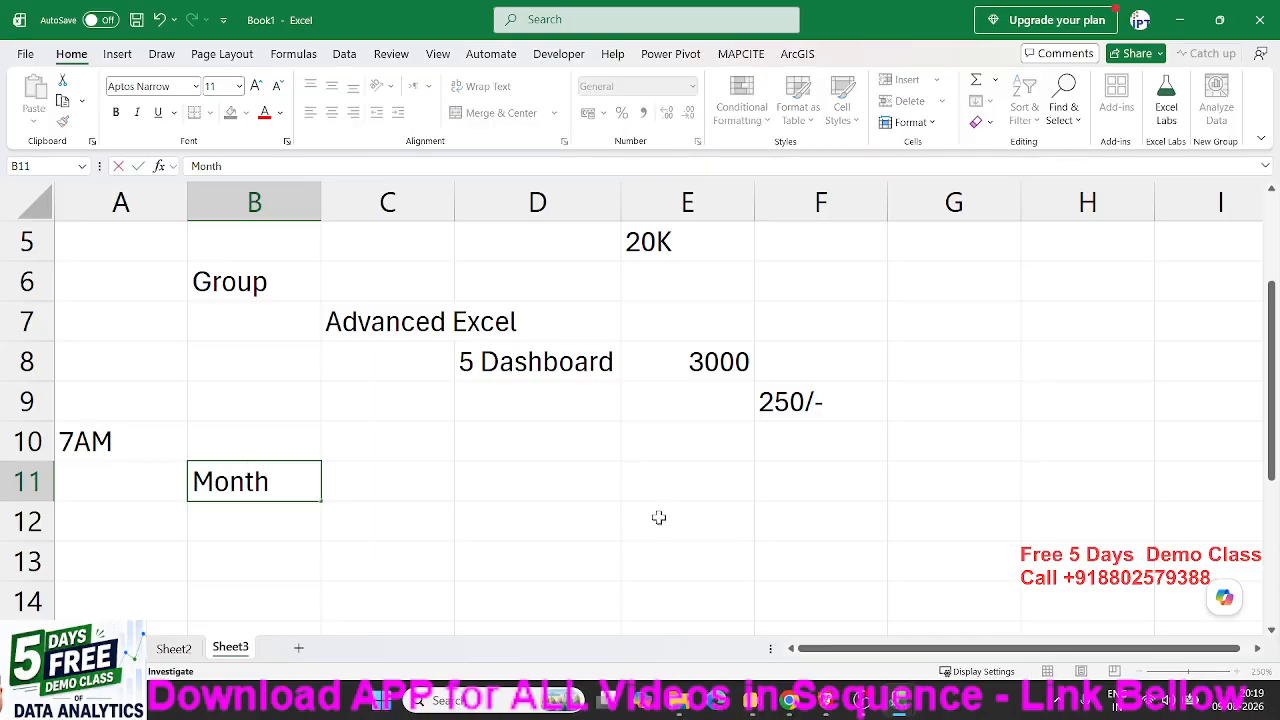
pyautogui.write(' End')
pyautogui.press('Right')
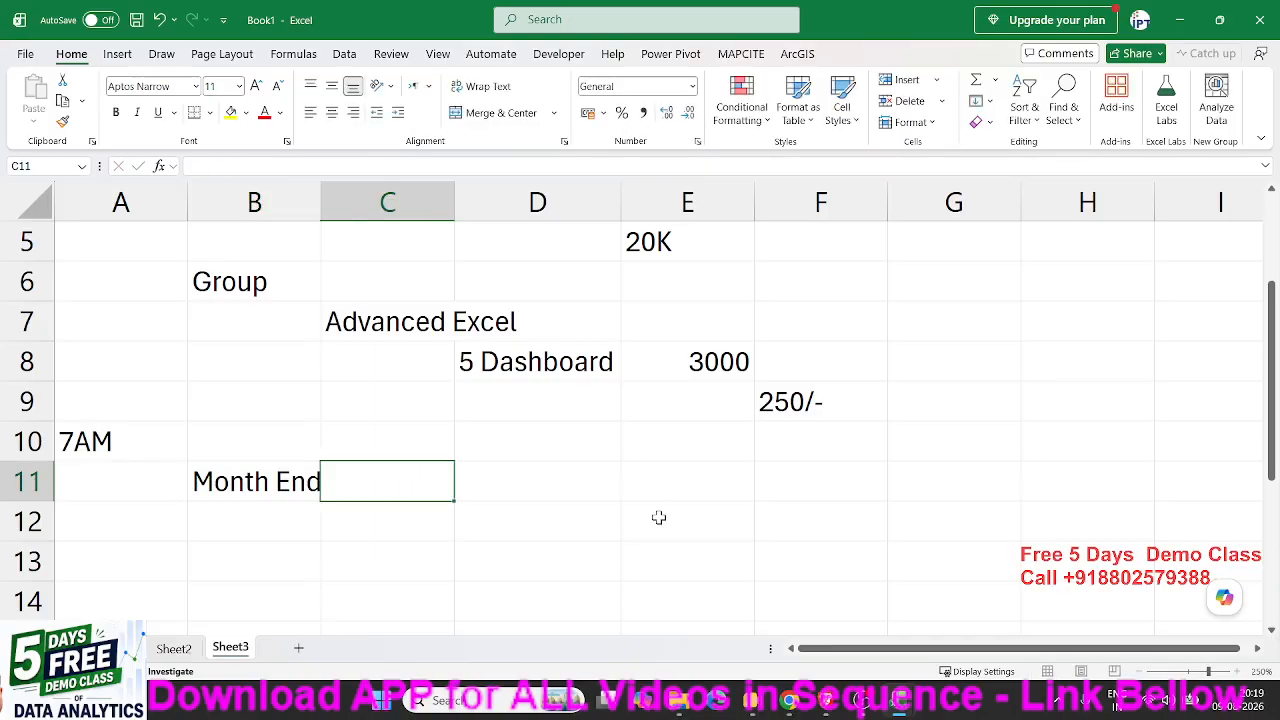
pyautogui.press('Down')
pyautogui.write('15')
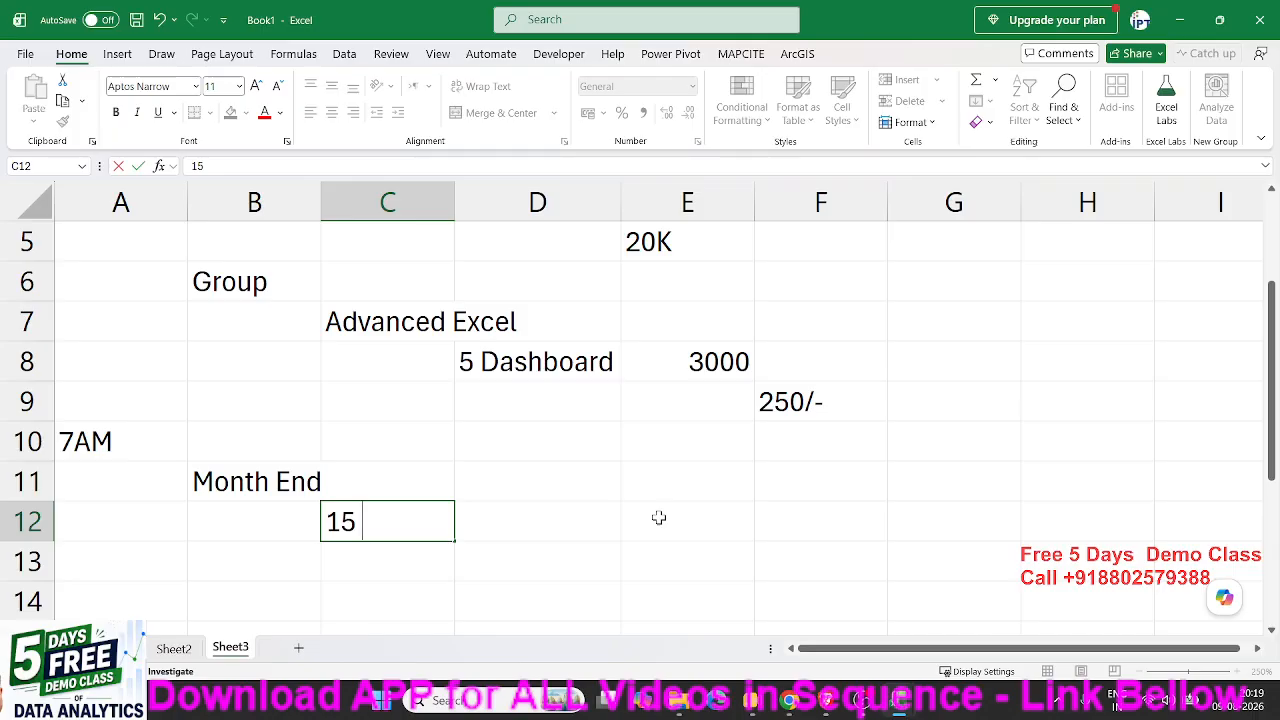
pyautogui.scroll(2, 659, 517)
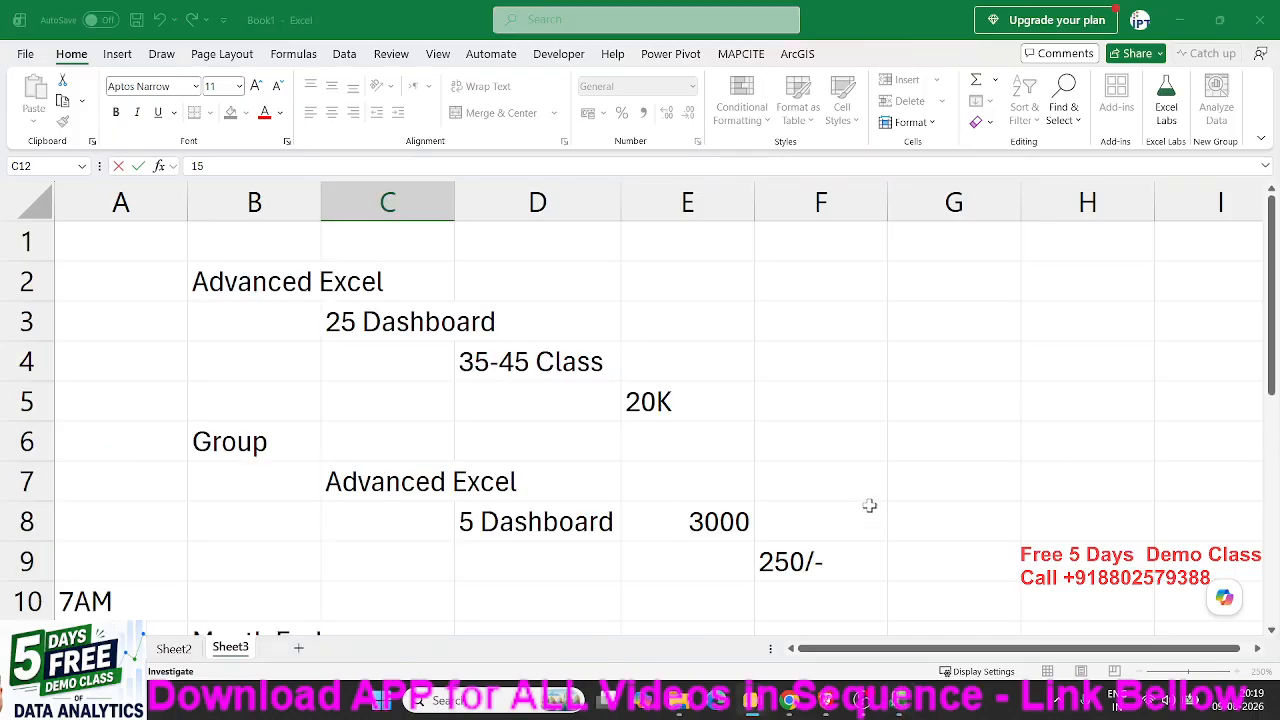
pyautogui.click(373, 612)
# - Enter "M-F" as the class days in B10, beside the 7AM class time
pyautogui.scroll(-2, 135, 604)
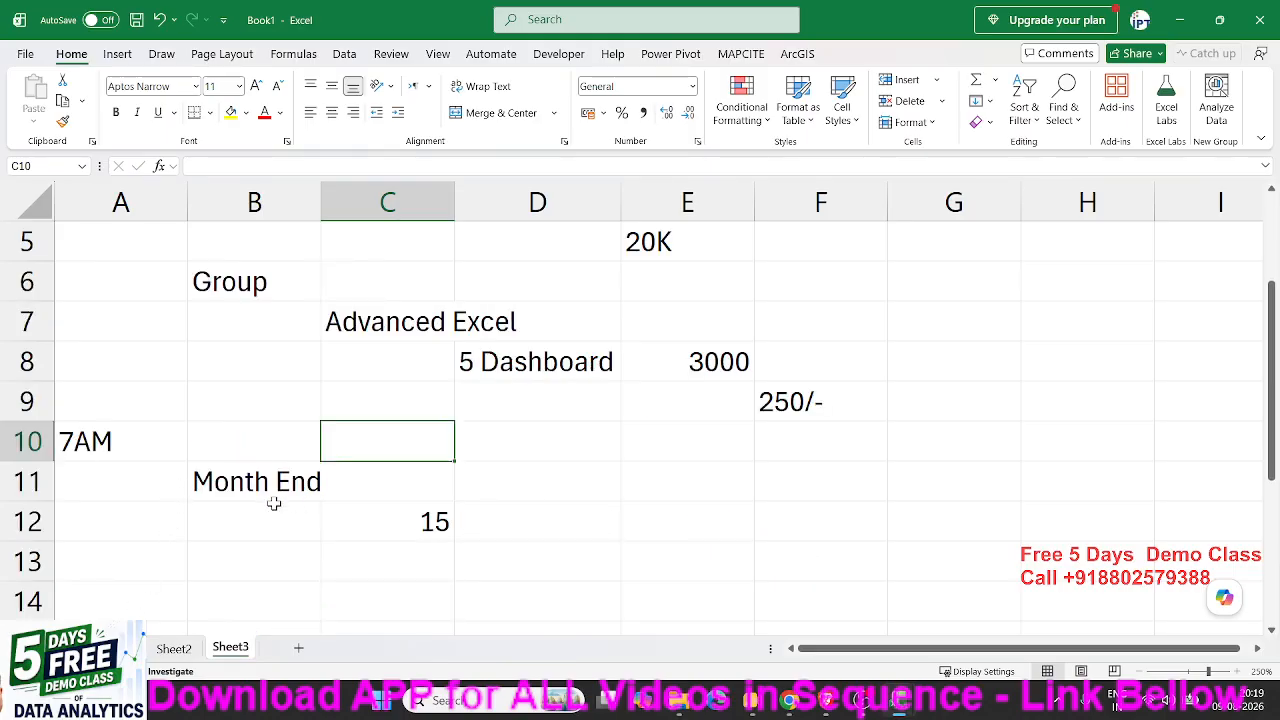
pyautogui.click(202, 443)
pyautogui.write('M')
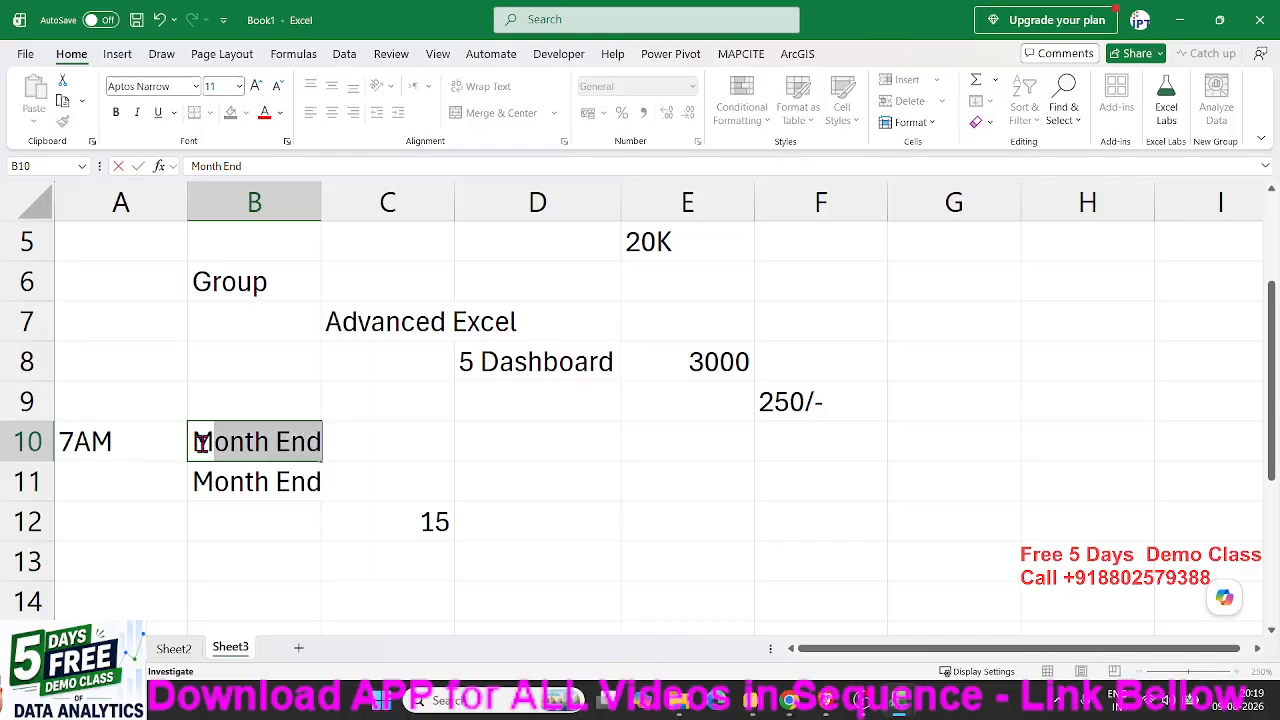
pyautogui.write('-F')
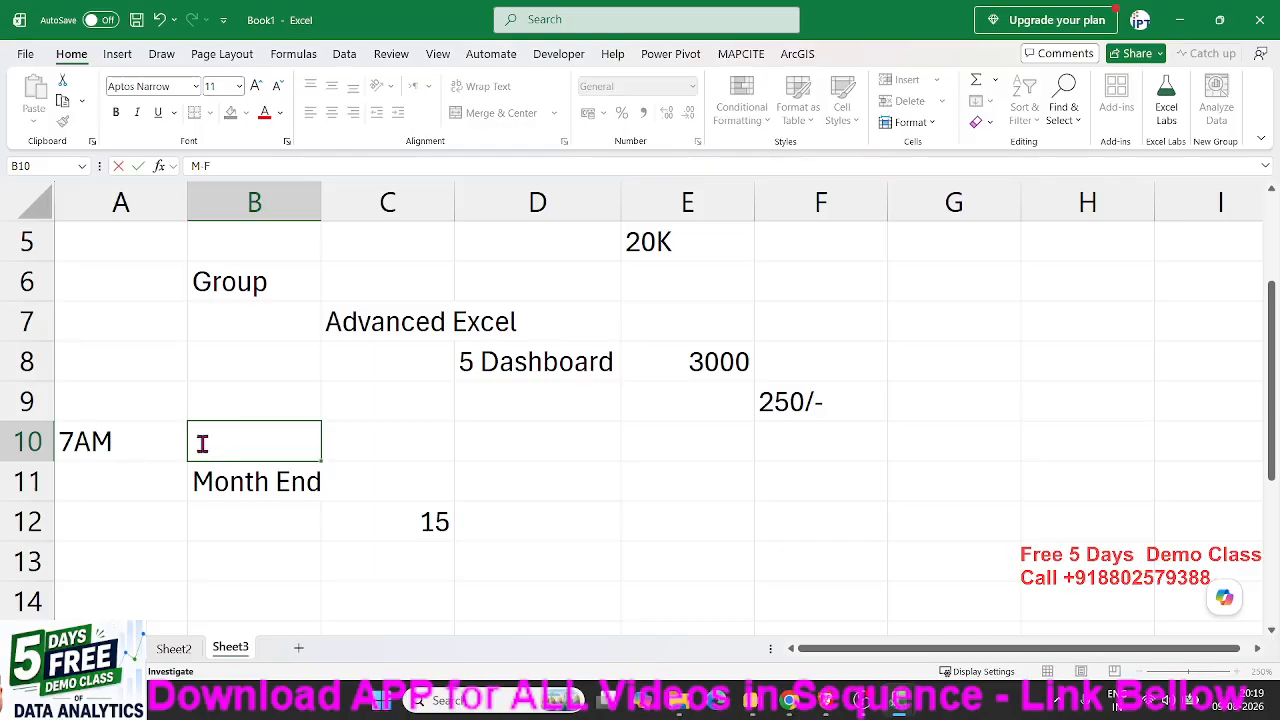
pyautogui.press('Return')
pyautogui.click(396, 530)
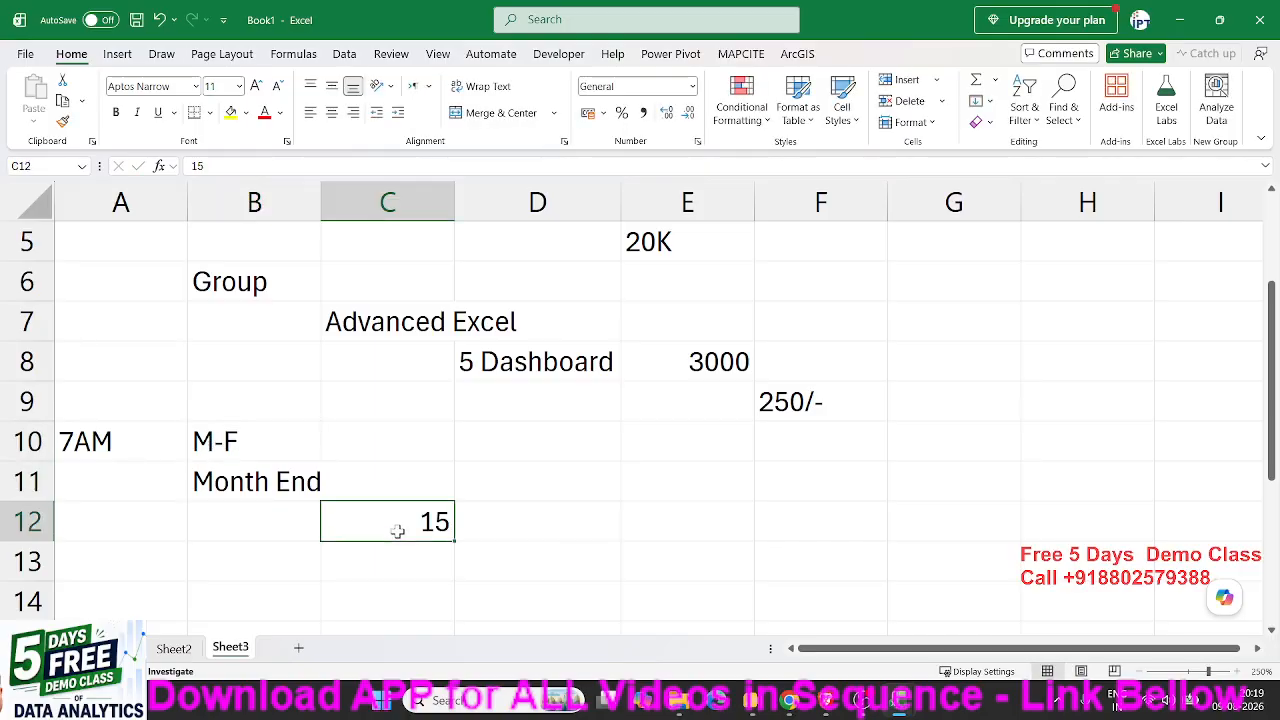
pyautogui.scroll(3, 397, 531)
pyautogui.click(405, 478)
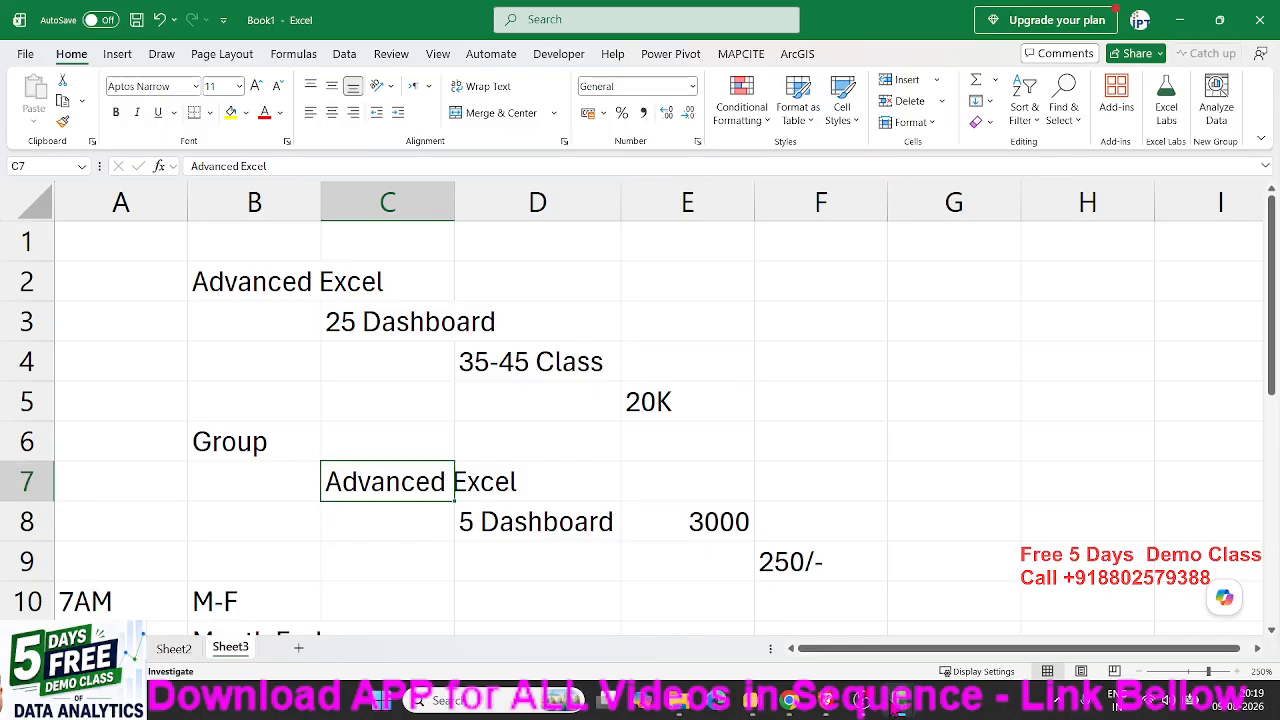
pyautogui.moveTo(897, 706)
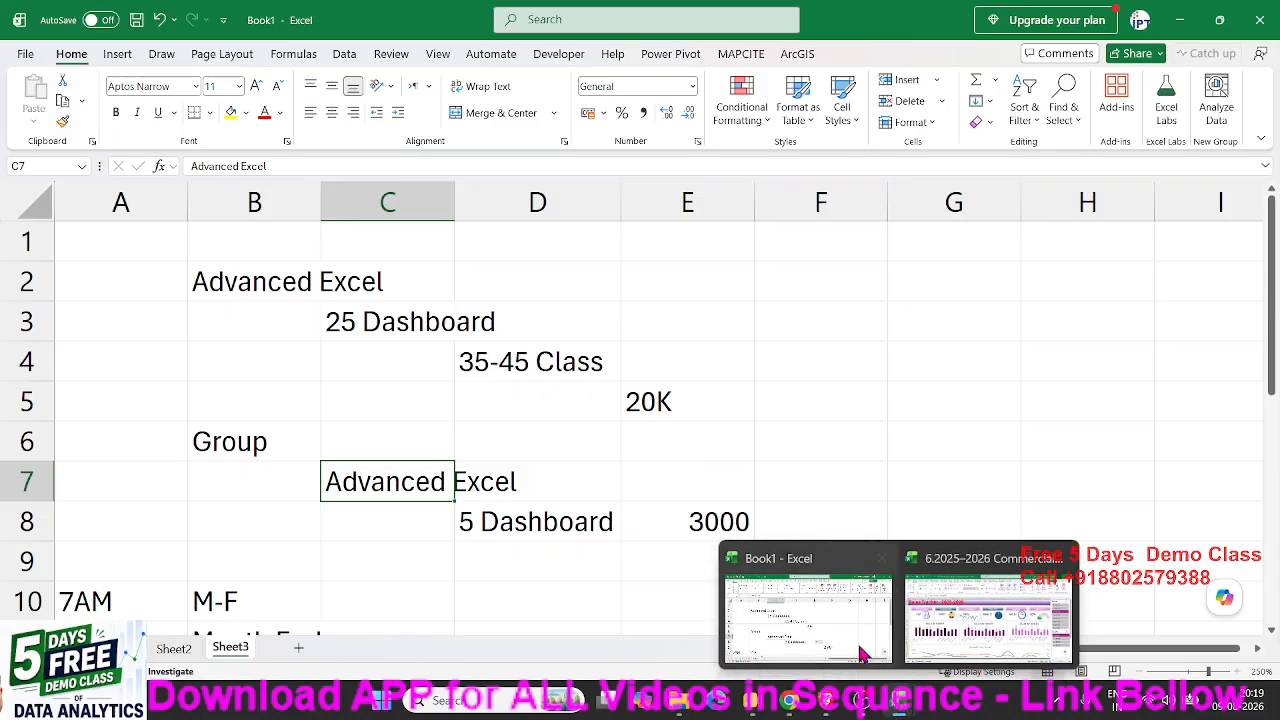
pyautogui.click(432, 433)
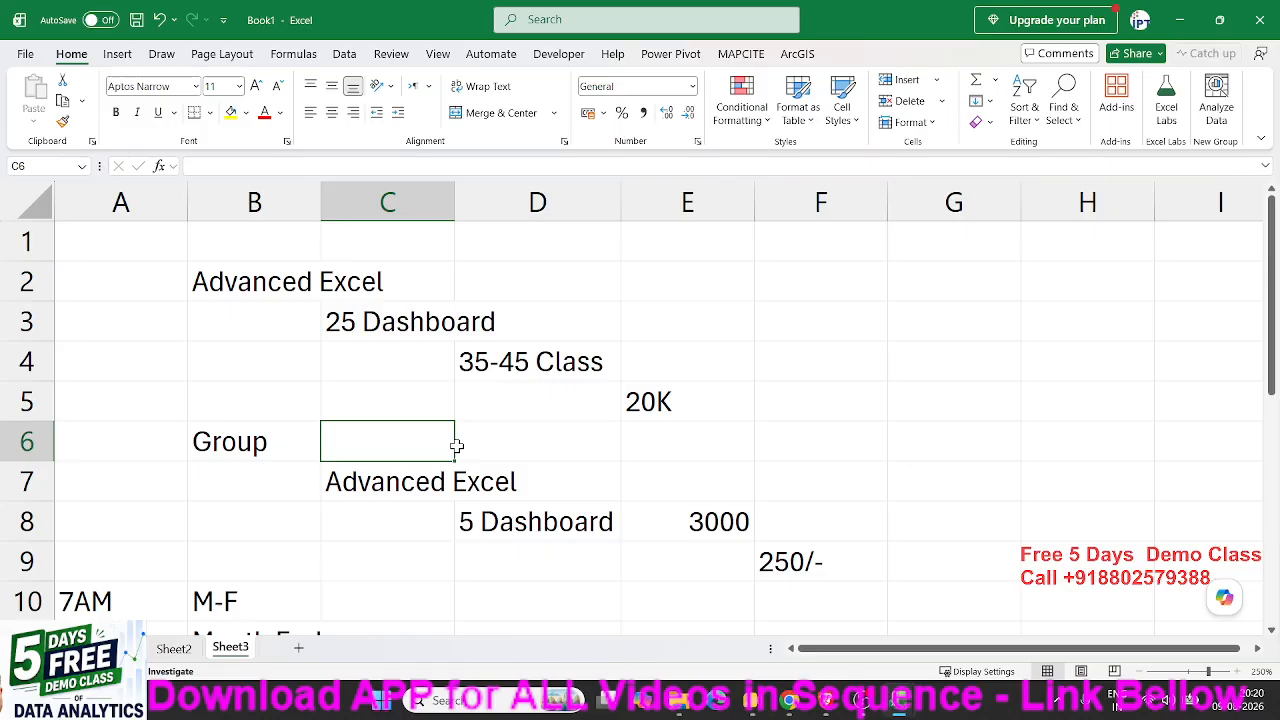
# - Enter "45-1hour" as the class duration in C10, beside the M-F entry
pyautogui.scroll(-2, 456, 446)
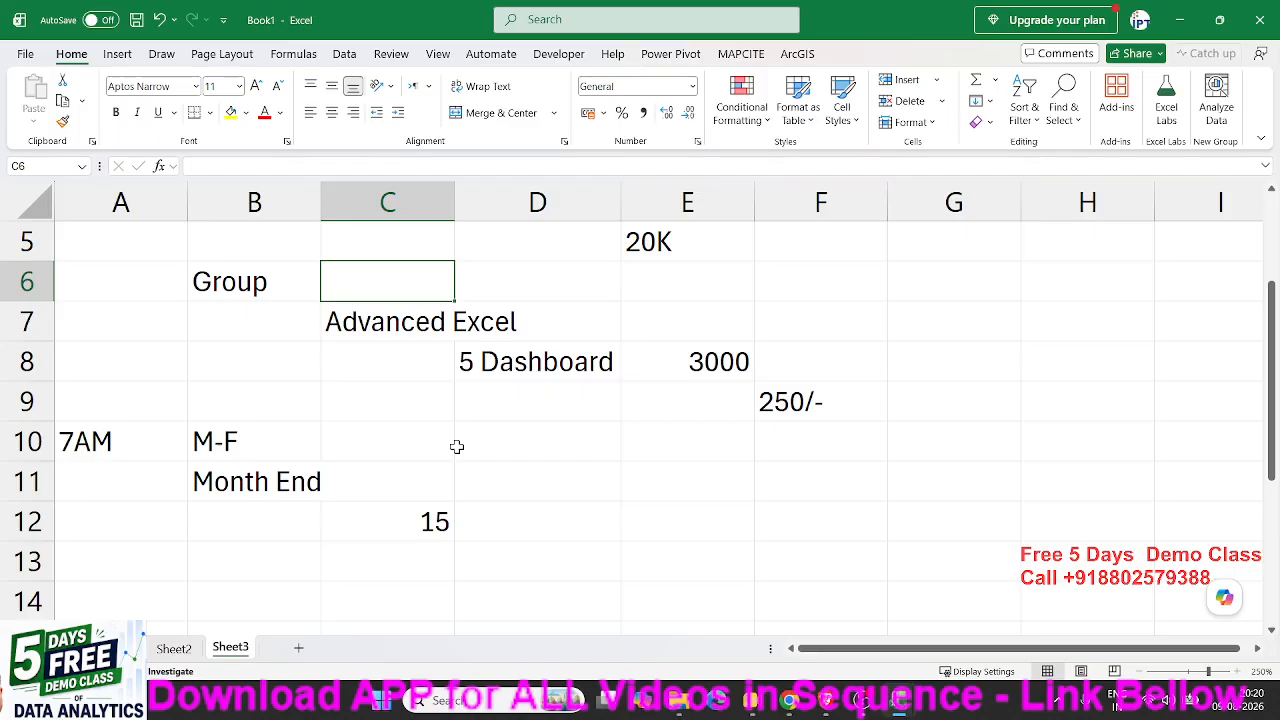
pyautogui.click(380, 453)
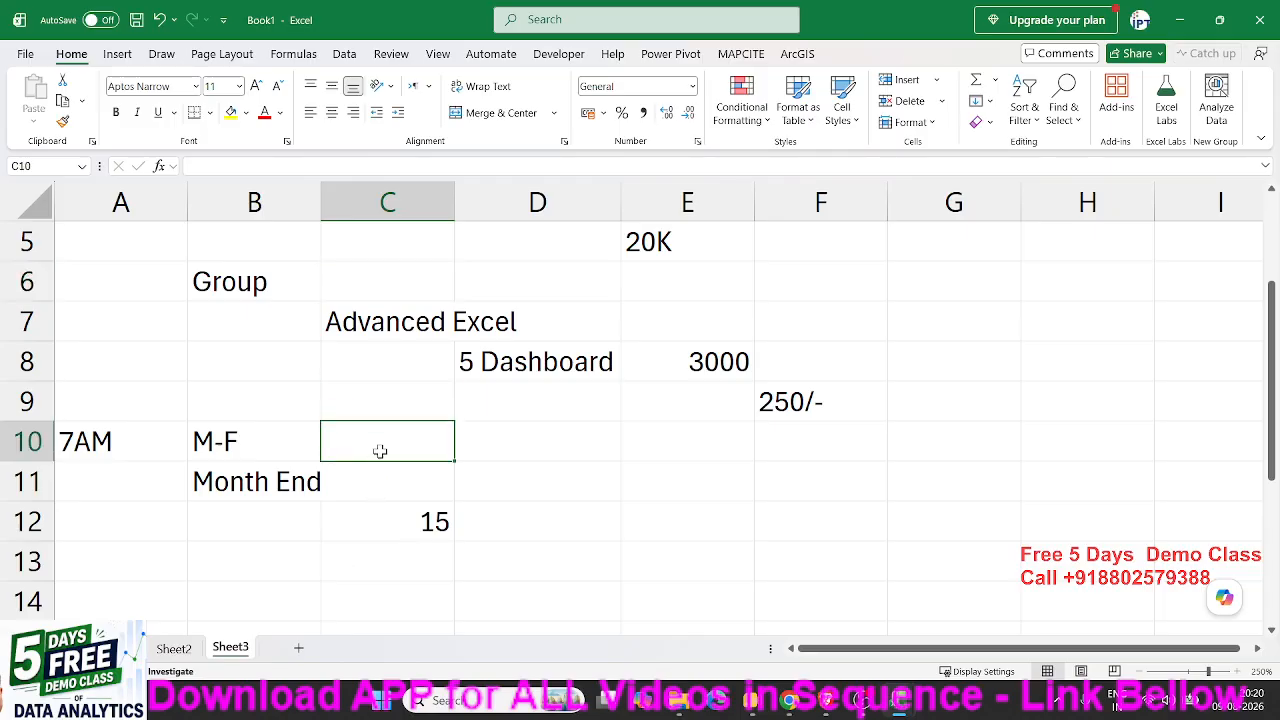
pyautogui.write('45-1hour')
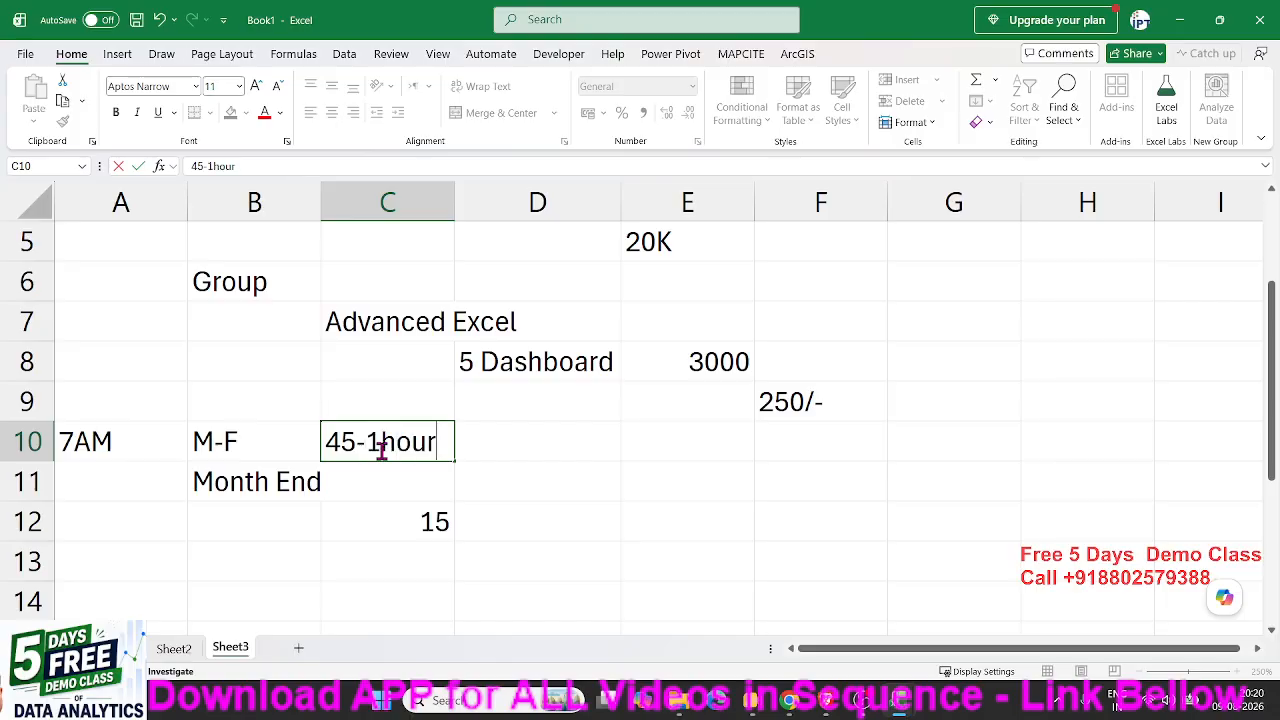
pyautogui.press('Return')
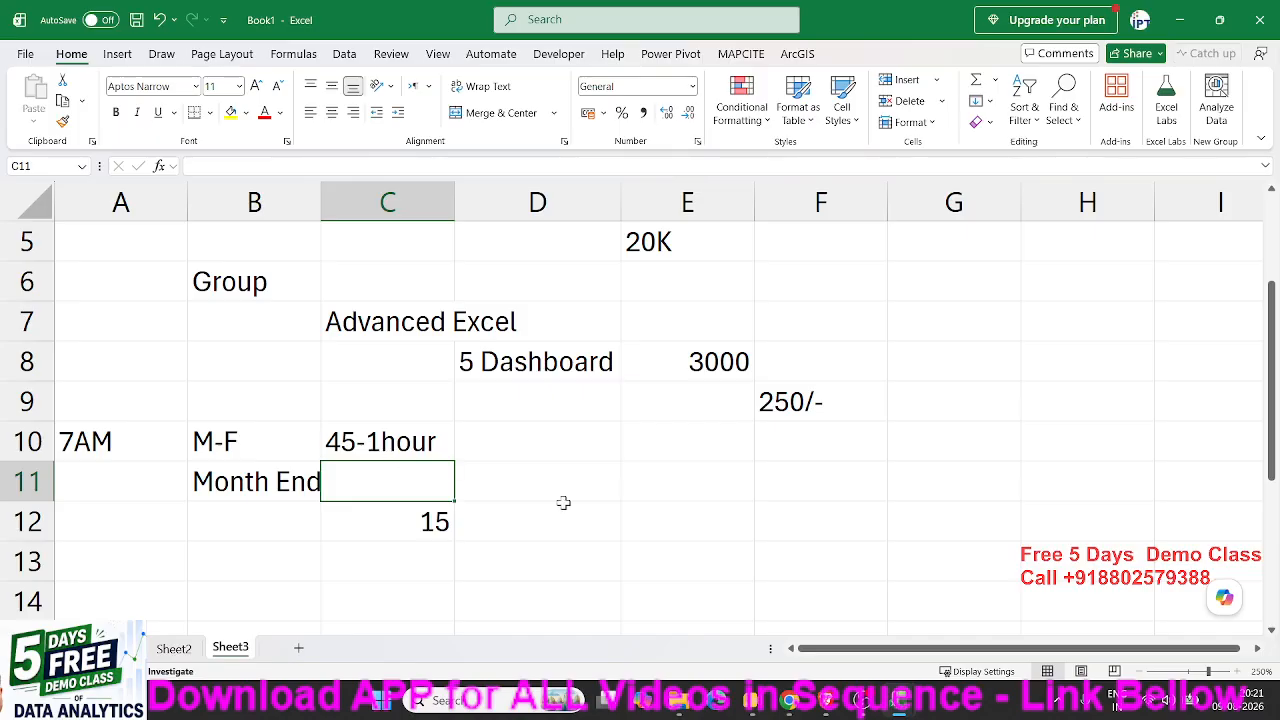
# - Enter "101/" in F11 and "5 Days FREE" in F12, below the group course fees
pyautogui.click(816, 496)
pyautogui.doubleClick(816, 496)
pyautogui.write('01')
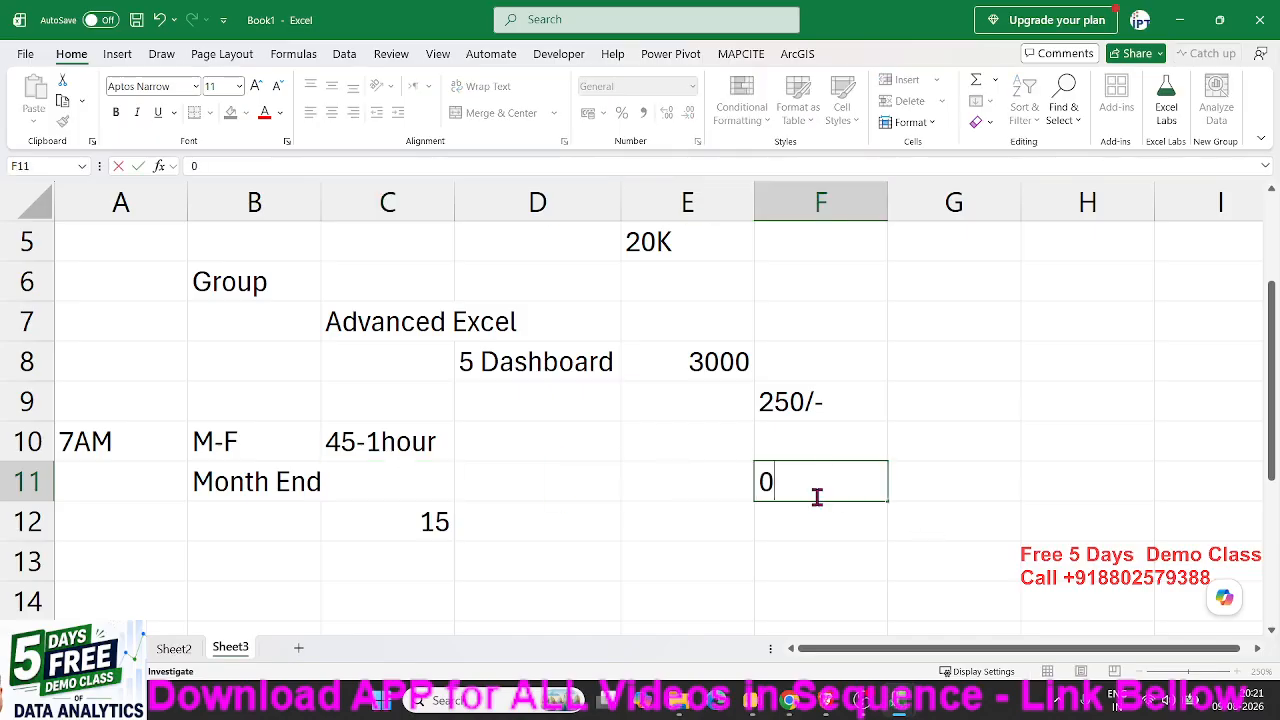
pyautogui.press('BackSpace')
pyautogui.press('BackSpace')
pyautogui.write('101/')
pyautogui.press('Return')
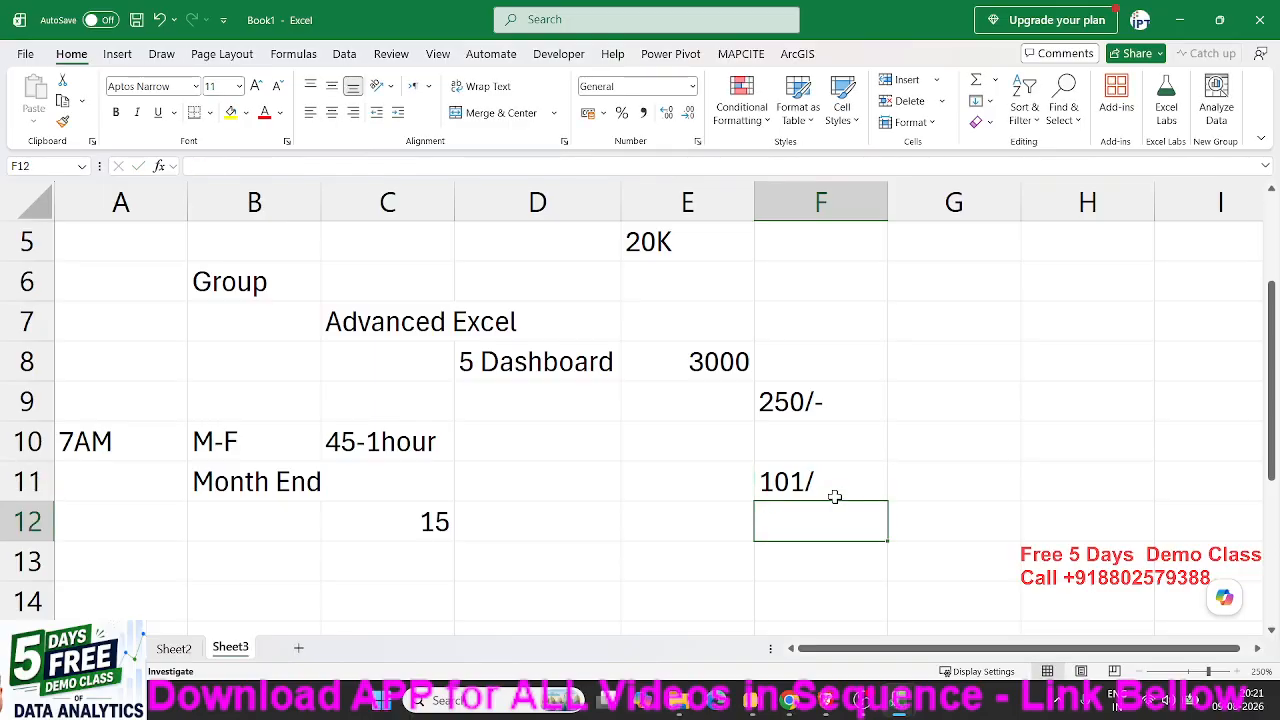
pyautogui.write('5')
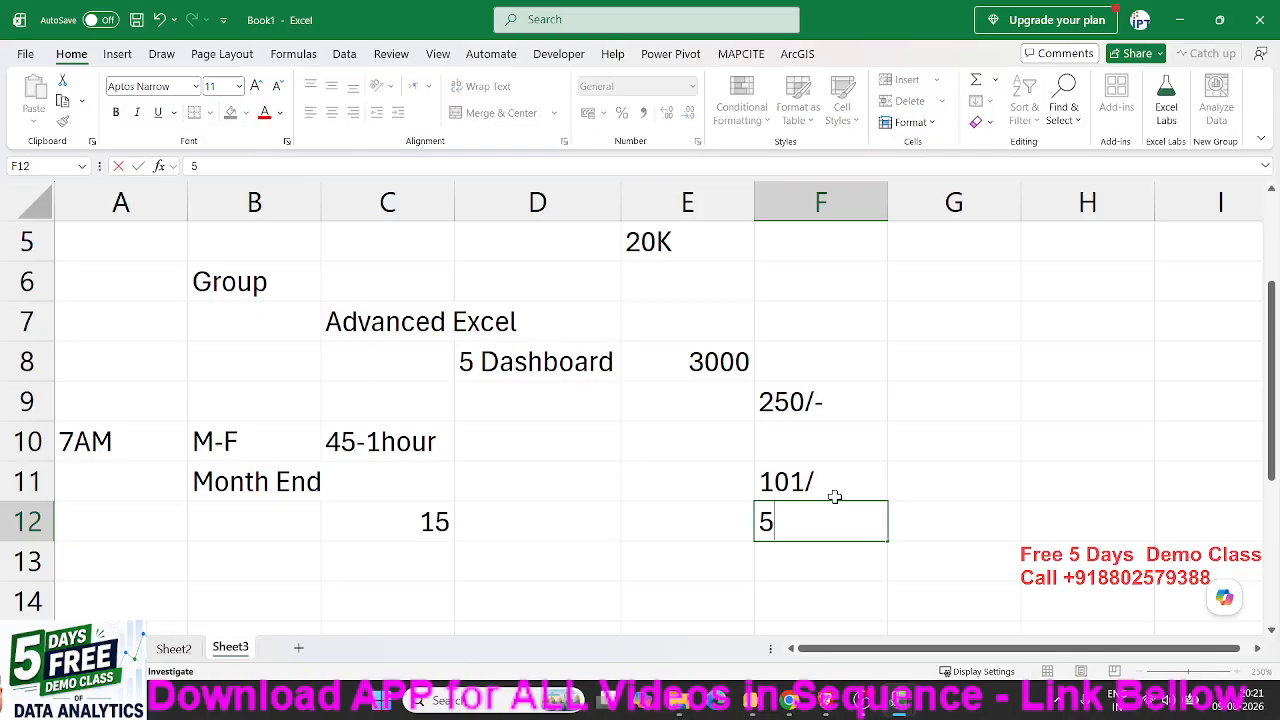
pyautogui.write(' Days ')
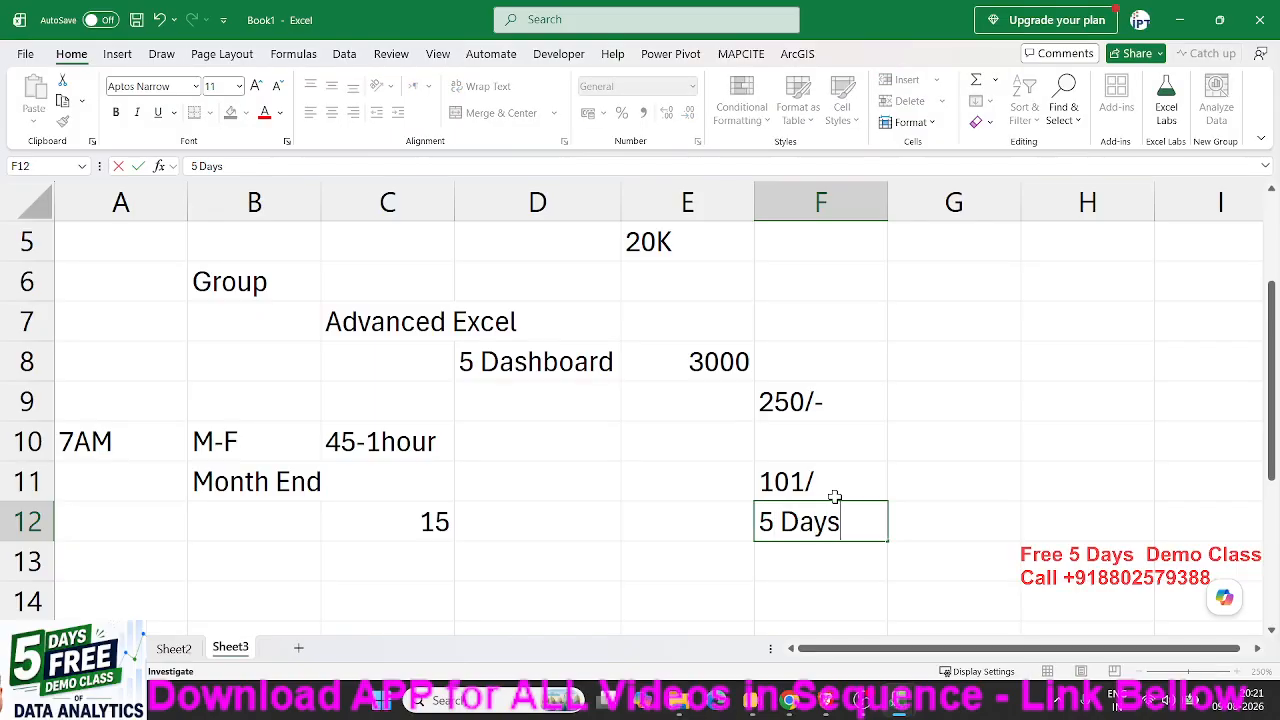
pyautogui.write('FREE')
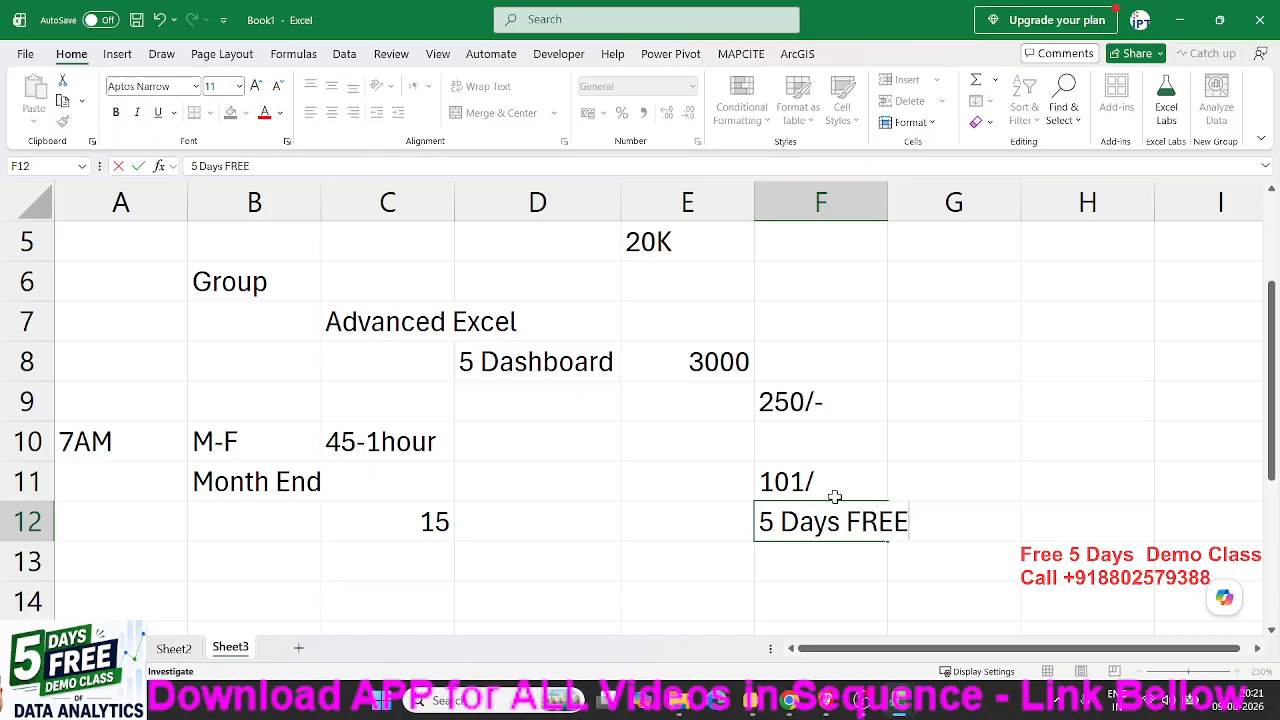
pyautogui.press('Return')
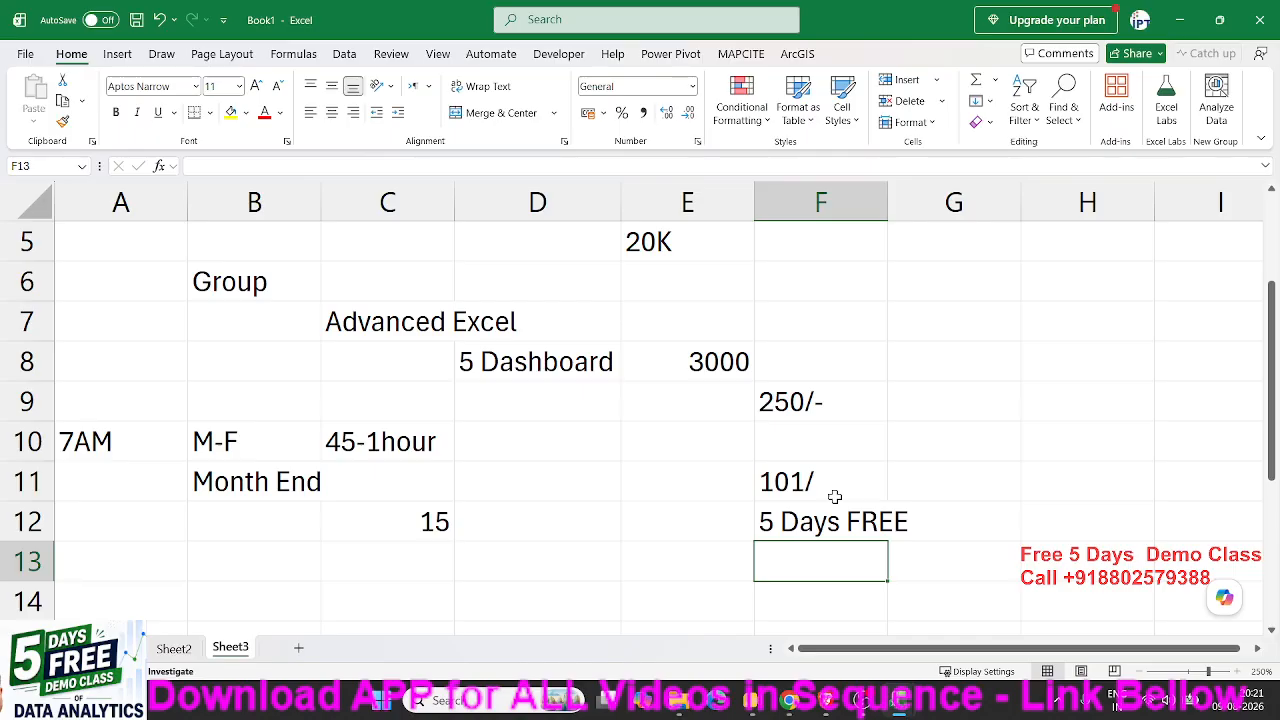
# - Review the group Advanced Excel course's fee entries in E8 and F9
pyautogui.click(828, 394)
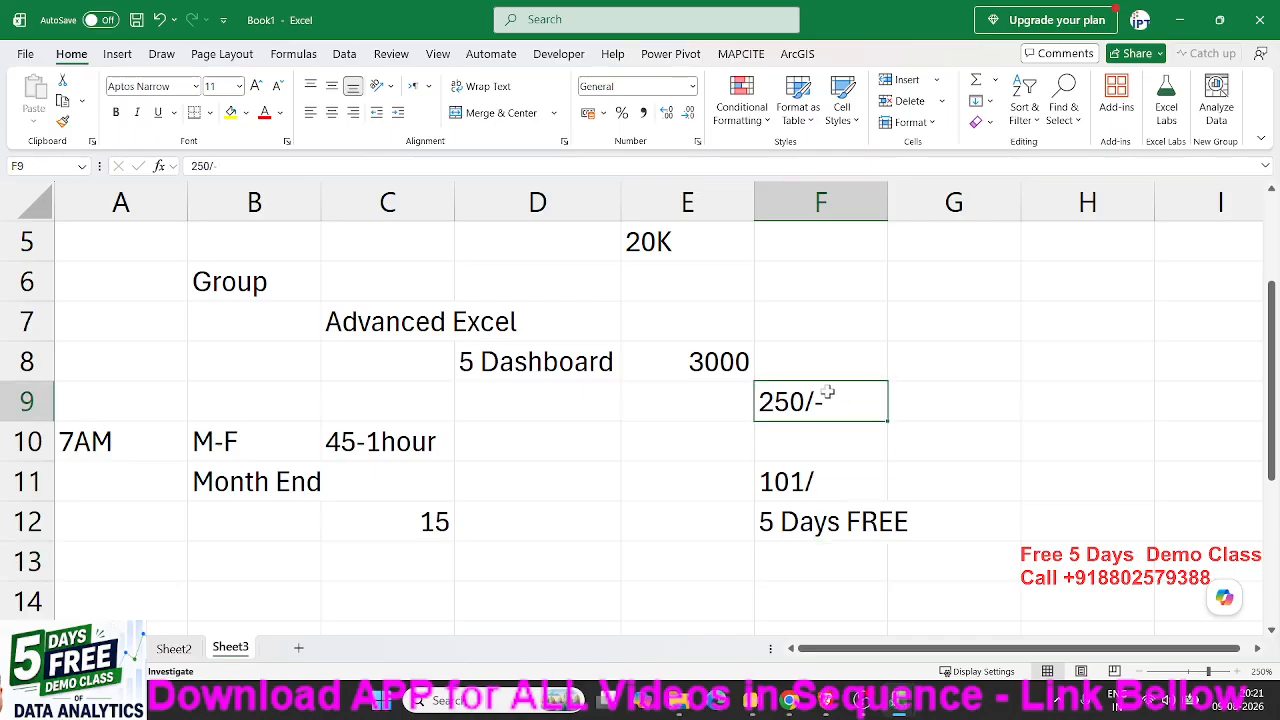
pyautogui.click(722, 357)
pyautogui.click(762, 401)
pyautogui.click(466, 322)
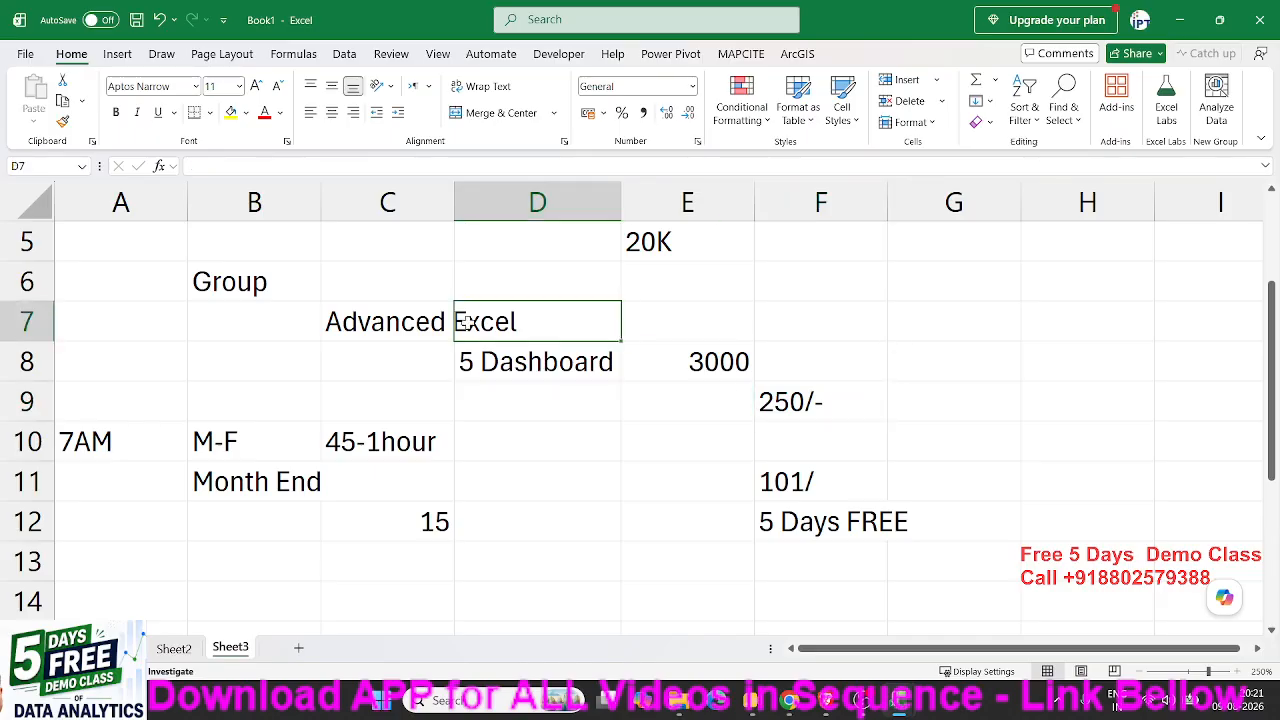
pyautogui.click(736, 361)
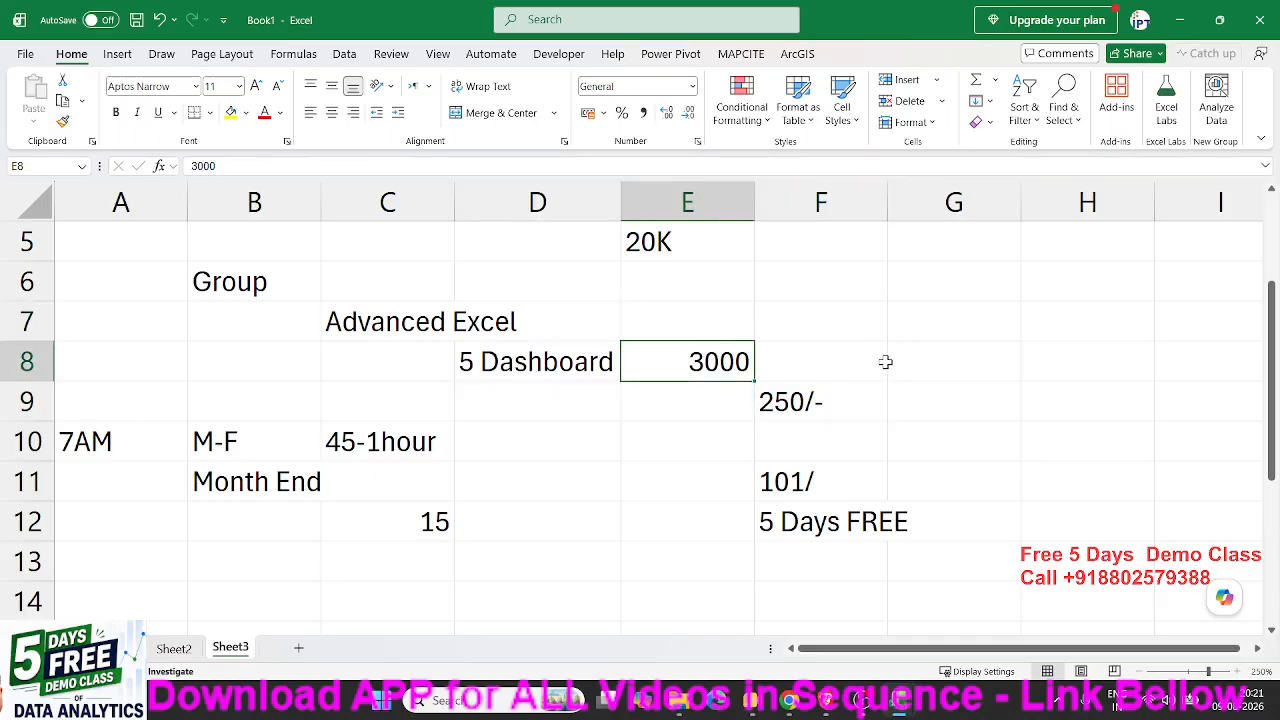
pyautogui.click(633, 427)
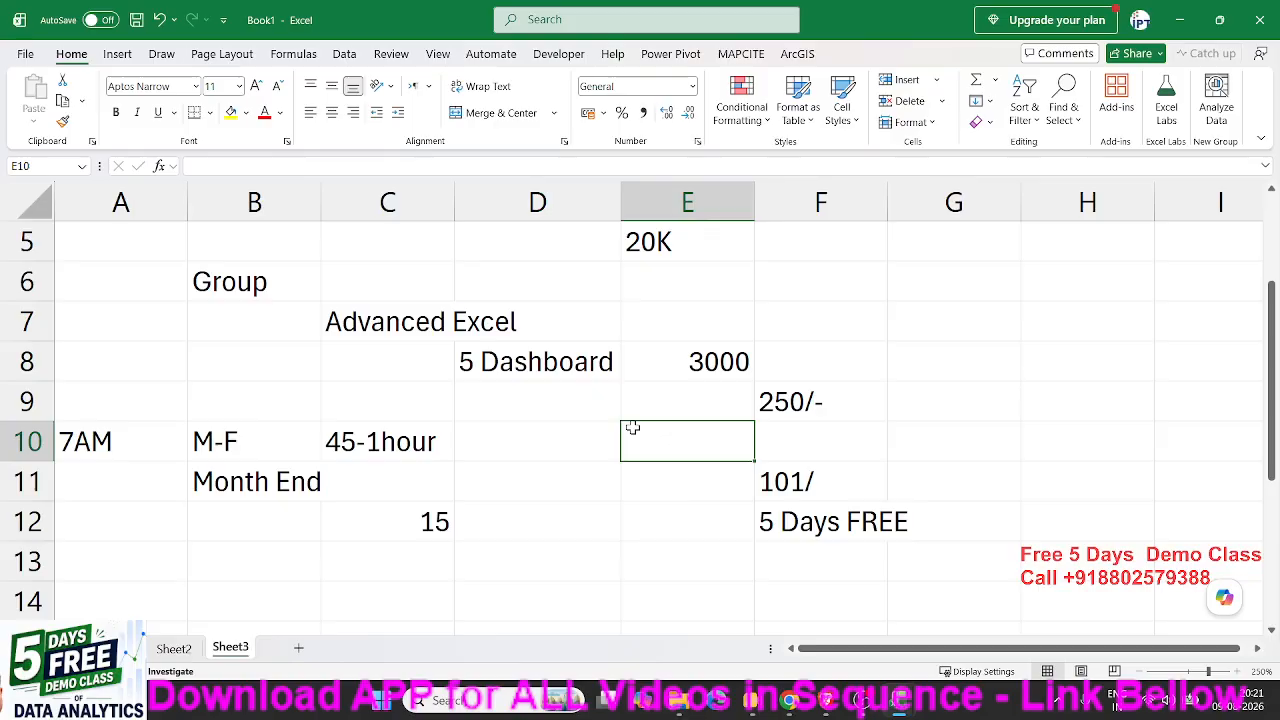
pyautogui.click(748, 369)
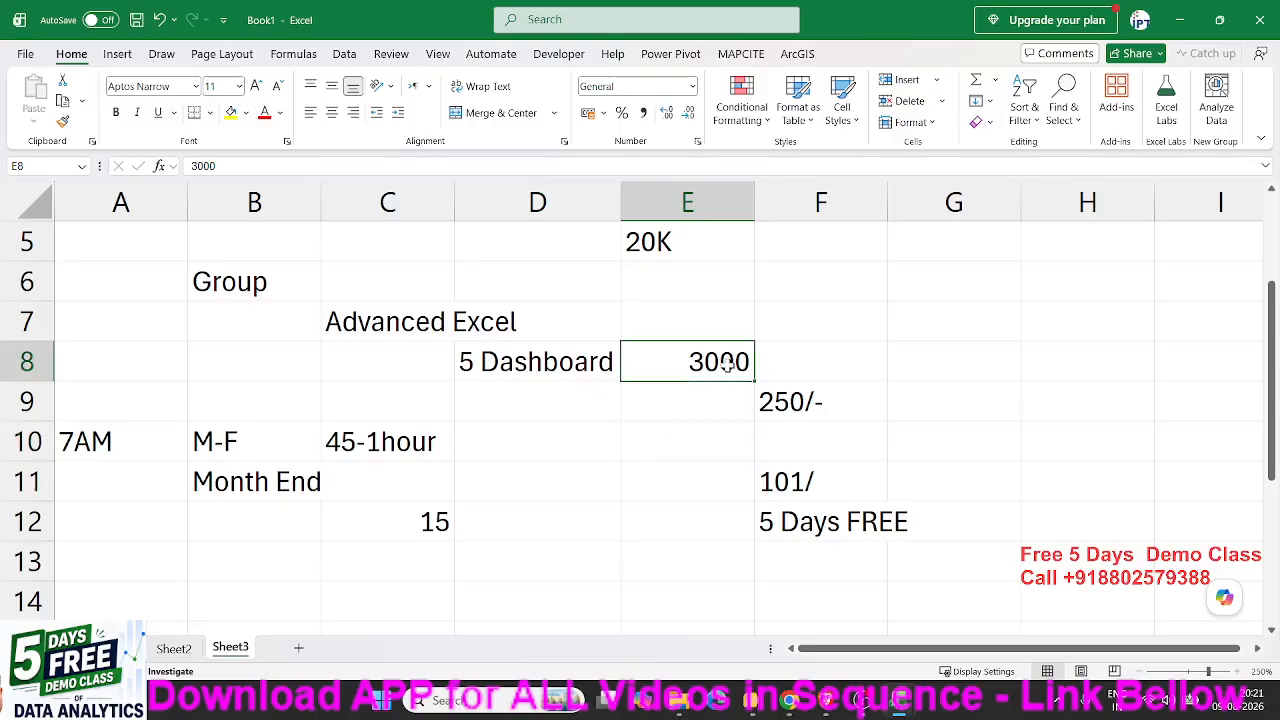
pyautogui.click(772, 399)
pyautogui.click(781, 400)
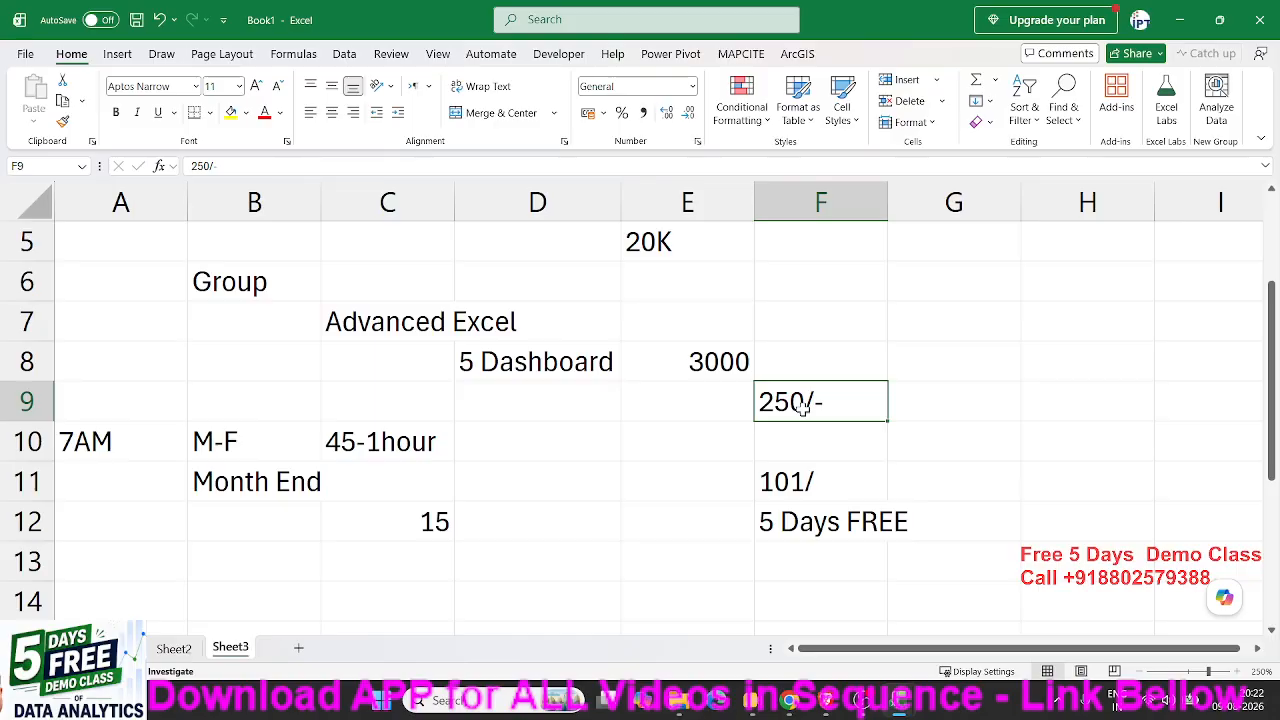
pyautogui.moveTo(823, 437); pyautogui.dragTo(820, 400)
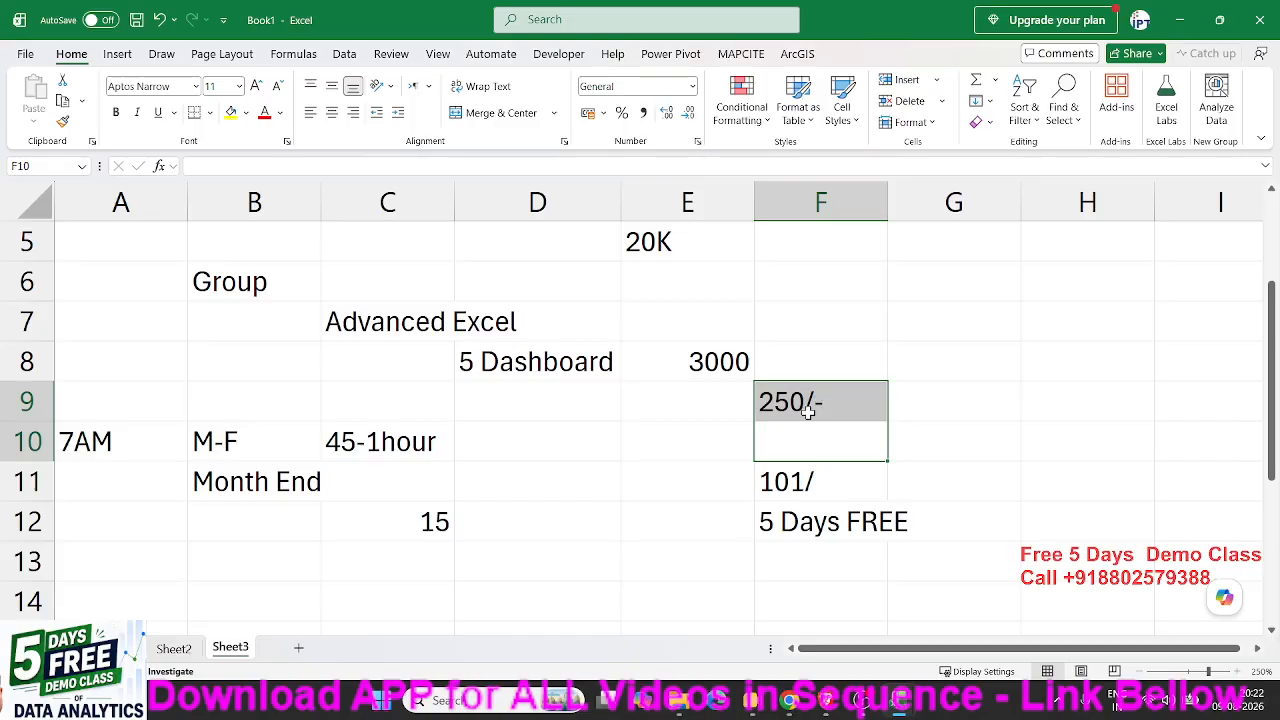
pyautogui.click(810, 406)
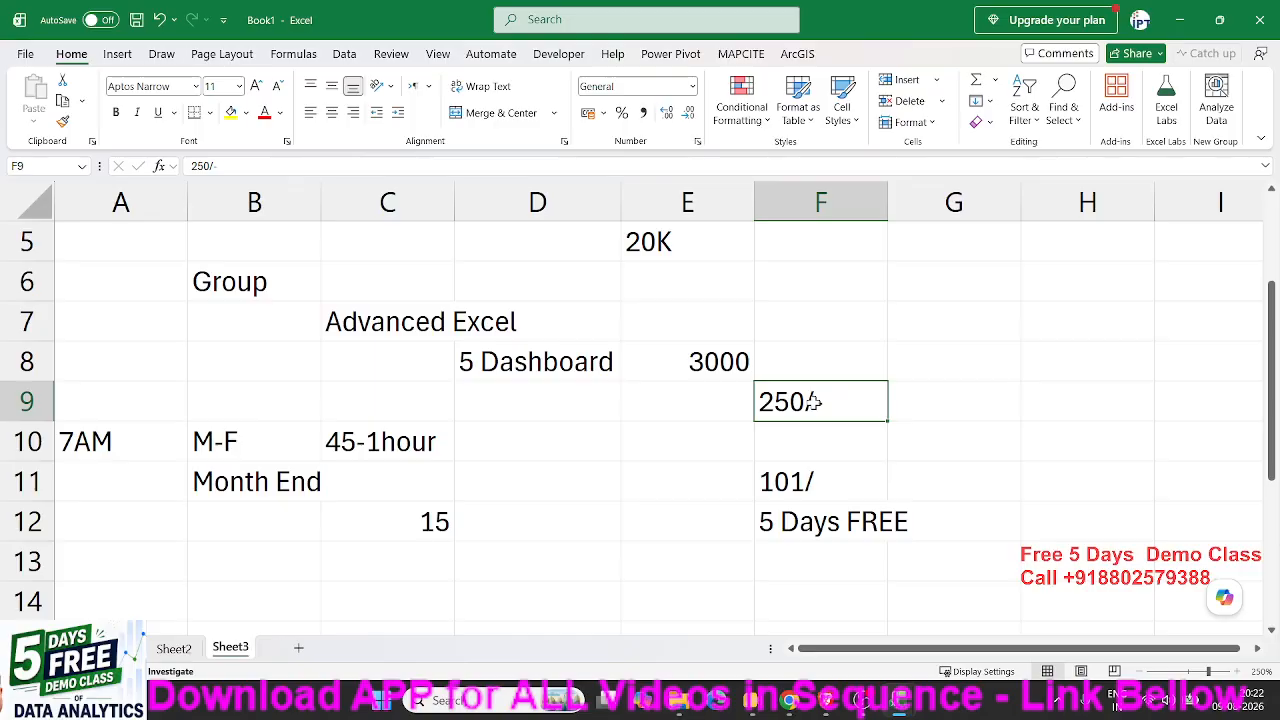
pyautogui.click(676, 450)
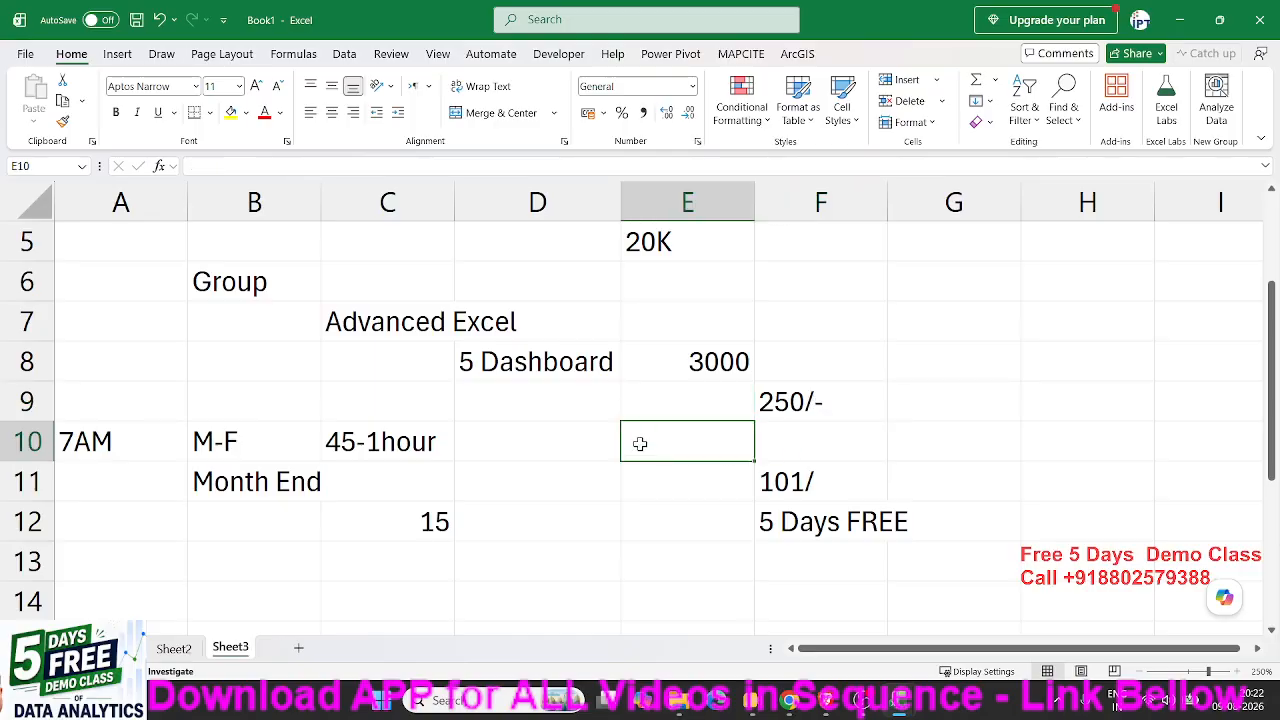
# - Switch to Chrome, maximize its window and open the learning portal at pr.iptindia.com
pyautogui.click(789, 701)
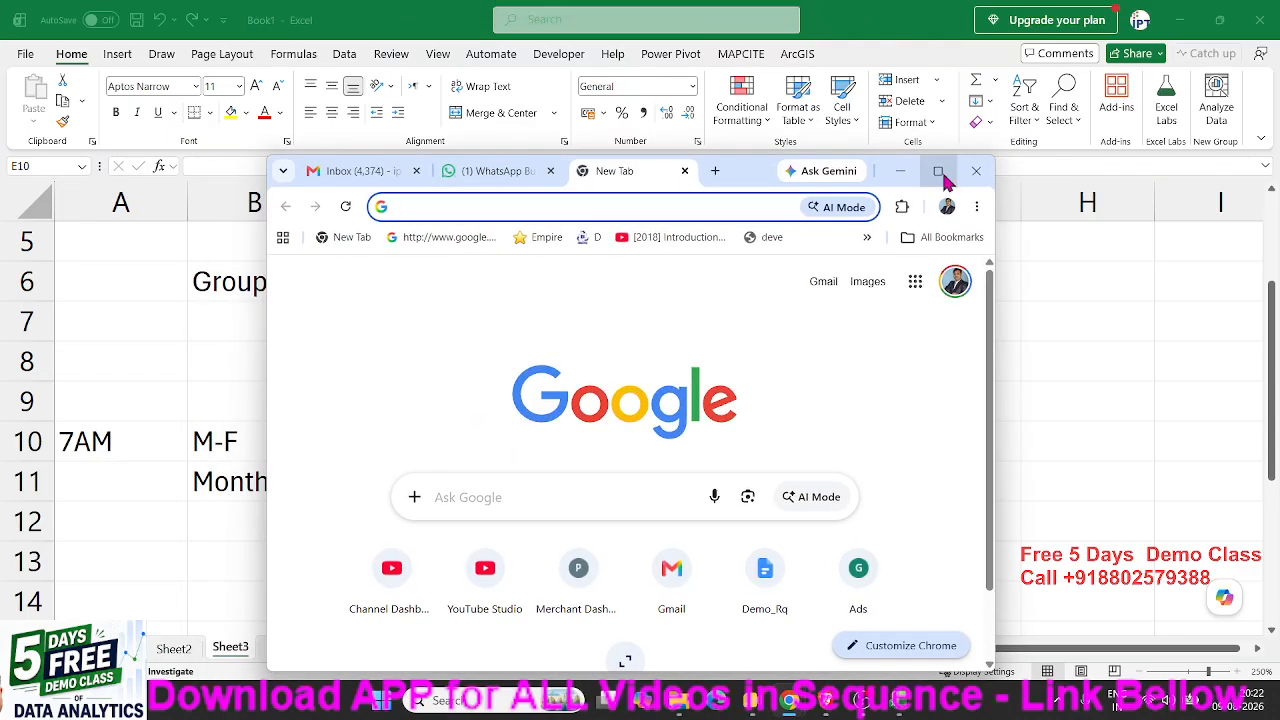
pyautogui.click(948, 179)
pyautogui.write('pr.iptindia.com')
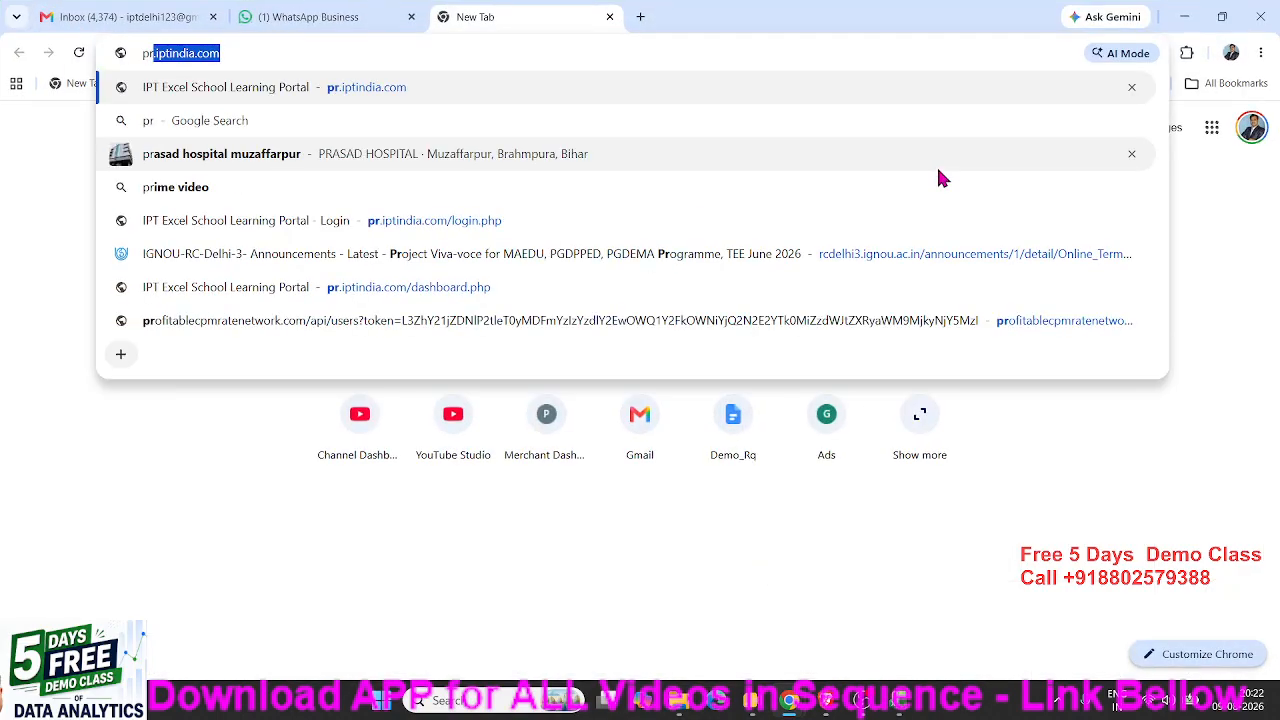
pyautogui.press('Return')
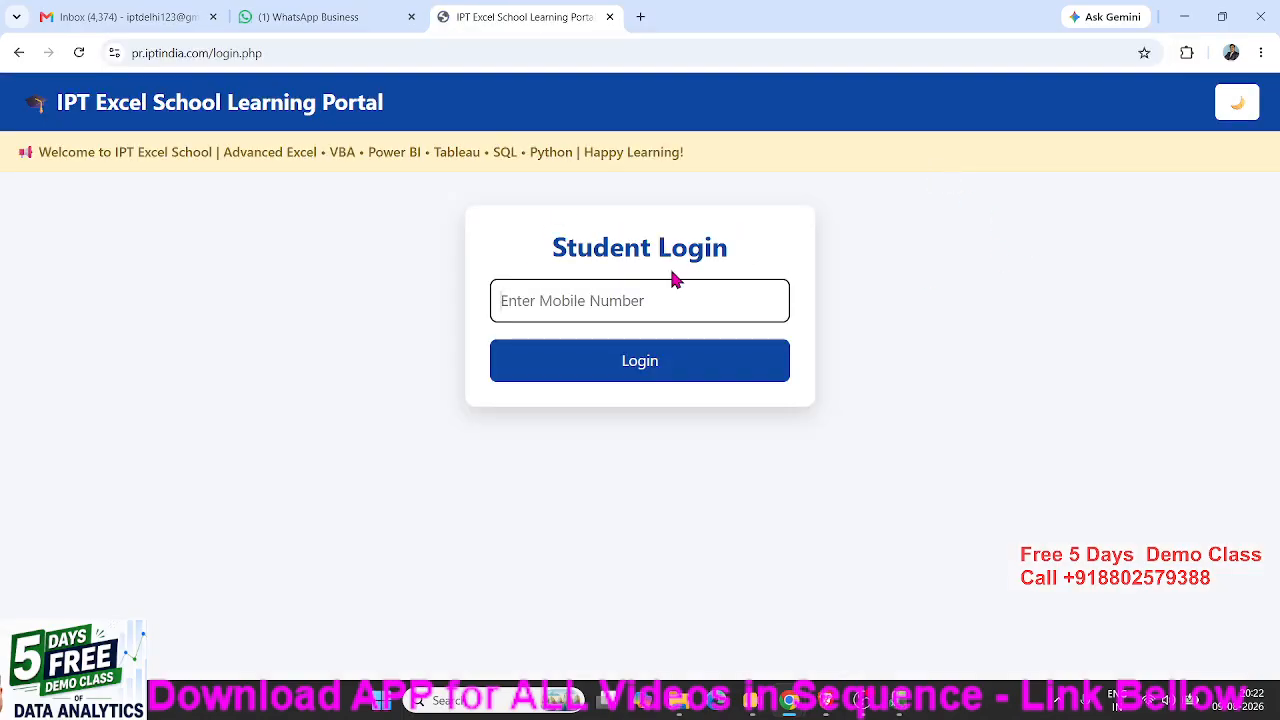
# - Fill in the student's mobile number on the Student Login form and log in to the portal
pyautogui.click(666, 282)
pyautogui.write('880')
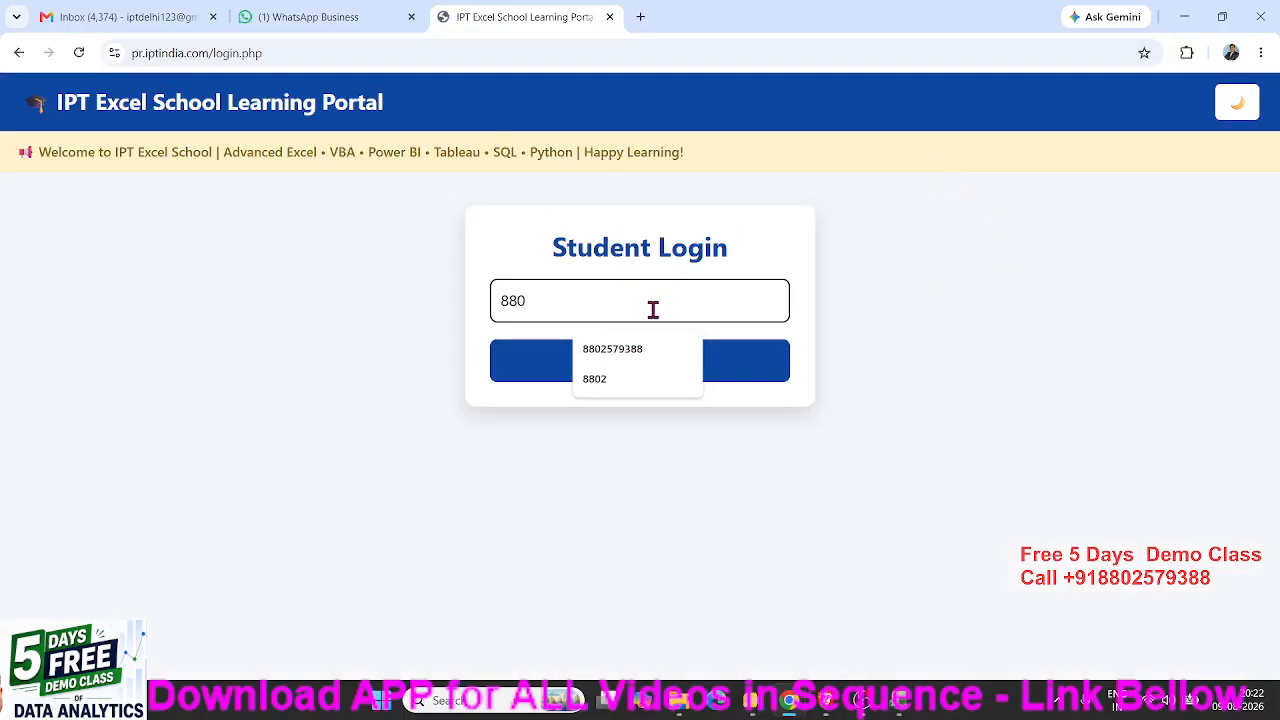
pyautogui.click(643, 350)
pyautogui.click(617, 367)
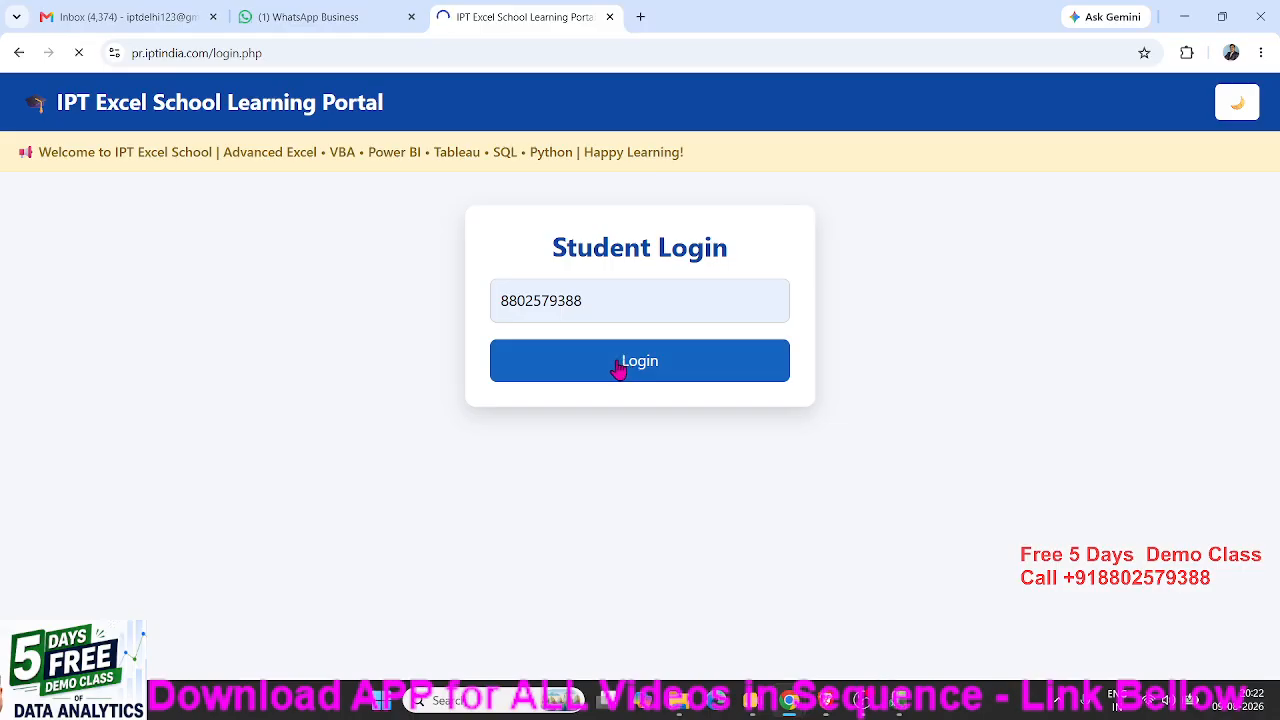